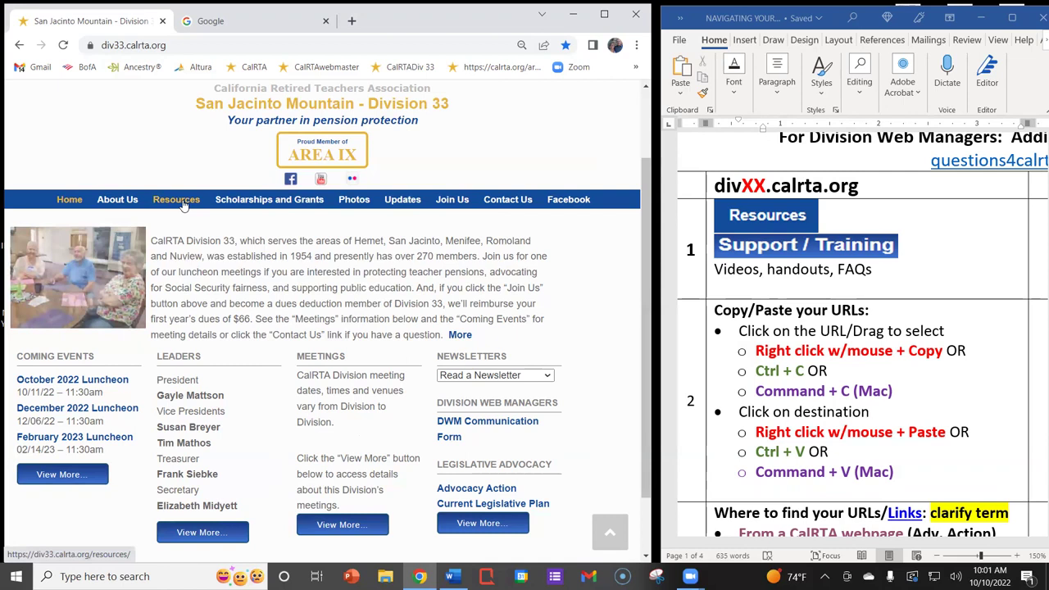
Open the division site's Resources page and follow its CalRTA Division/Area Support / Training link
click(183, 205)
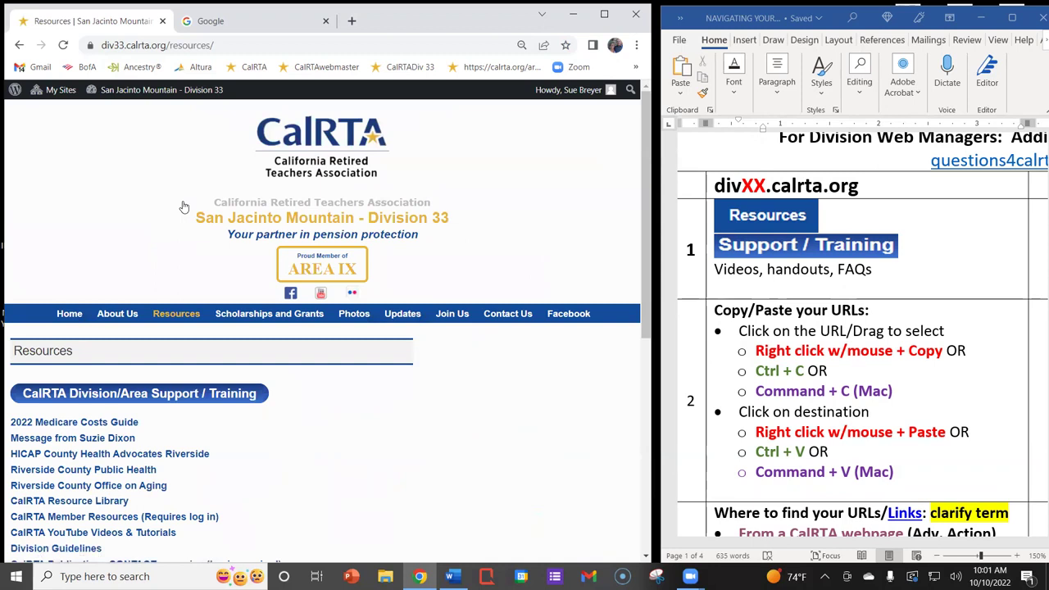
scroll(529, 246, down, 2)
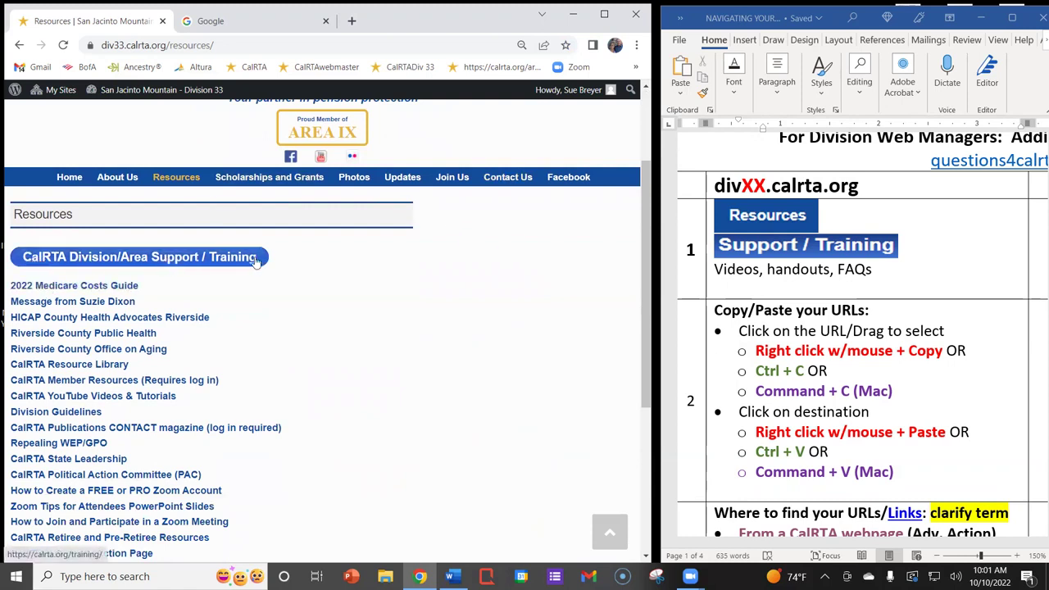
click(214, 260)
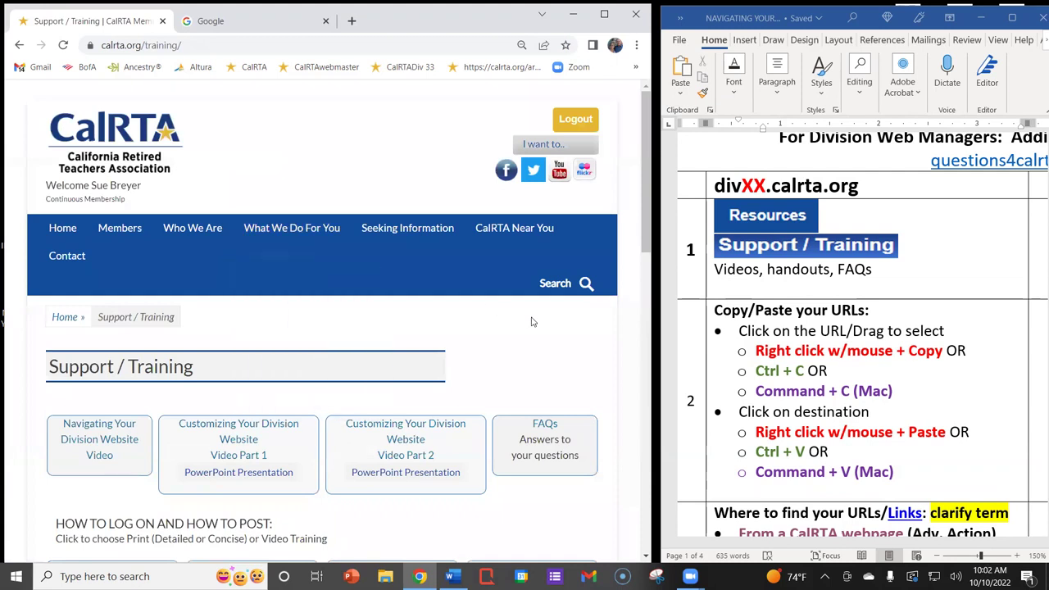
Examine the Support / Training page's videos, FAQs and the list of detailed, concise and video tutorials for each posting topic
scroll(553, 316, down, 1)
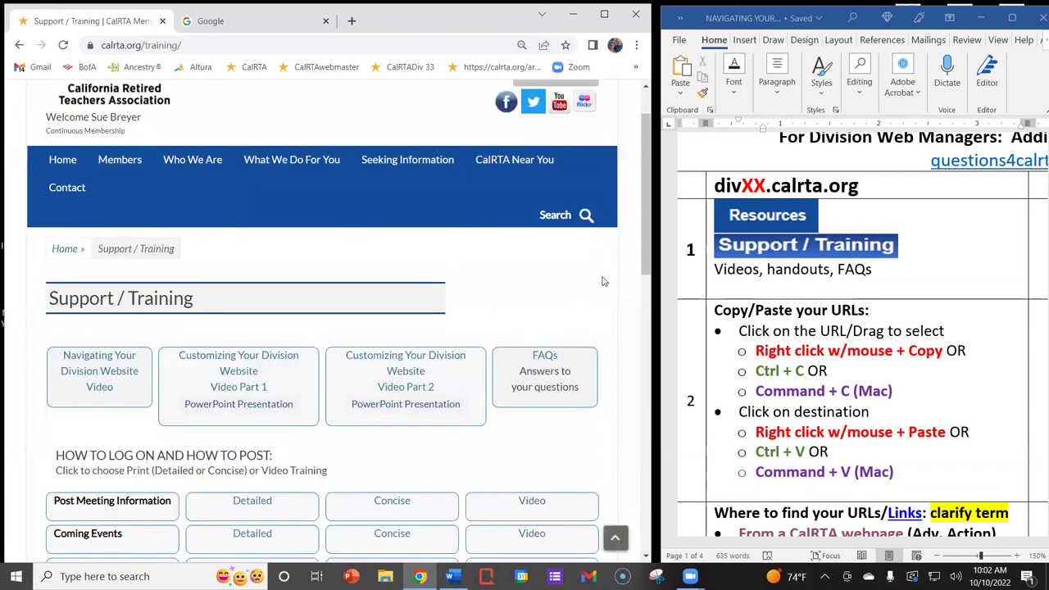
scroll(602, 282, down, 1)
scroll(609, 282, down, 1)
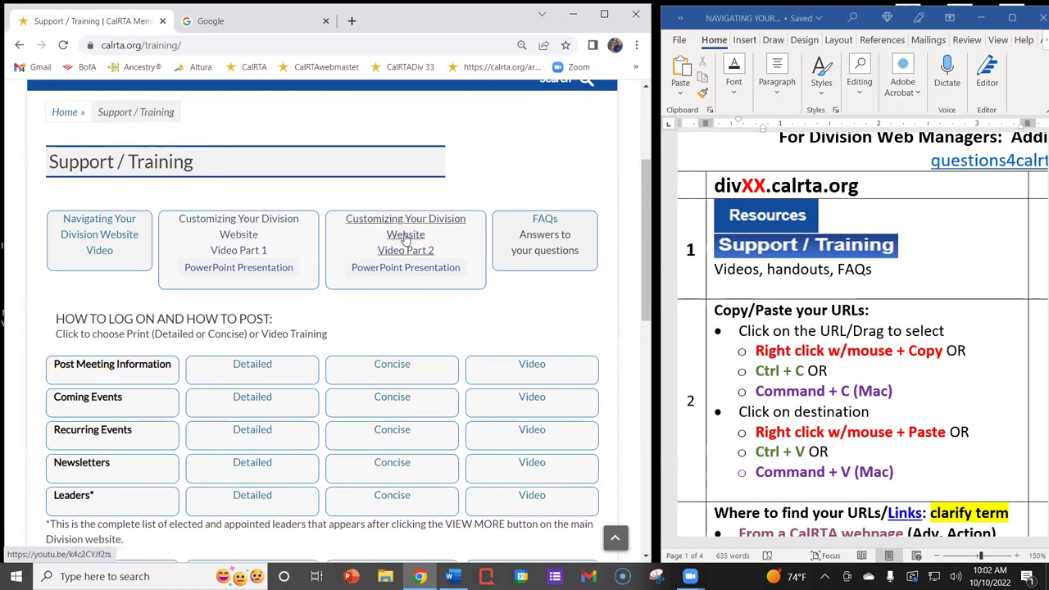
scroll(397, 237, down, 1)
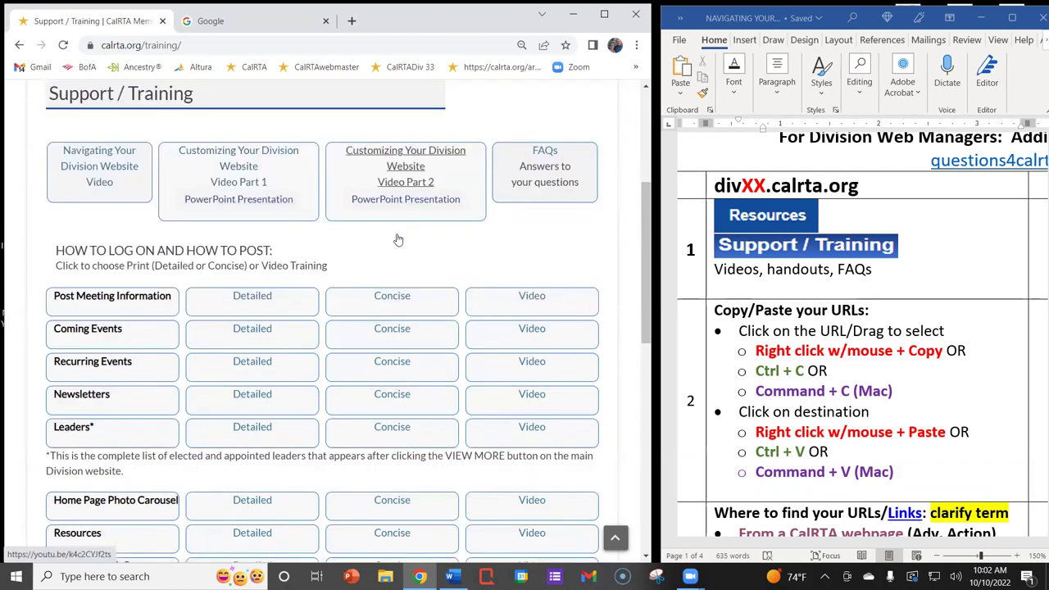
scroll(40, 270, down, 1)
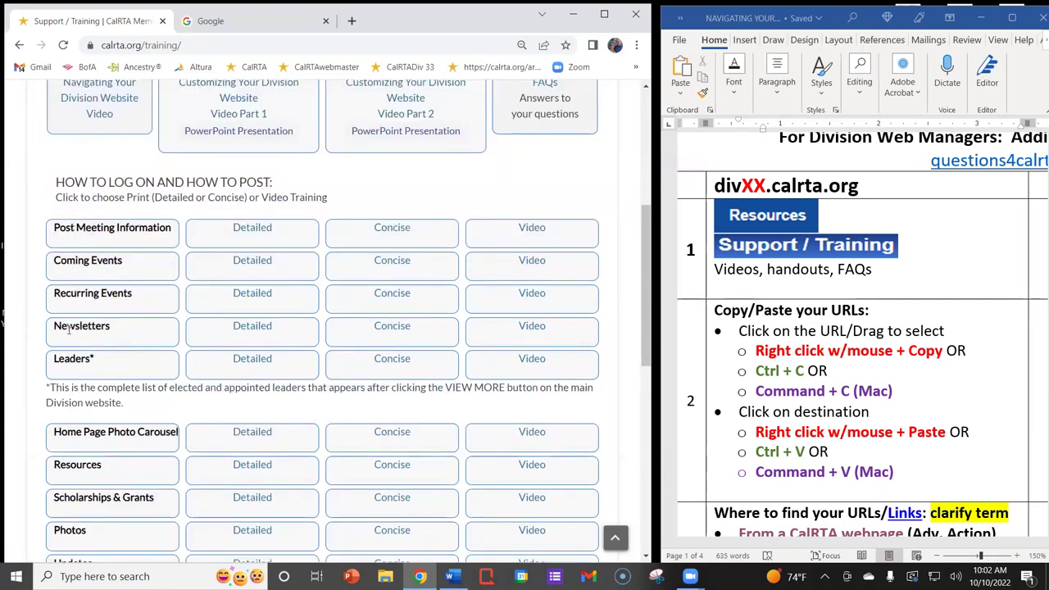
scroll(45, 332, down, 1)
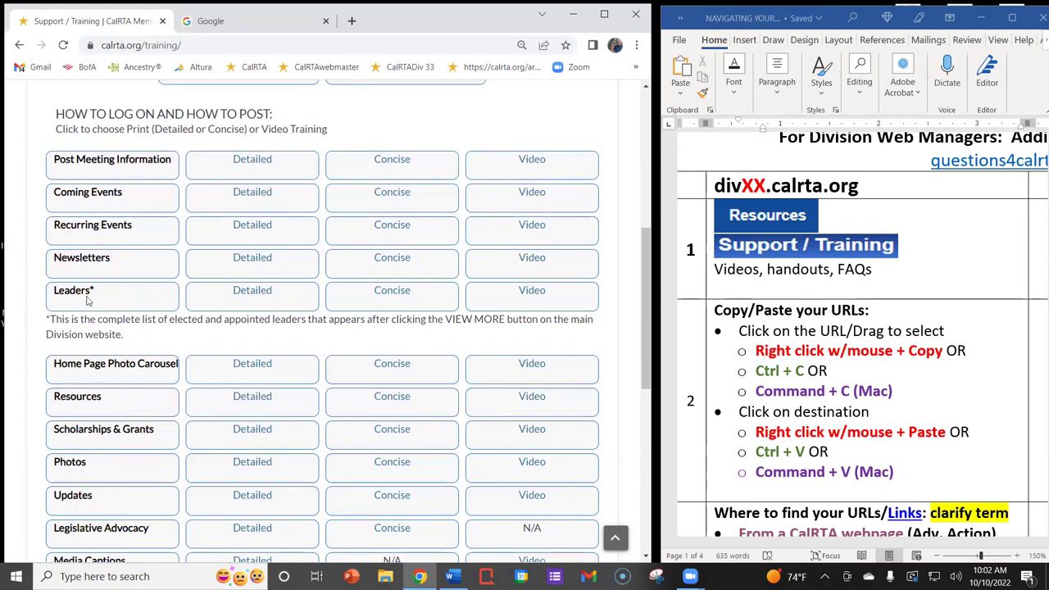
scroll(49, 320, down, 2)
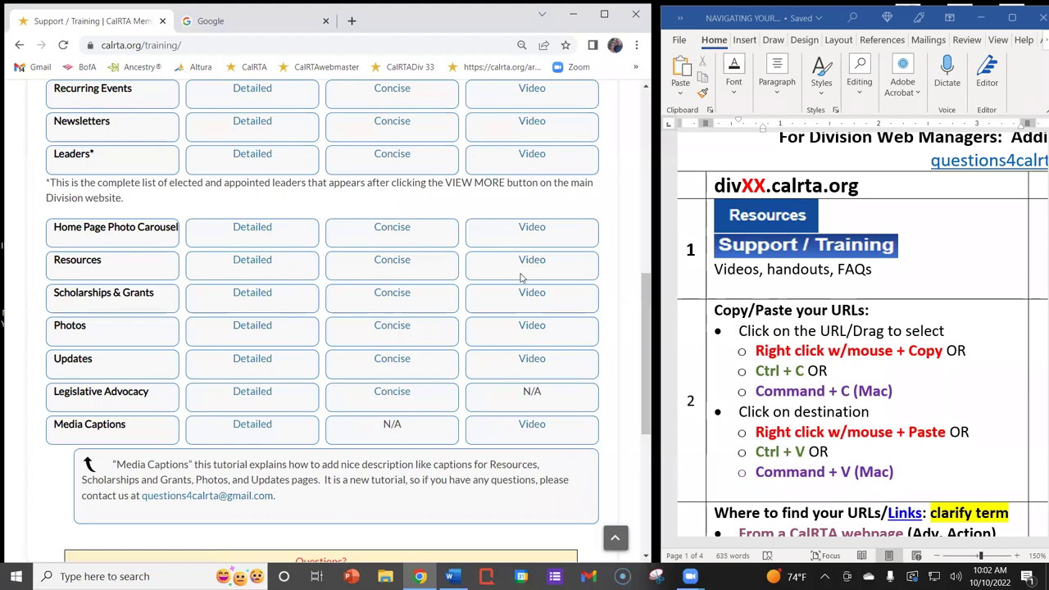
scroll(520, 272, down, 5)
scroll(511, 274, up, 6)
scroll(528, 237, up, 5)
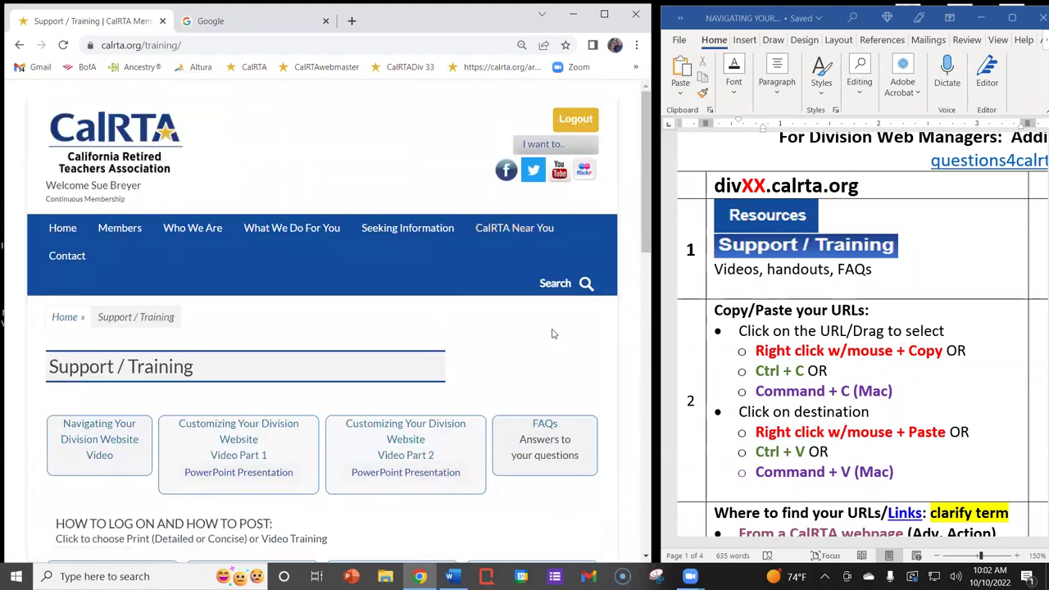
scroll(545, 311, down, 1)
scroll(540, 289, up, 1)
Return from the training page to the Division 33 home page
click(19, 45)
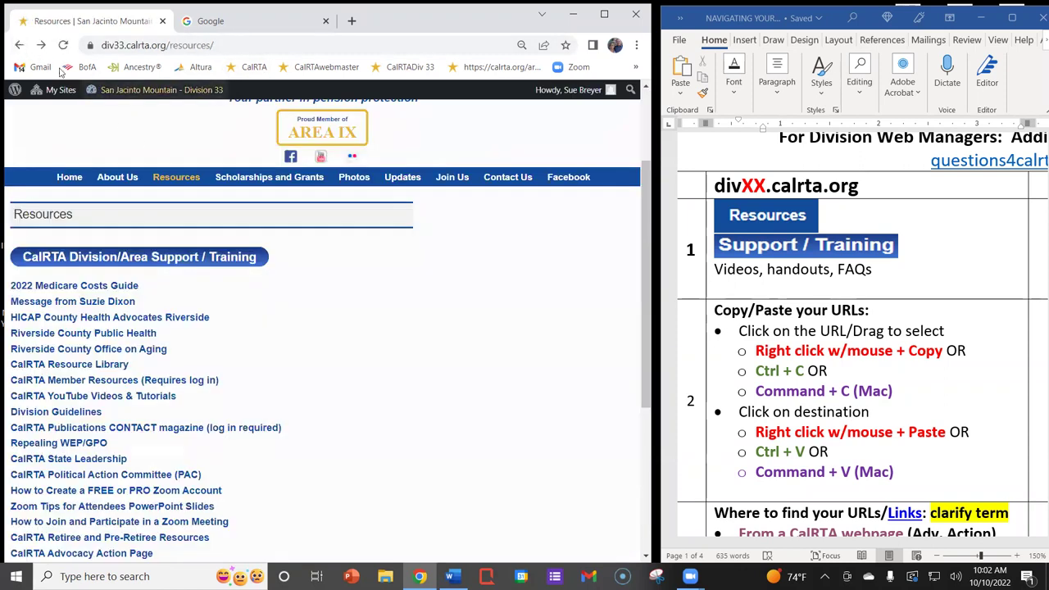
click(19, 45)
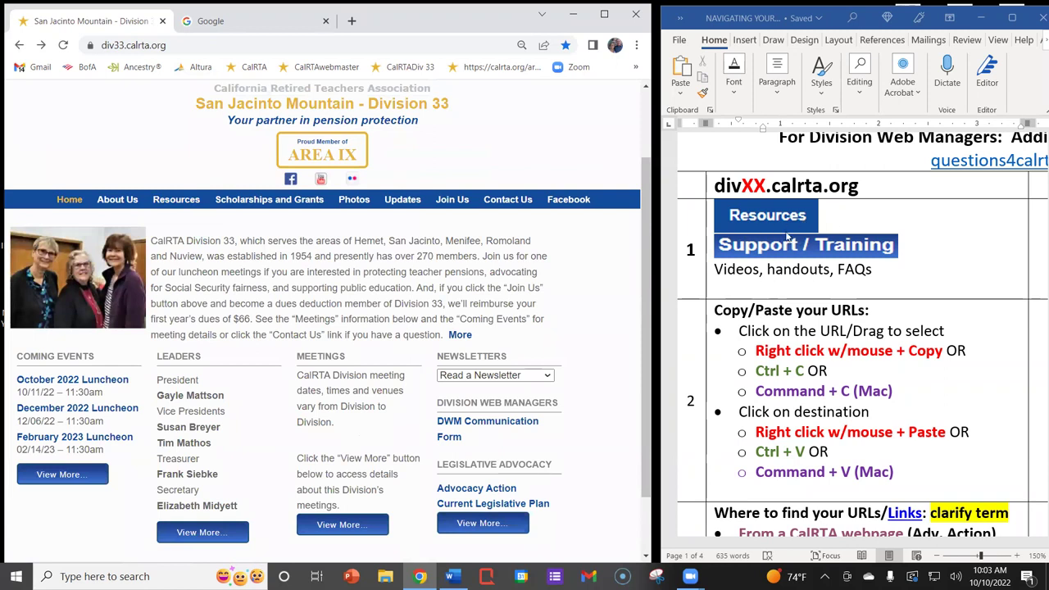
Bring the Copy/Paste your URLs section into view in the Word document and narrow the browser beside a wider Word window
scroll(959, 234, down, 3)
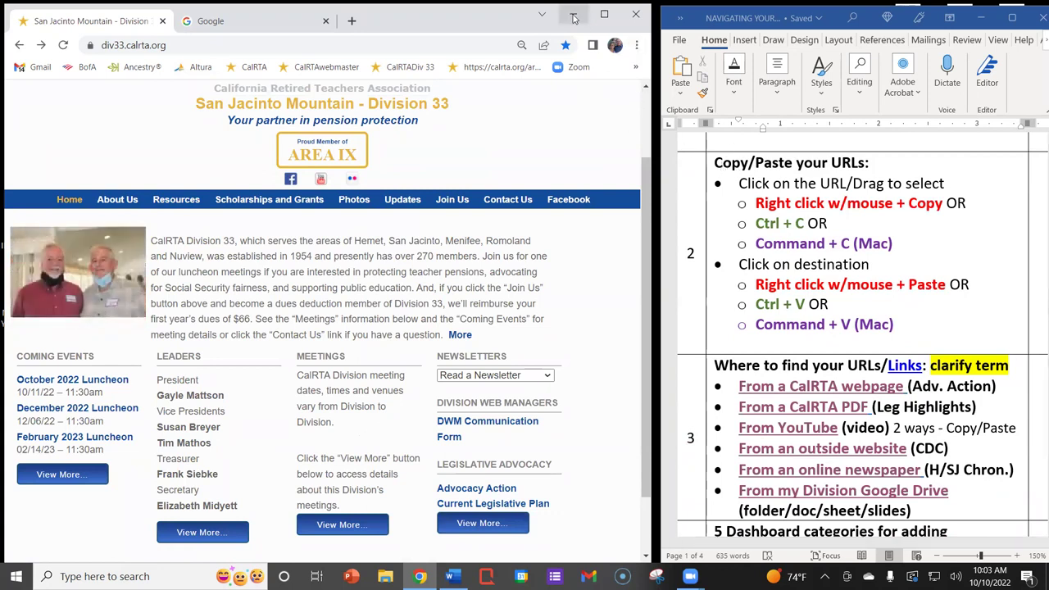
click(575, 19)
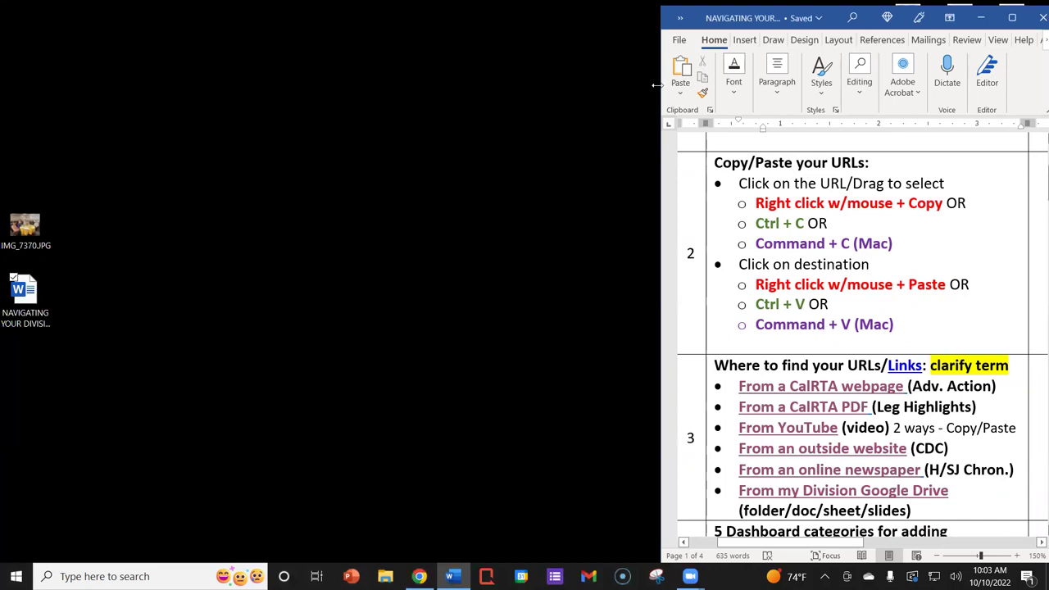
drag(656, 84, 188, 79)
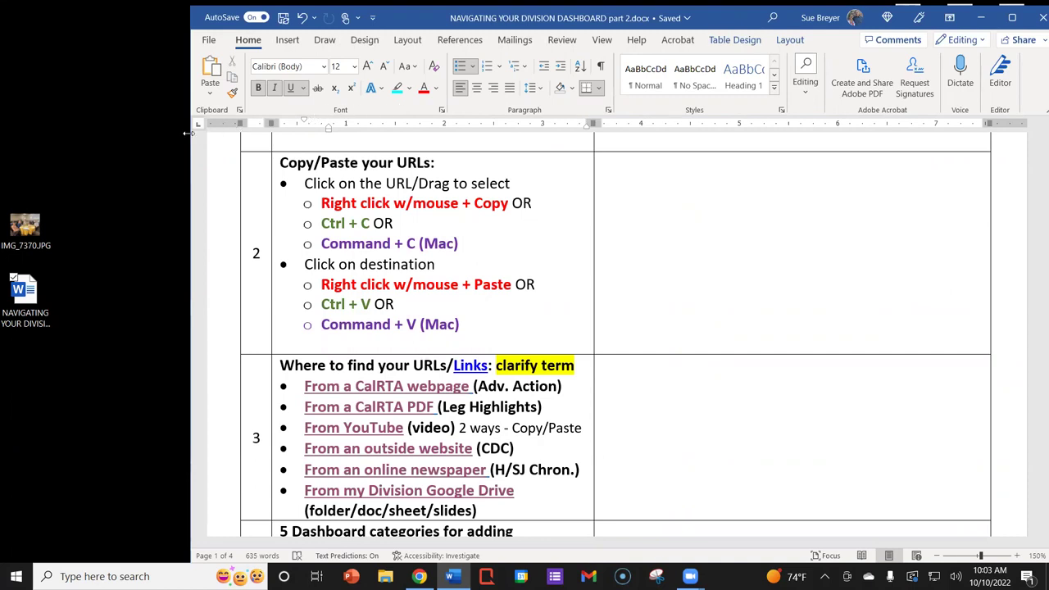
drag(188, 133, 552, 132)
click(419, 576)
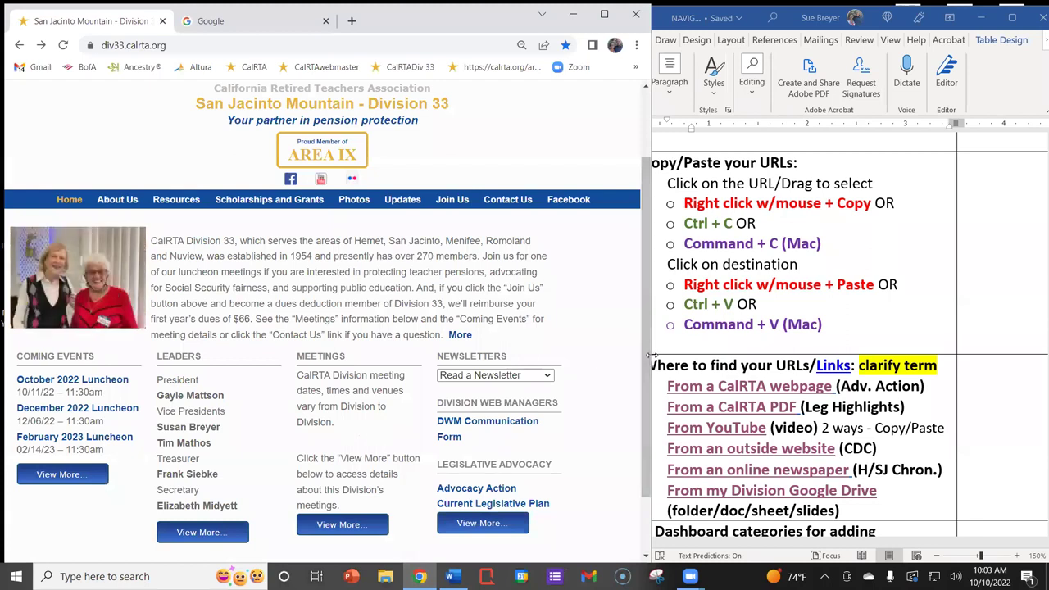
drag(572, 360, 572, 344)
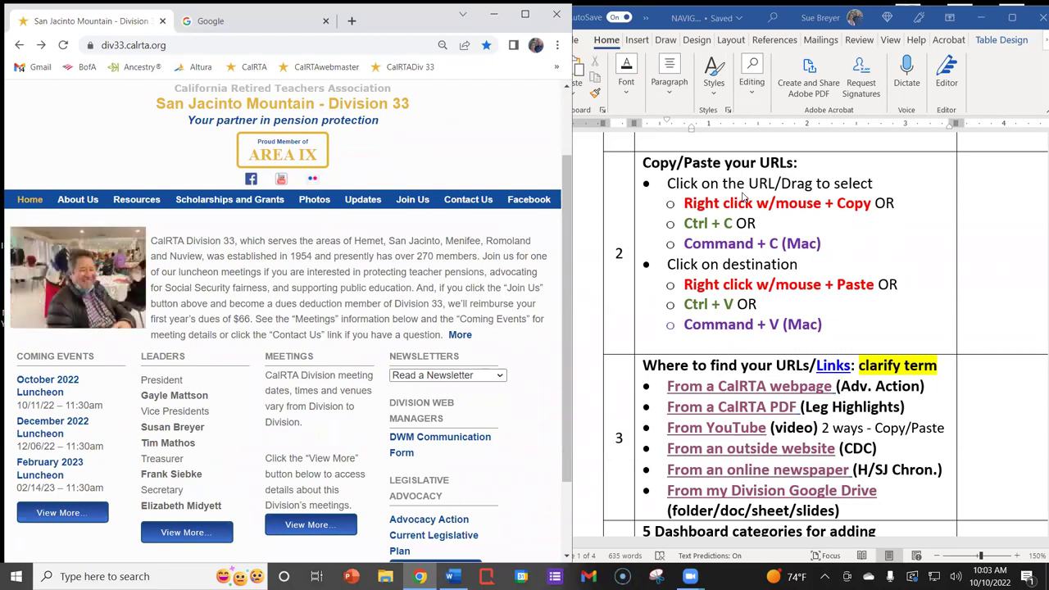
Highlight the instructions for selecting and copying a URL in row 2, and clear the selection again
click(680, 188)
drag(668, 183, 862, 253)
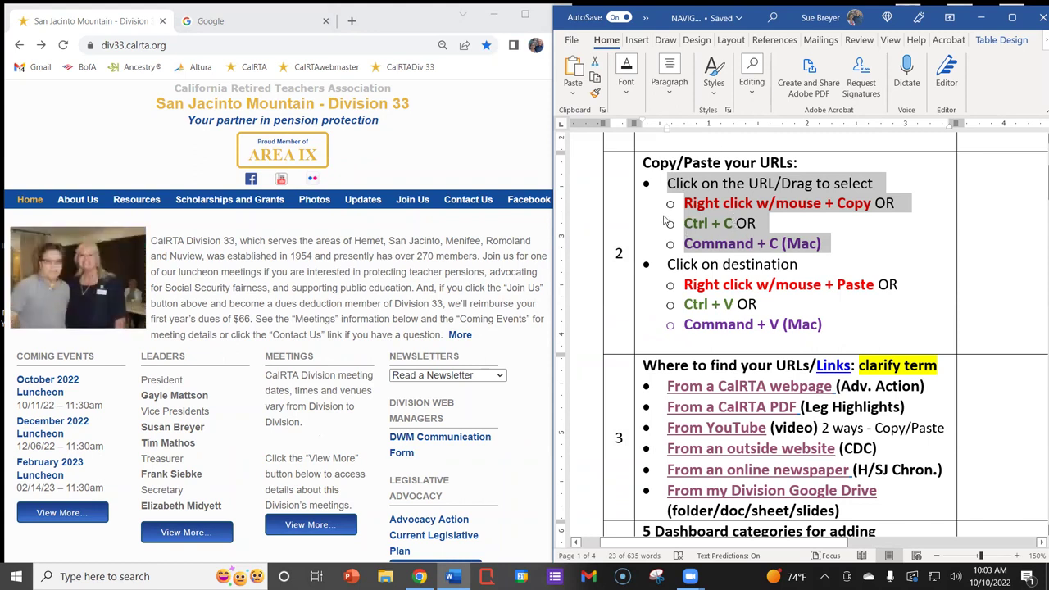
click(630, 189)
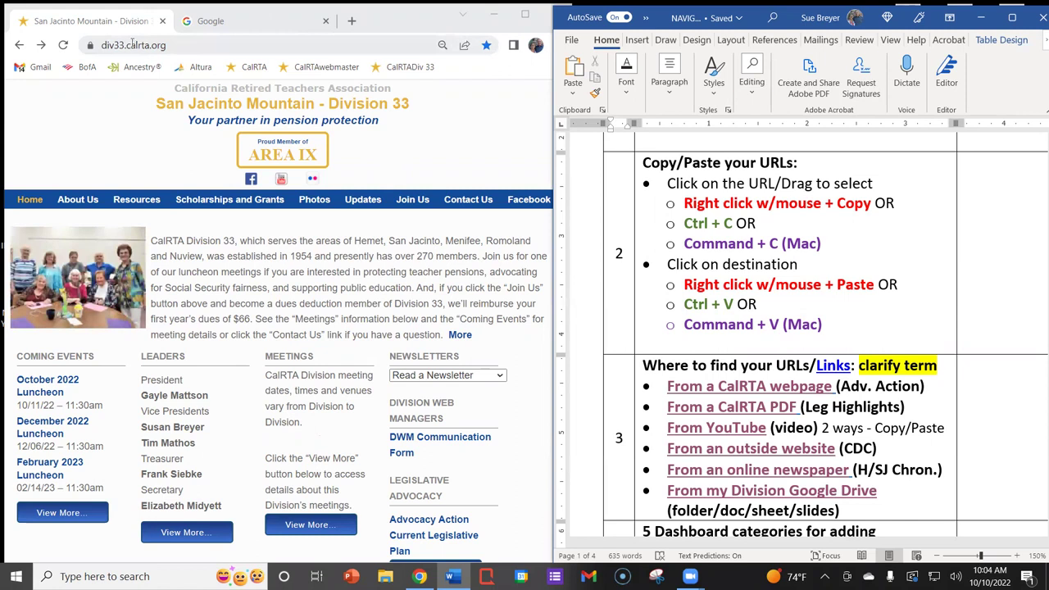
Select the full web address div33.calrta.org in the browser and copy it
click(91, 45)
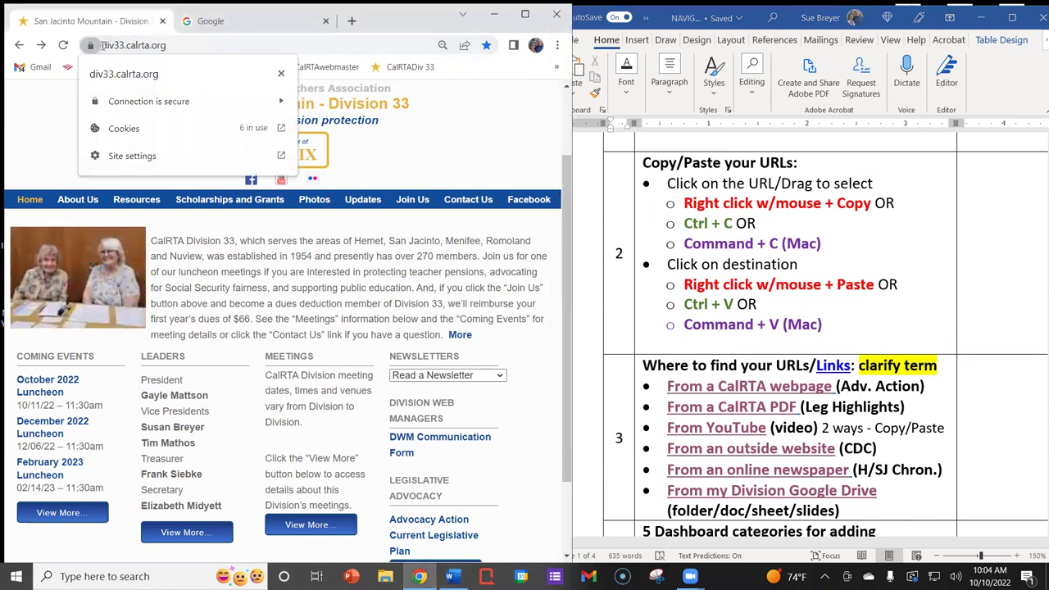
drag(103, 45, 173, 45)
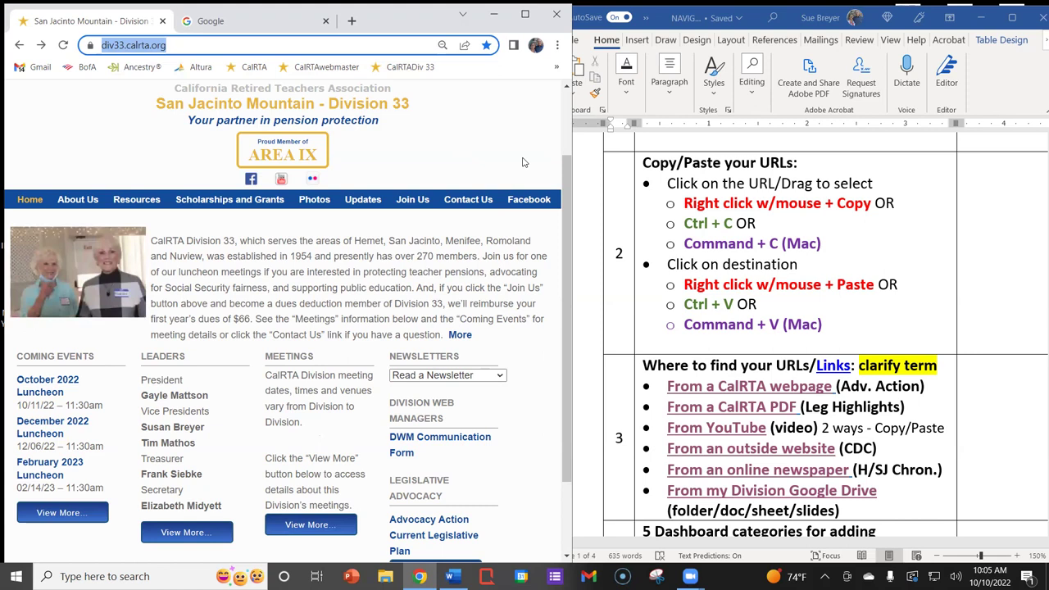
right_click(146, 45)
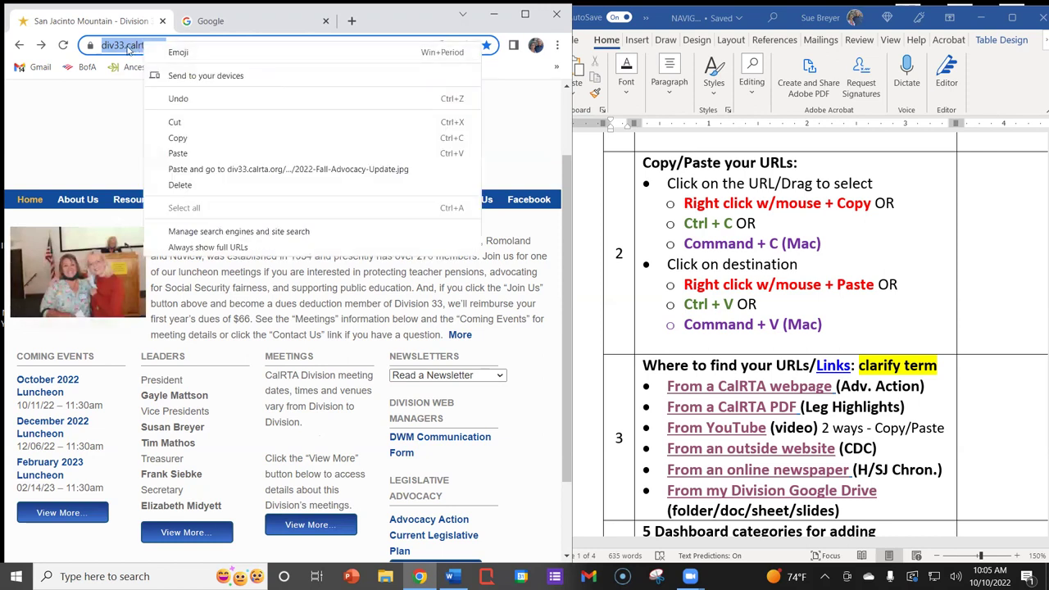
click(115, 93)
click(119, 44)
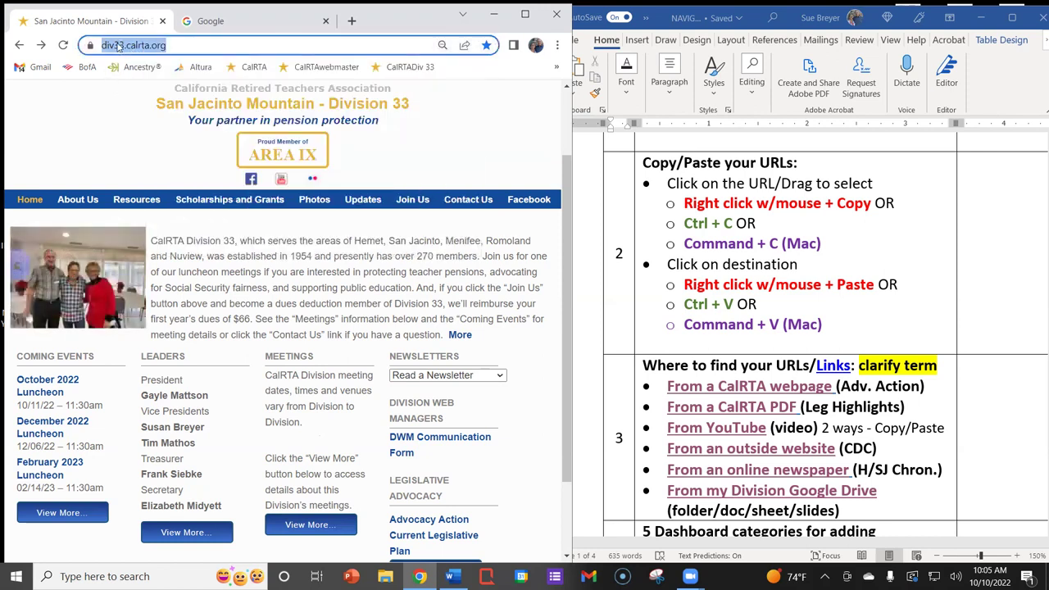
right_click(134, 48)
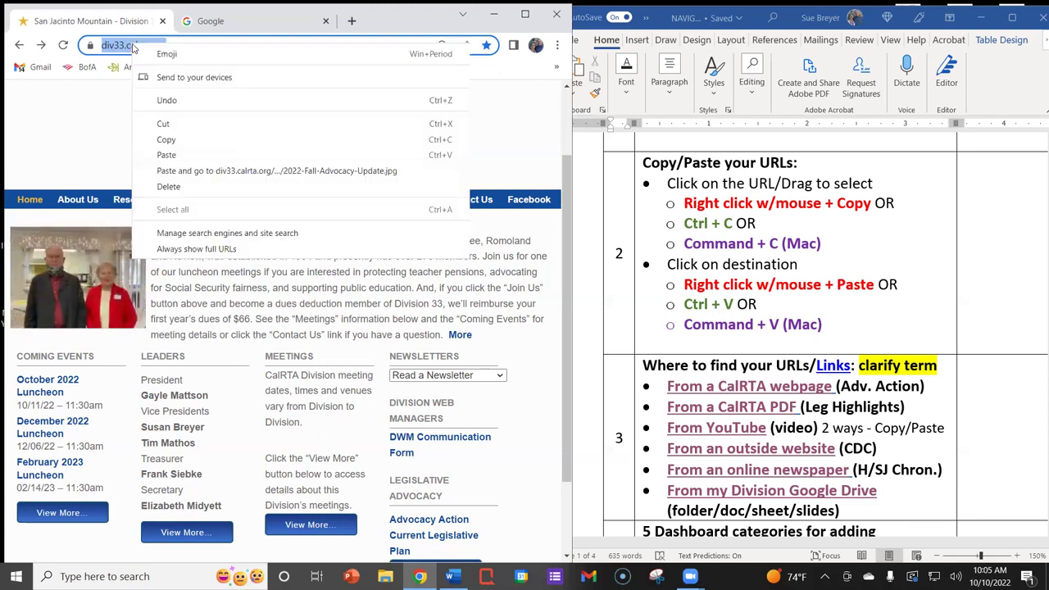
click(167, 140)
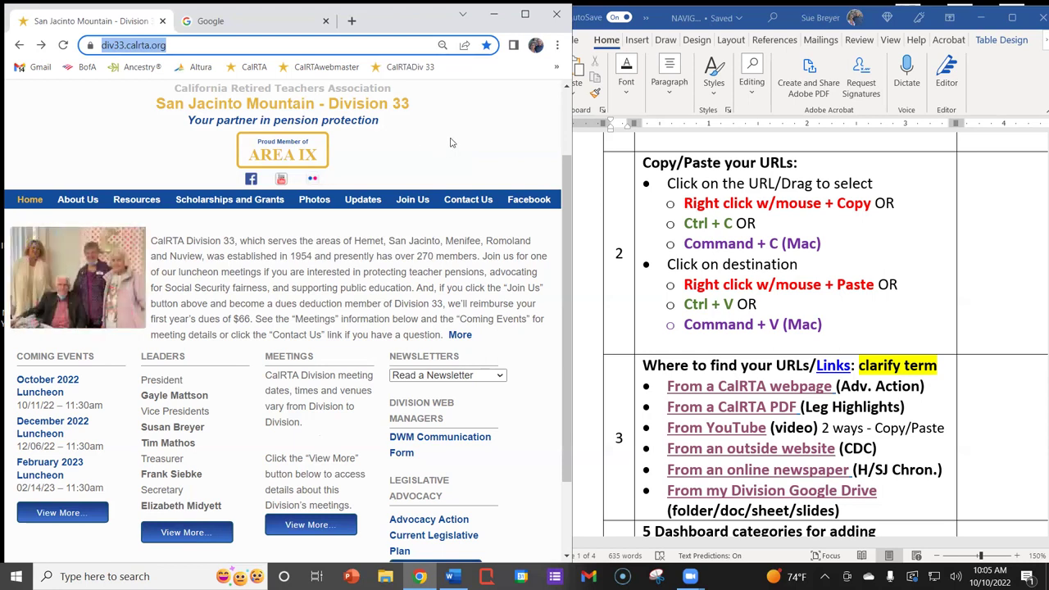
Widen the Word window over the browser and place the cursor in the empty table cell beside the row 2 instructions
click(591, 192)
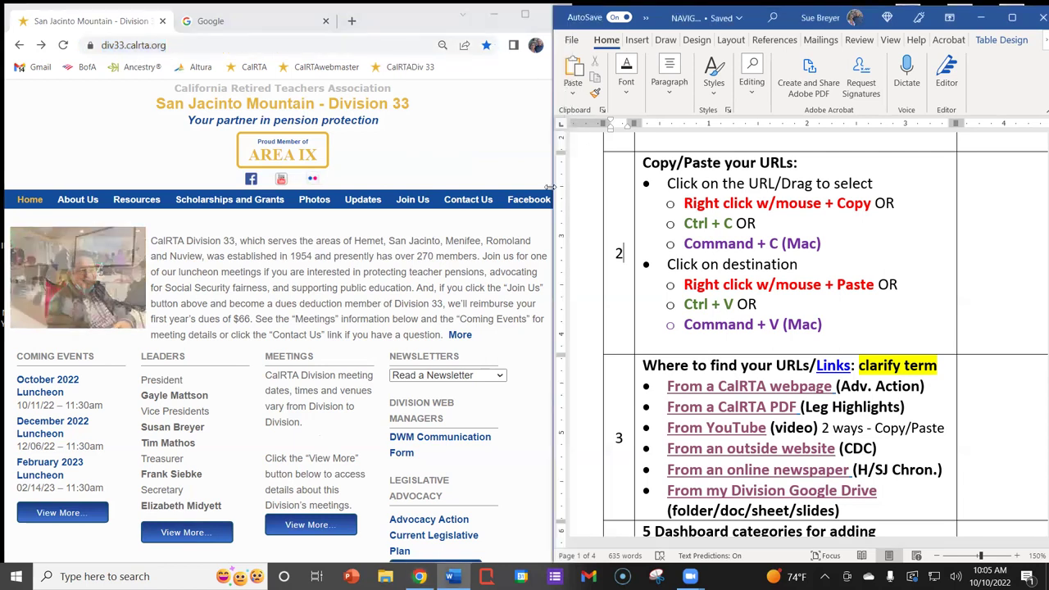
drag(549, 188, 417, 186)
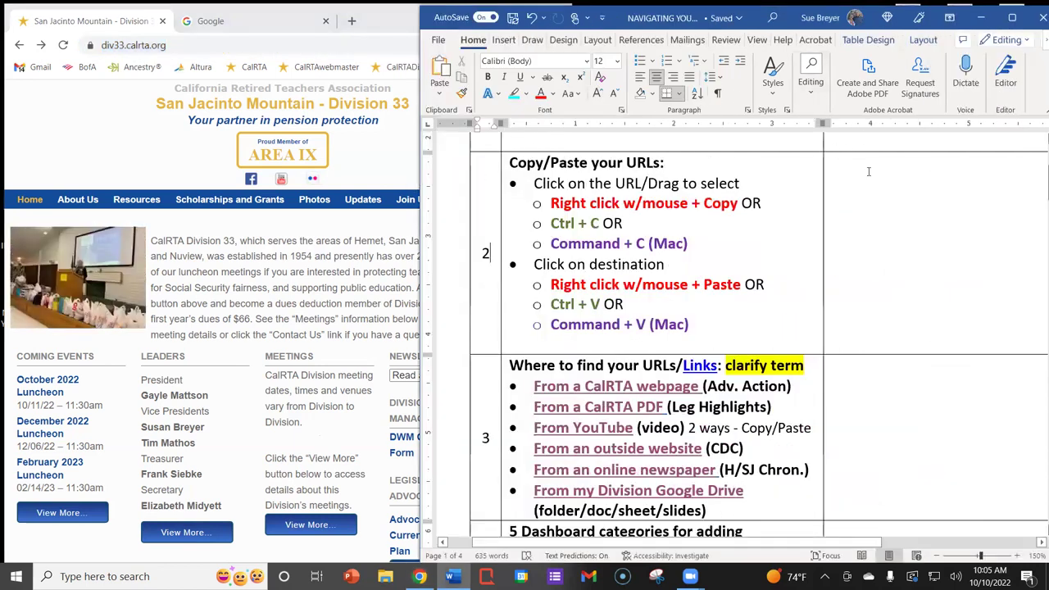
click(837, 170)
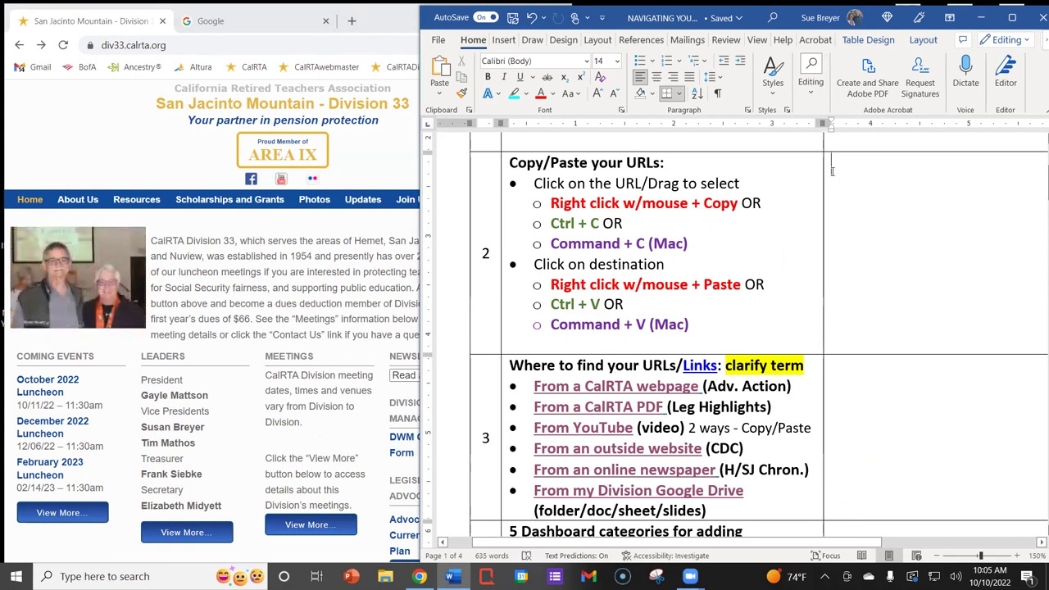
Highlight the paste instructions, paste the copied URL into the empty row 2 cell, and start a new line below it
drag(533, 264, 715, 324)
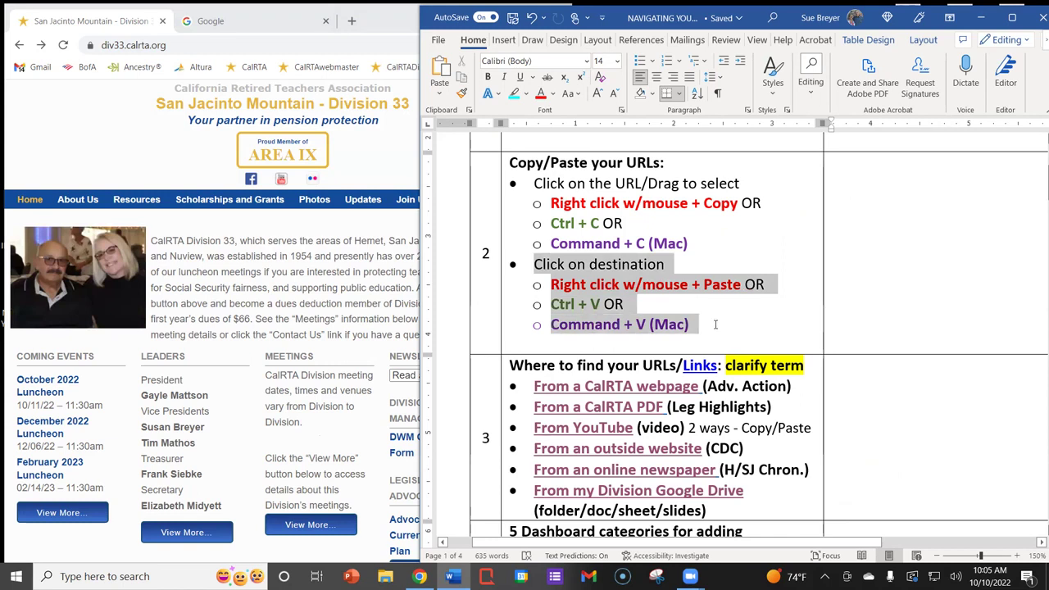
click(840, 172)
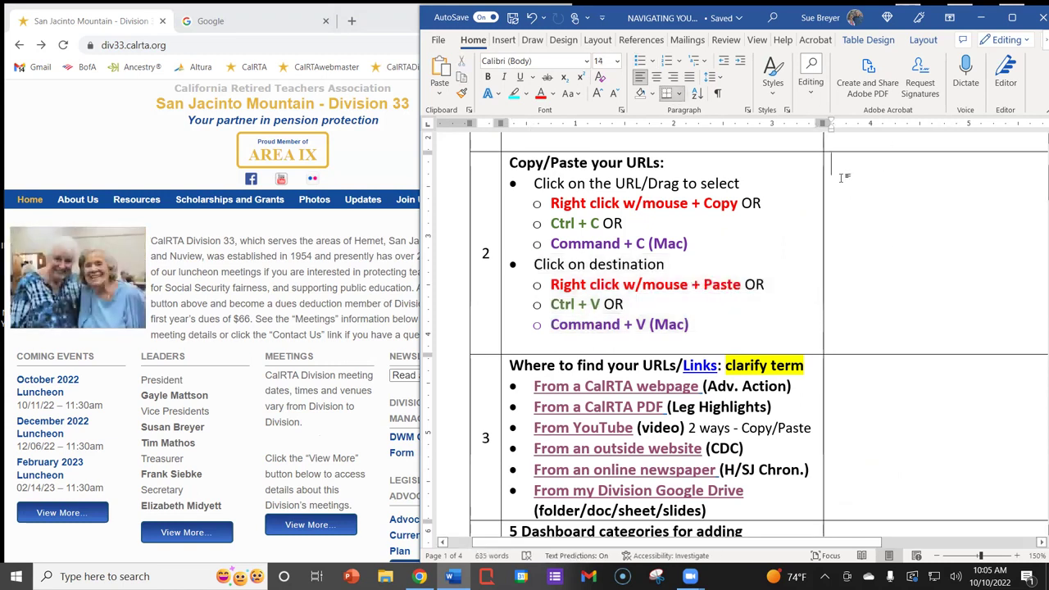
right_click(840, 177)
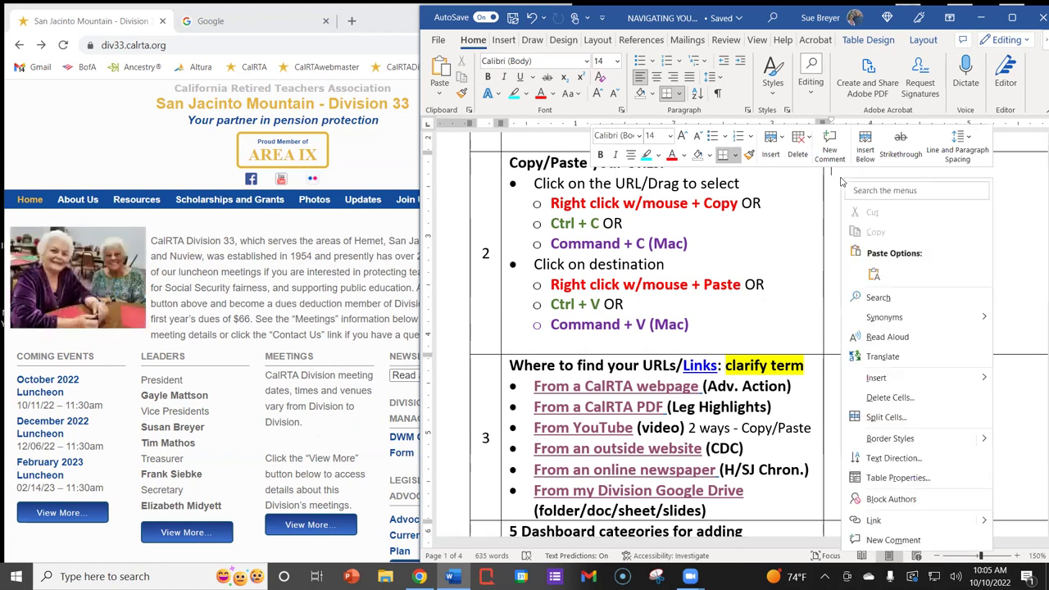
click(874, 276)
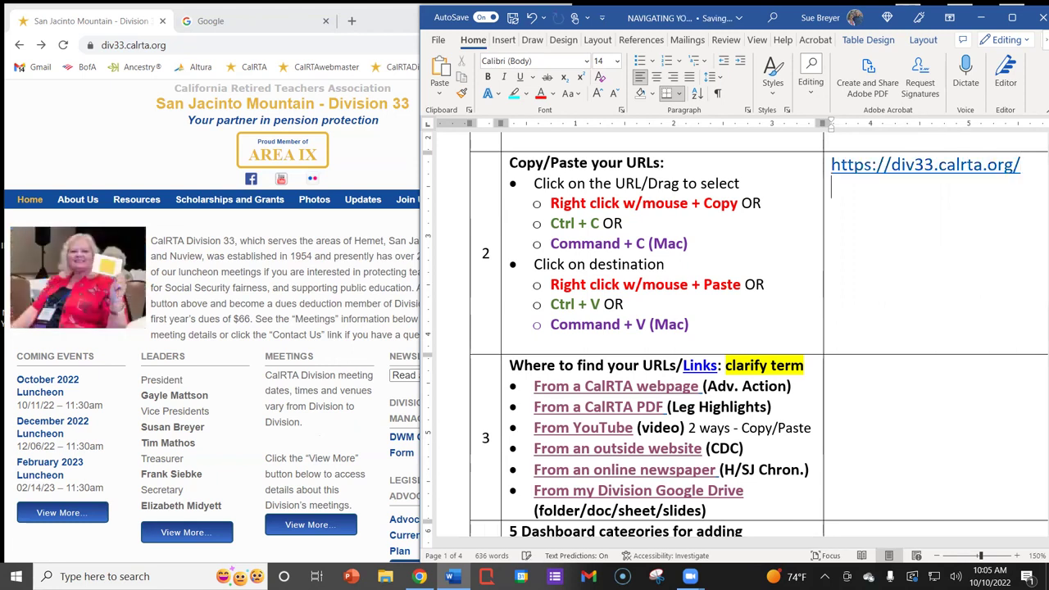
key(Return)
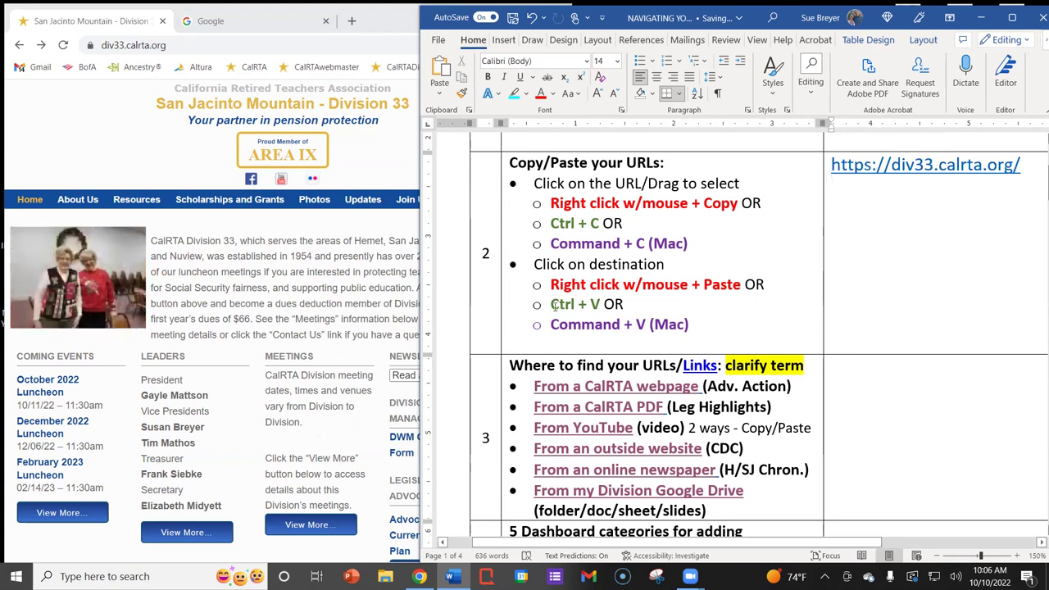
Highlight the second paste method in row 2, and put the cursor back on the line below the pasted link
drag(551, 304, 636, 304)
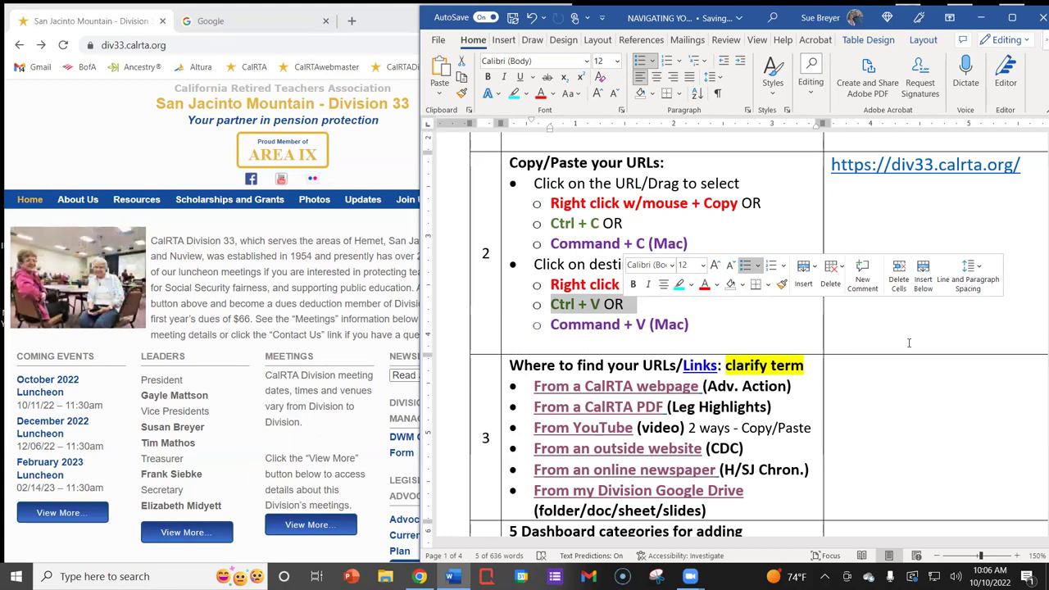
click(857, 182)
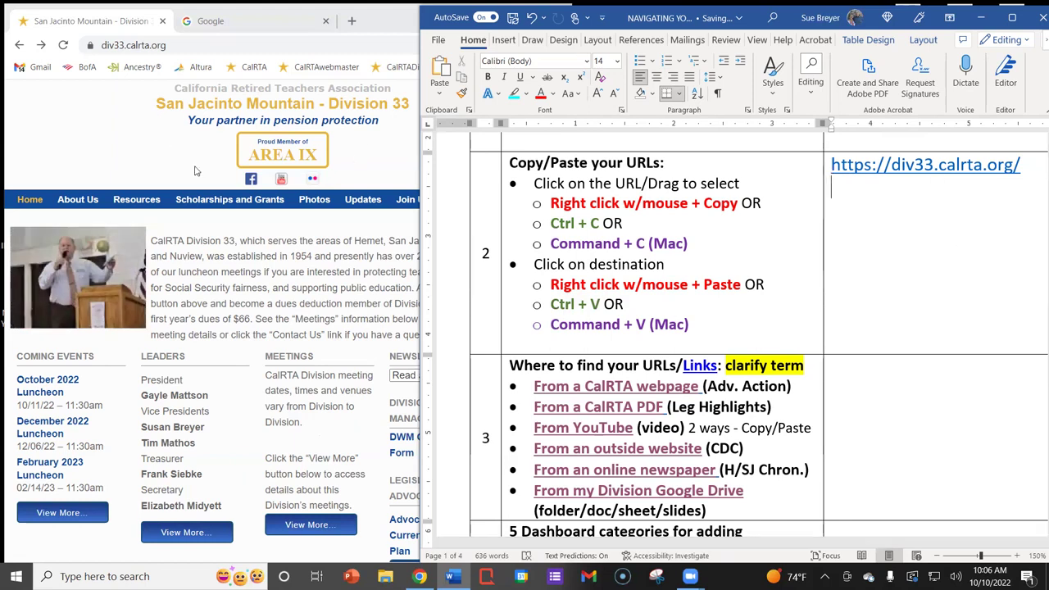
Open the division website's Leaders page from the home page and show the start of its Board of Directors 2022-2024 list
scroll(183, 305, down, 1)
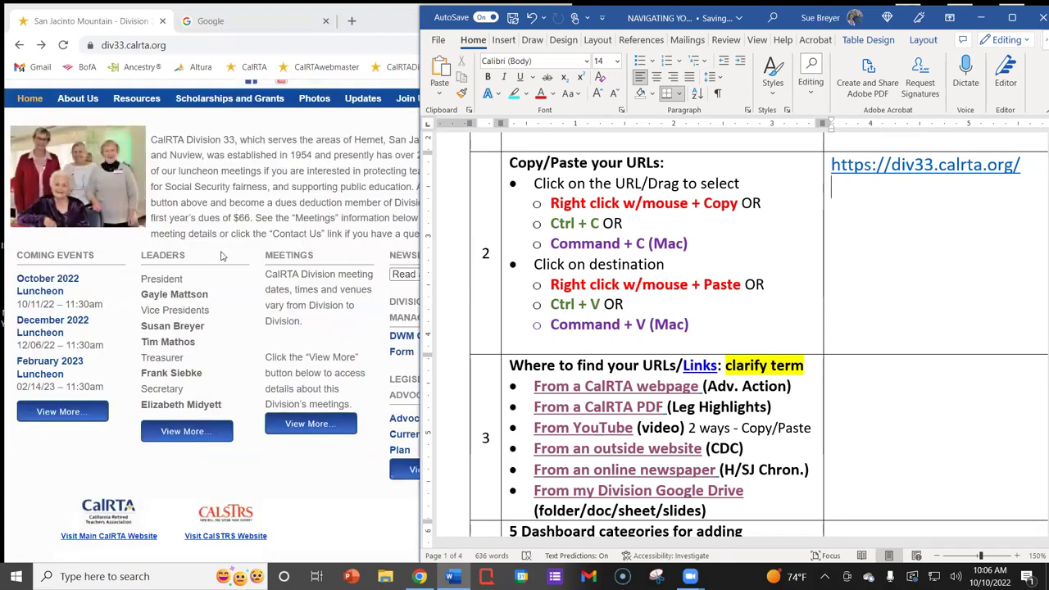
click(189, 438)
click(188, 438)
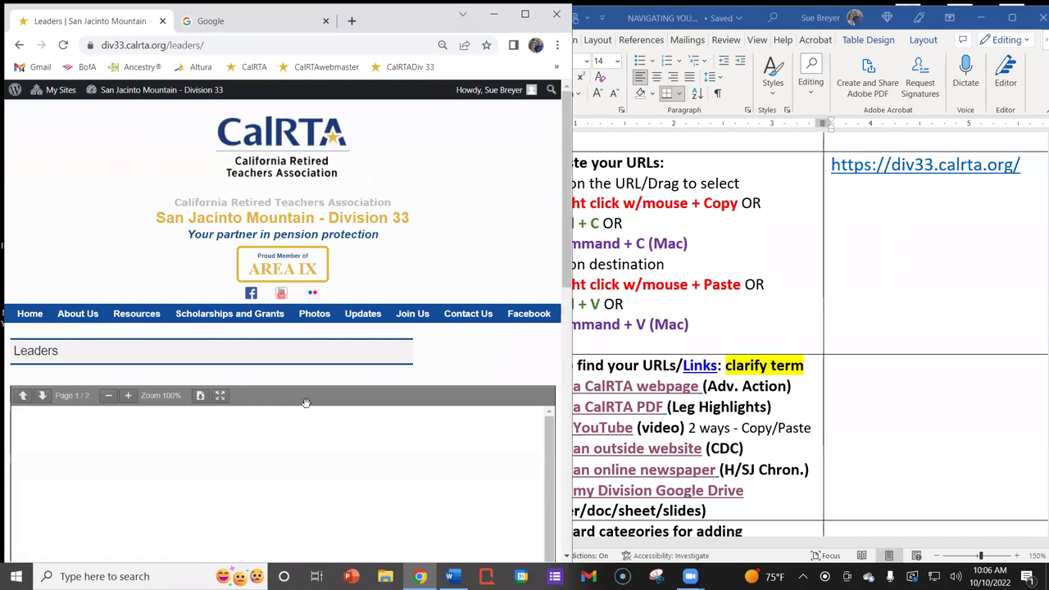
scroll(443, 338, down, 5)
scroll(442, 339, down, 10)
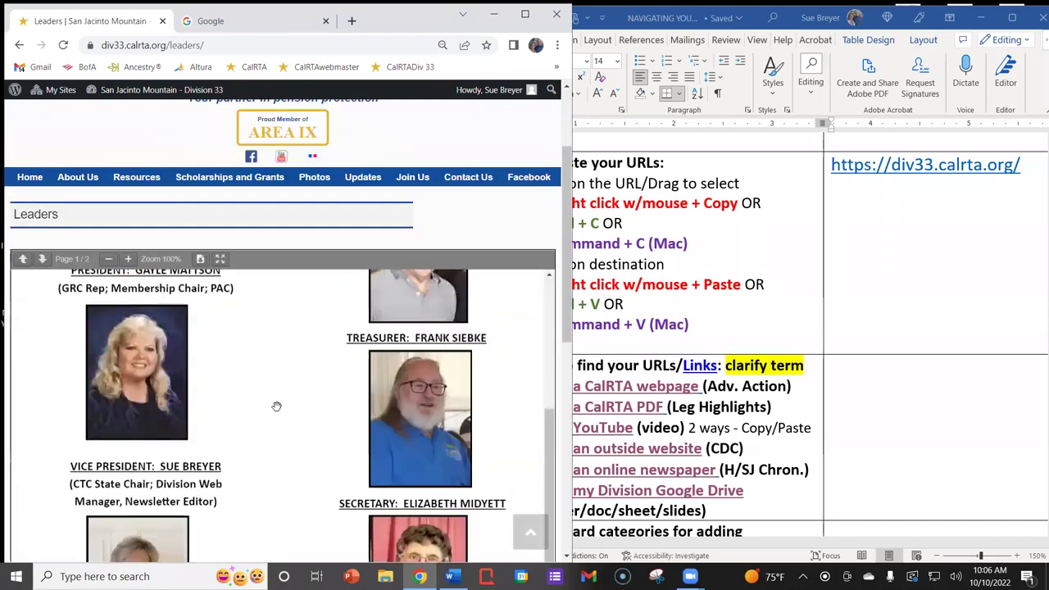
scroll(512, 402, up, 3)
scroll(512, 402, up, 10)
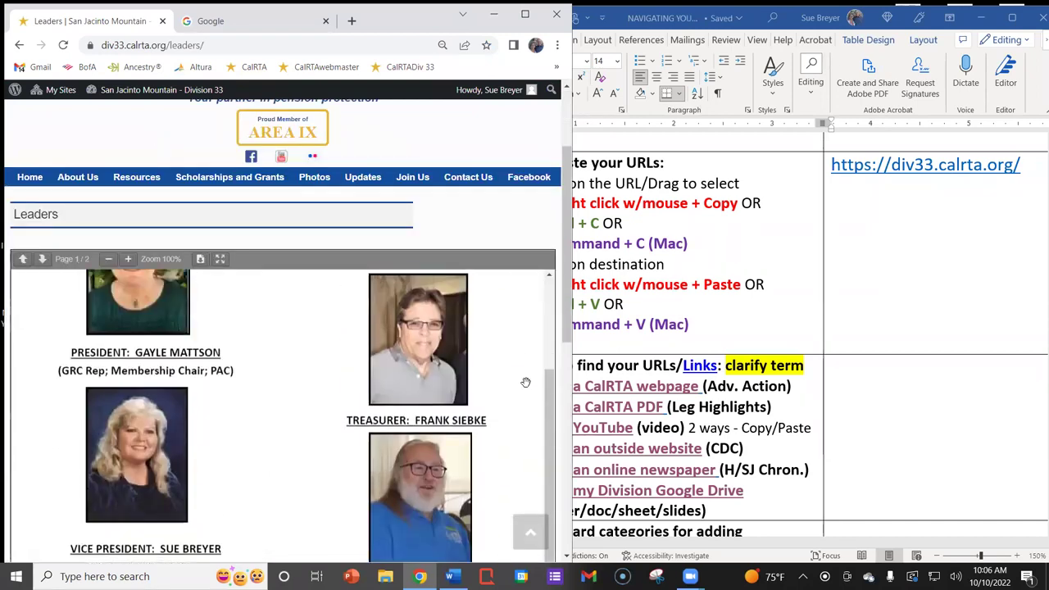
drag(566, 277, 565, 361)
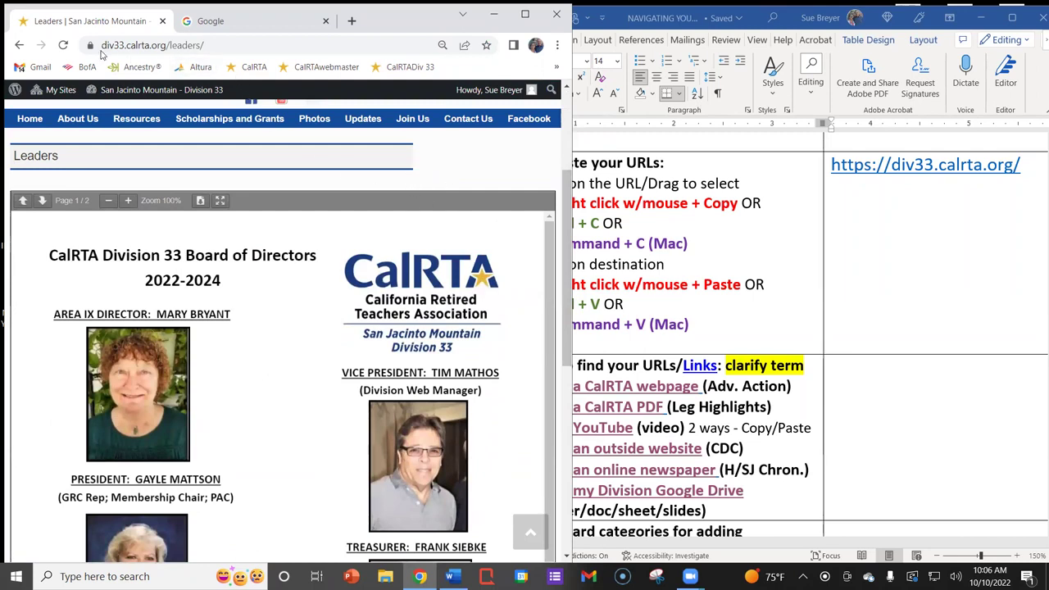
drag(103, 45, 210, 44)
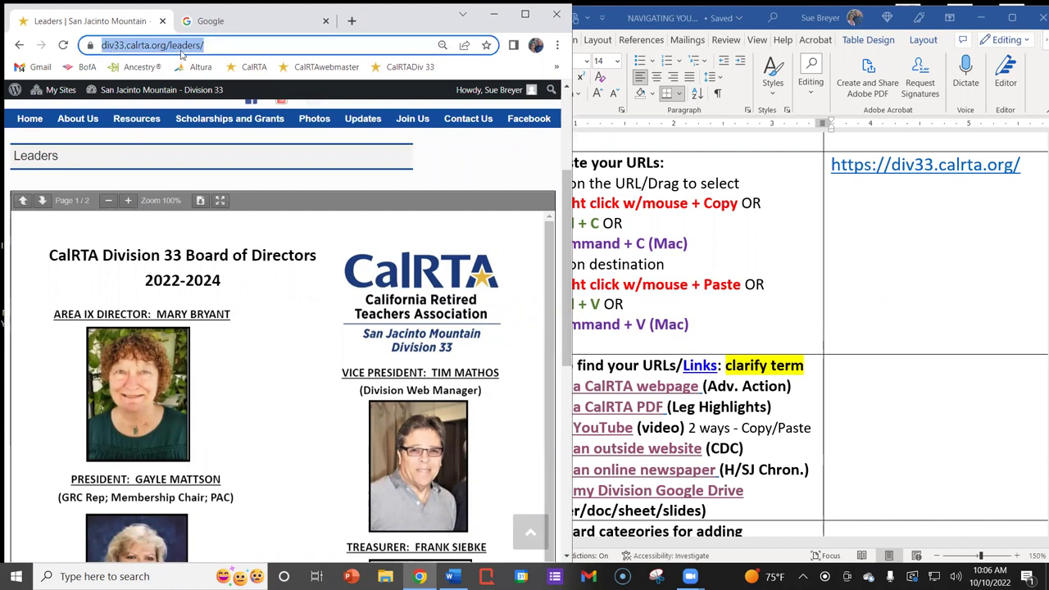
click(224, 46)
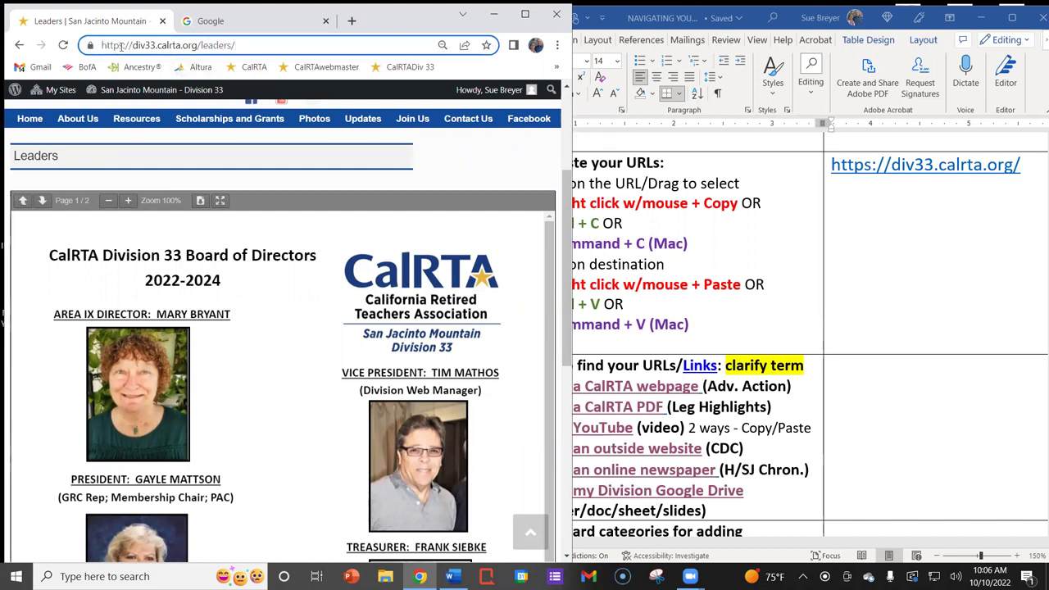
drag(134, 45, 86, 46)
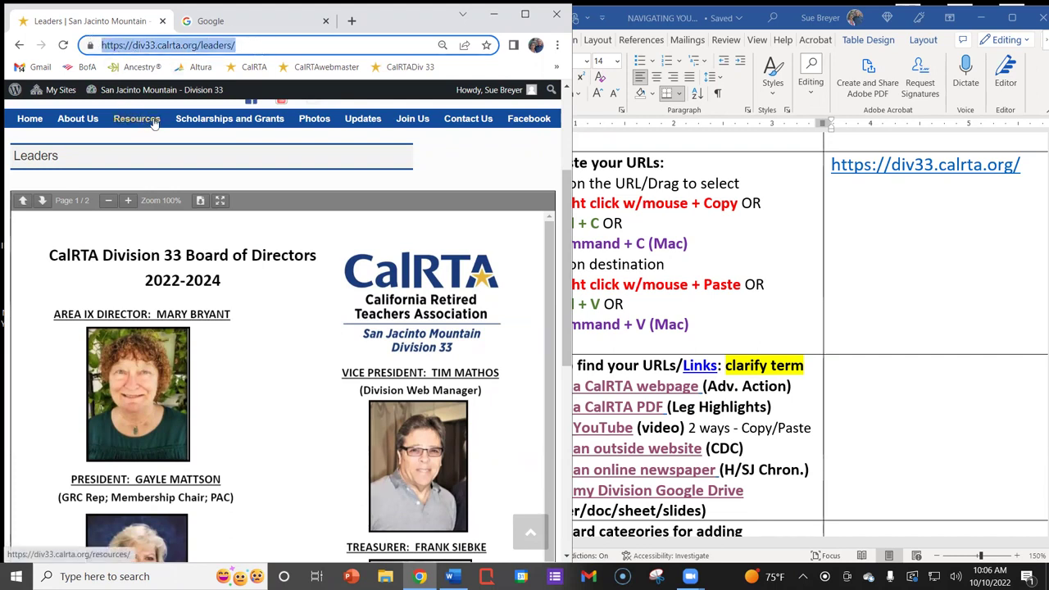
right_click(200, 49)
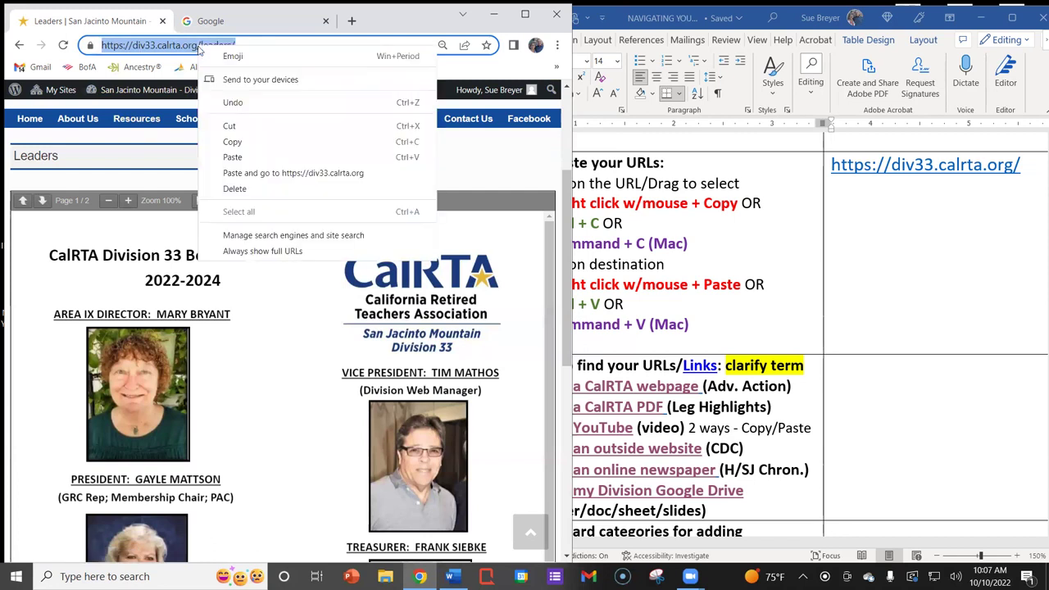
click(221, 142)
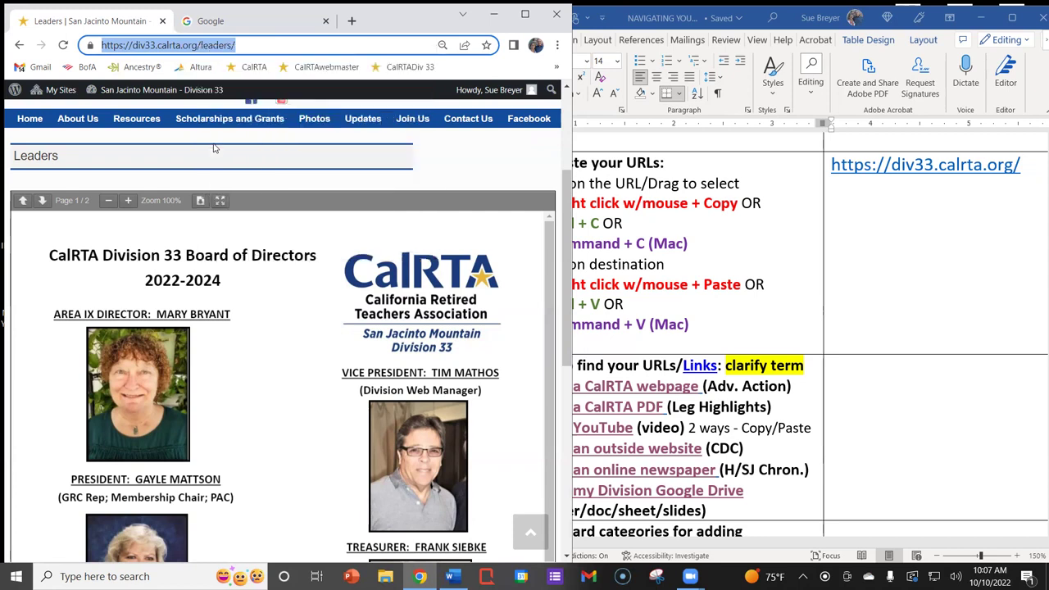
Paste the Leaders page URL below the first link in Word's row 2 cell and start a new line under it
click(838, 195)
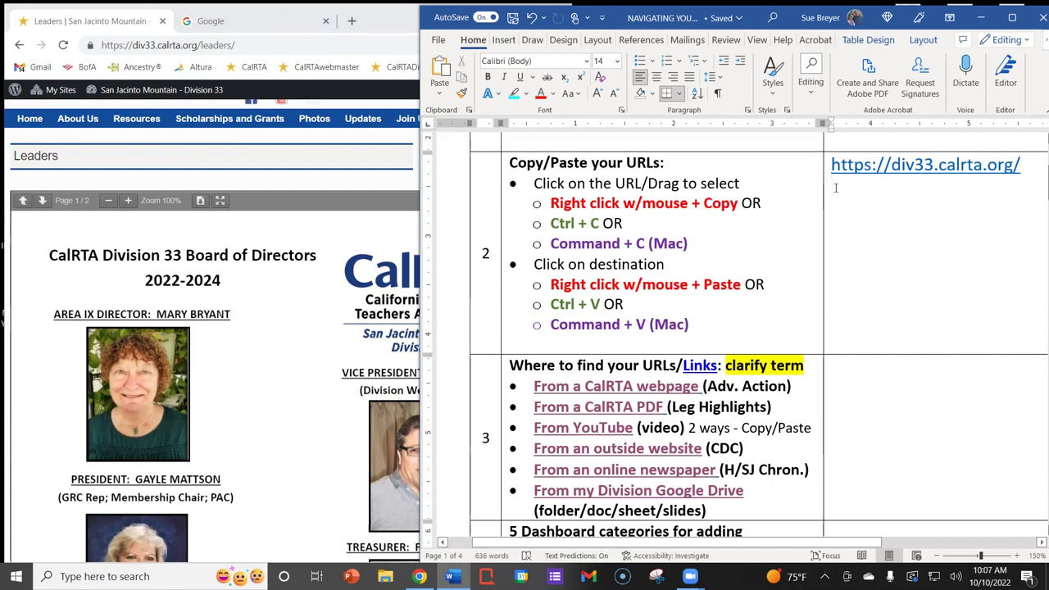
right_click(836, 189)
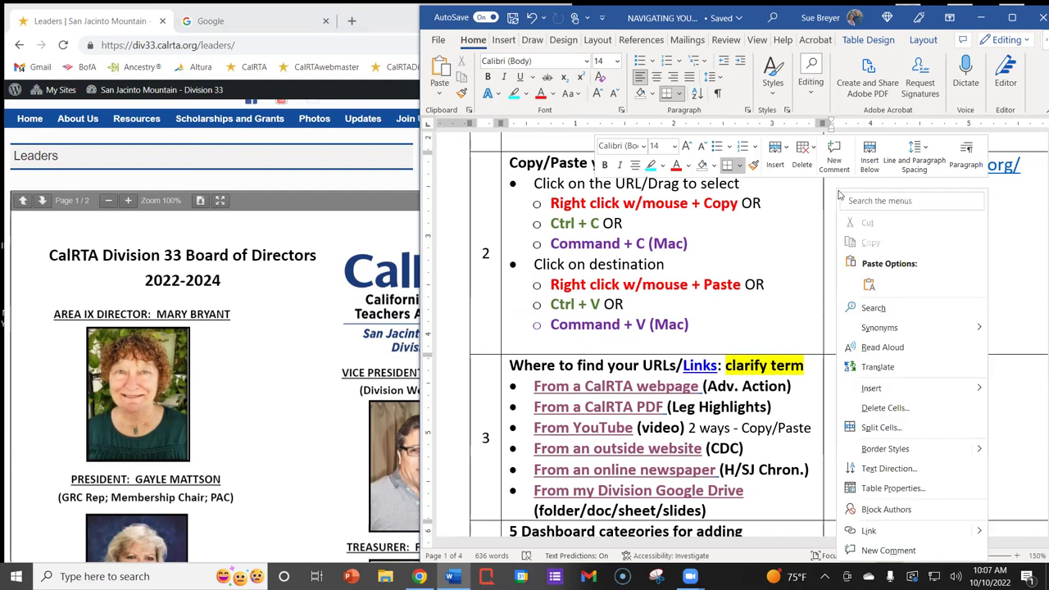
click(871, 285)
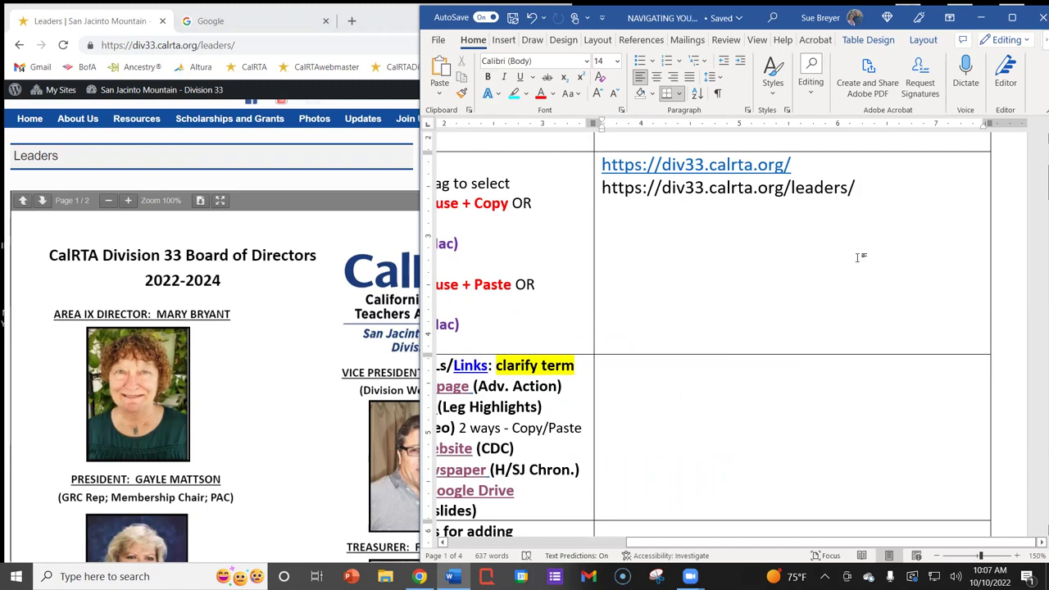
key(Return)
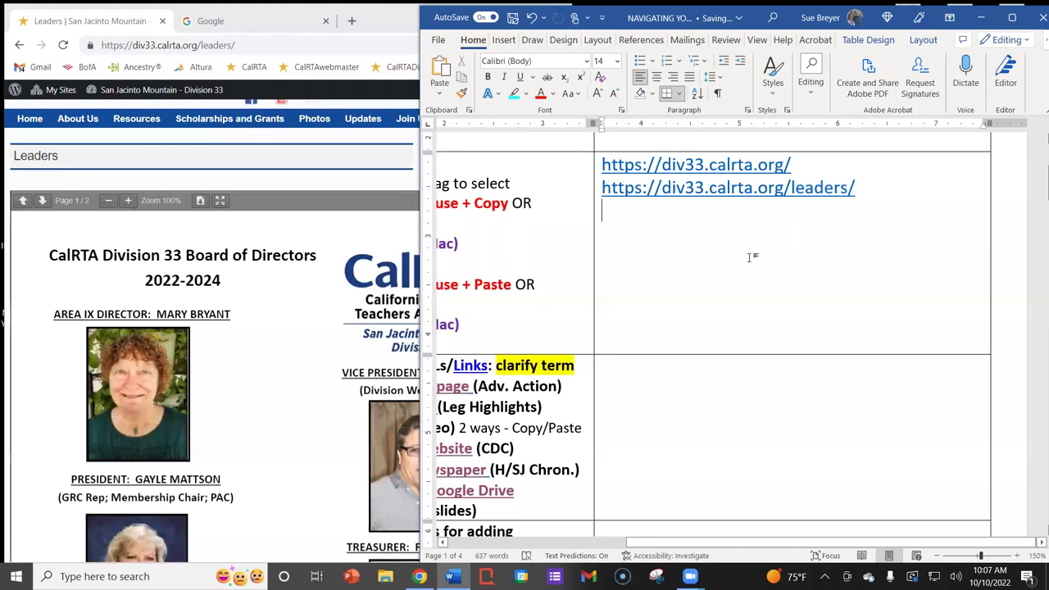
Narrow the Word window and widen the browser window so that both sit side by side without overlapping
drag(662, 542, 482, 555)
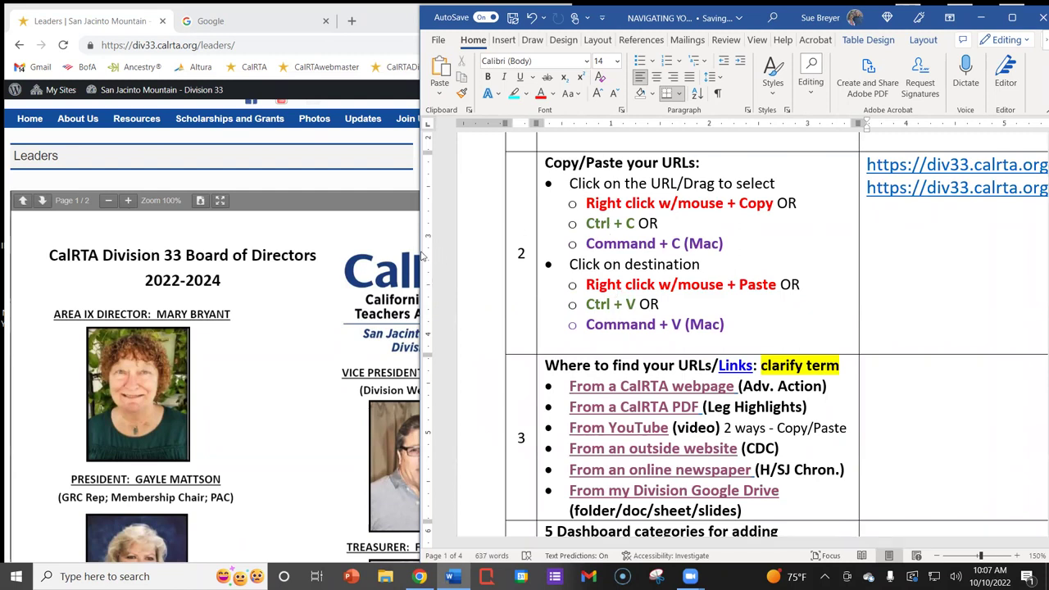
drag(418, 251, 648, 246)
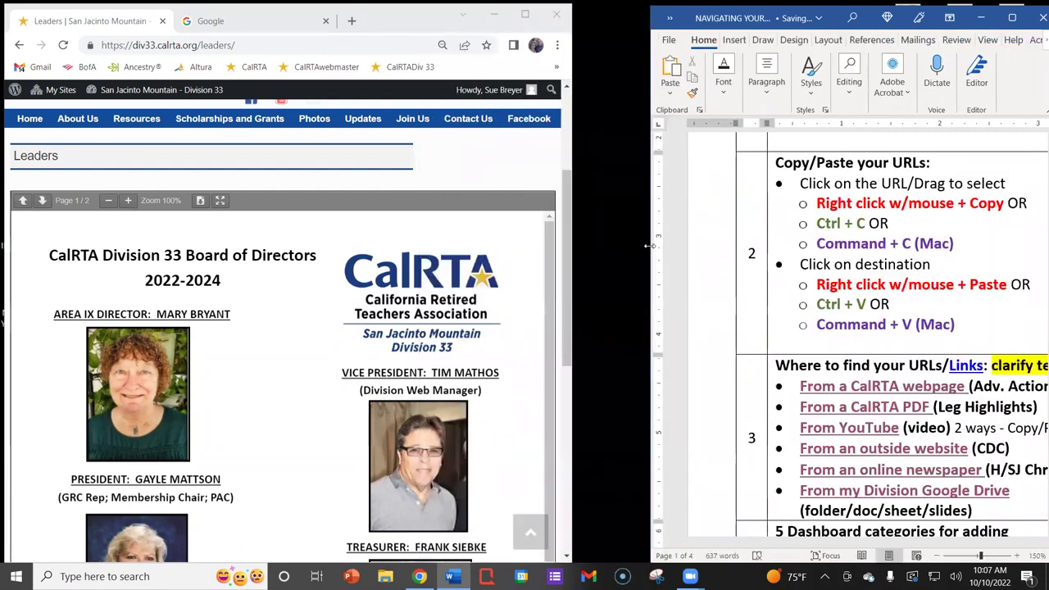
click(571, 255)
drag(571, 256, 631, 250)
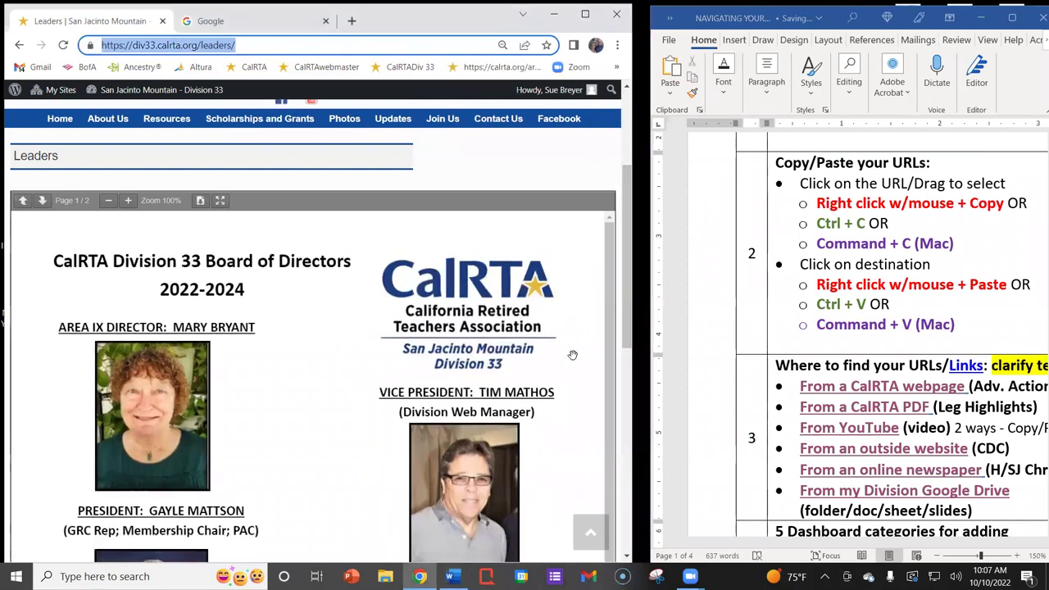
click(654, 373)
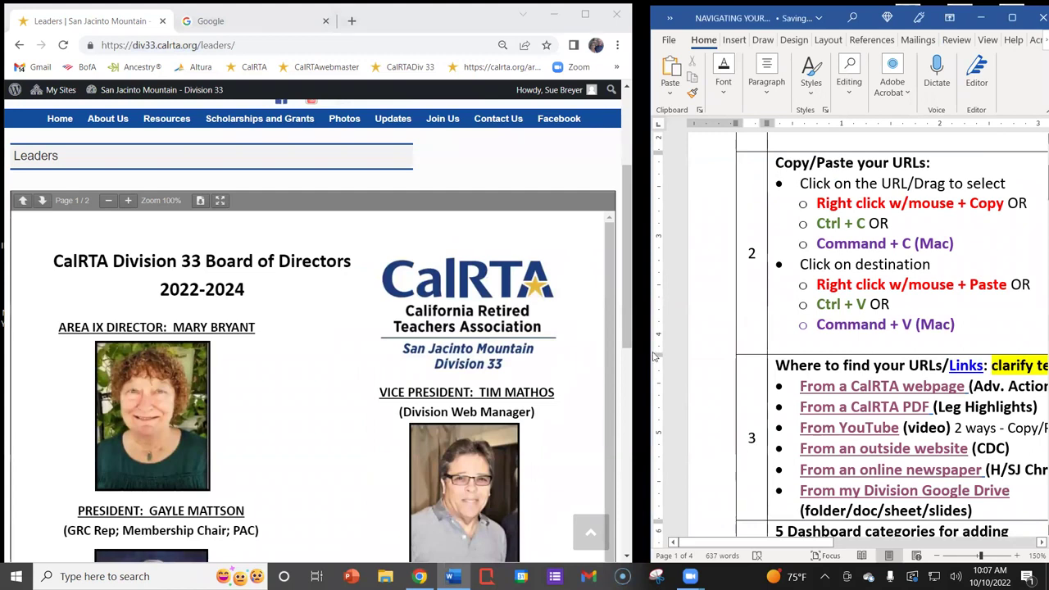
Return the browser to the div33.calrta.org home page and widen the Word window over it with table row 3 showing
scroll(702, 323, down, 3)
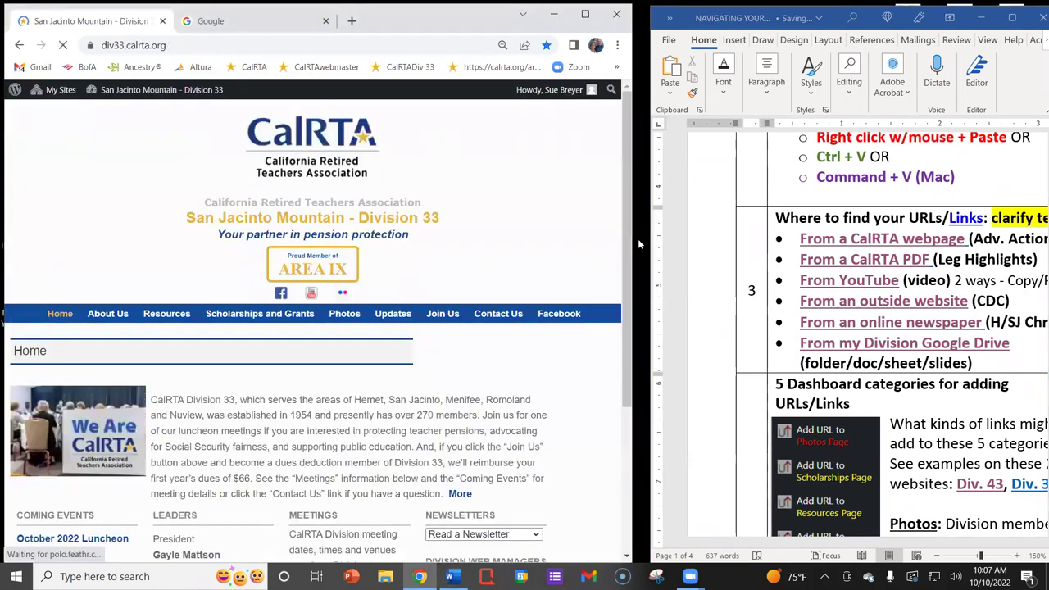
scroll(534, 264, down, 2)
drag(648, 272, 601, 270)
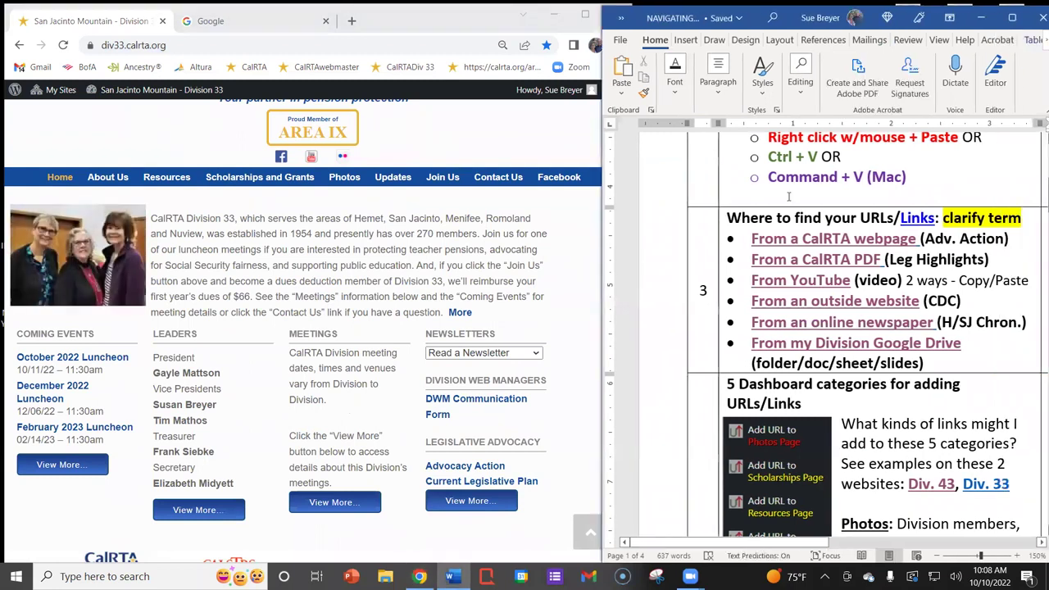
scroll(742, 221, up, 3)
scroll(740, 211, down, 4)
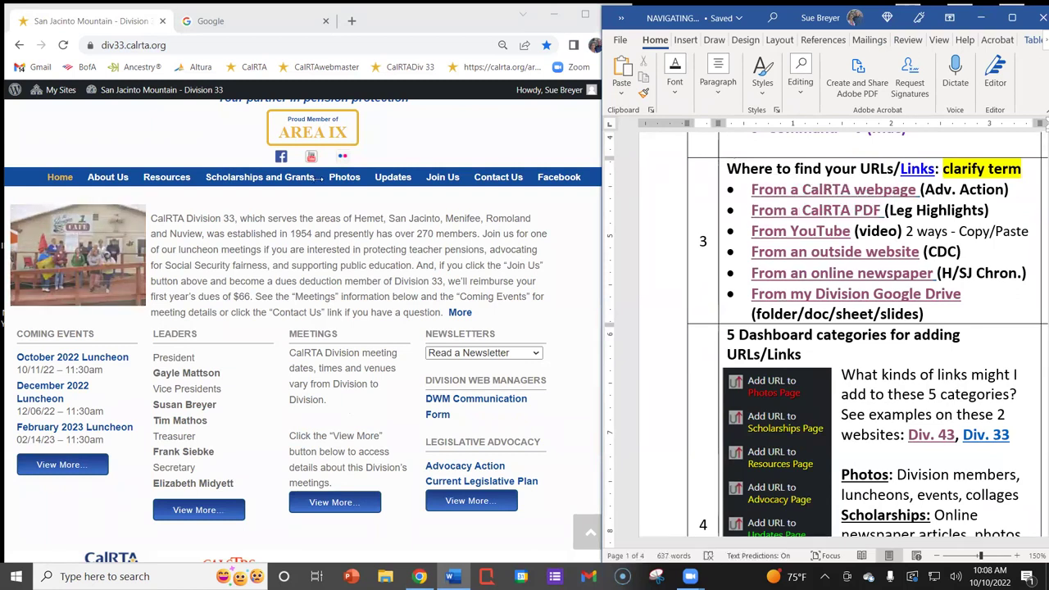
drag(318, 178, 320, 178)
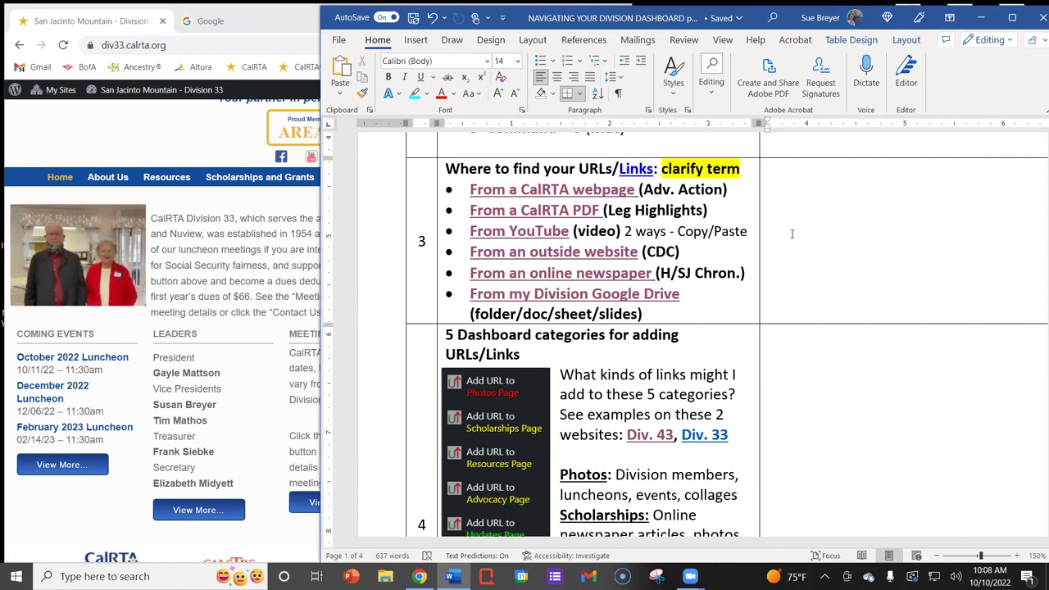
Highlight the home page address in the browser, and review the pasted links in row 2 and the URL sources in row 3 of Word
drag(174, 47, 102, 46)
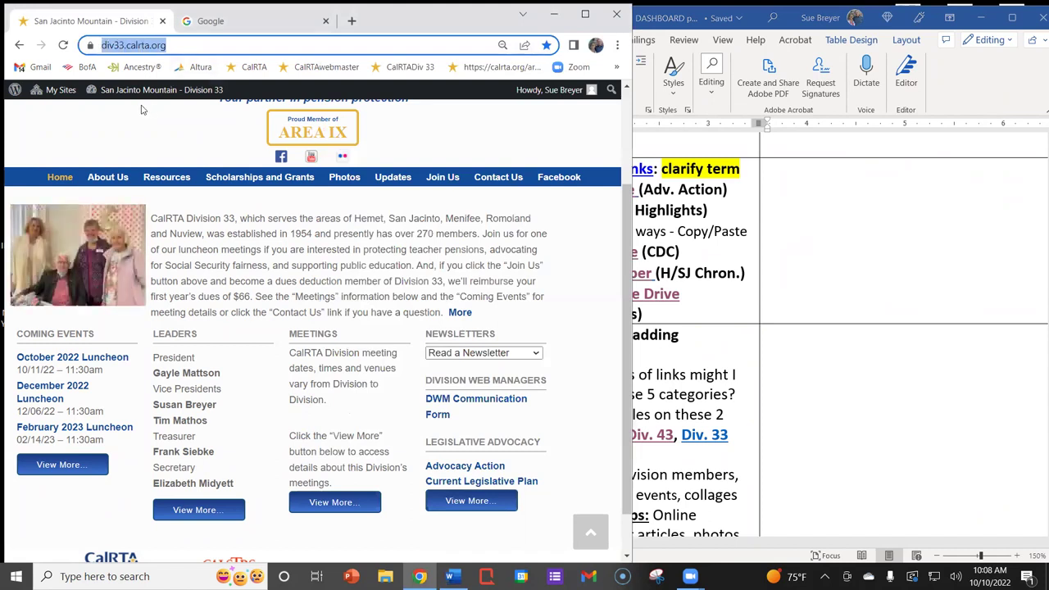
click(815, 255)
scroll(828, 262, up, 5)
scroll(834, 265, up, 1)
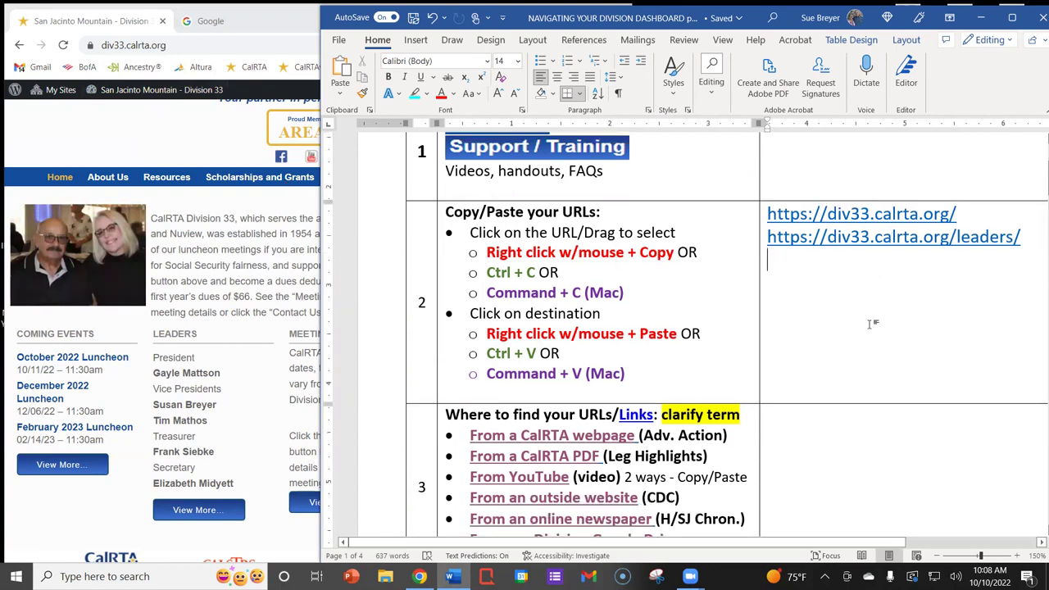
scroll(888, 304, down, 1)
scroll(885, 304, down, 3)
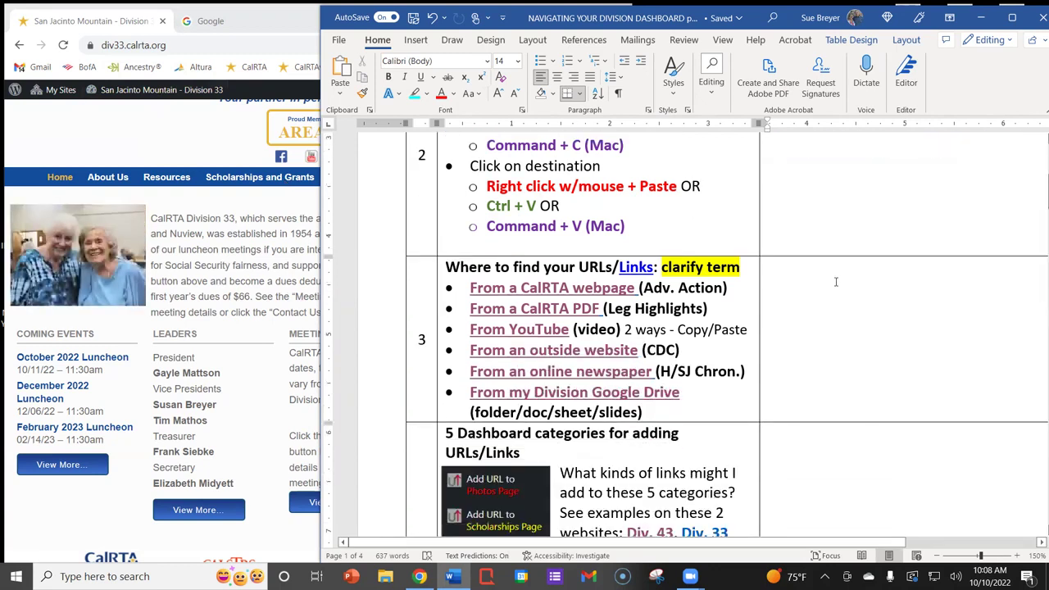
scroll(836, 282, down, 2)
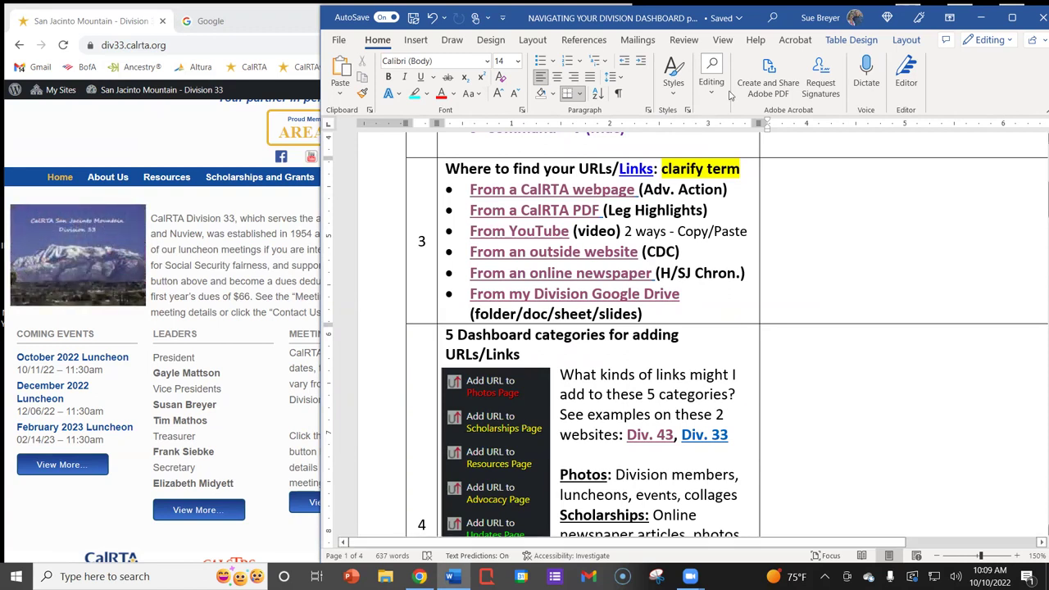
Follow the "From a CalRTA webpage" link in row 3 and open the Advocacy Action page on calrta.org
click(479, 189)
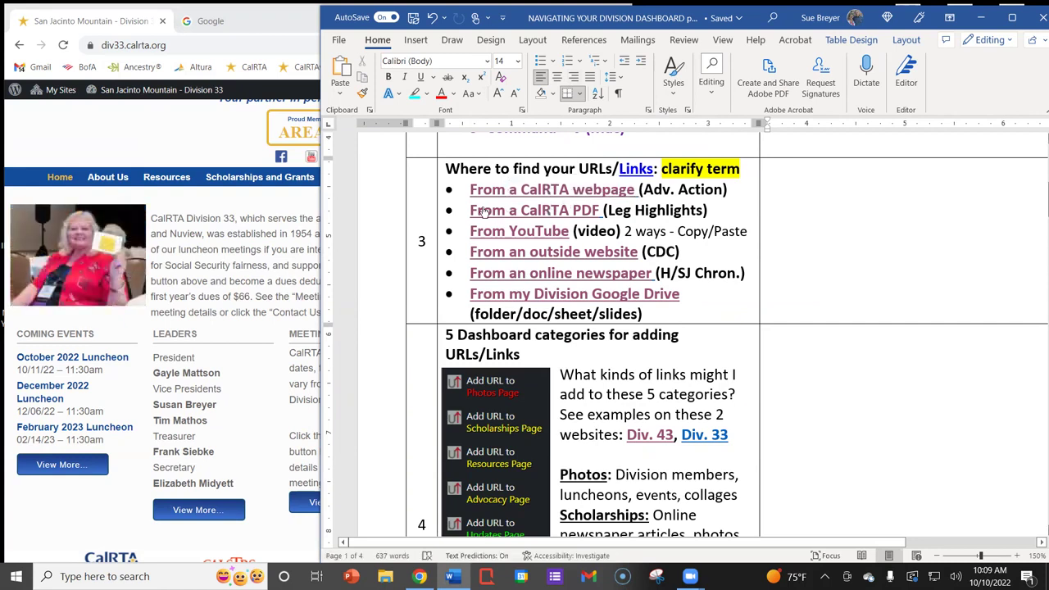
ctrl+click(562, 196)
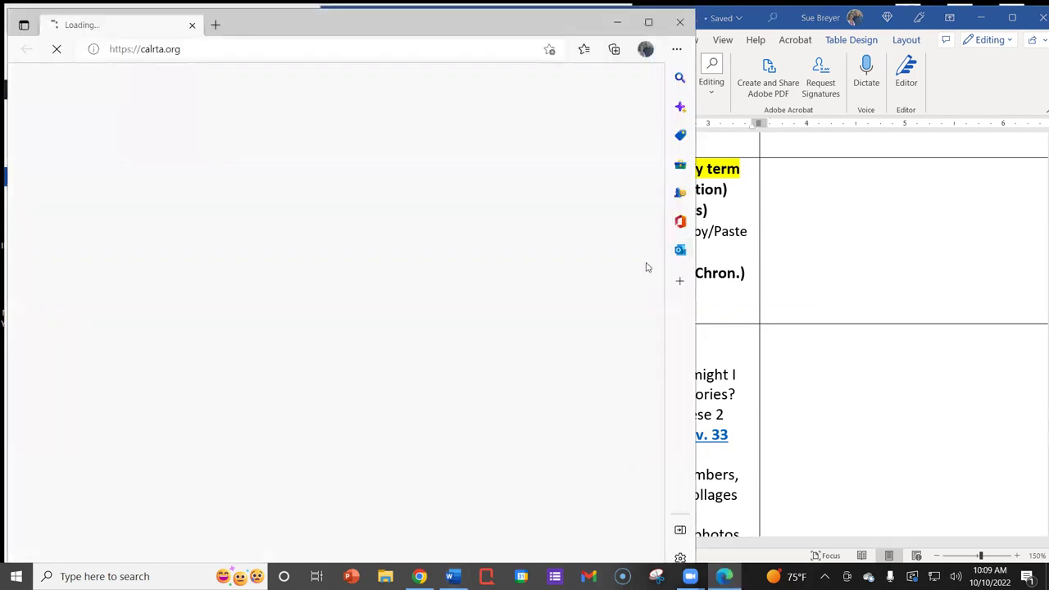
scroll(643, 264, down, 4)
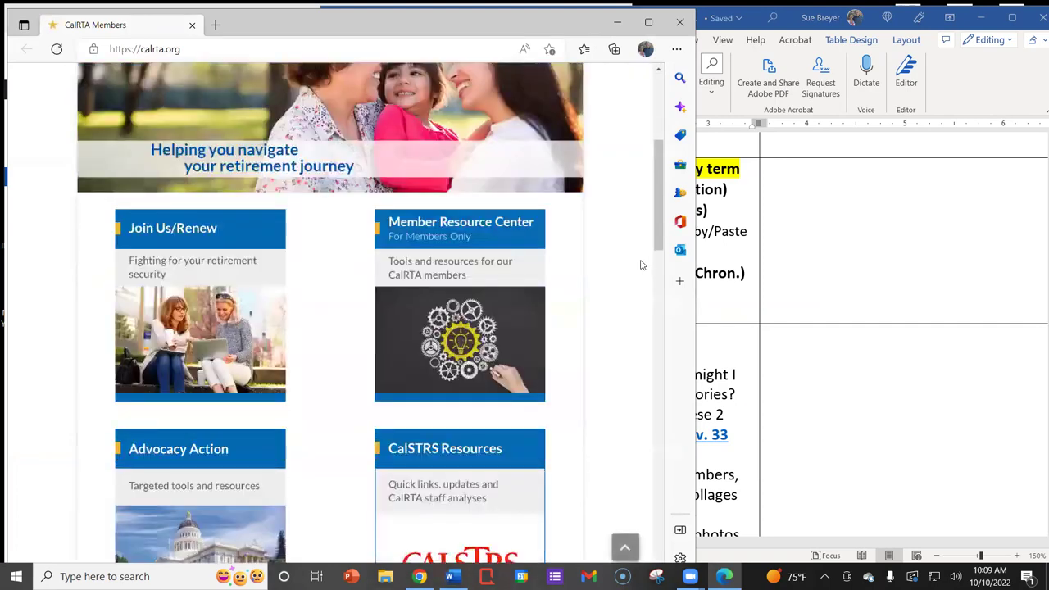
scroll(642, 264, down, 3)
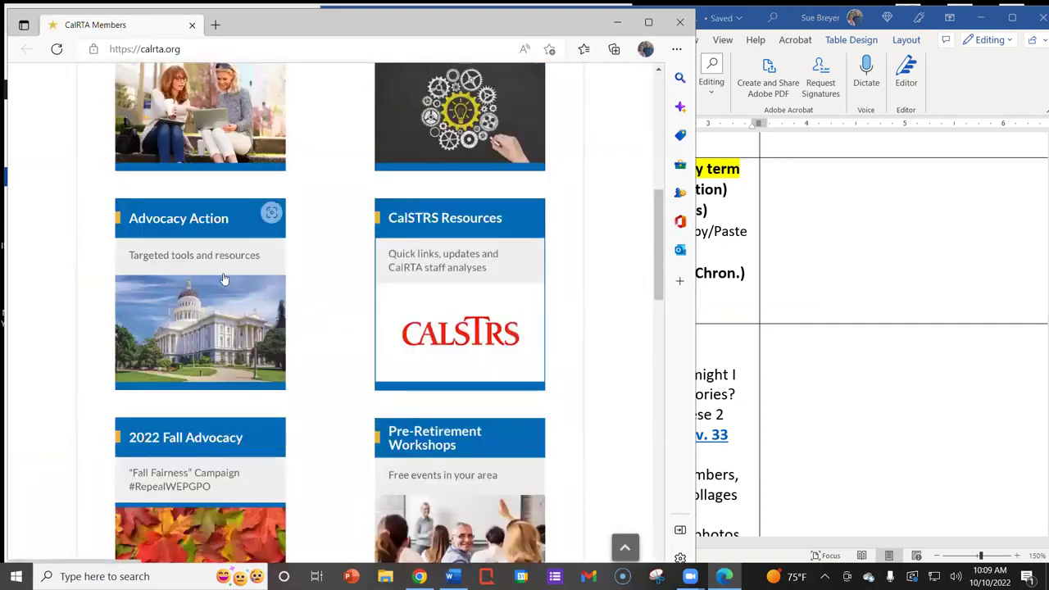
click(182, 280)
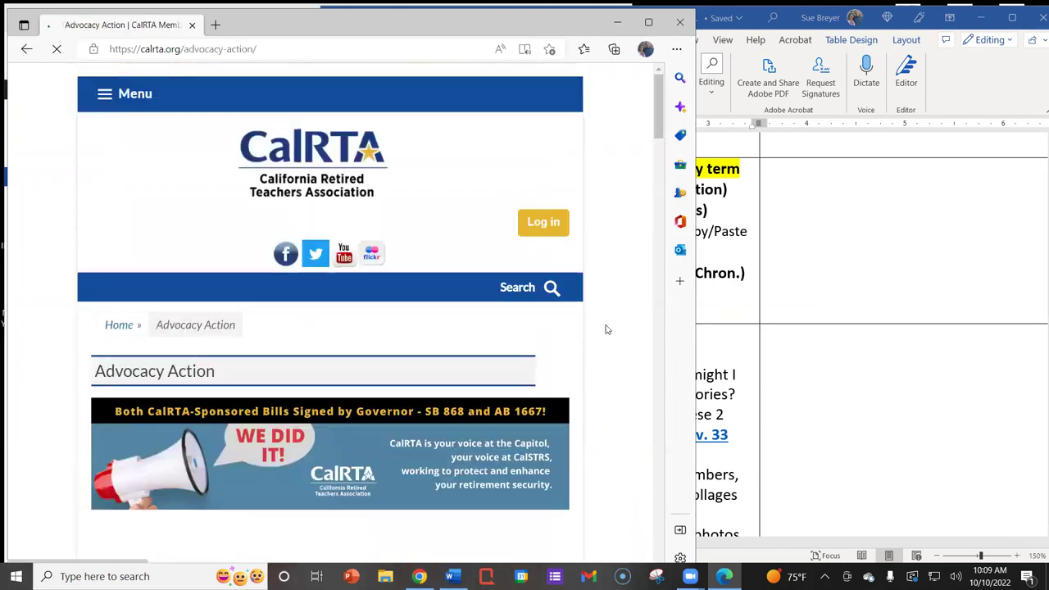
Look over the Advocacy Action page and copy its web address
scroll(604, 327, down, 3)
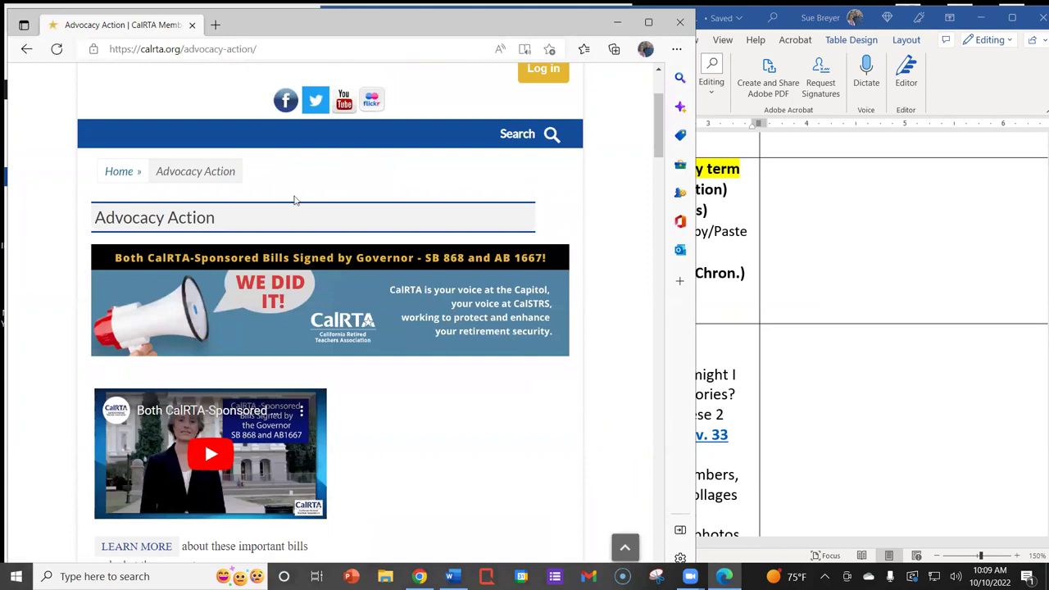
scroll(379, 218, up, 2)
scroll(411, 294, down, 1)
scroll(418, 270, up, 1)
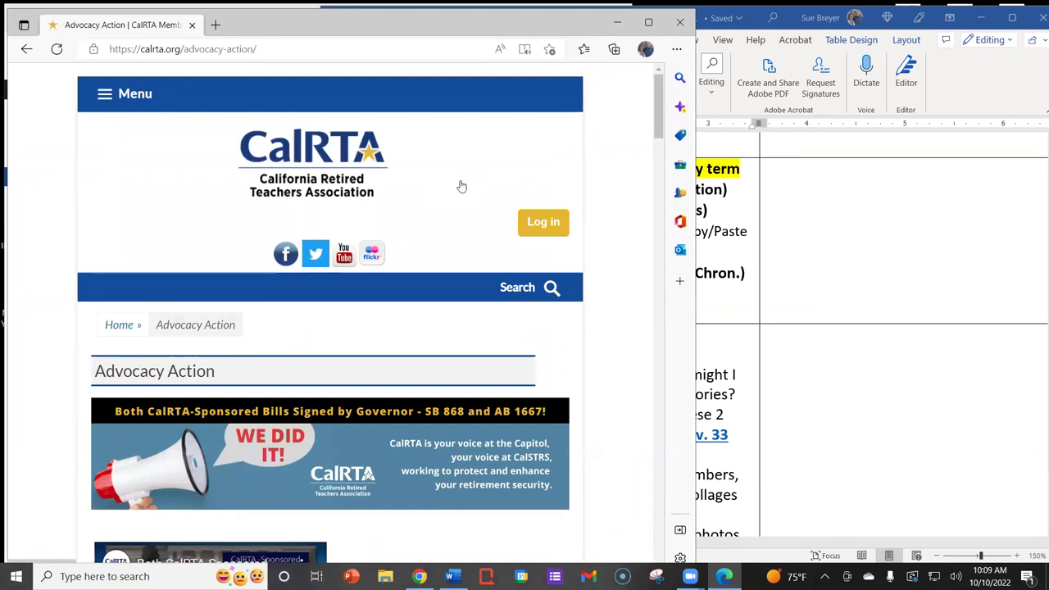
click(180, 51)
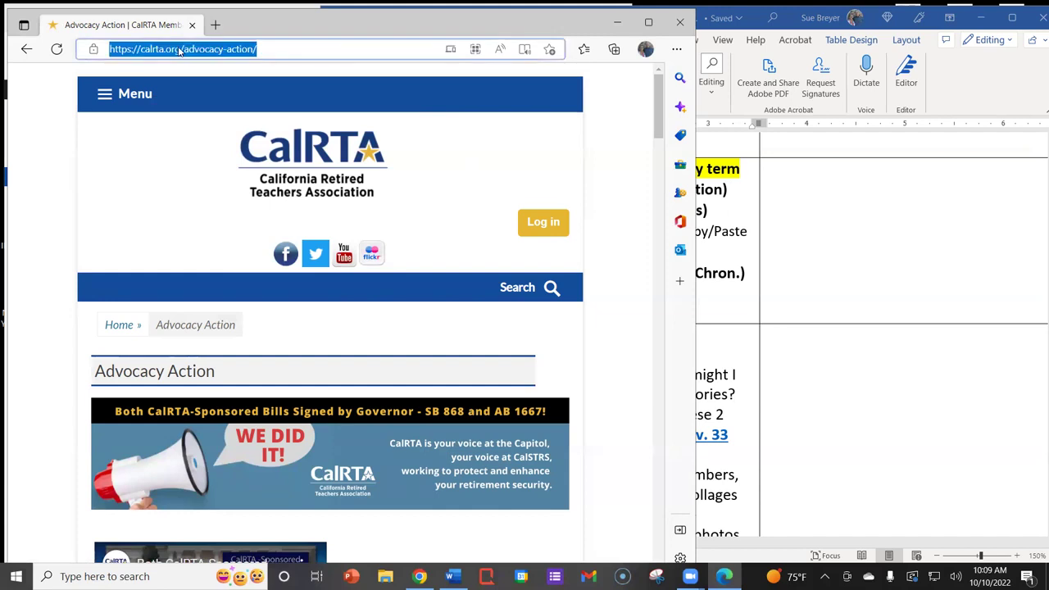
right_click(179, 51)
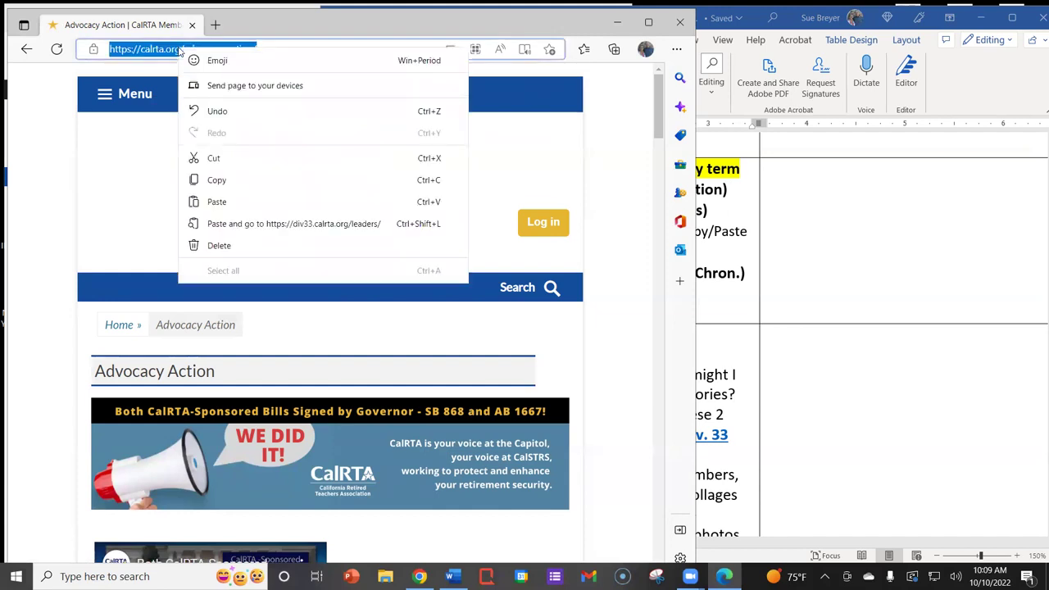
click(209, 180)
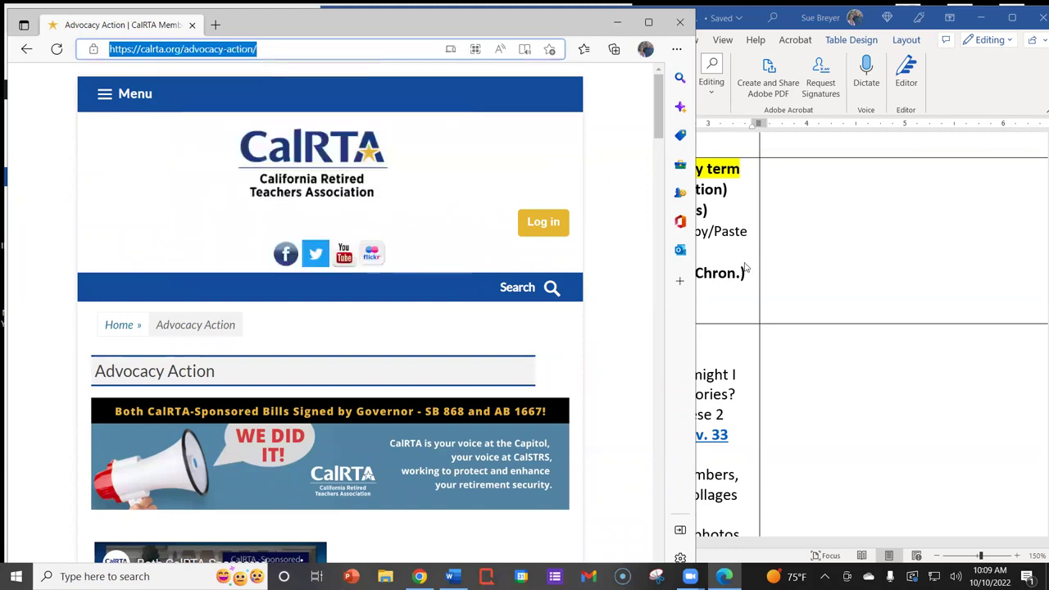
Paste the copied Advocacy Action address as a titled link in the blank cell of Word table row 3, and start a new line below it
click(787, 357)
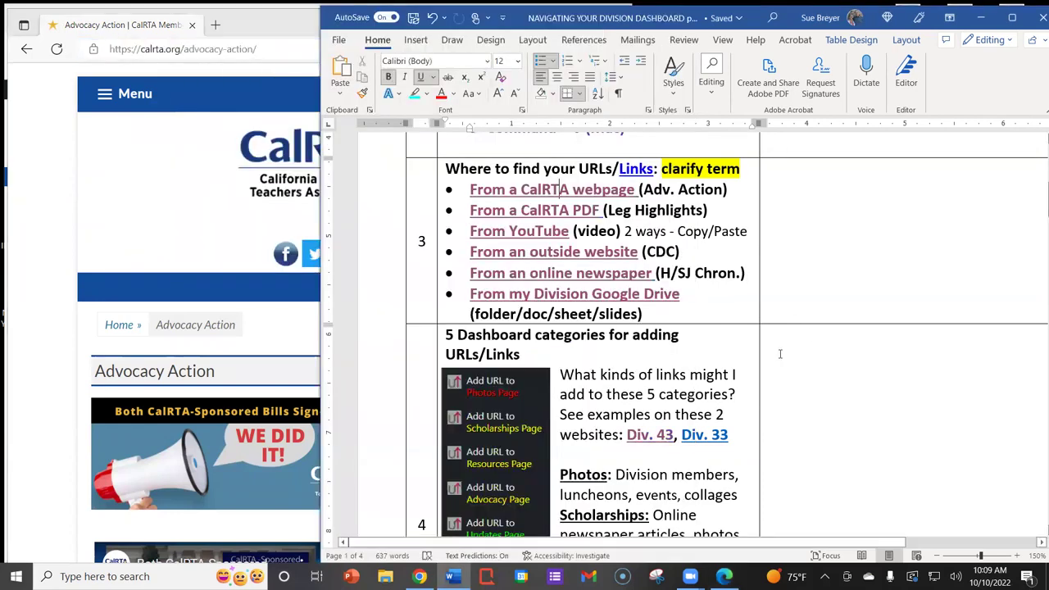
right_click(792, 170)
click(823, 267)
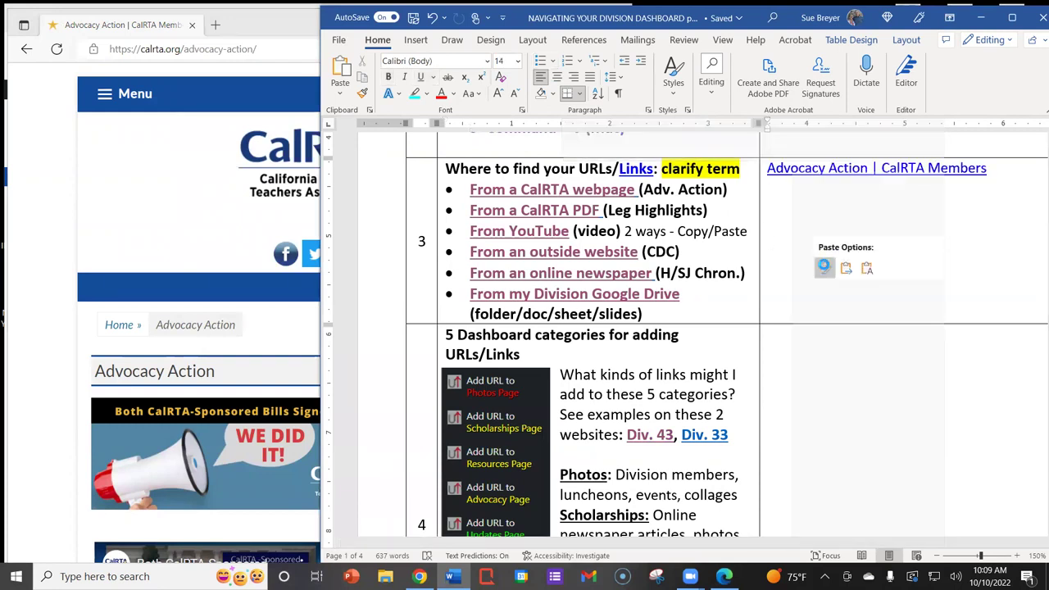
click(823, 266)
click(826, 285)
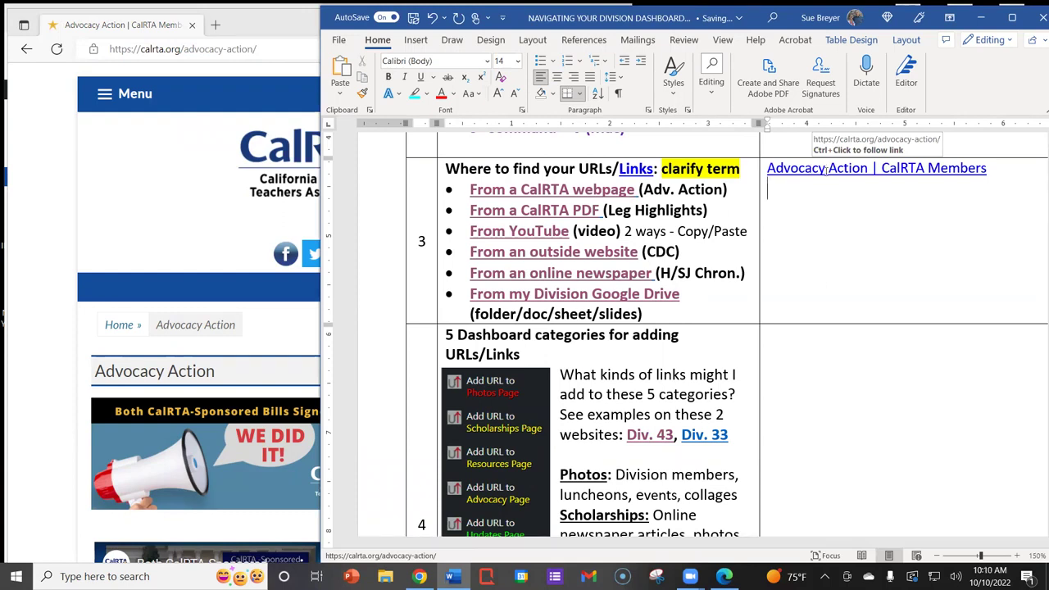
Close the Advocacy Action browser window and follow the "From a CalRTA PDF" link in row 3 of the Word table
click(146, 175)
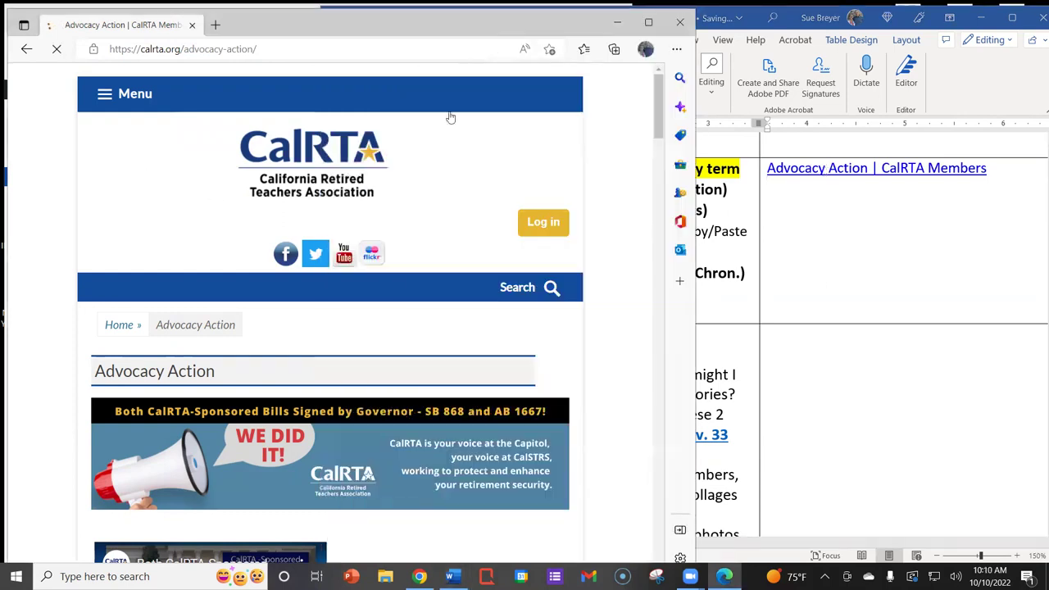
click(679, 22)
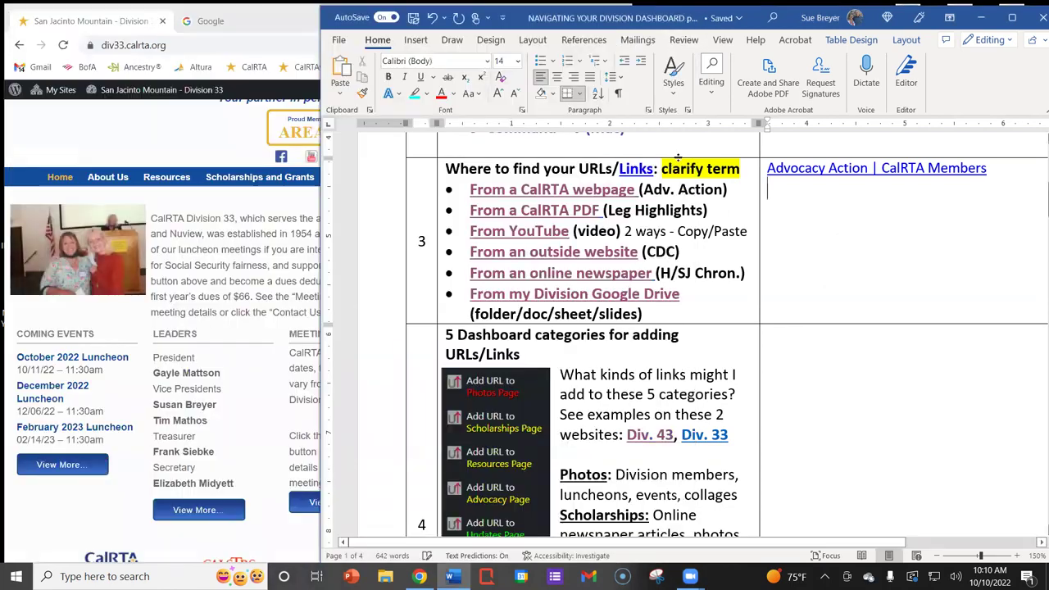
click(494, 210)
ctrl+click(509, 199)
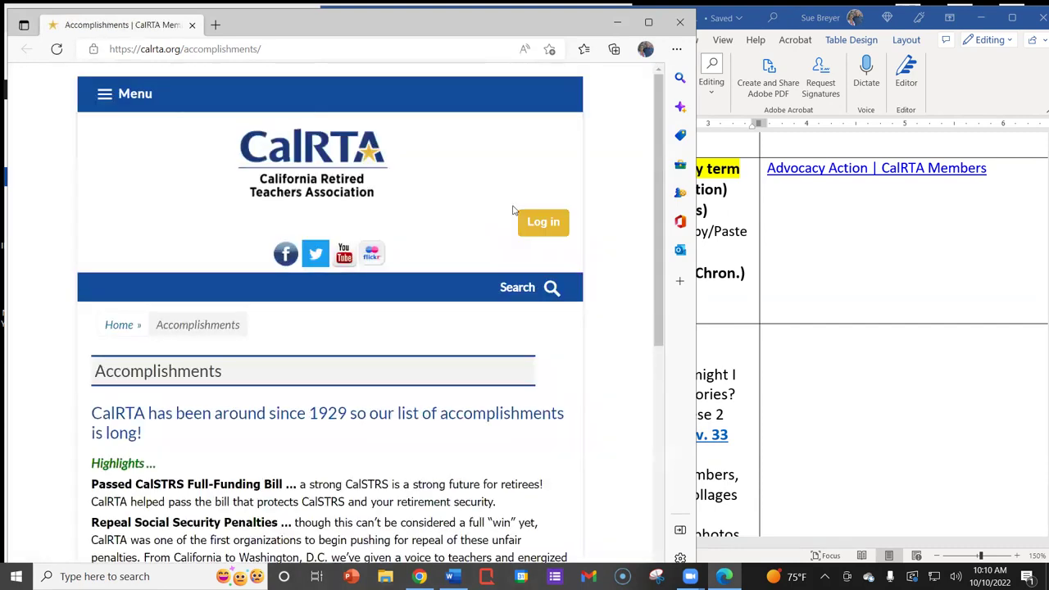
Look through the Accomplishments page and open the "Legislative Highlights – Current" PDF
scroll(513, 211, down, 1)
scroll(513, 210, down, 1)
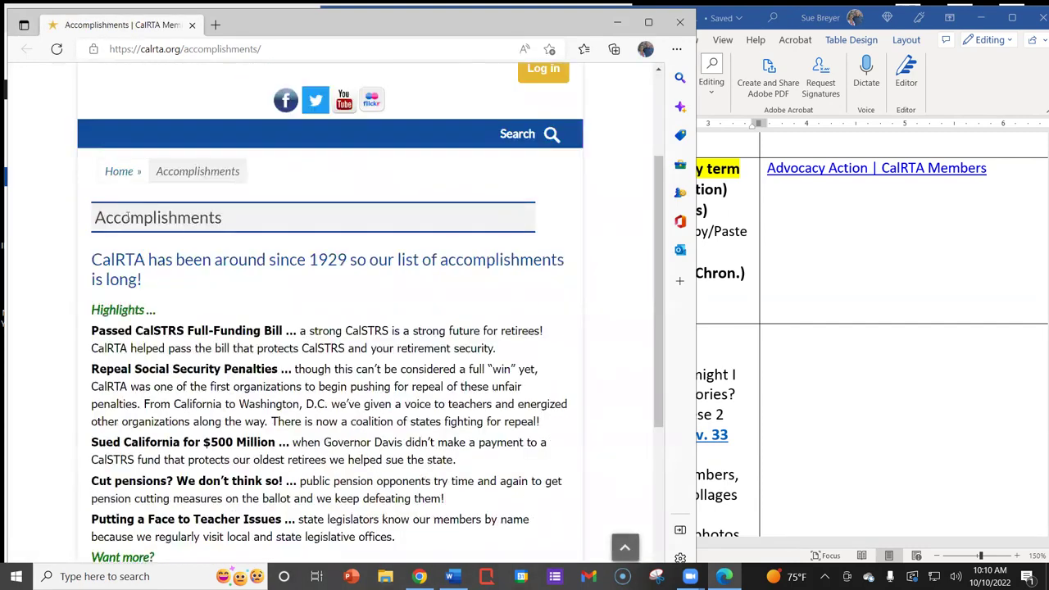
scroll(405, 191, up, 2)
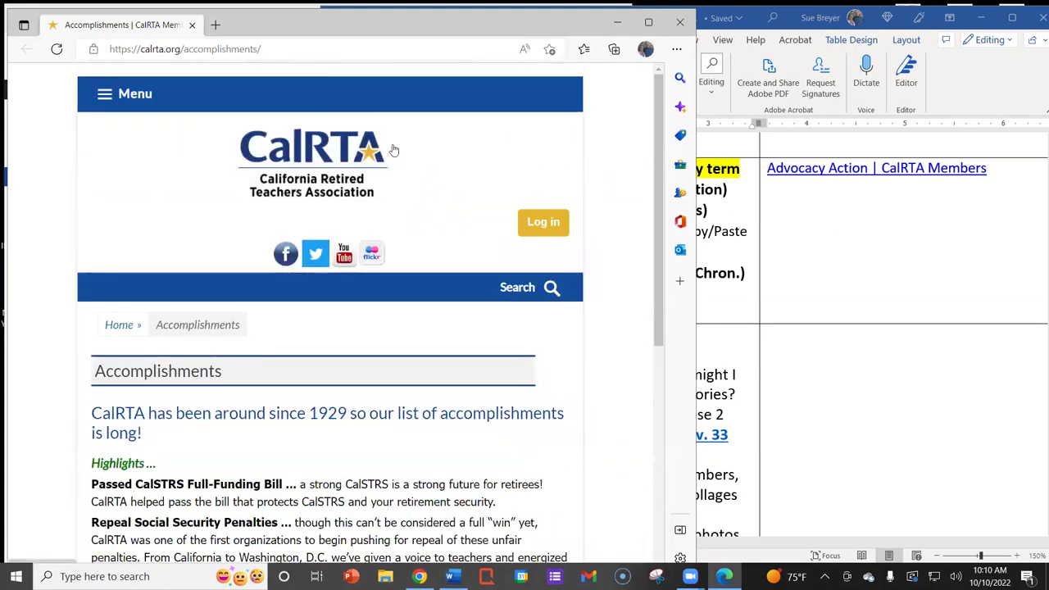
scroll(358, 190, down, 2)
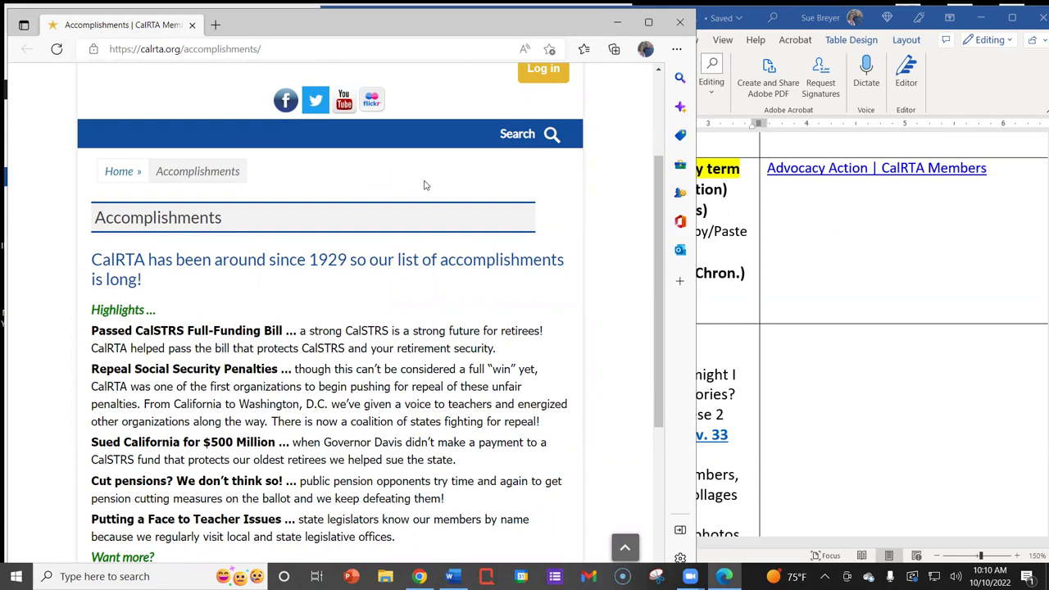
scroll(423, 185, down, 3)
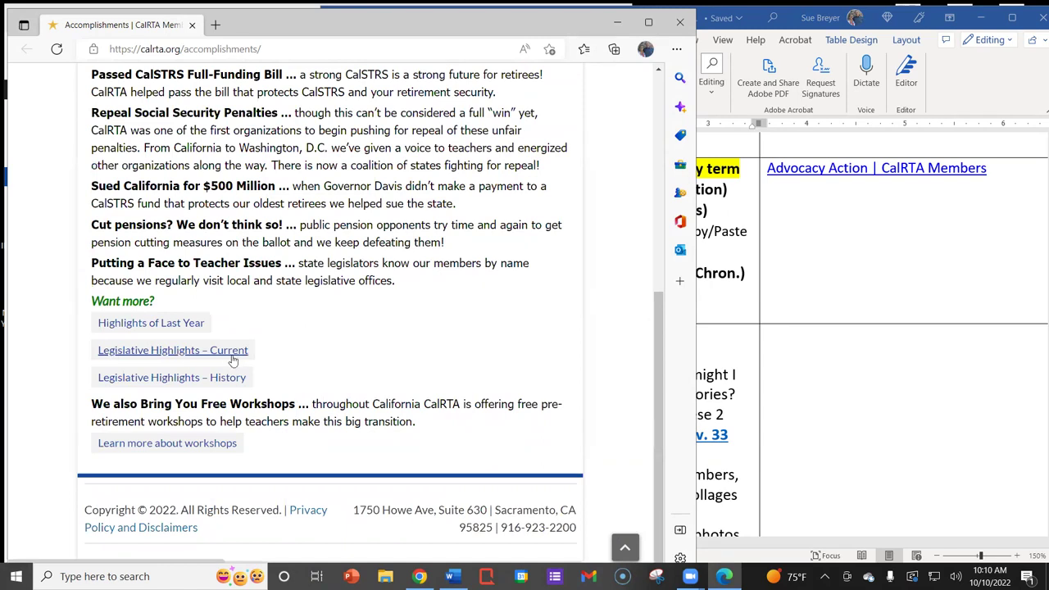
click(130, 359)
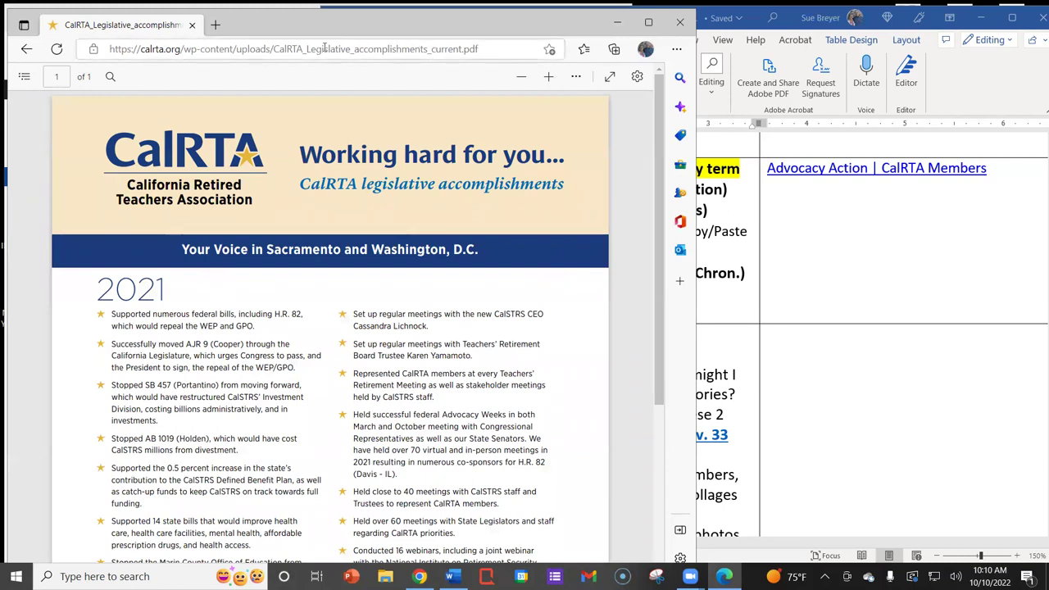
Select the full web address of the legislative accomplishments PDF and copy it
click(425, 51)
click(377, 74)
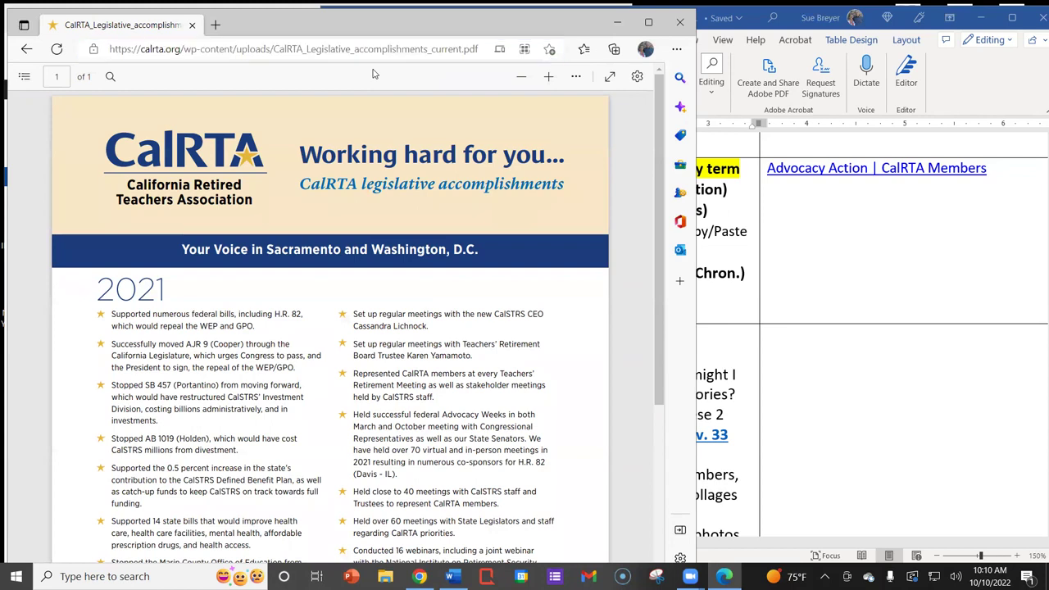
drag(481, 49, 86, 51)
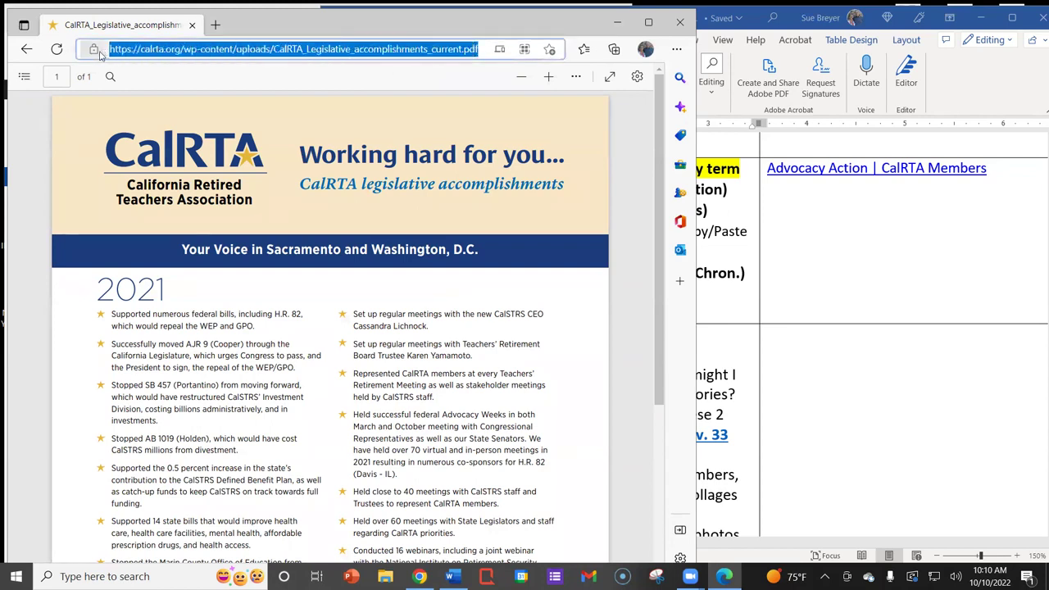
right_click(388, 51)
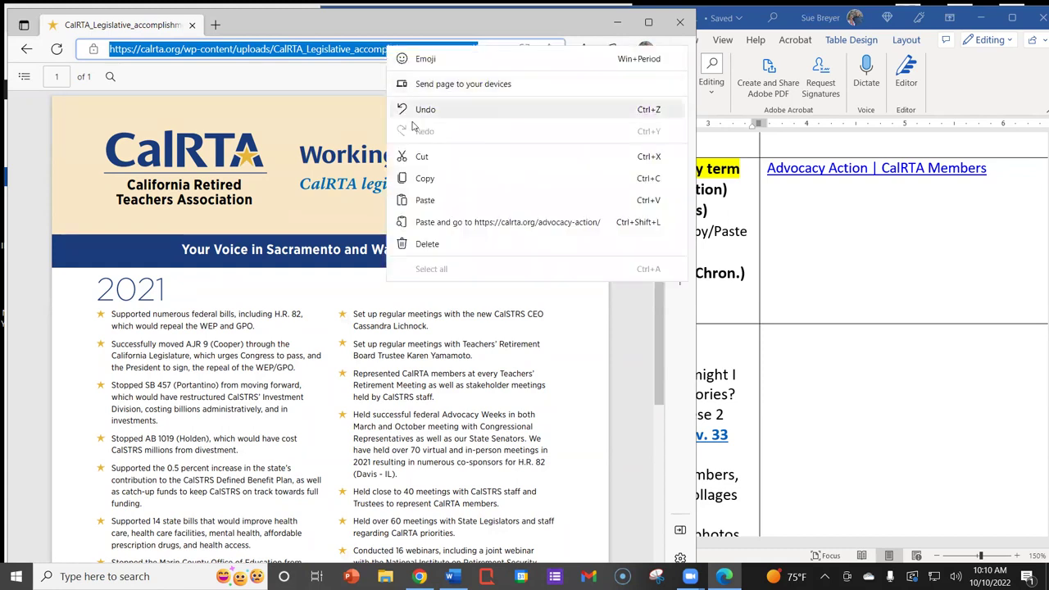
click(417, 178)
Paste the PDF address as a link below the Advocacy Action link in row 3 of the Word table
click(768, 197)
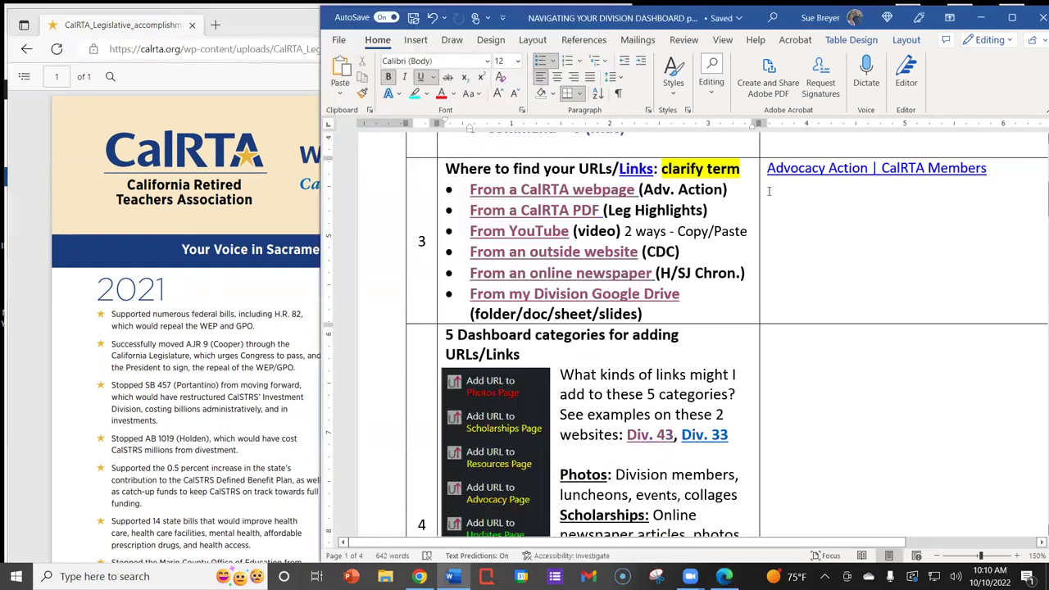
right_click(769, 191)
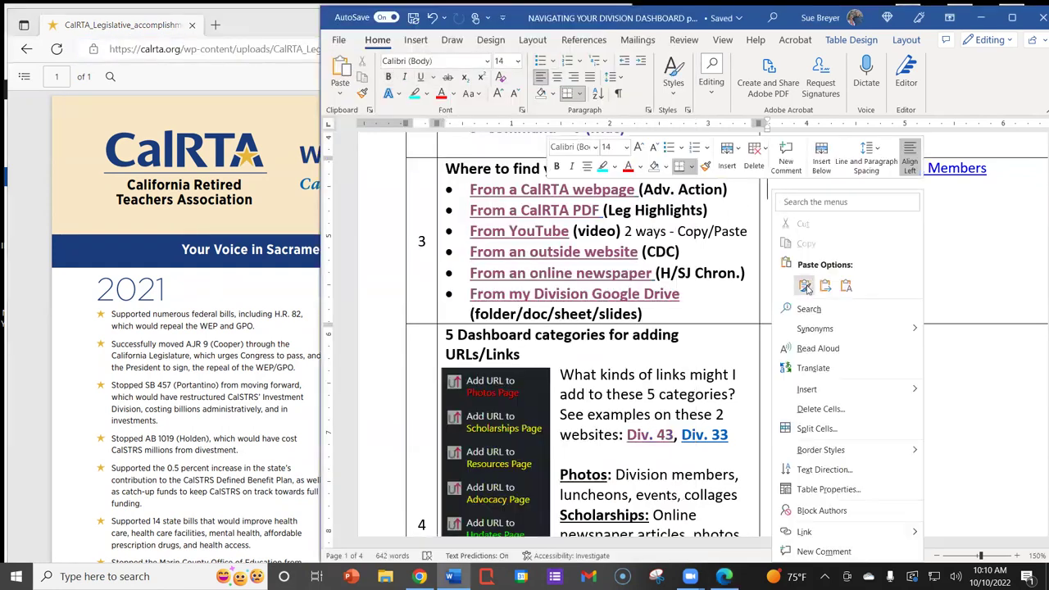
click(806, 287)
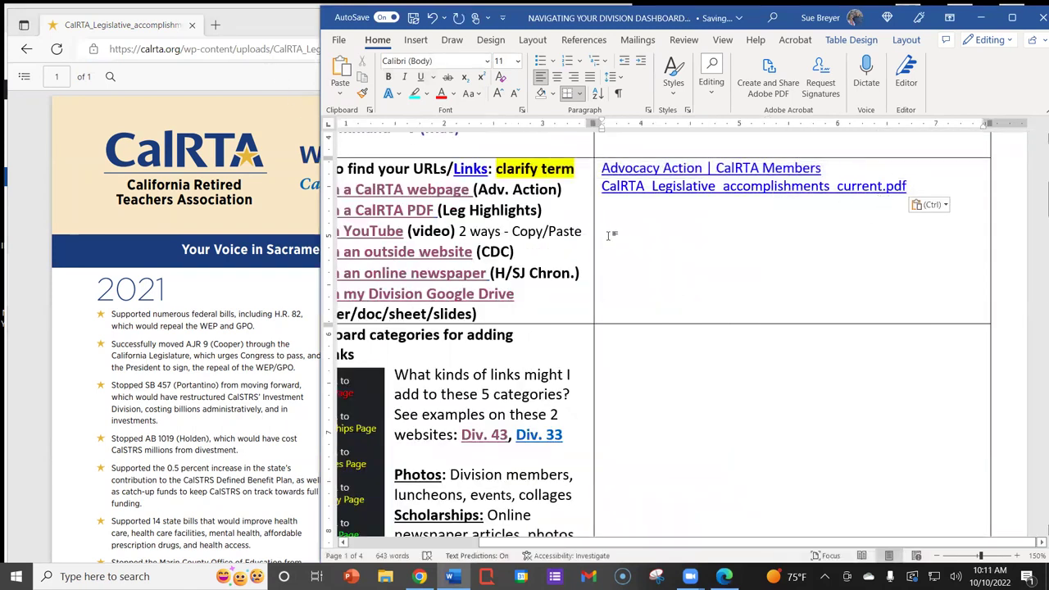
Close the PDF browser window and follow the "From YouTube" link in row 3 of the Word table
click(217, 73)
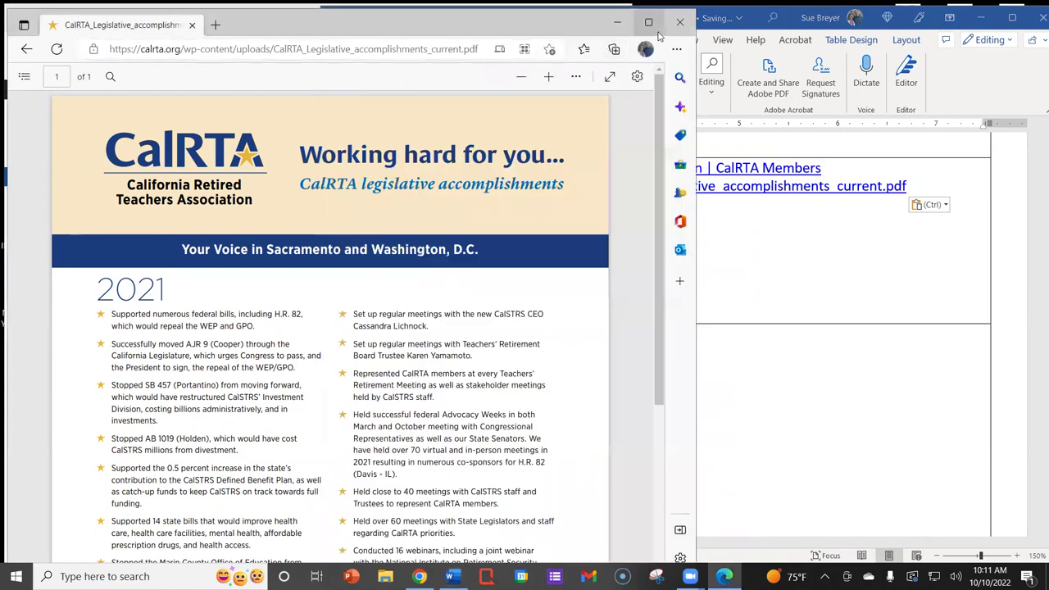
click(679, 22)
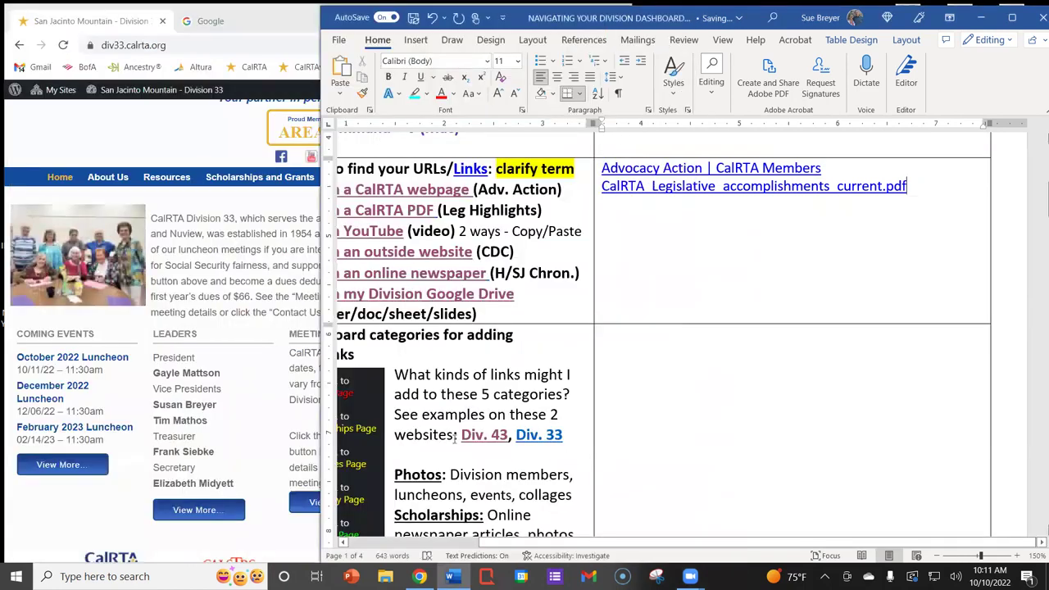
drag(576, 544, 418, 550)
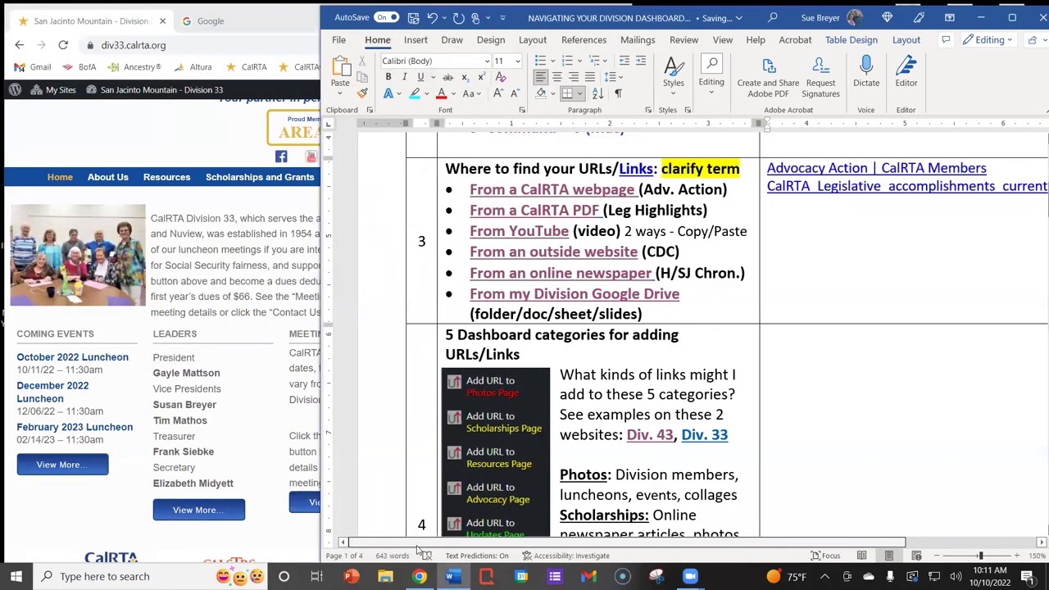
triple_click(494, 234)
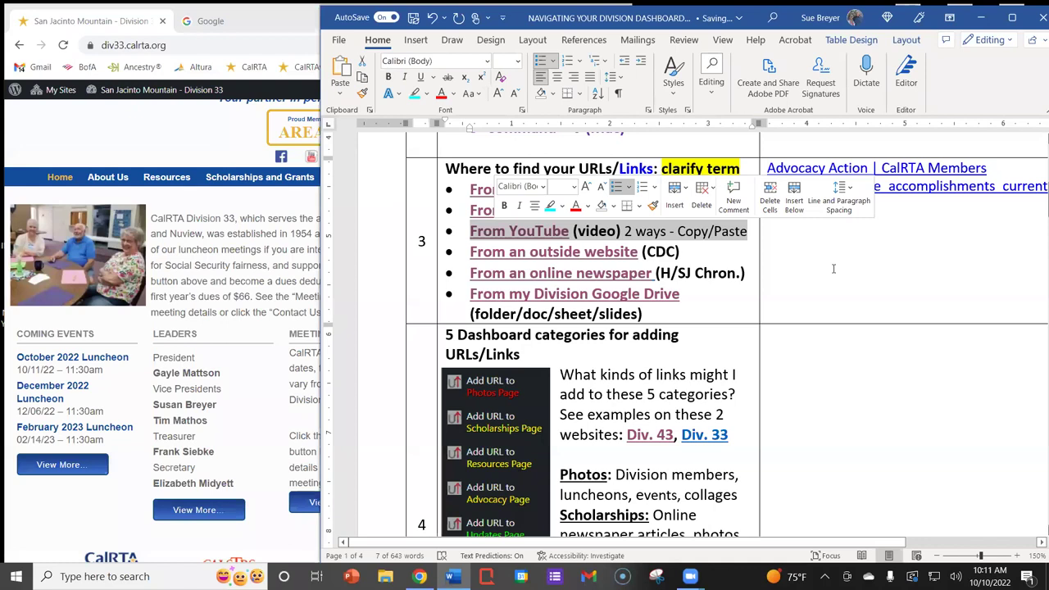
ctrl+click(531, 235)
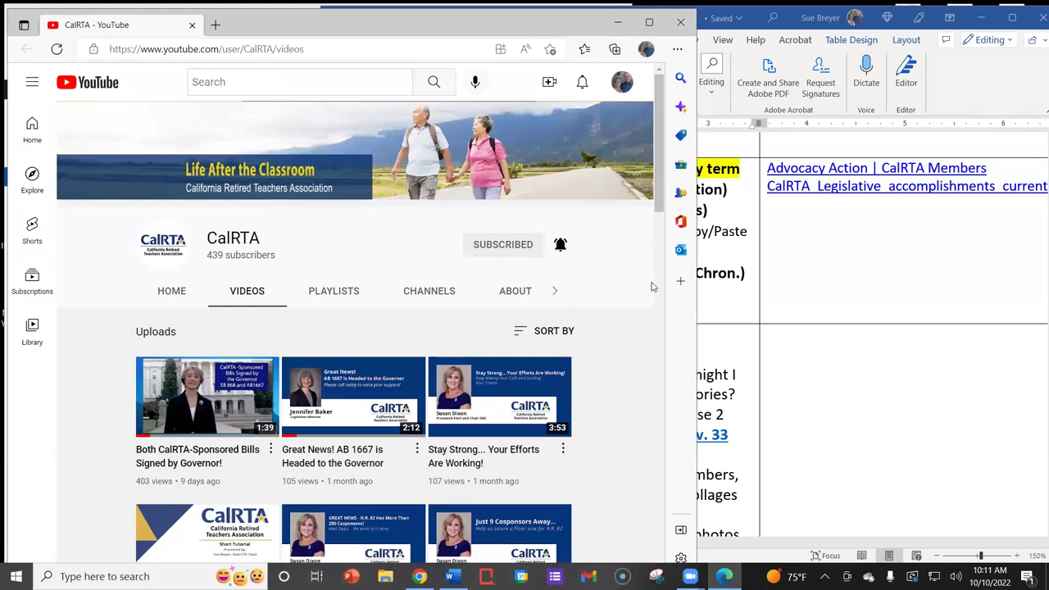
Copy the link of the "Both CalRTA-Sponsored Bills Signed by Governor!" video from the CalRTA channel's uploads
scroll(652, 286, down, 2)
mouse_move(184, 237)
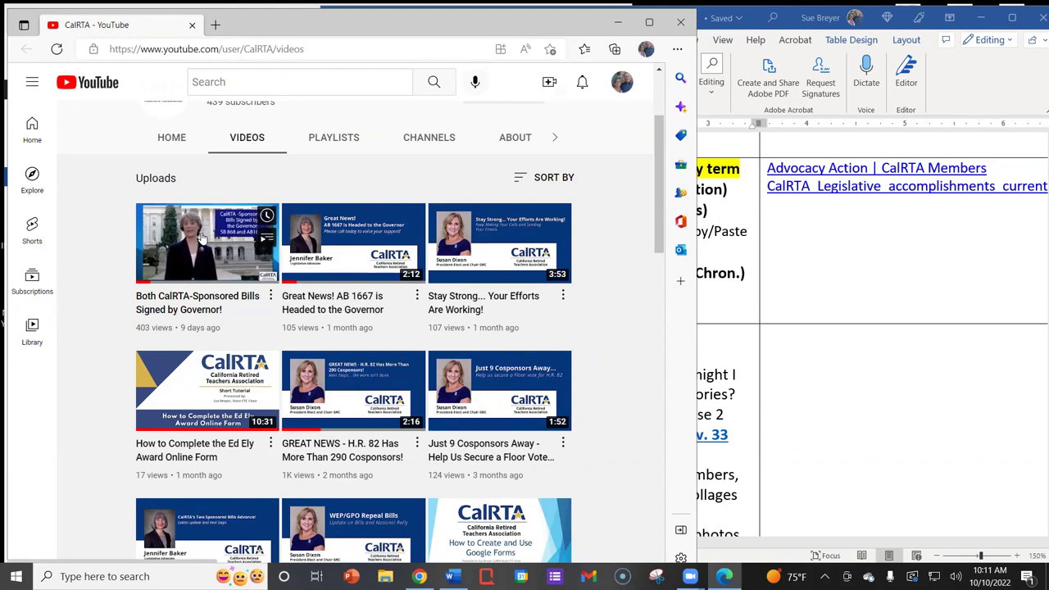
right_click(201, 236)
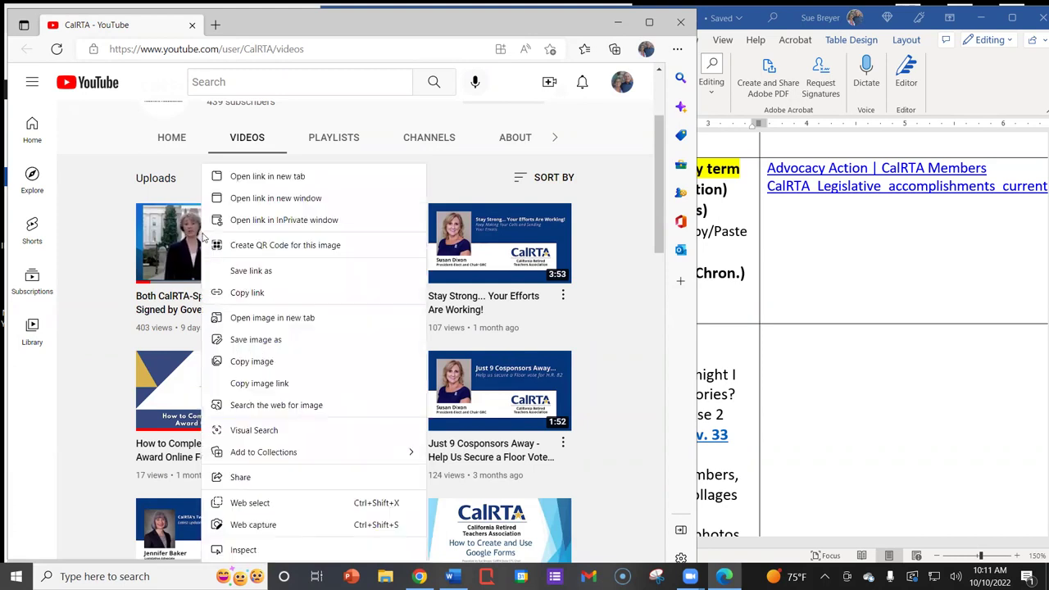
click(247, 293)
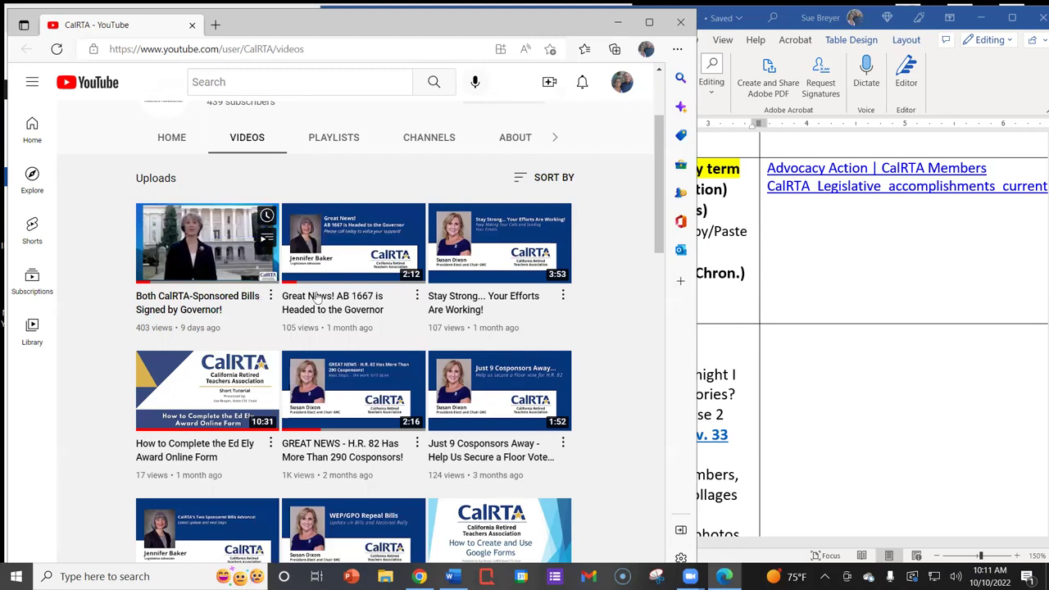
click(779, 209)
click(777, 211)
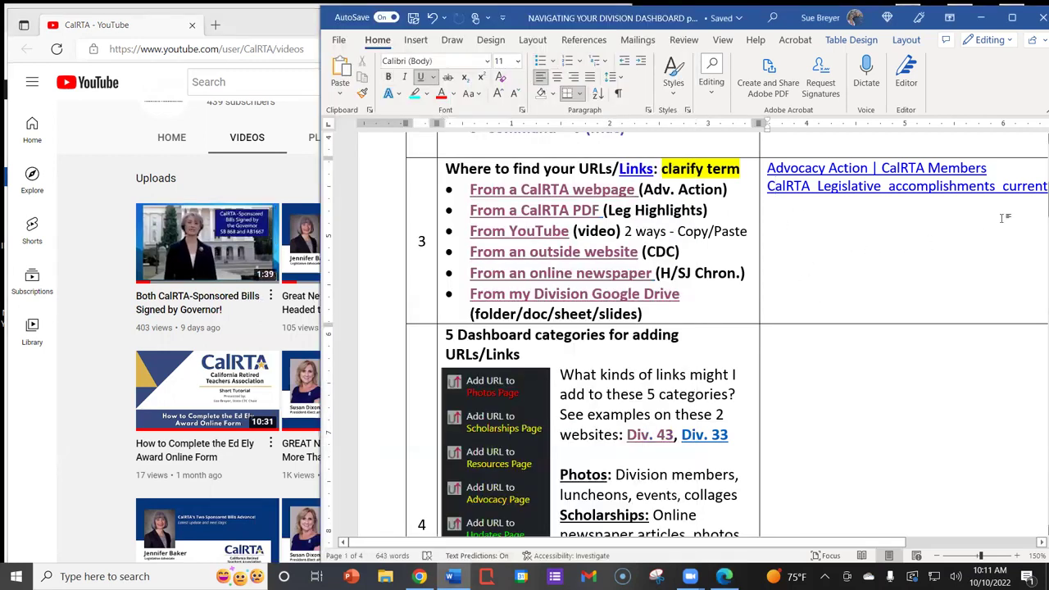
ctrl+click(935, 186)
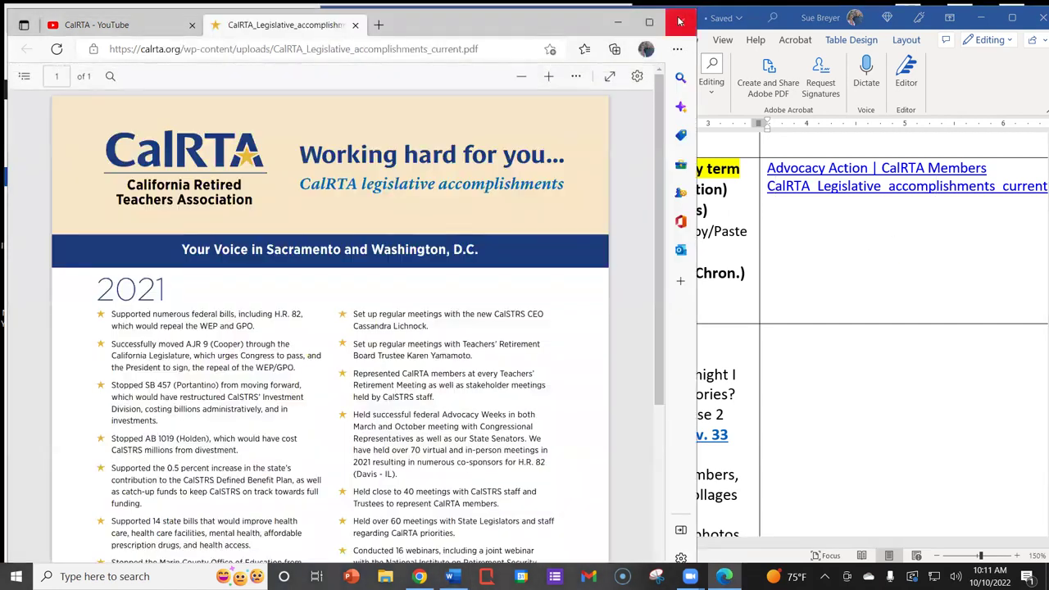
click(680, 22)
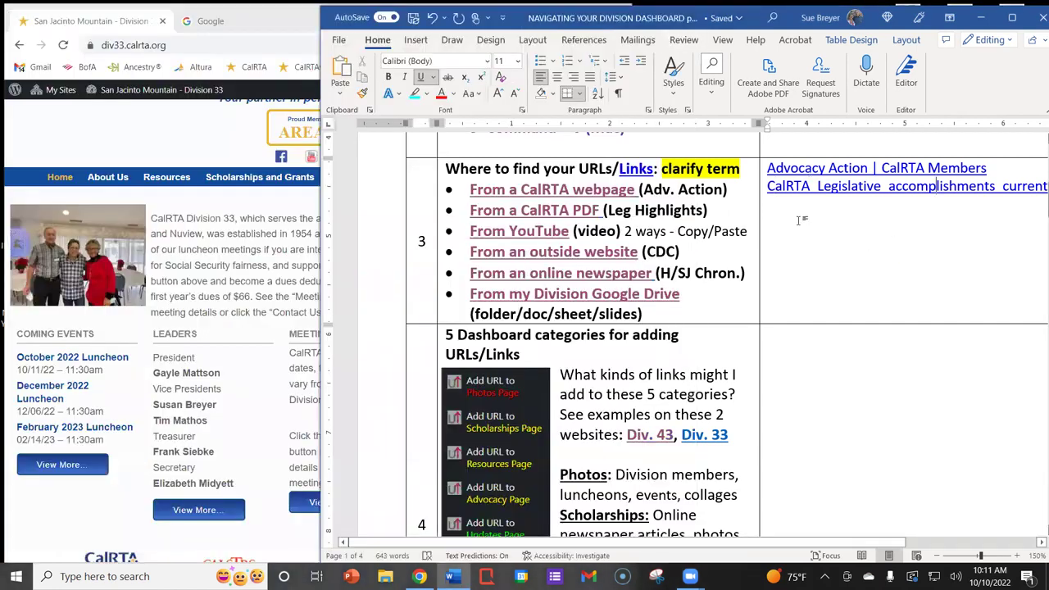
Paste the copied YouTube video address as a link below the PDF link in row 3 of the Word table
drag(754, 542, 822, 543)
click(1024, 202)
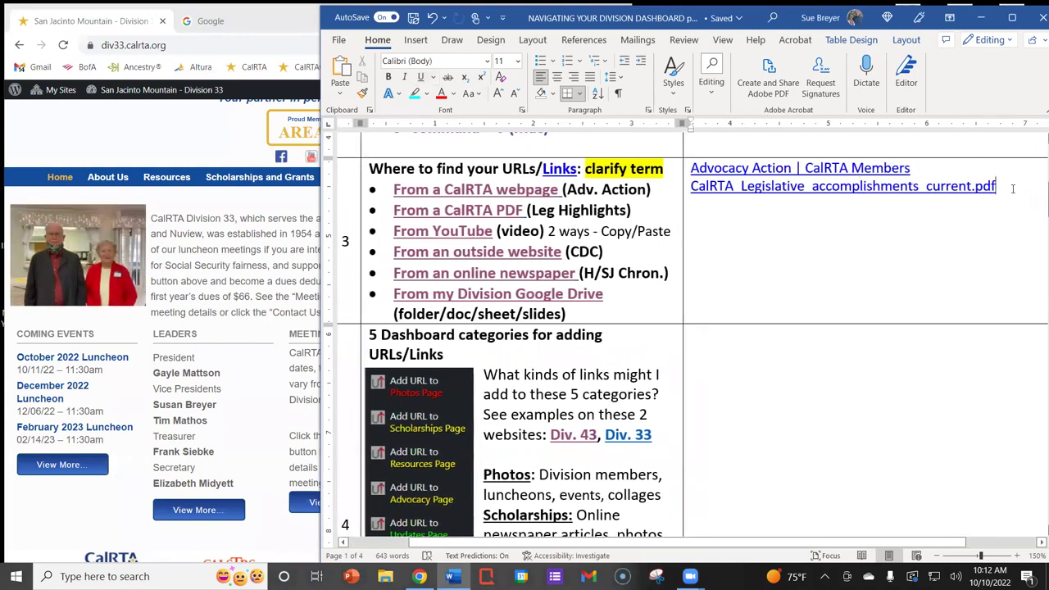
right_click(695, 213)
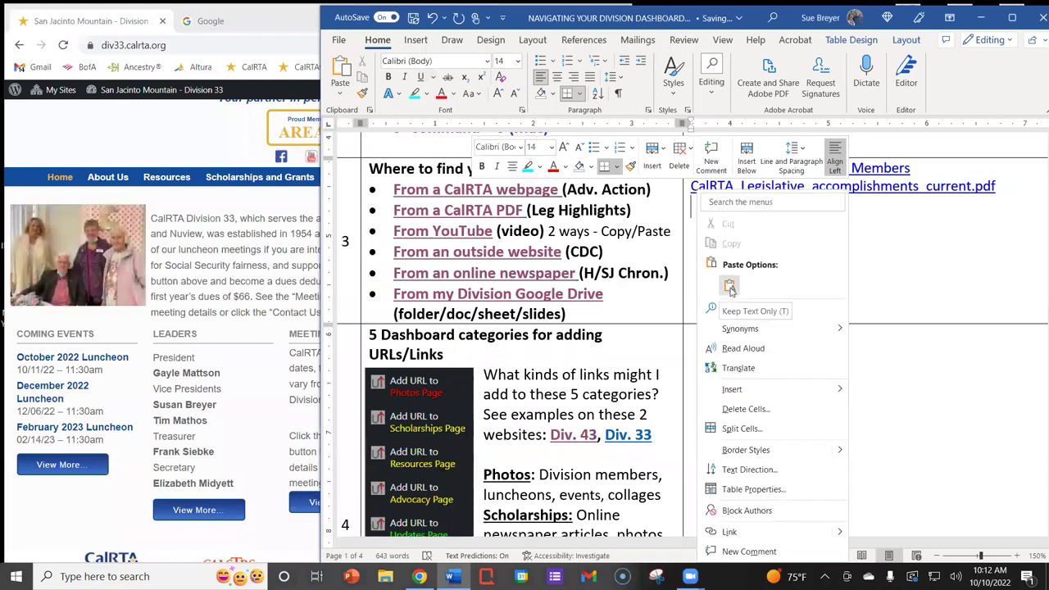
click(784, 283)
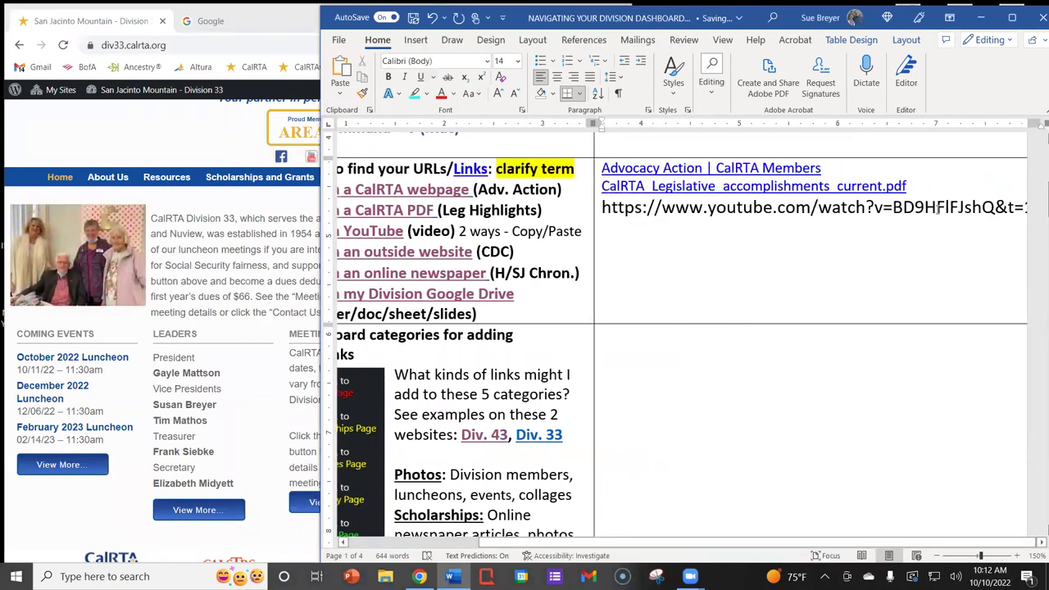
key(Return)
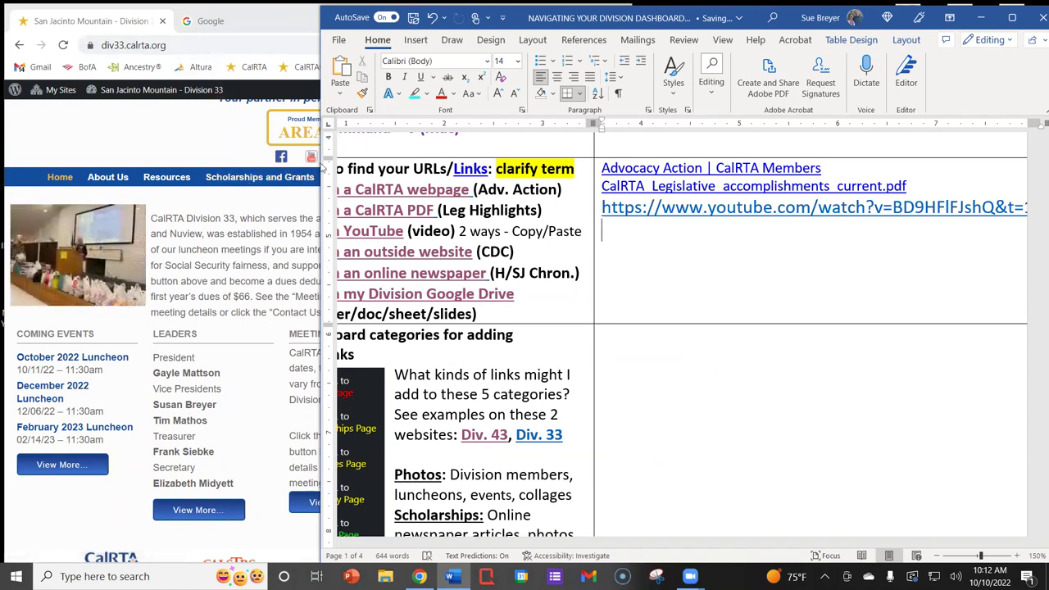
Narrow the Word window, view the page behind the "From an outside website" link in row 3, and close it
drag(464, 169, 469, 168)
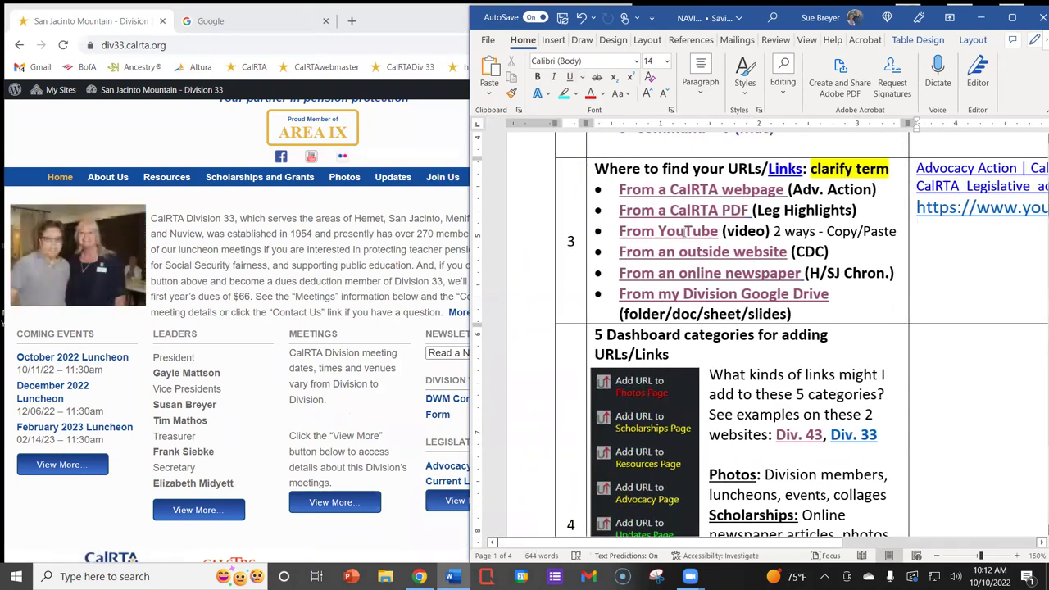
click(701, 255)
ctrl+click(701, 255)
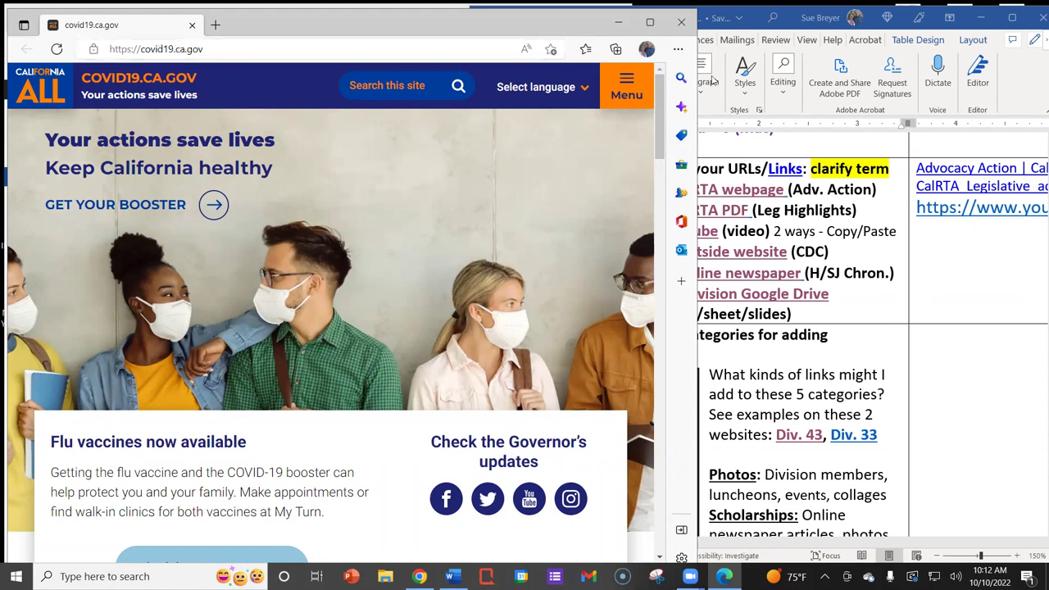
click(681, 23)
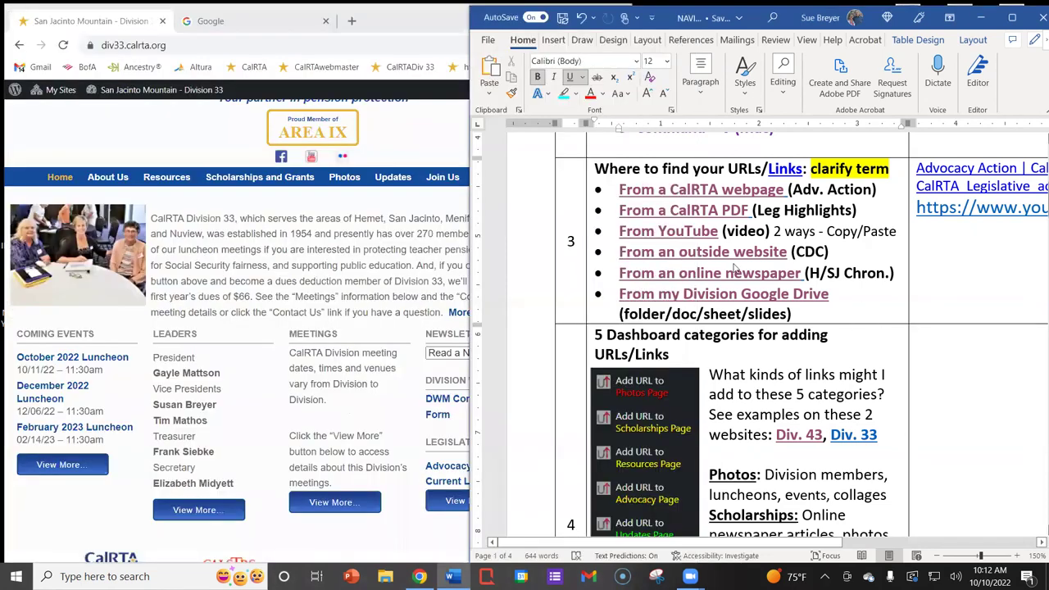
From the "From an online newspaper" link, search the Chronicle site for "calrta" and open the article "CalRTA Division 33 Local Scholarship Recipients"
ctrl+click(639, 280)
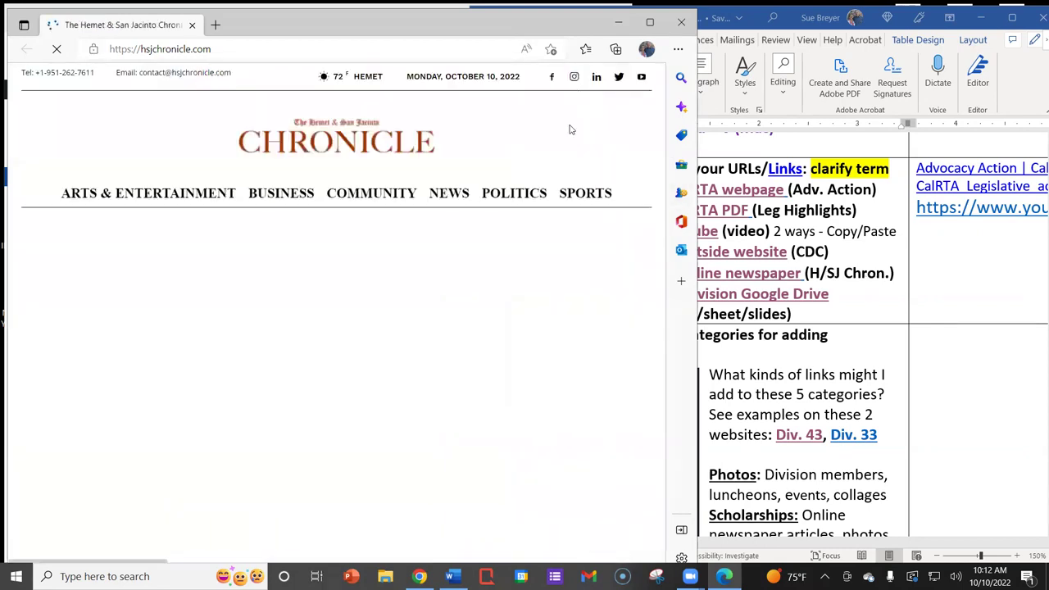
click(623, 194)
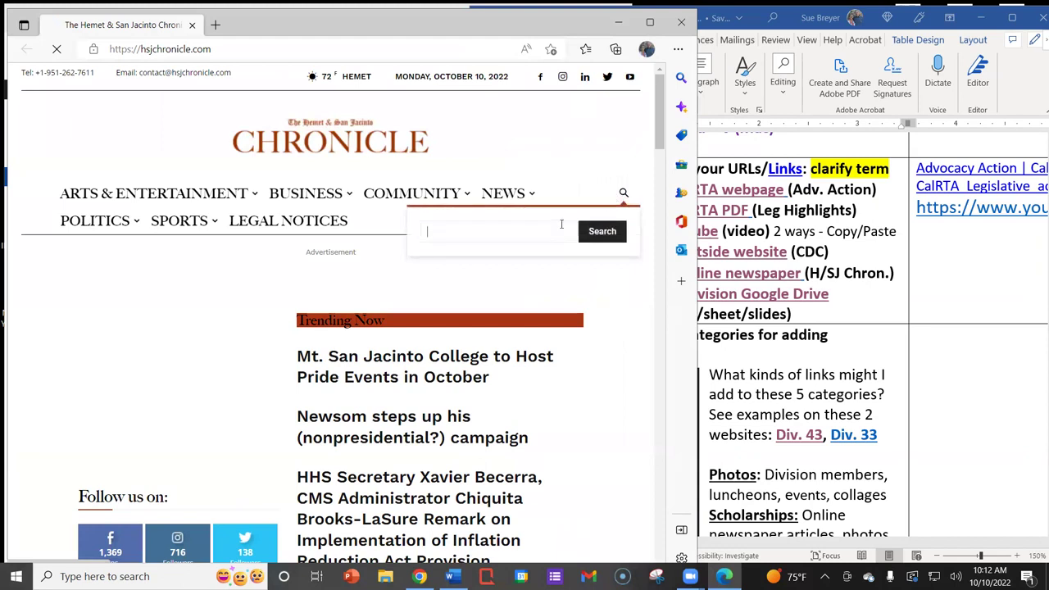
text(calrta)
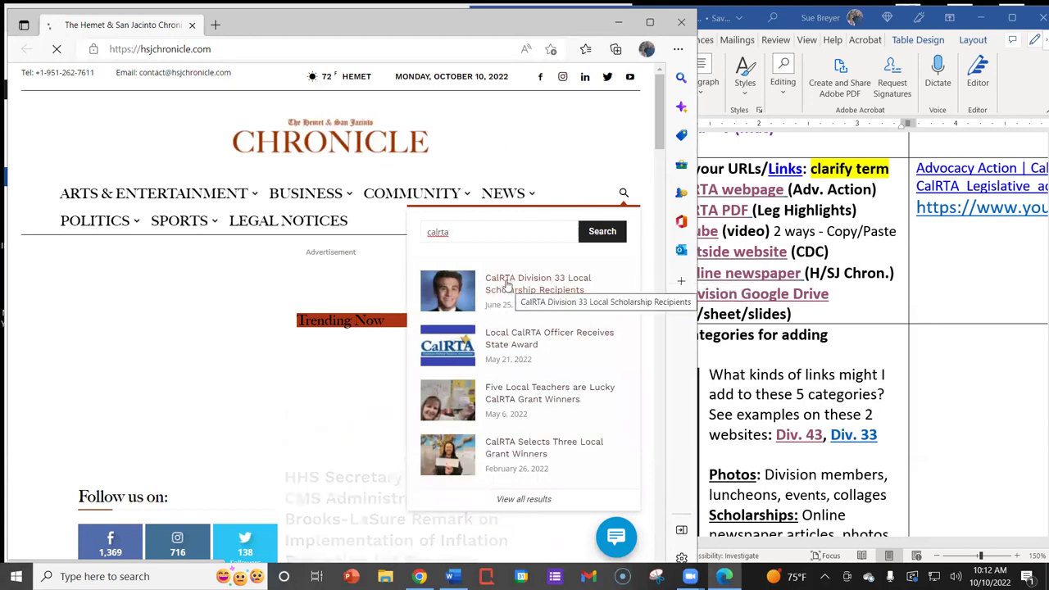
click(507, 284)
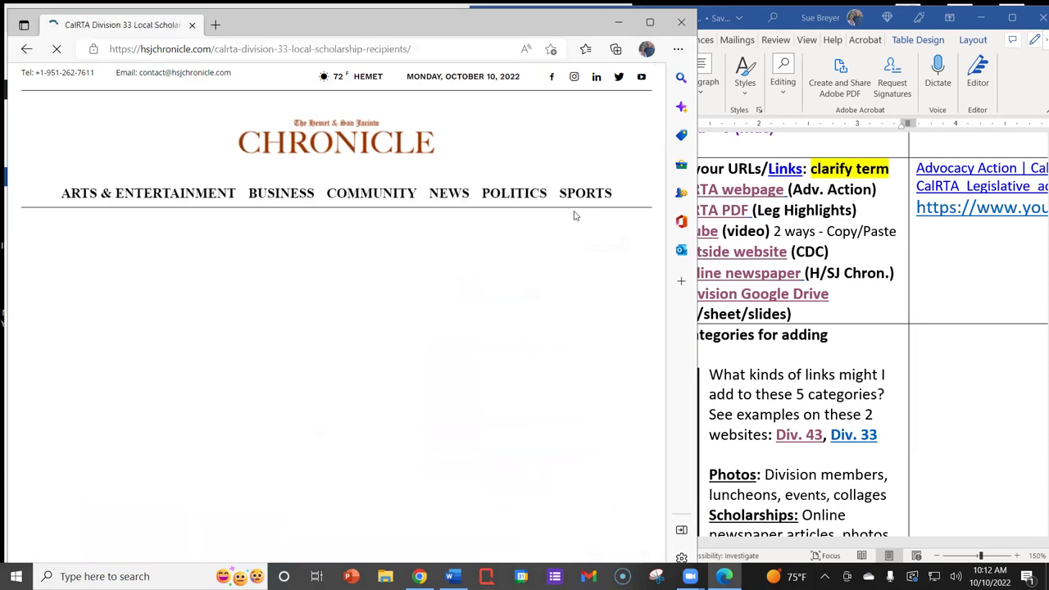
Look through the scholarship recipients article and highlight its full web address
scroll(24, 249, down, 1)
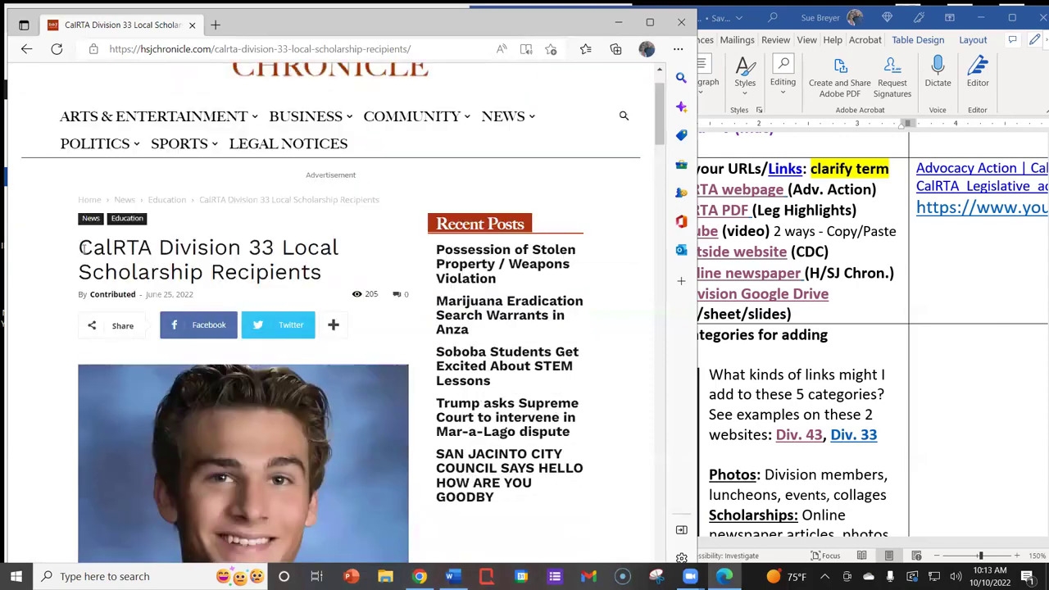
scroll(54, 258, down, 10)
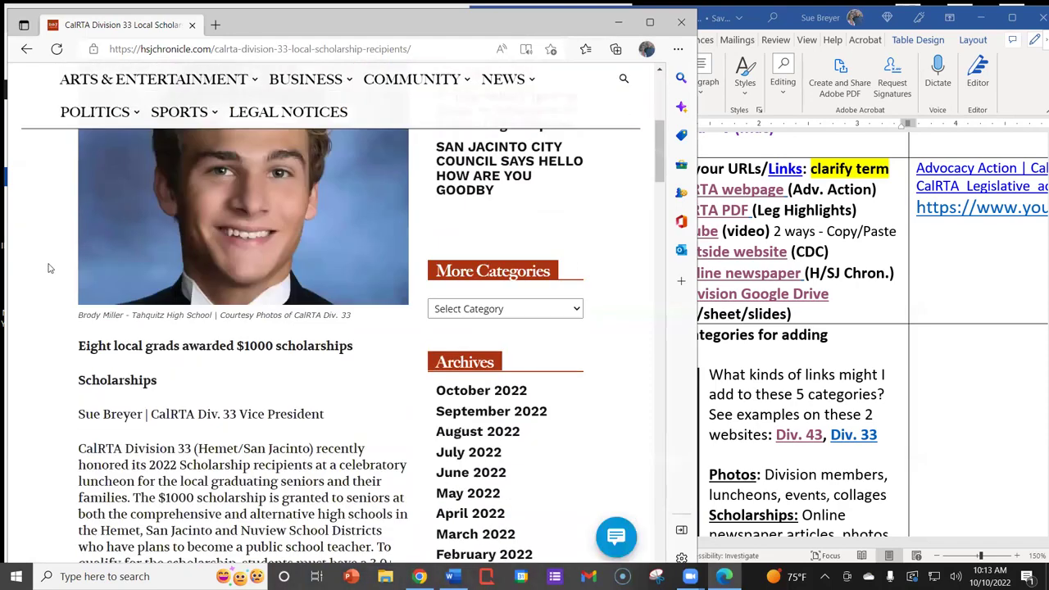
scroll(247, 299, down, 6)
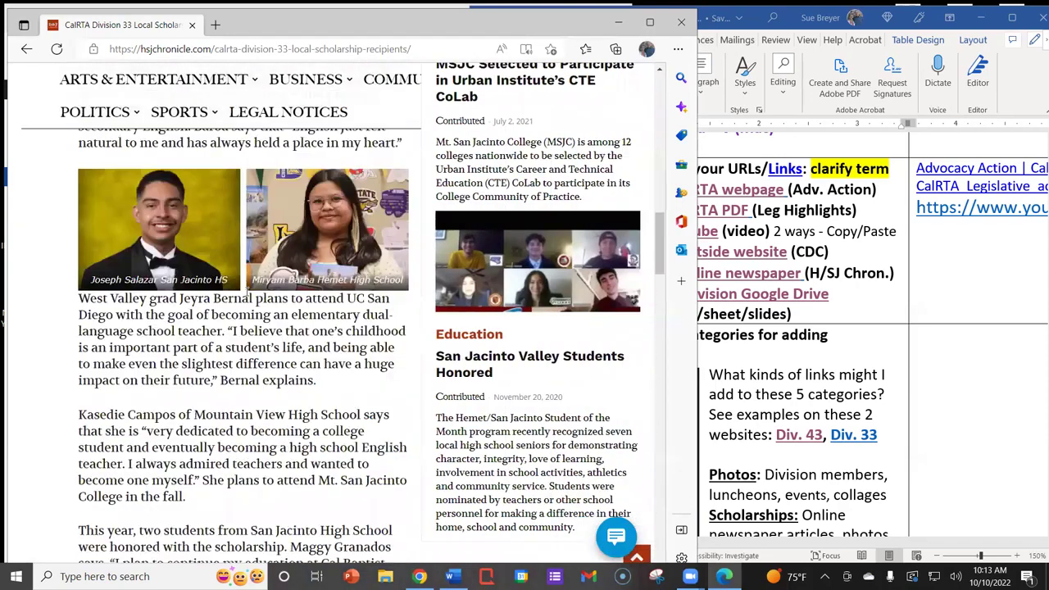
scroll(282, 260, up, 15)
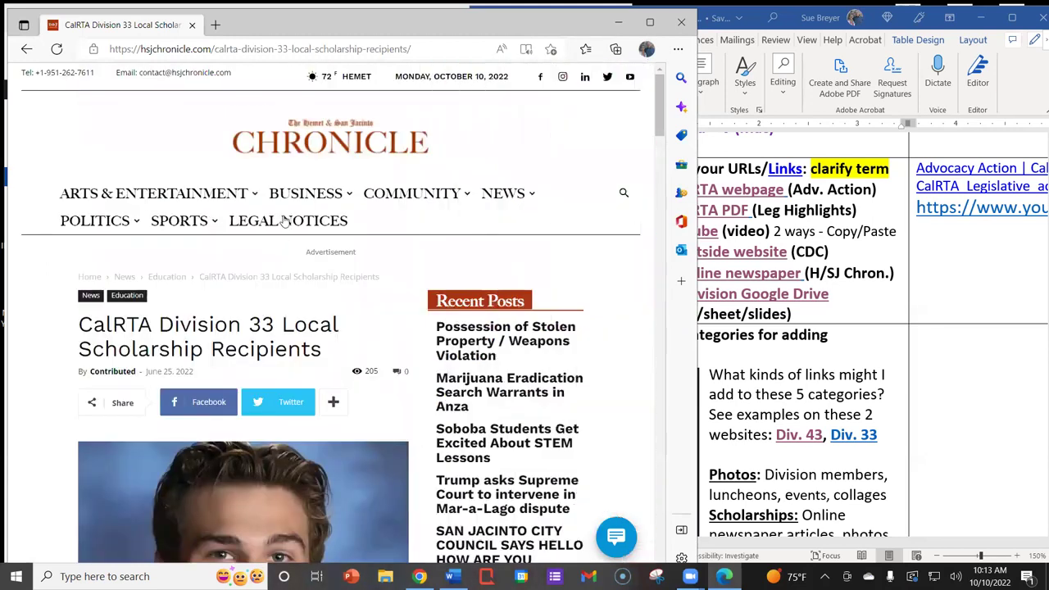
drag(412, 49, 85, 50)
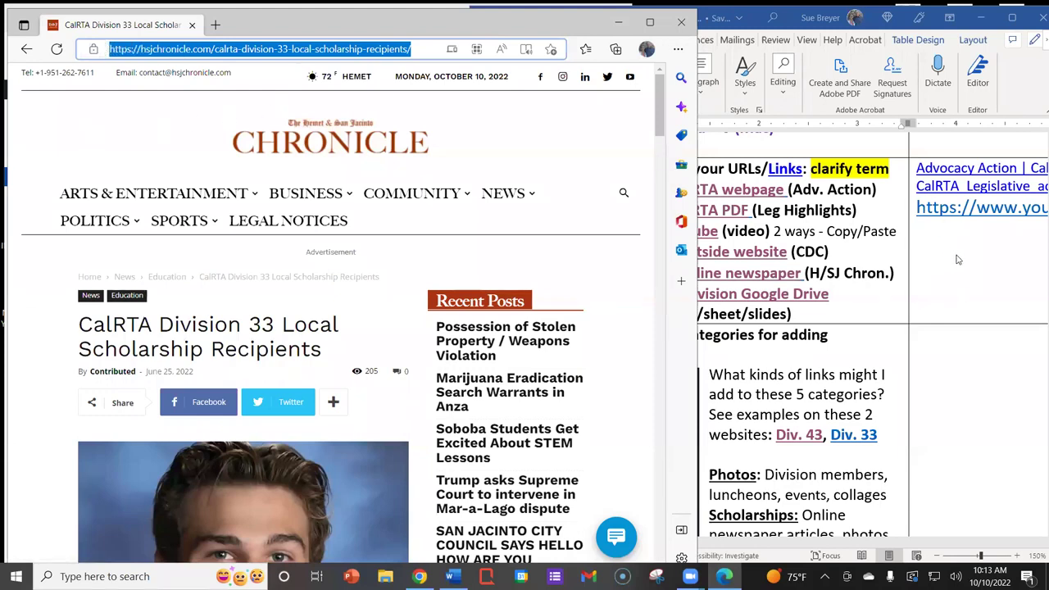
click(549, 138)
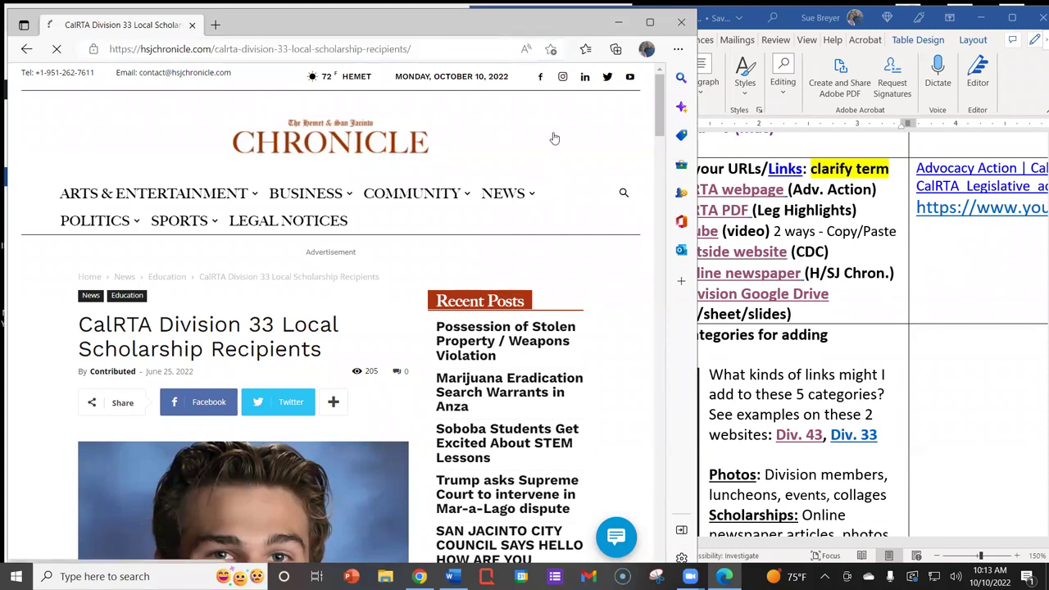
Follow the "From my Division Google Drive" link in row 3 of the Word table and widen the browser window
click(862, 317)
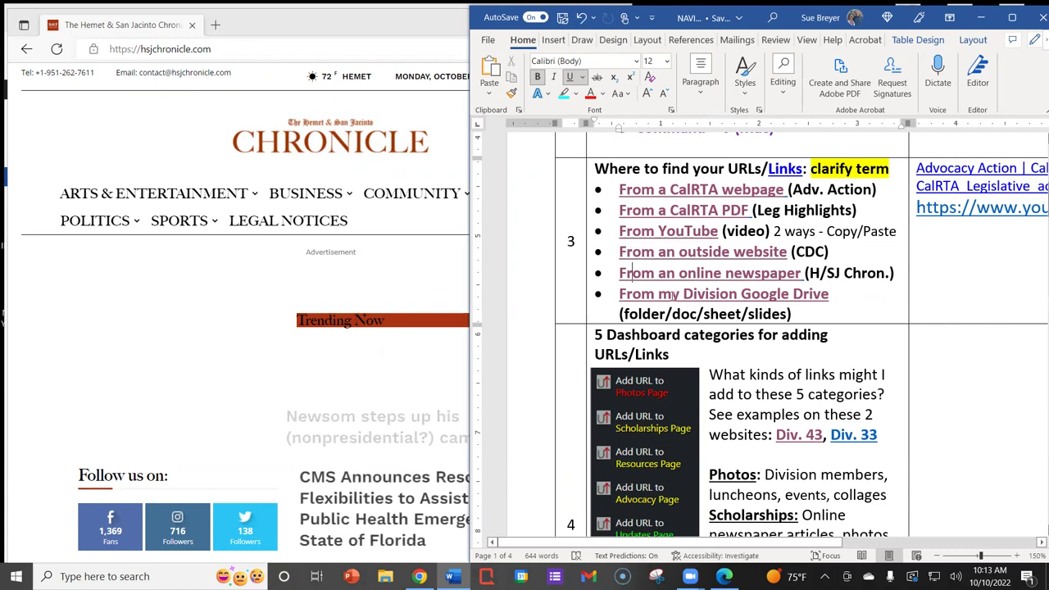
click(727, 302)
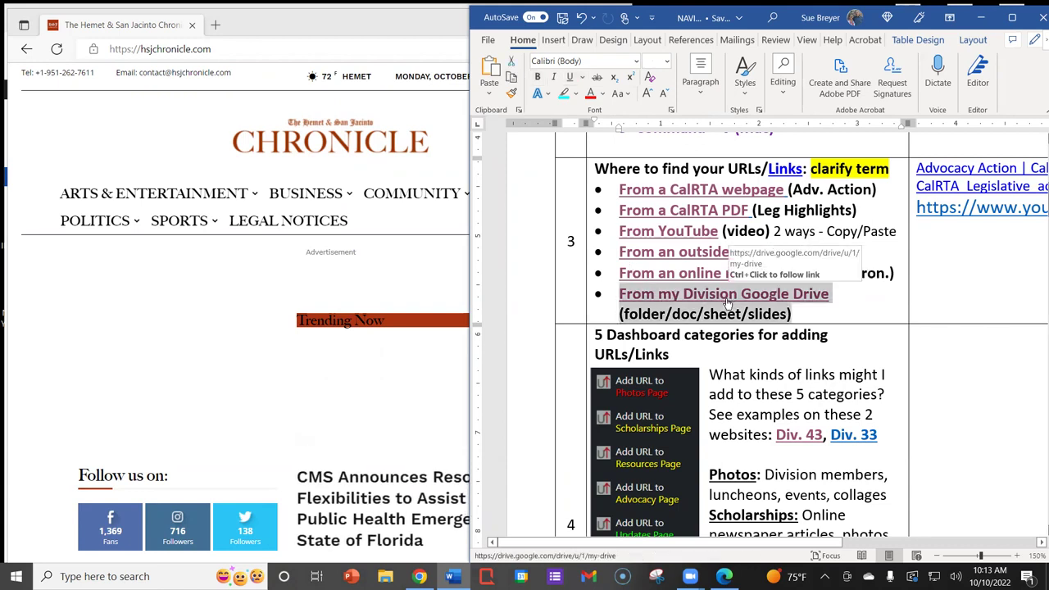
ctrl+click(726, 301)
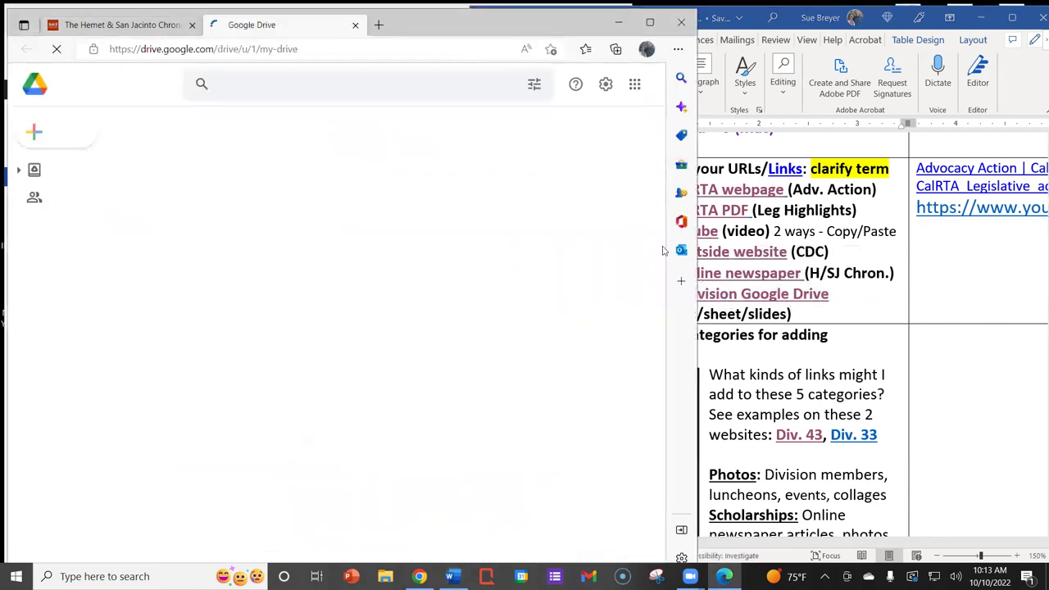
drag(696, 246, 892, 238)
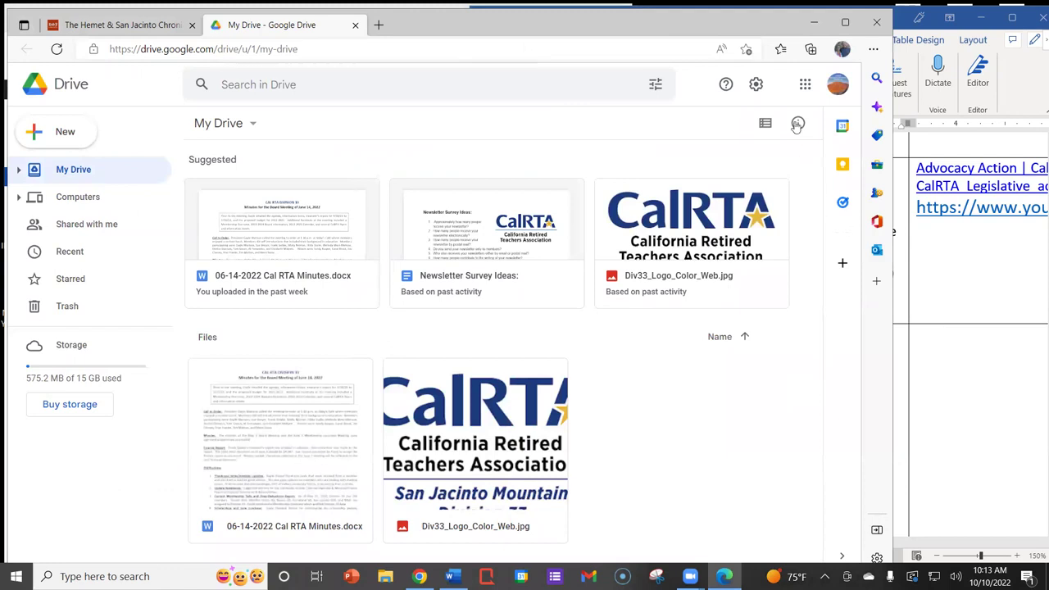
Show the Google apps list and the file options for 06-14-2022 Cal RTA Minutes.docx in My Drive
click(804, 85)
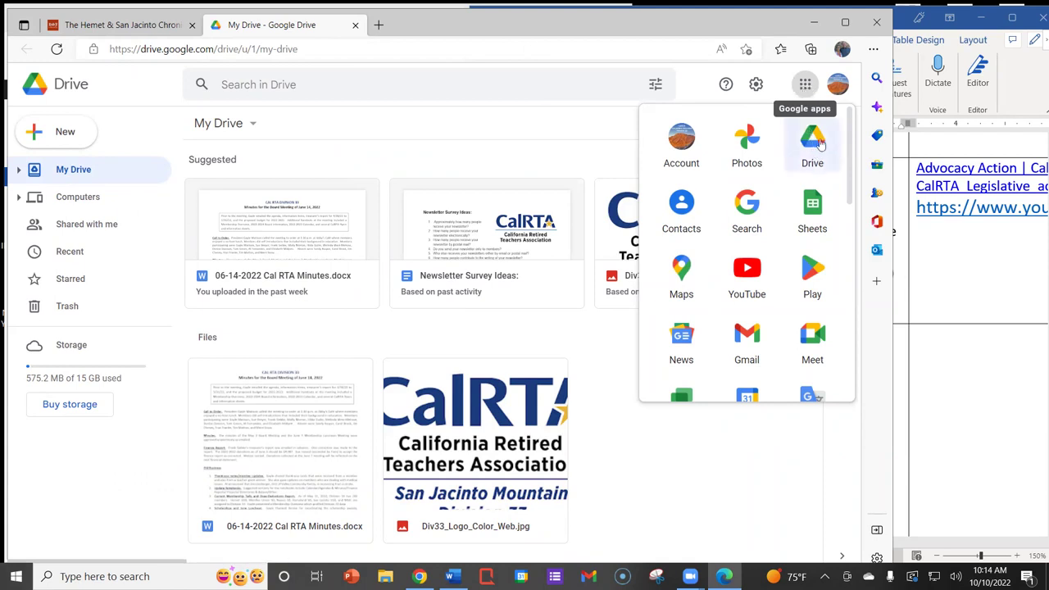
click(779, 475)
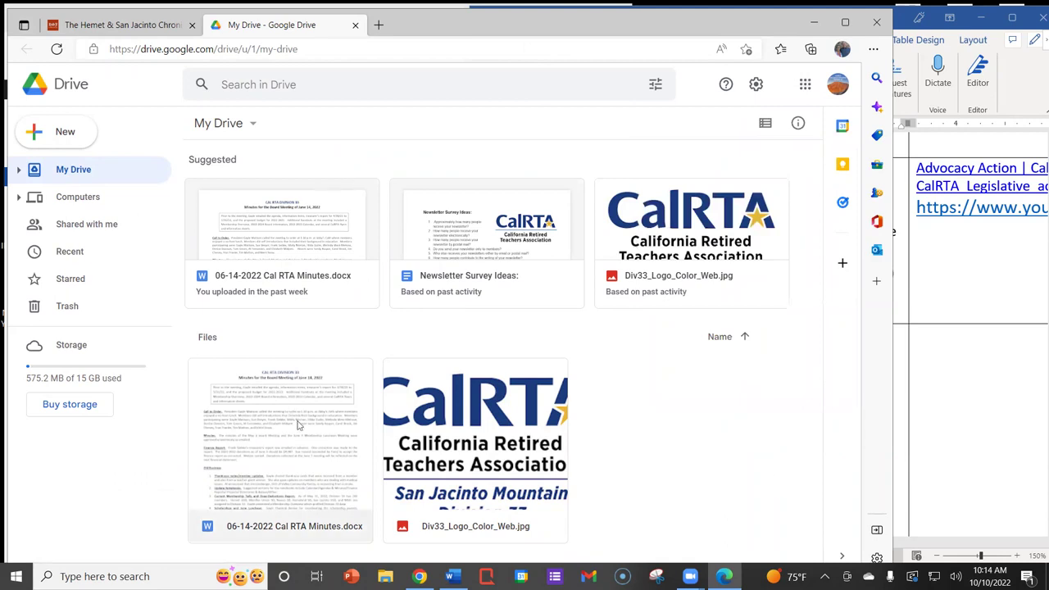
click(285, 396)
right_click(279, 399)
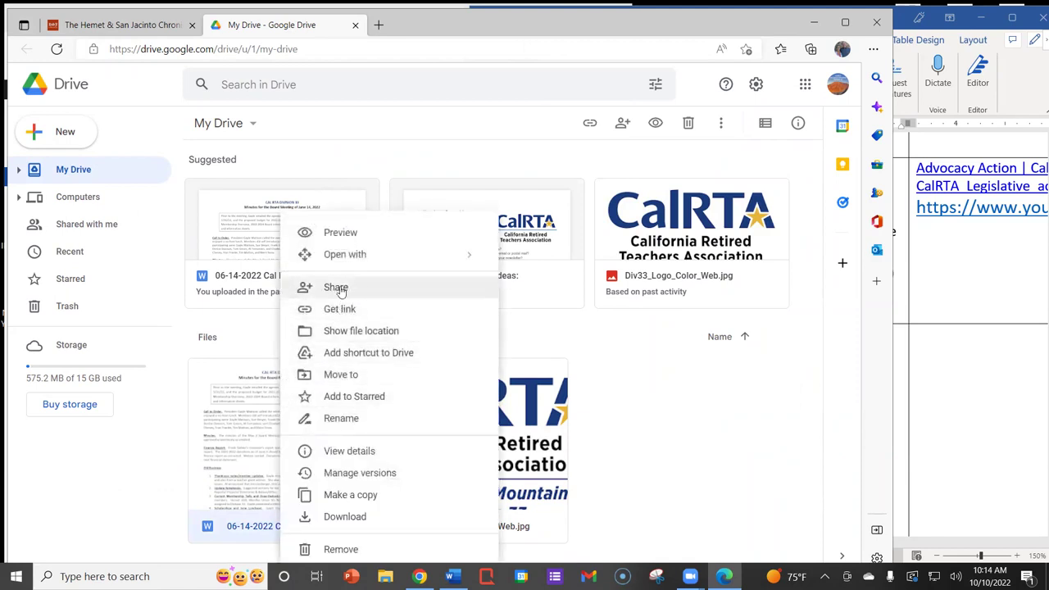
click(254, 425)
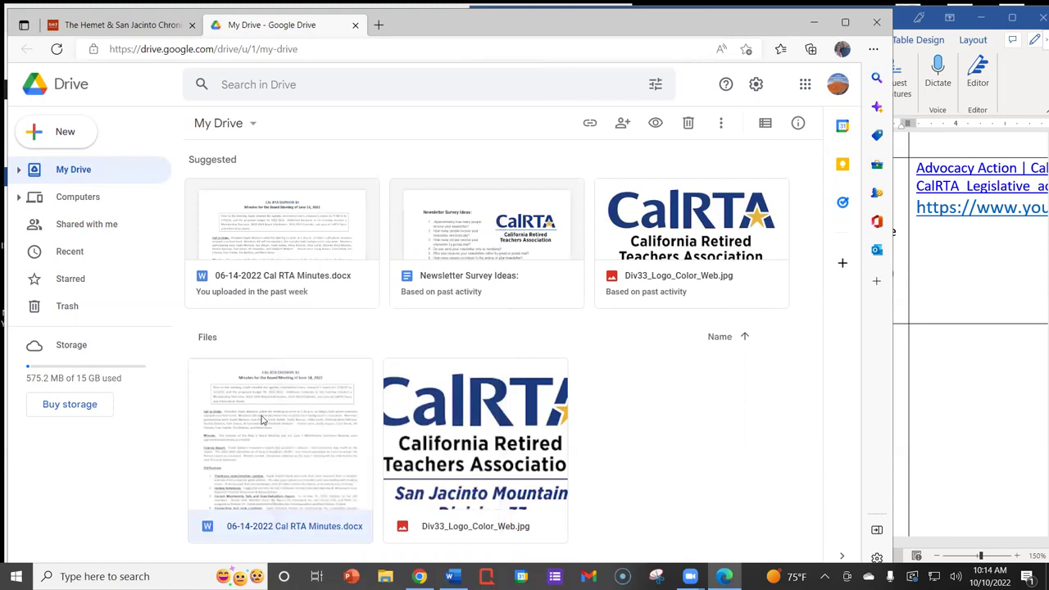
Open 06-14-2022 Cal RTA Minutes.docx from My Drive and bring up its sharing settings, highlighting the General access heading
double_click(358, 396)
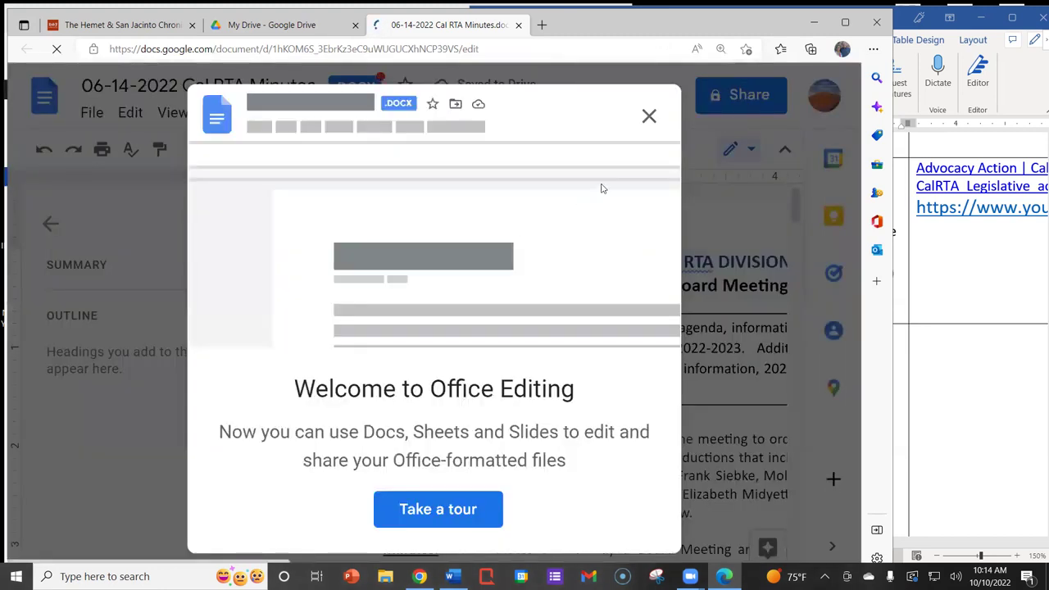
click(649, 118)
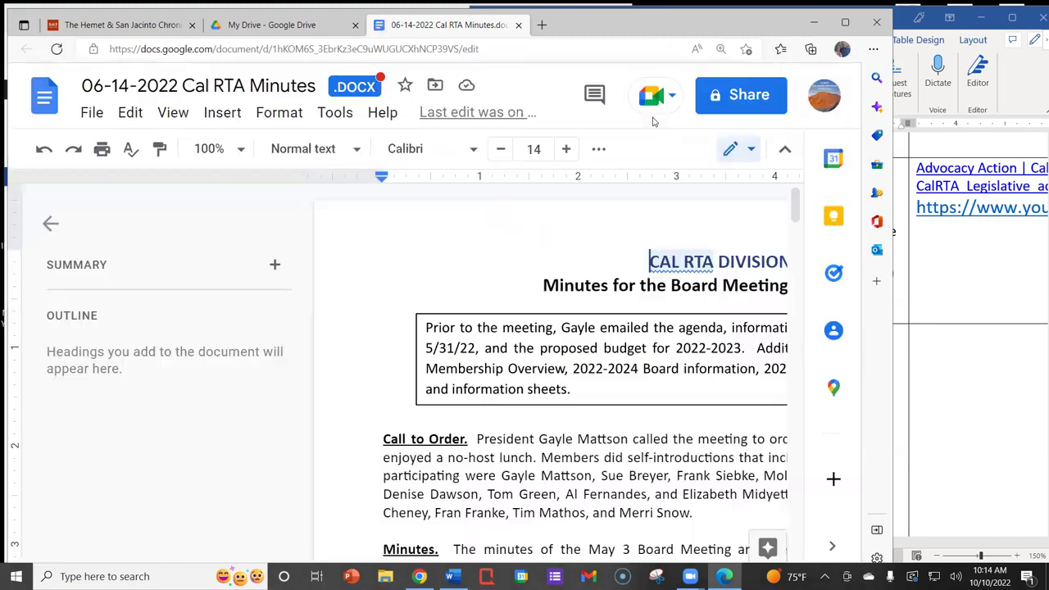
click(720, 104)
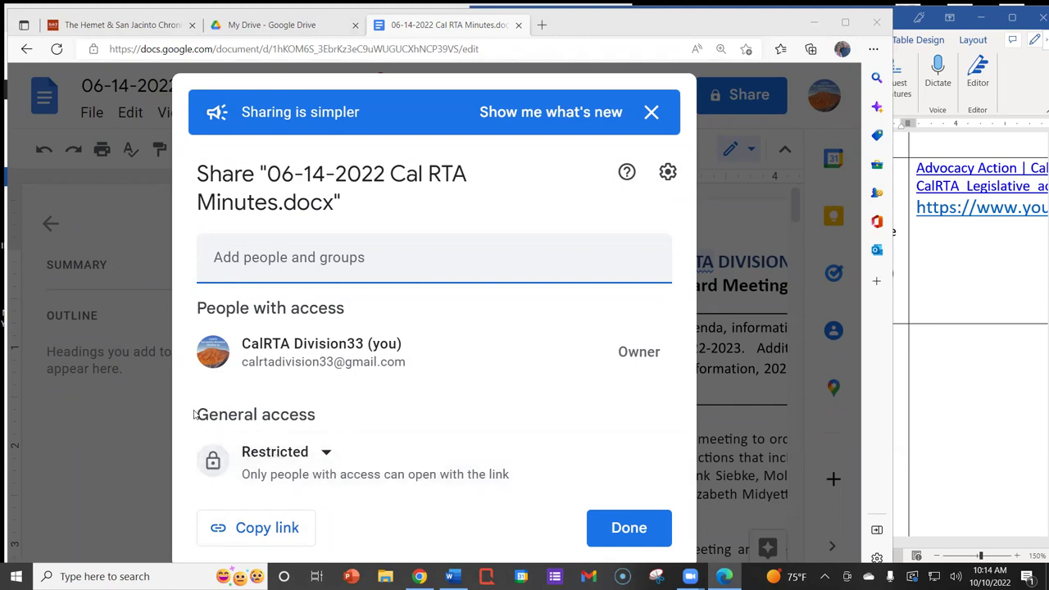
drag(199, 418, 318, 419)
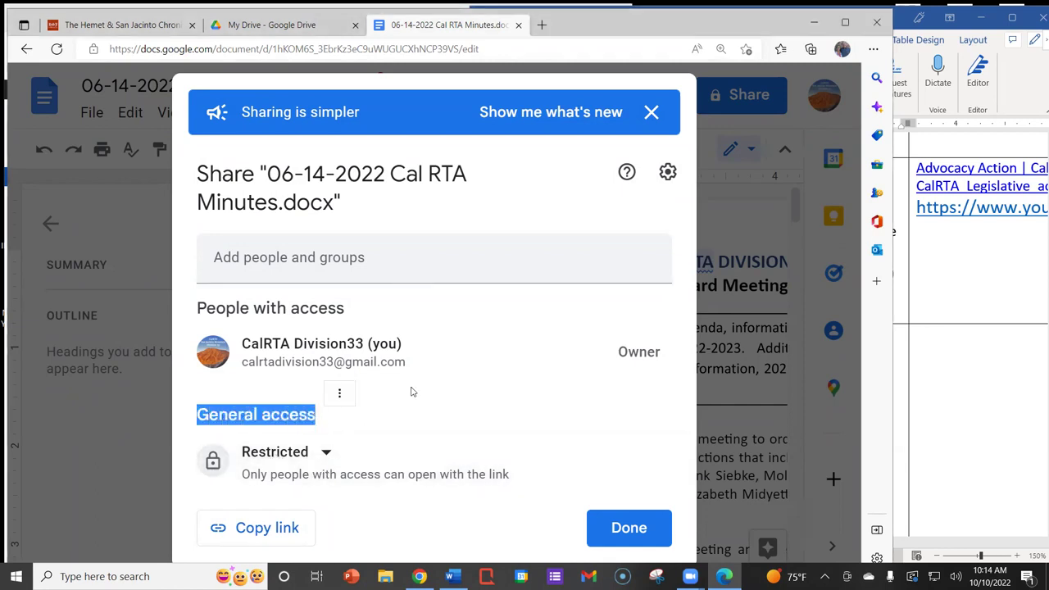
Set the minutes' general access to Anyone with the link with the Viewer role and copy the sharing link
click(326, 453)
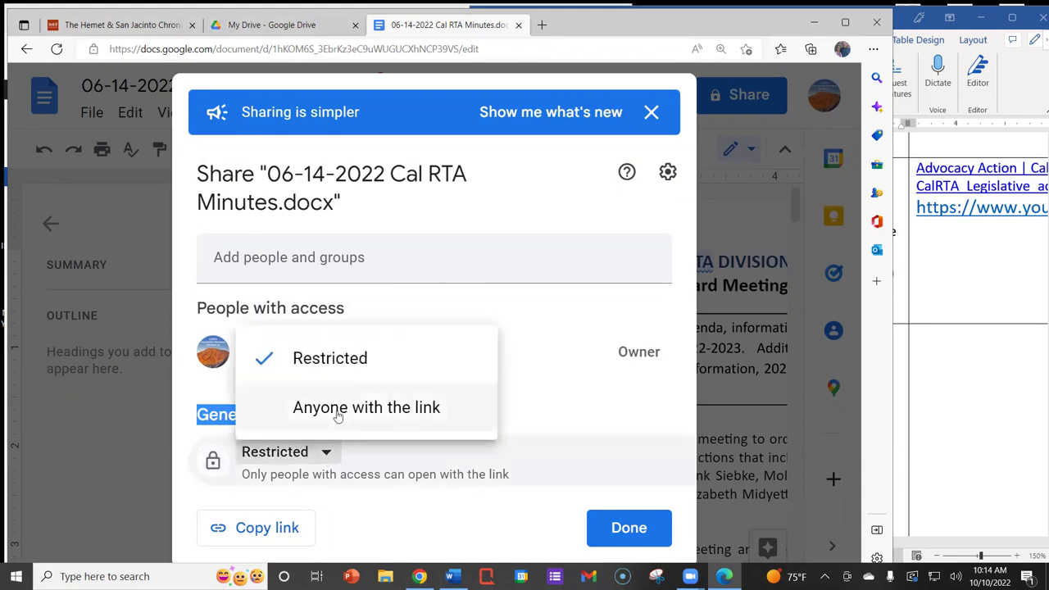
click(337, 411)
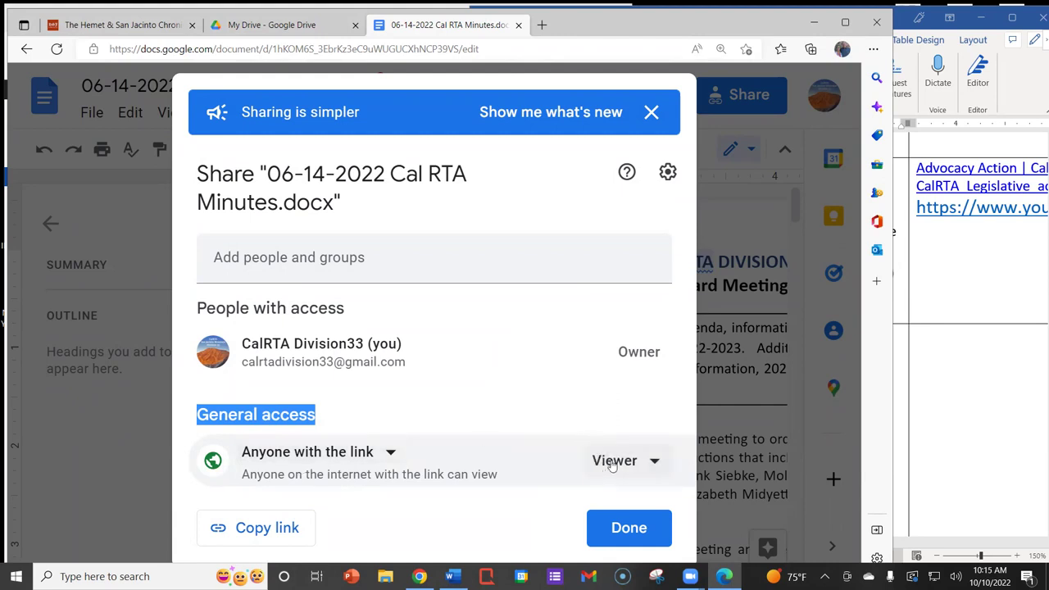
click(665, 462)
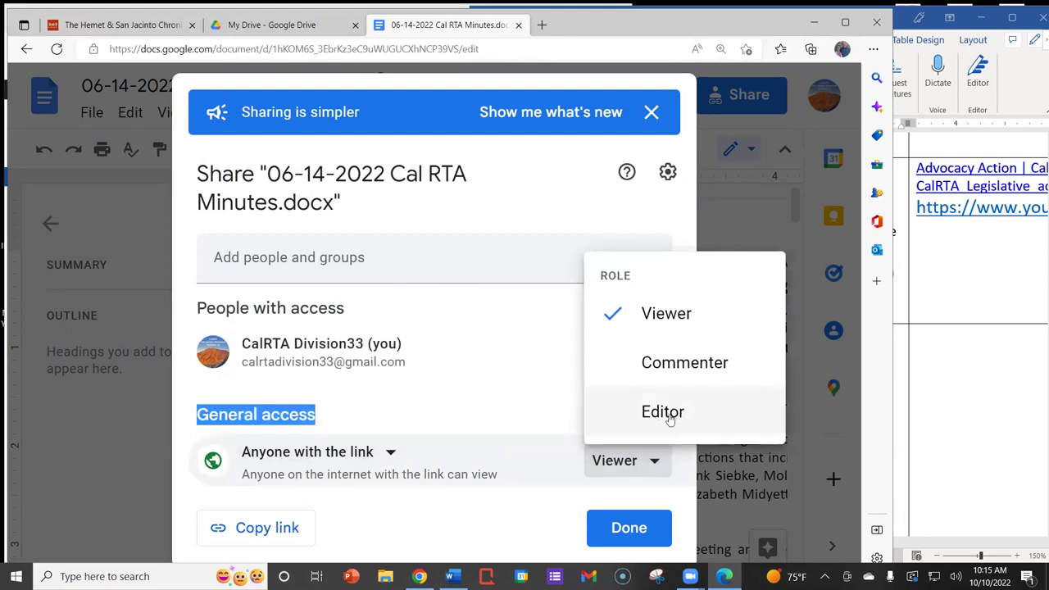
click(553, 403)
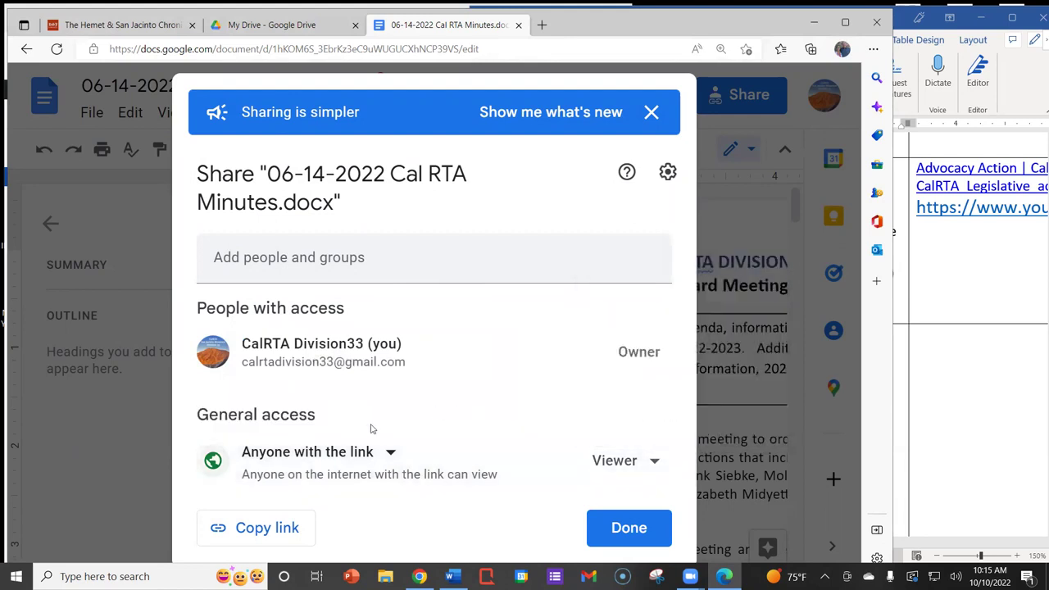
click(272, 528)
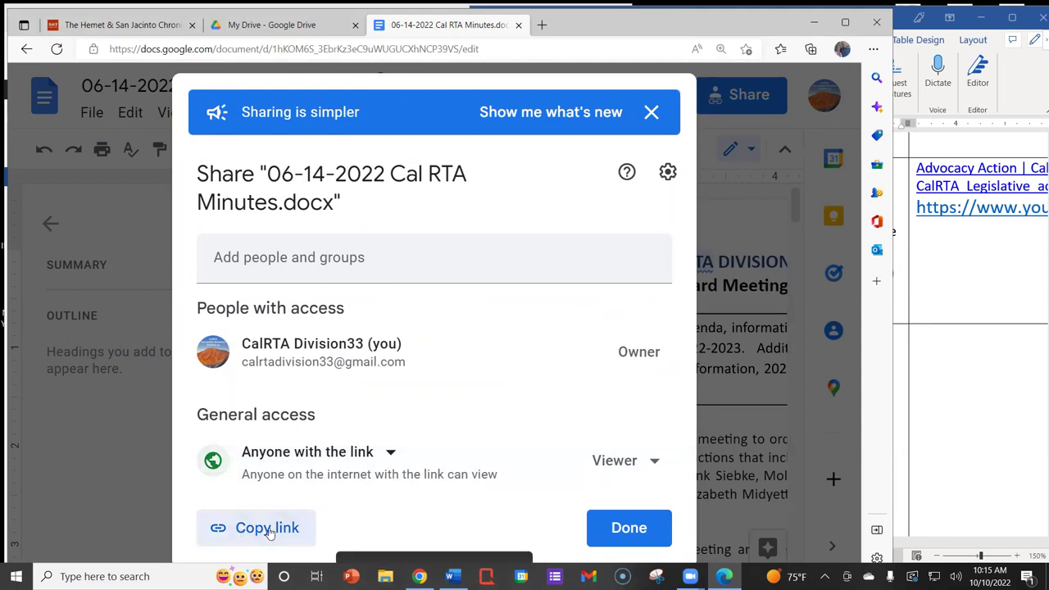
click(660, 537)
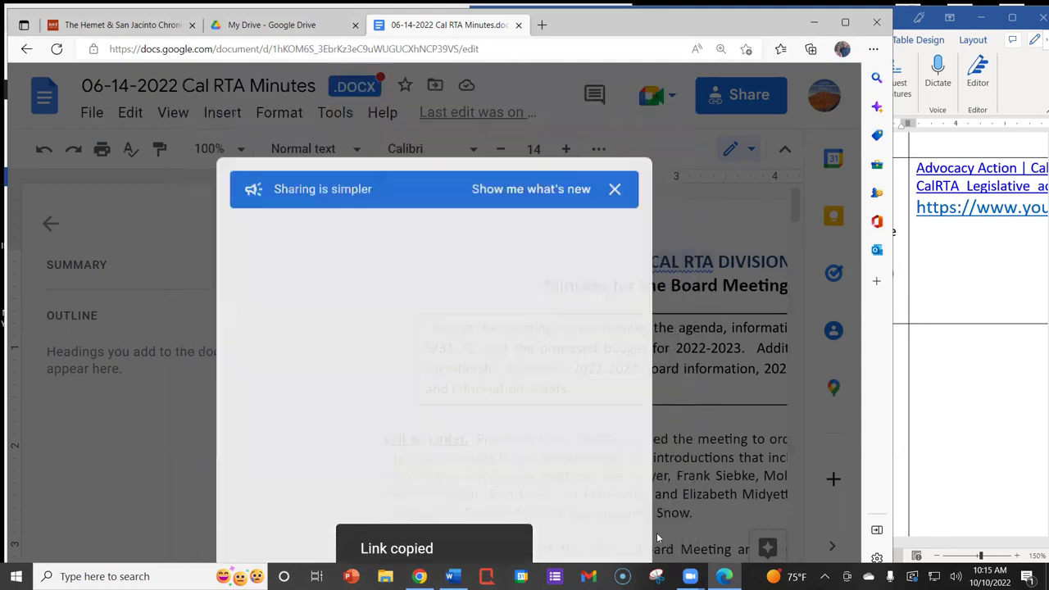
Close the 06-14-2022 Cal RTA Minutes document and the browser window containing My Drive
click(1024, 304)
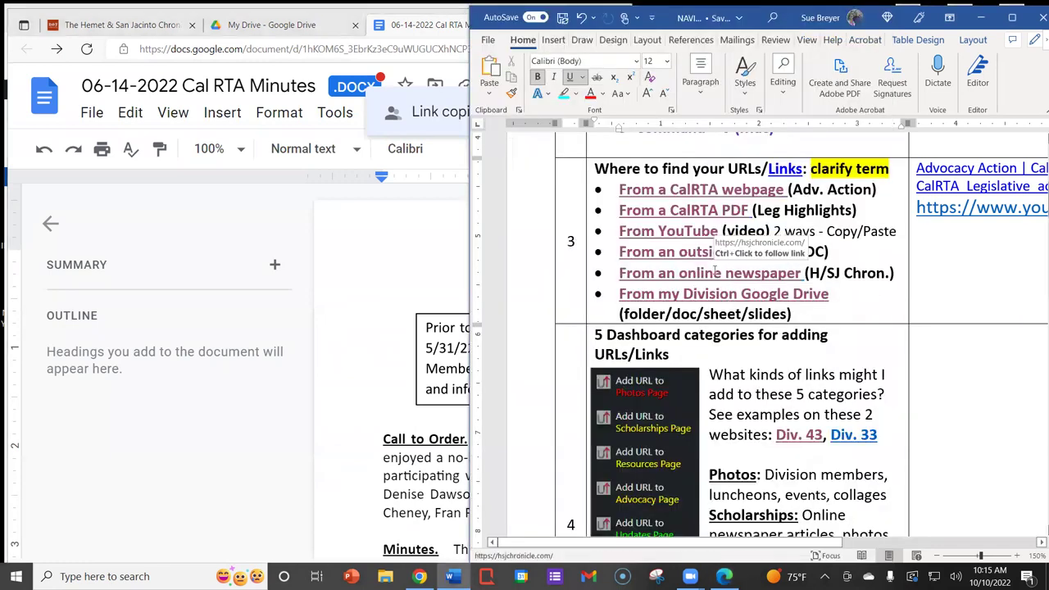
click(390, 197)
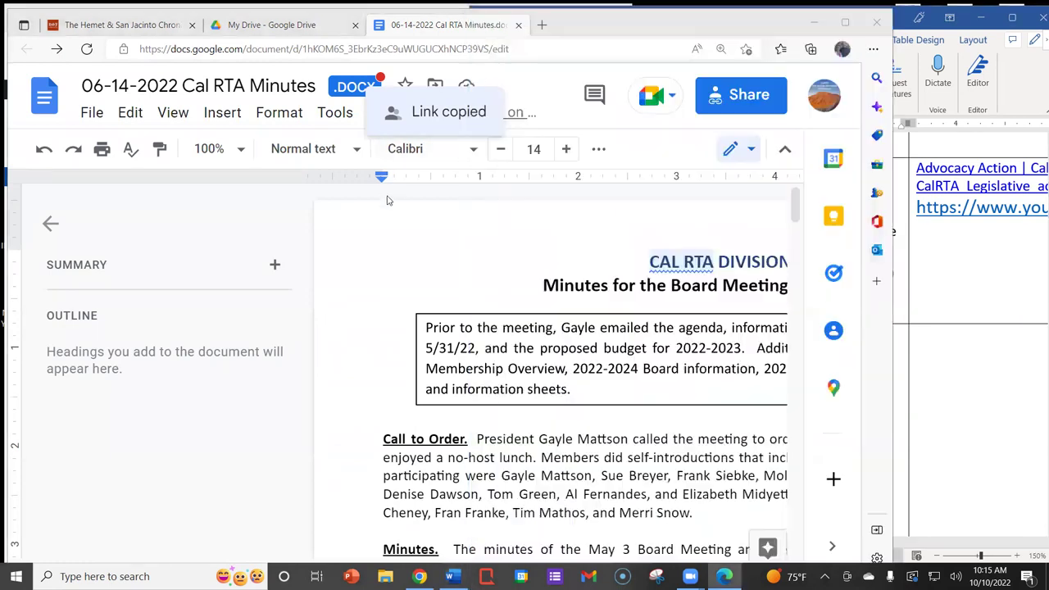
click(518, 25)
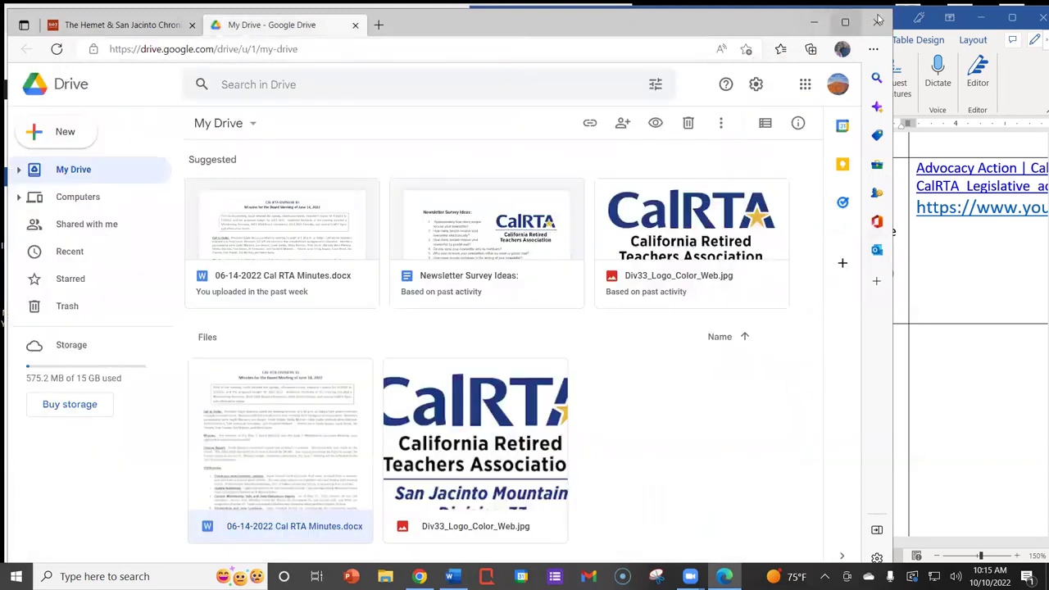
click(875, 22)
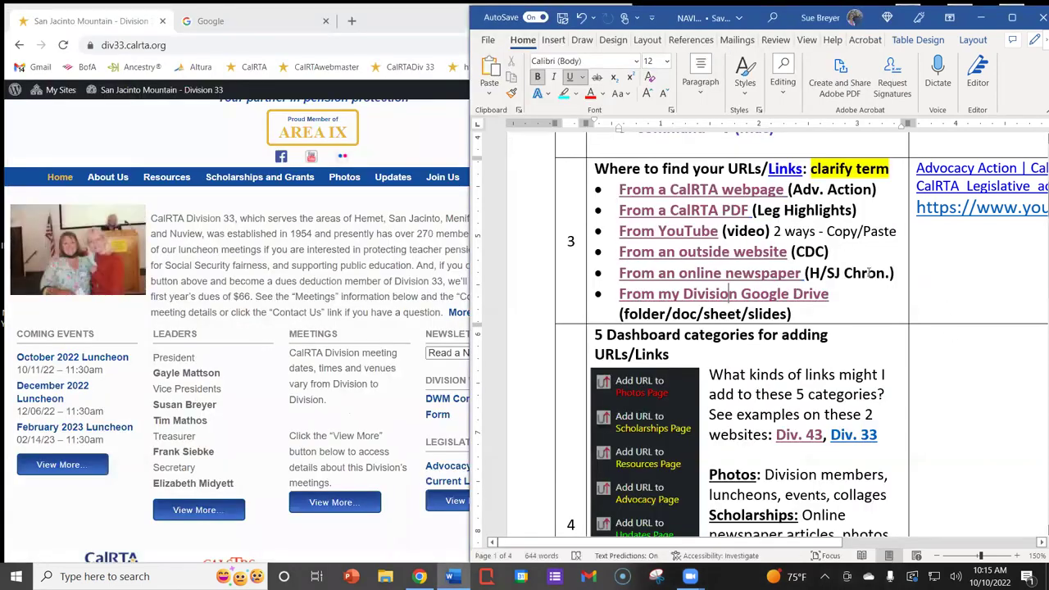
Show row 4, "5 Dashboard categories for adding URLs/Links", close the Division 33 website window and widen the Word window
scroll(877, 267, down, 3)
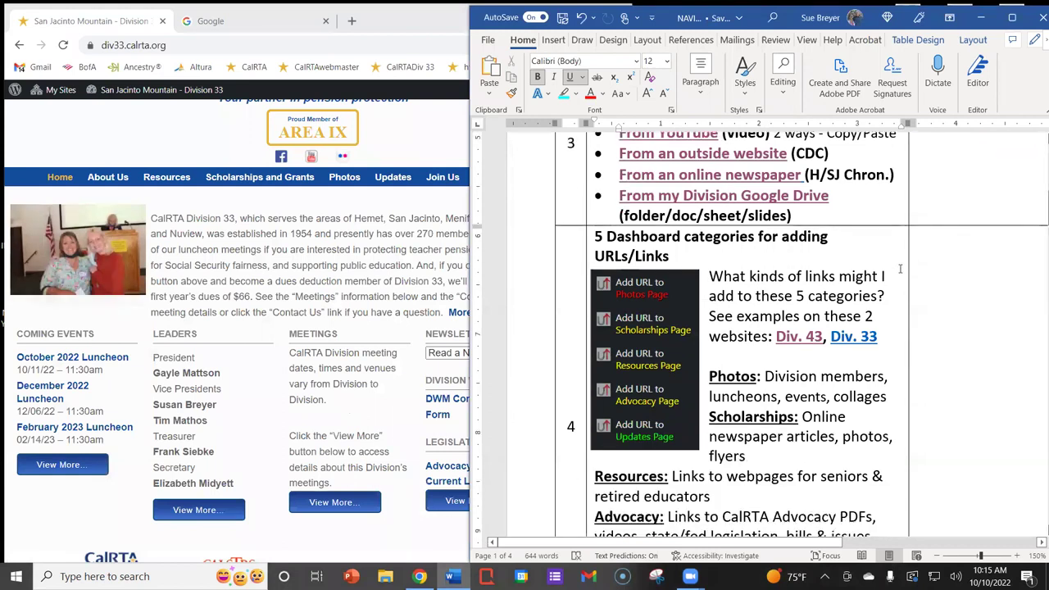
scroll(900, 267, down, 2)
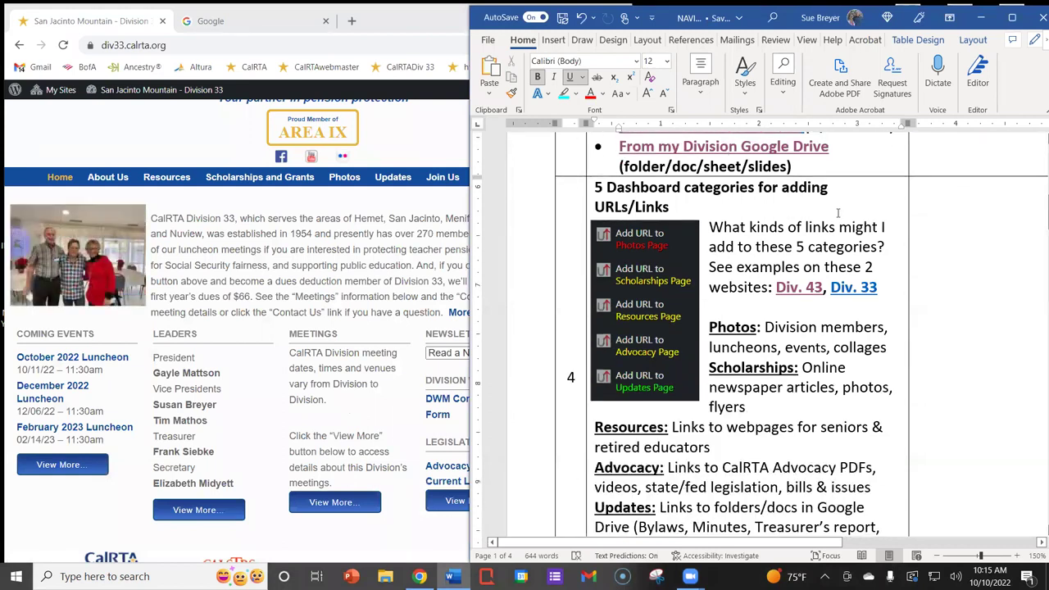
click(363, 12)
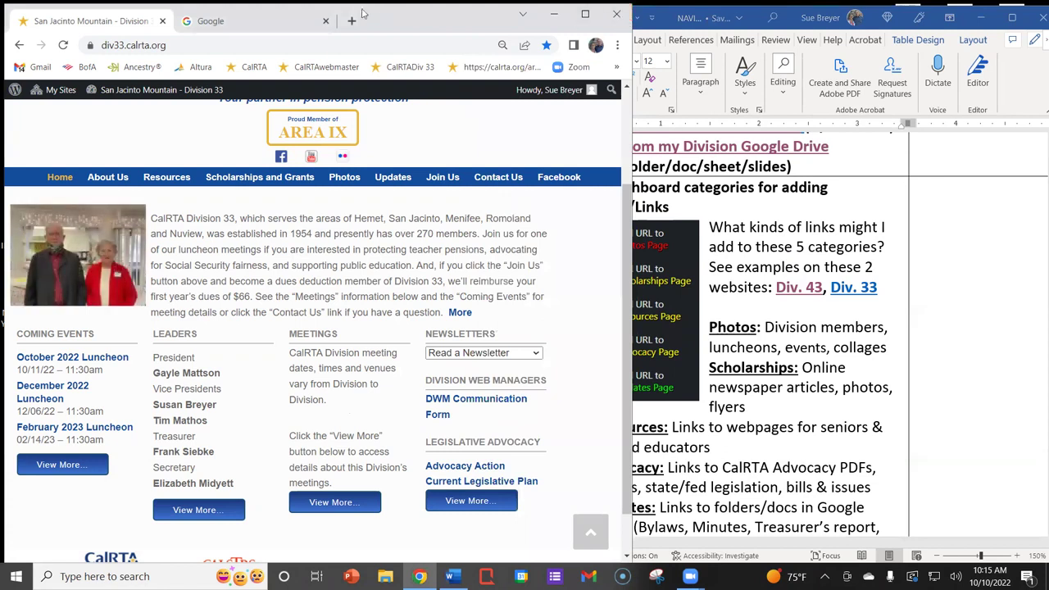
click(616, 14)
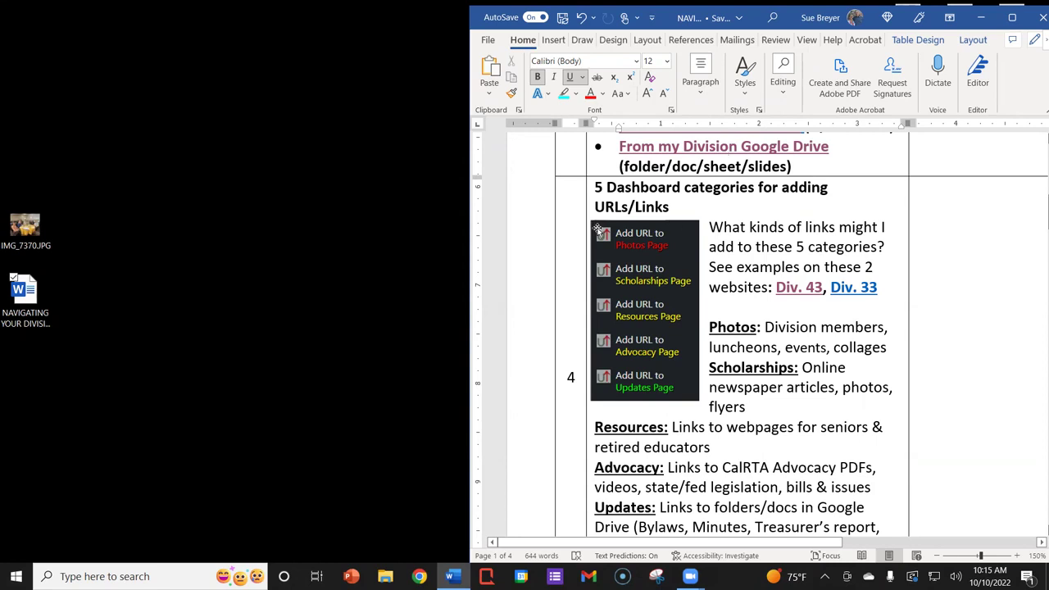
drag(471, 215, 236, 214)
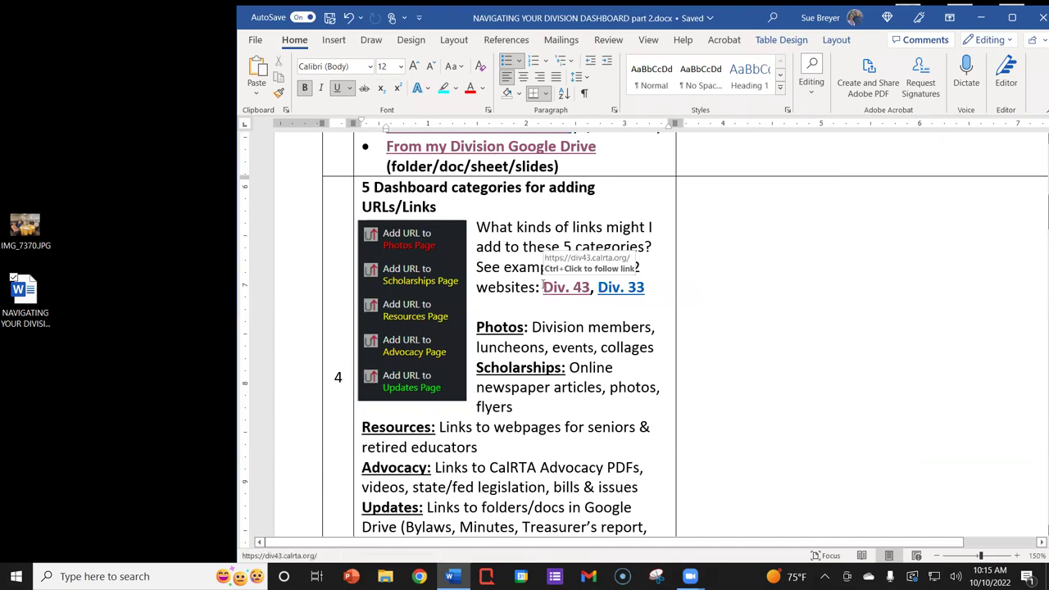
Follow the Div. 43 link in row 4 and arrange the website and the Word document side by side
drag(542, 285, 590, 287)
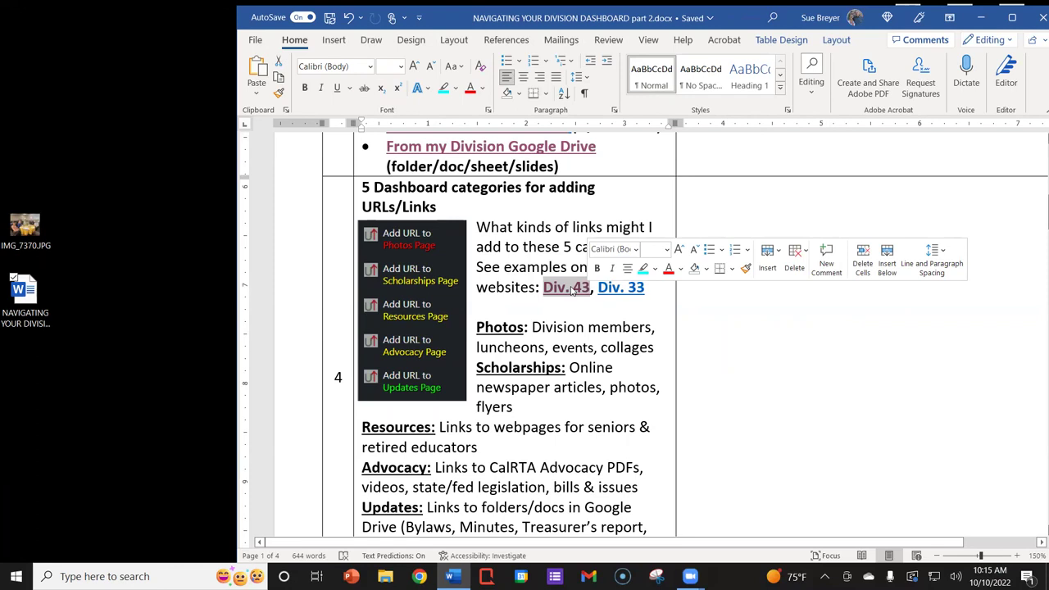
ctrl+click(555, 288)
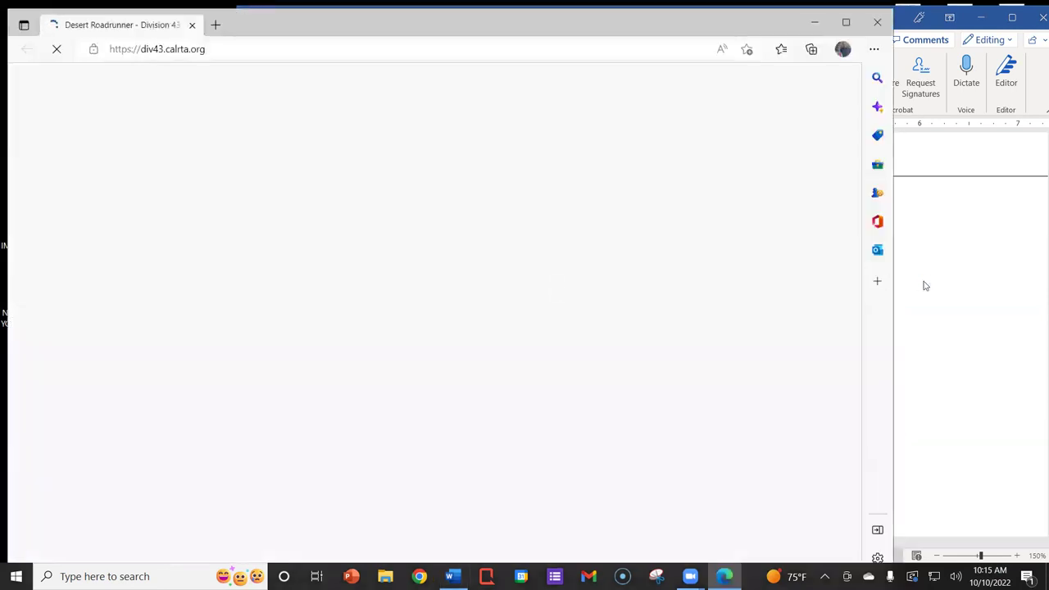
click(922, 281)
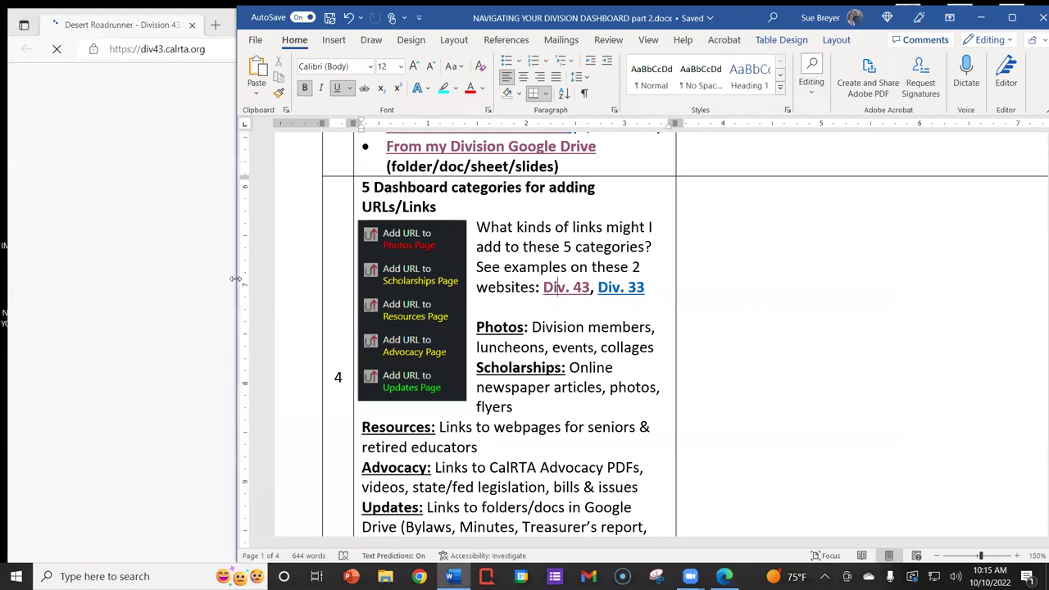
drag(235, 279, 613, 257)
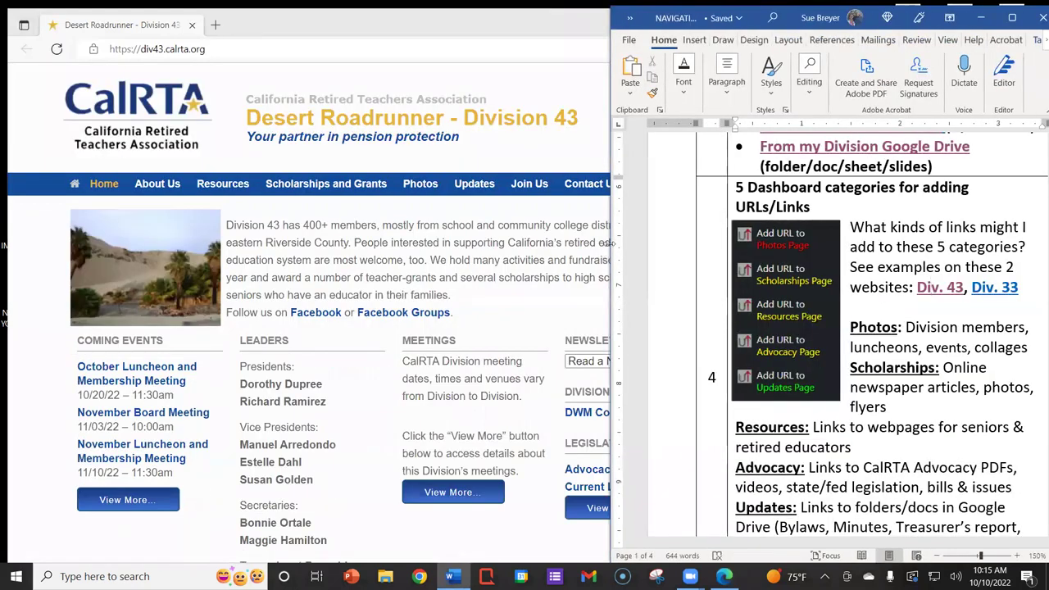
drag(607, 244, 651, 243)
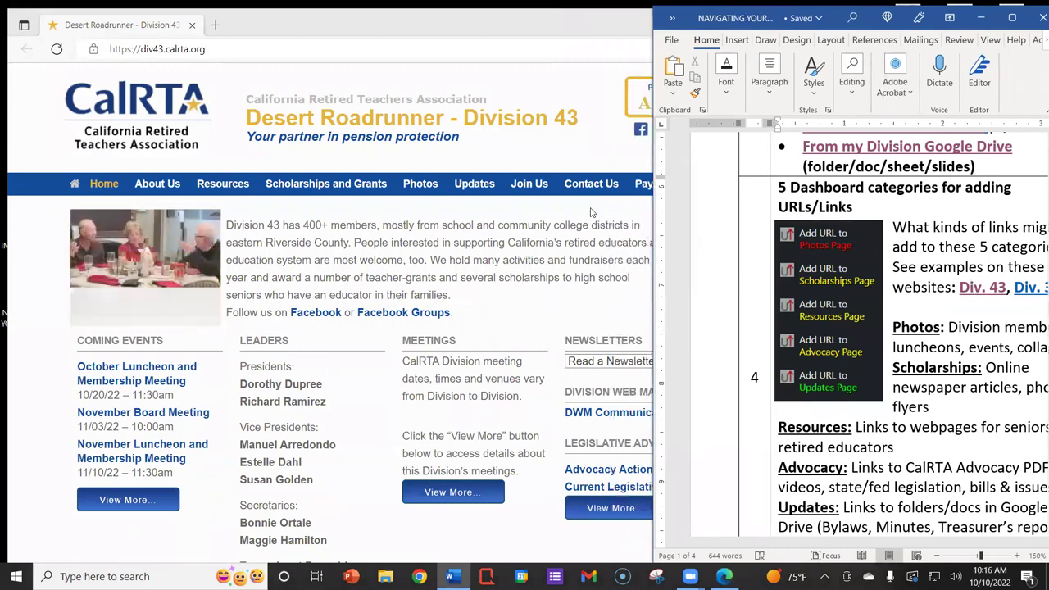
click(586, 133)
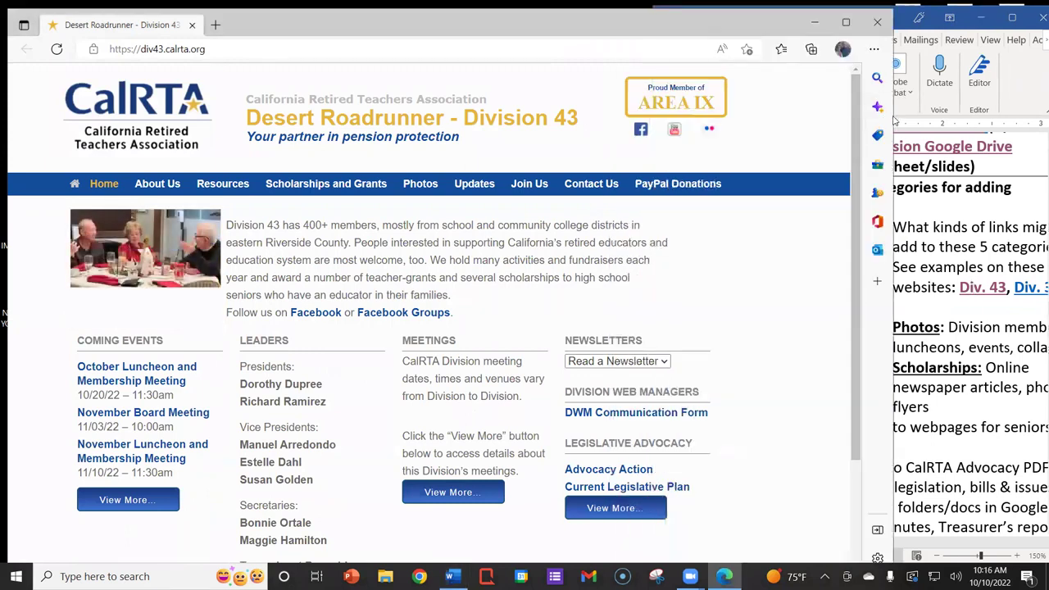
drag(895, 116, 651, 118)
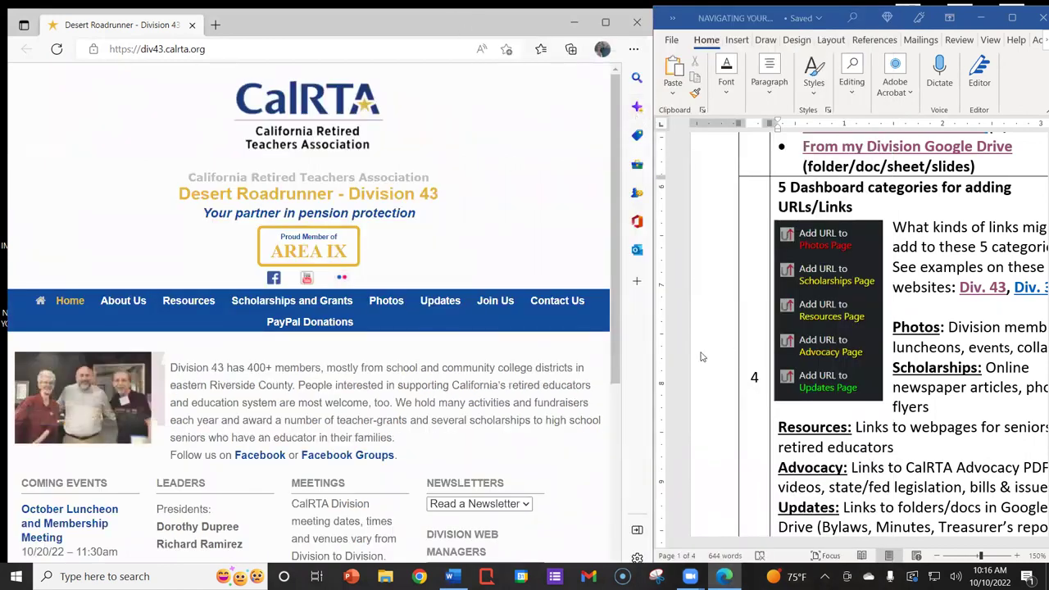
On the Division 43 Photos page, view "Our 2020-2022 board and others who assisted greatly" and close the photo
scroll(522, 228, down, 1)
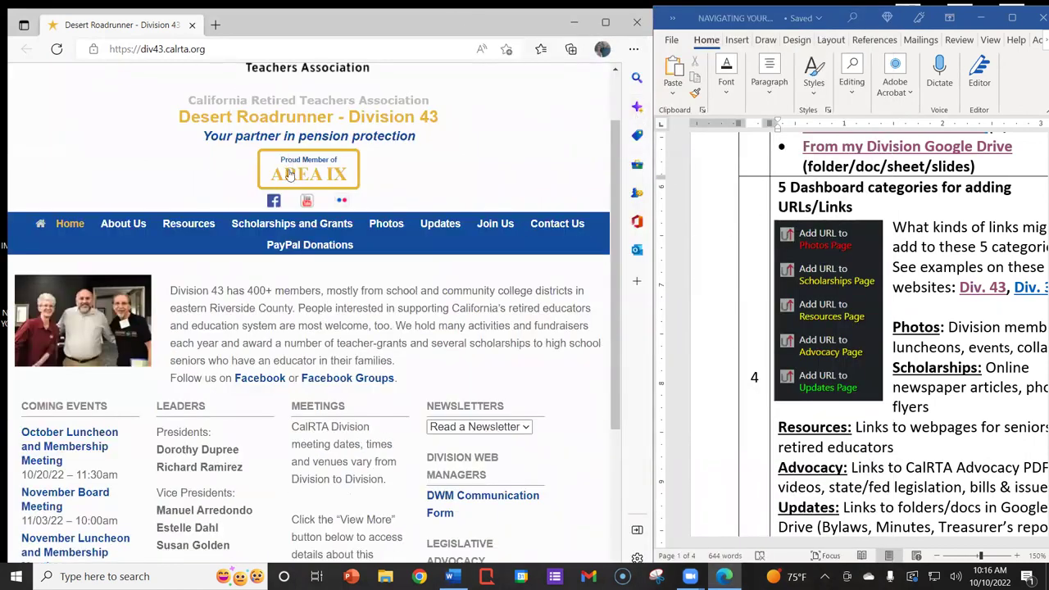
click(390, 226)
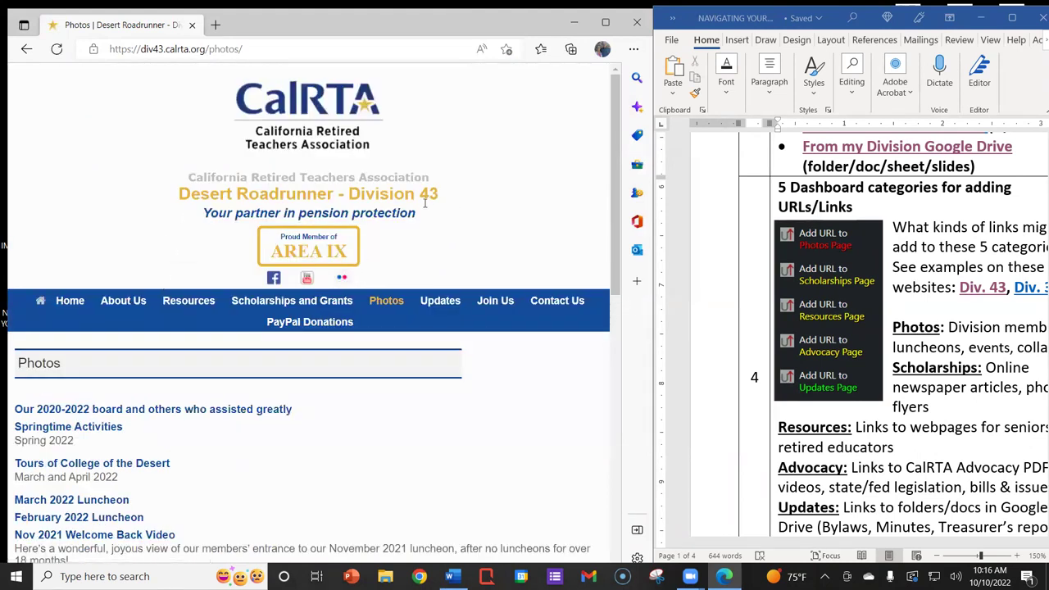
scroll(416, 383, down, 3)
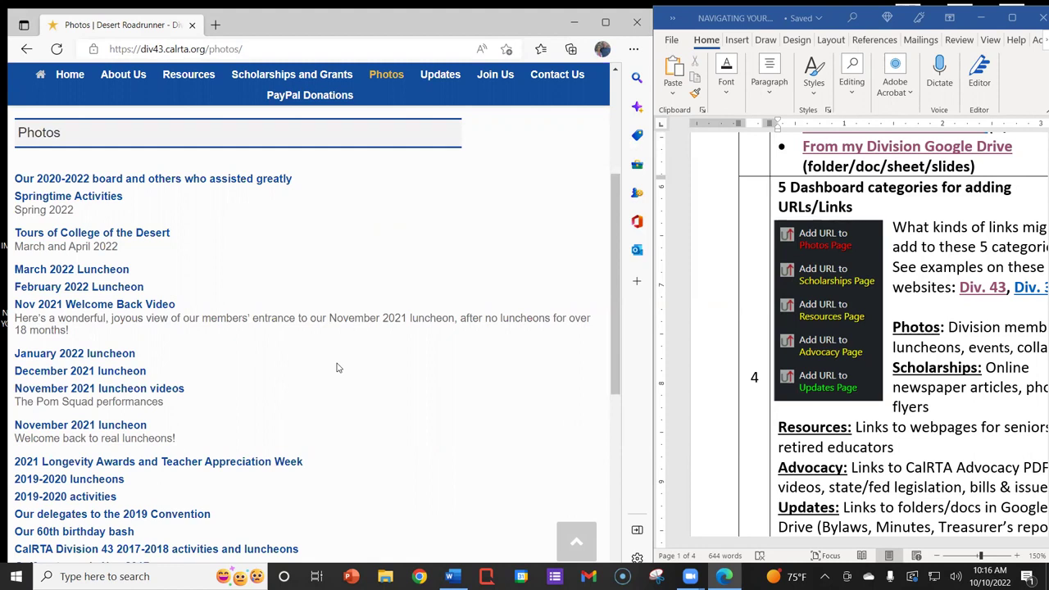
click(153, 181)
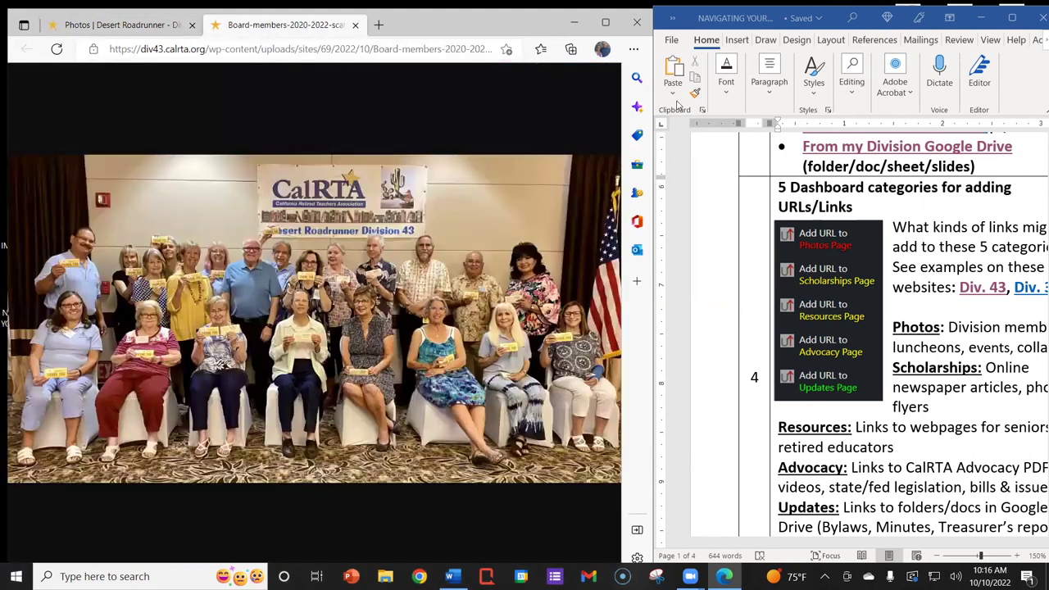
click(355, 25)
View the Springtime Activities collage PDF from the Photos page and close the browser window
click(59, 200)
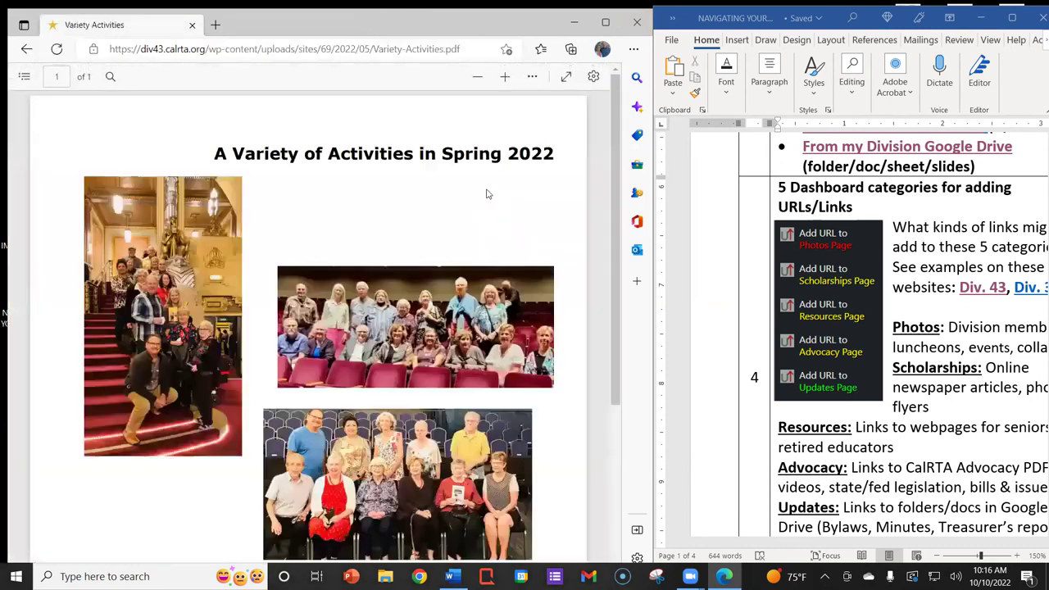
scroll(457, 287, down, 3)
scroll(453, 289, up, 3)
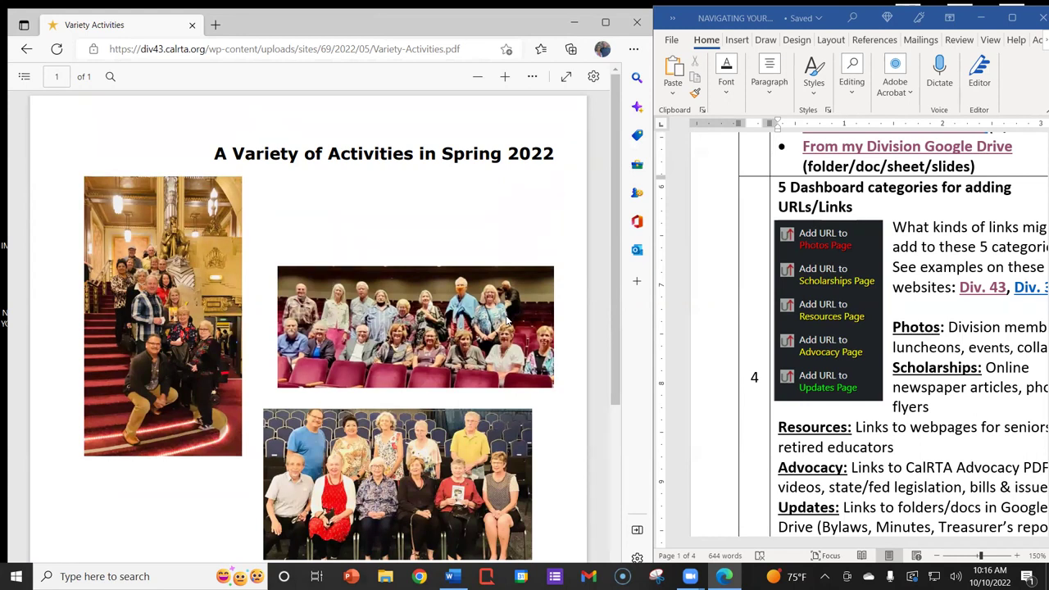
click(631, 27)
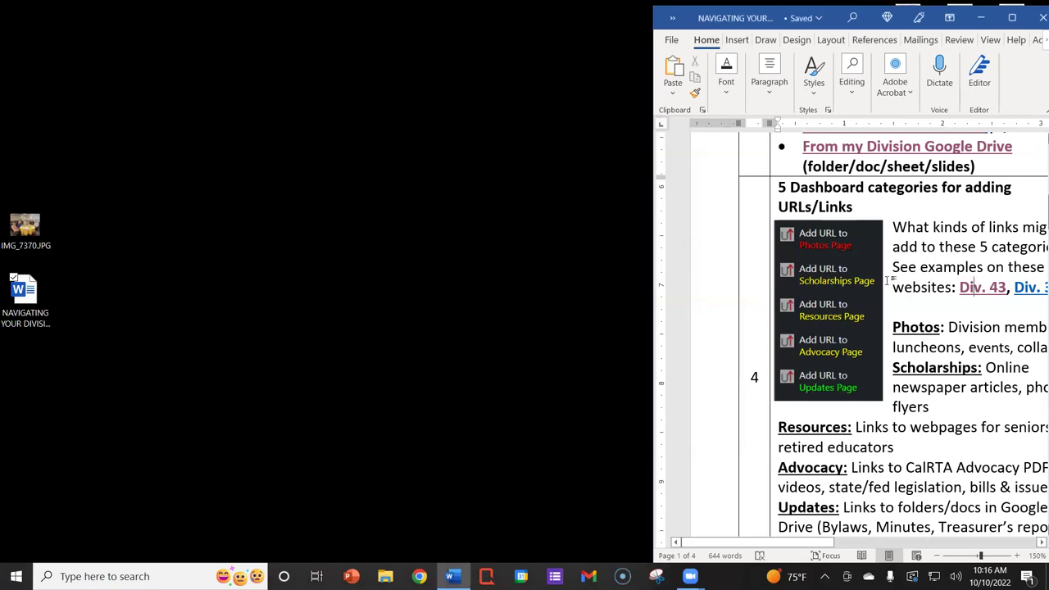
Reopen the Div. 43 website from the Word table and show the list on its Scholarships and Grants page
ctrl+click(975, 287)
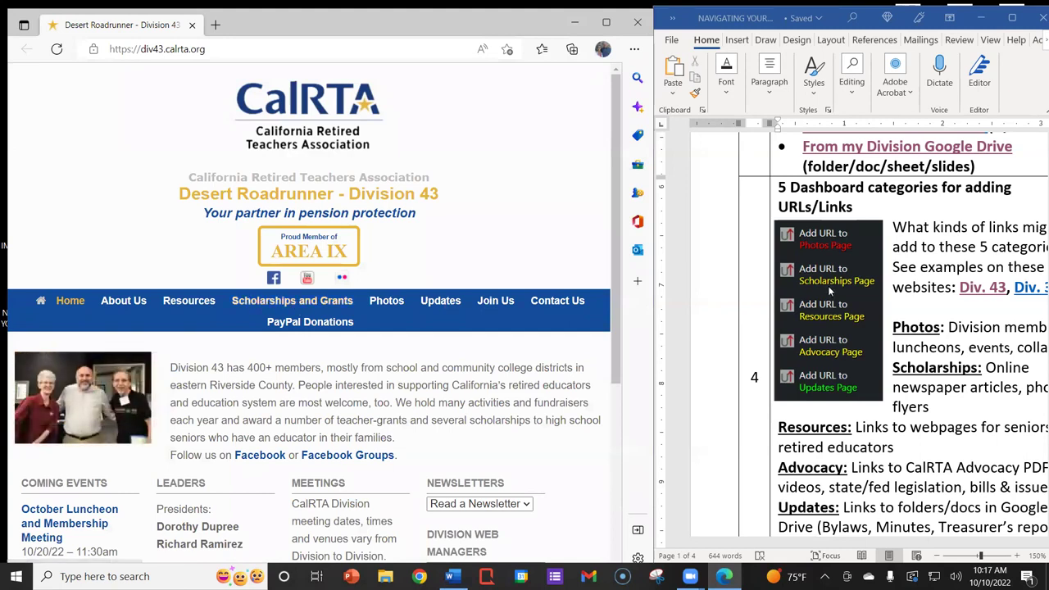
click(331, 303)
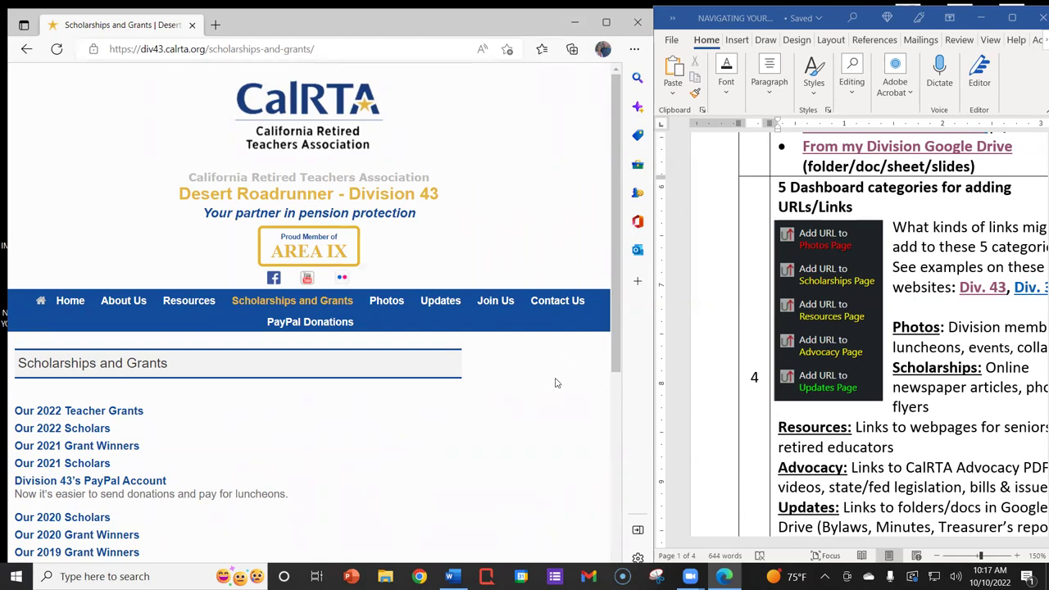
scroll(555, 382, down, 2)
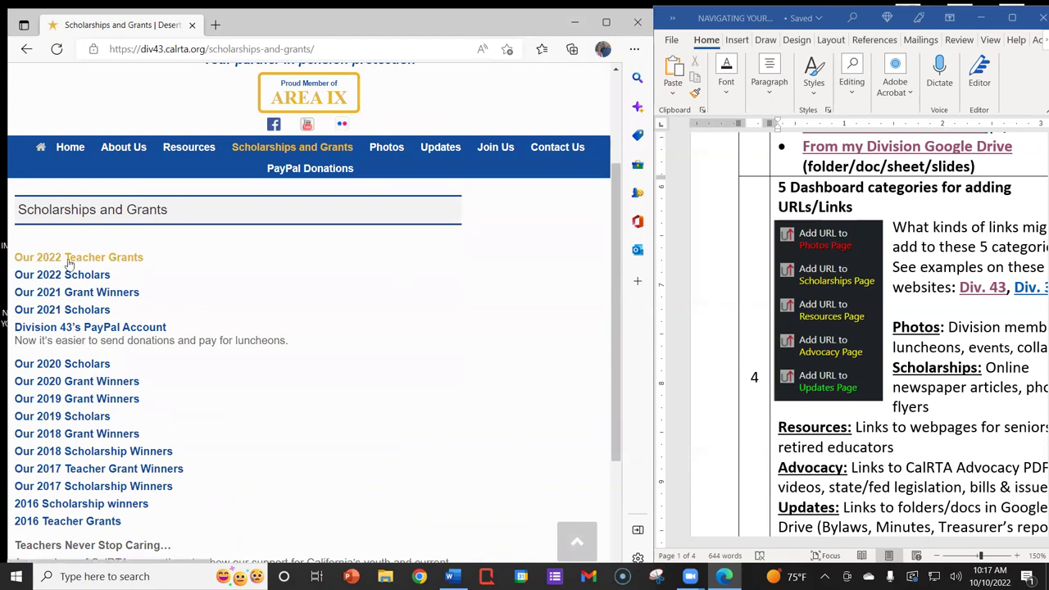
View the "Our 2022 Teacher Grants" PDF and return to the Scholarships and Grants page
click(97, 259)
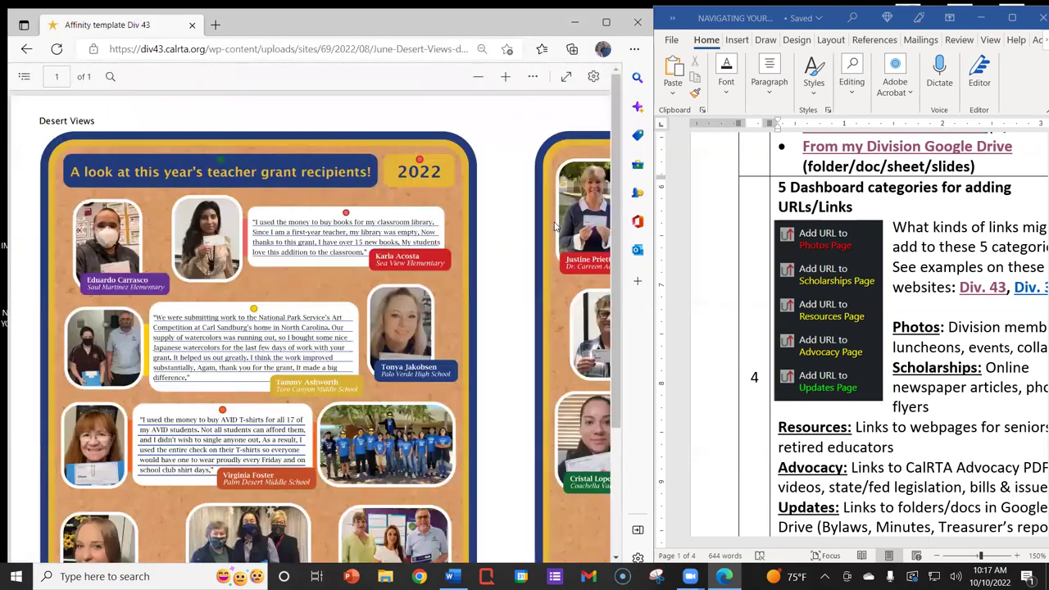
scroll(509, 377, down, 3)
scroll(509, 378, up, 3)
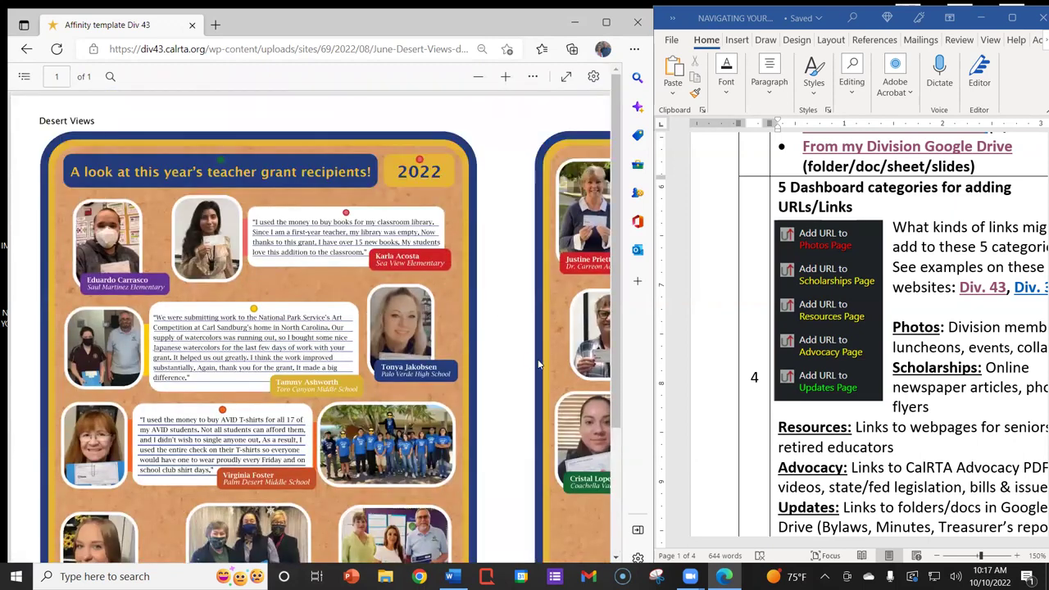
scroll(538, 365, down, 1)
scroll(538, 365, up, 1)
click(27, 49)
Look through the "Our 2022 Scholars" PDF and go back to the Scholarships and Grants list
click(81, 275)
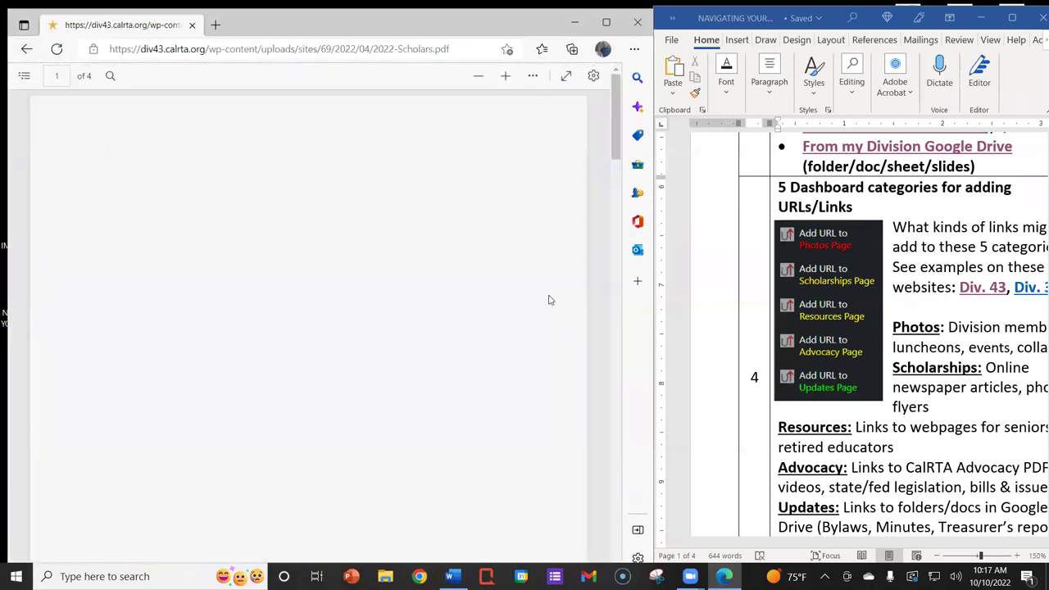
scroll(549, 300, down, 5)
scroll(549, 300, up, 5)
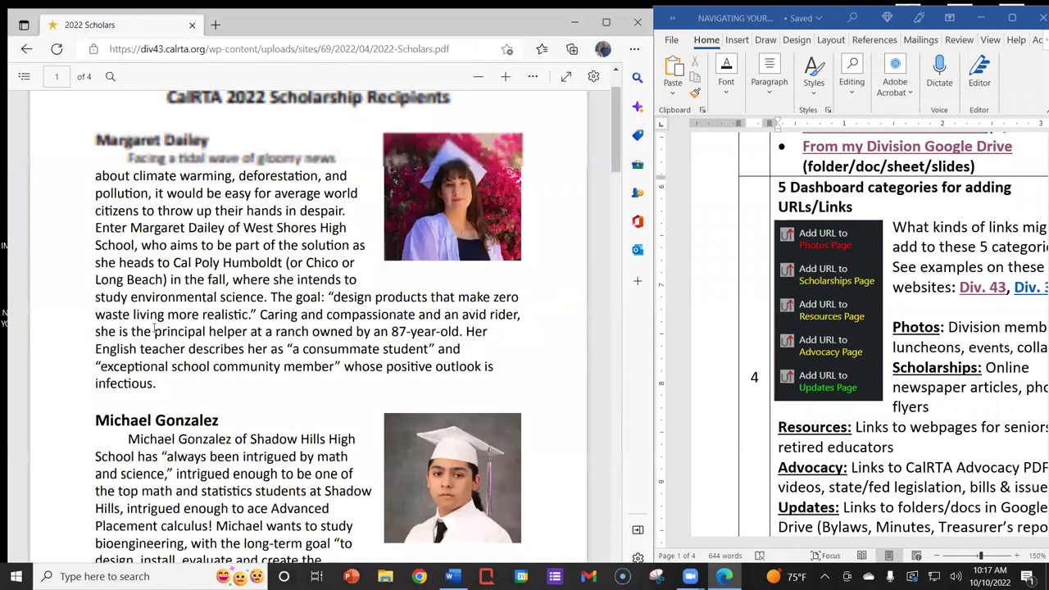
scroll(564, 331, up, 4)
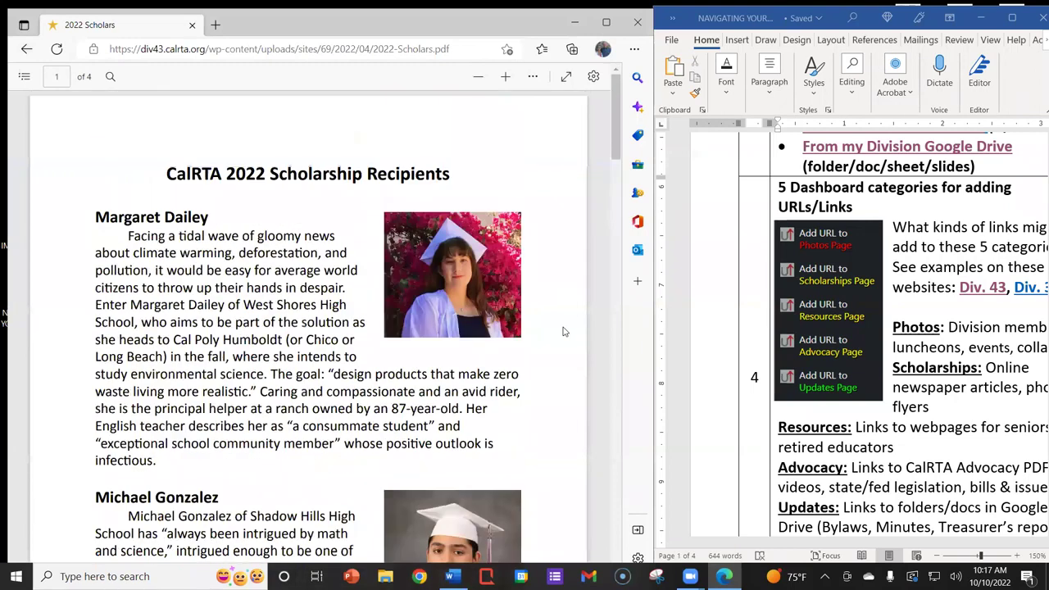
click(26, 48)
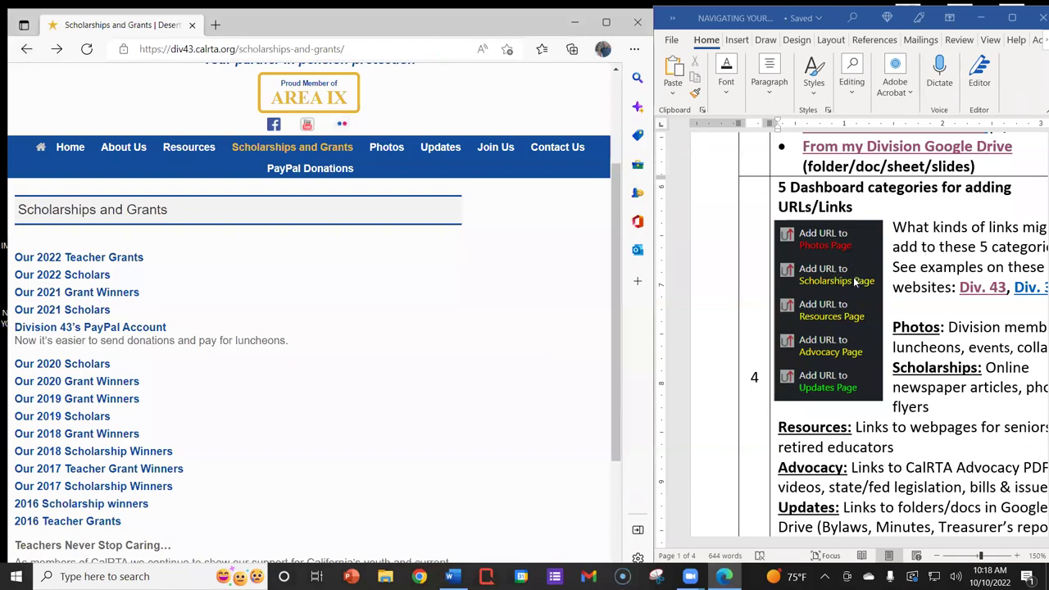
Show the Resources category description in row 4 and the list of links on Division 43's Resources page
scroll(926, 311, down, 1)
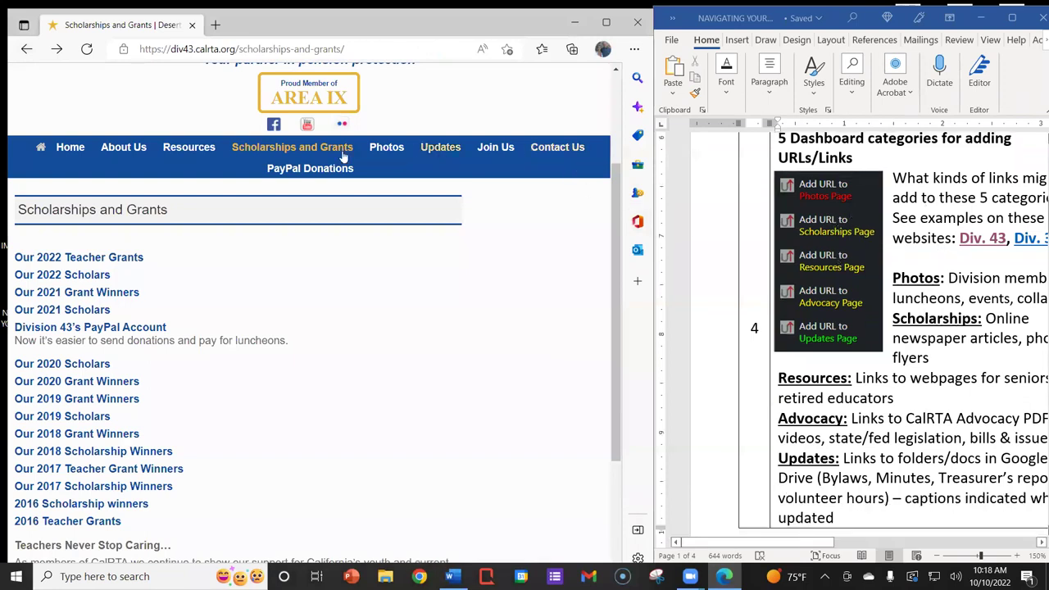
click(187, 149)
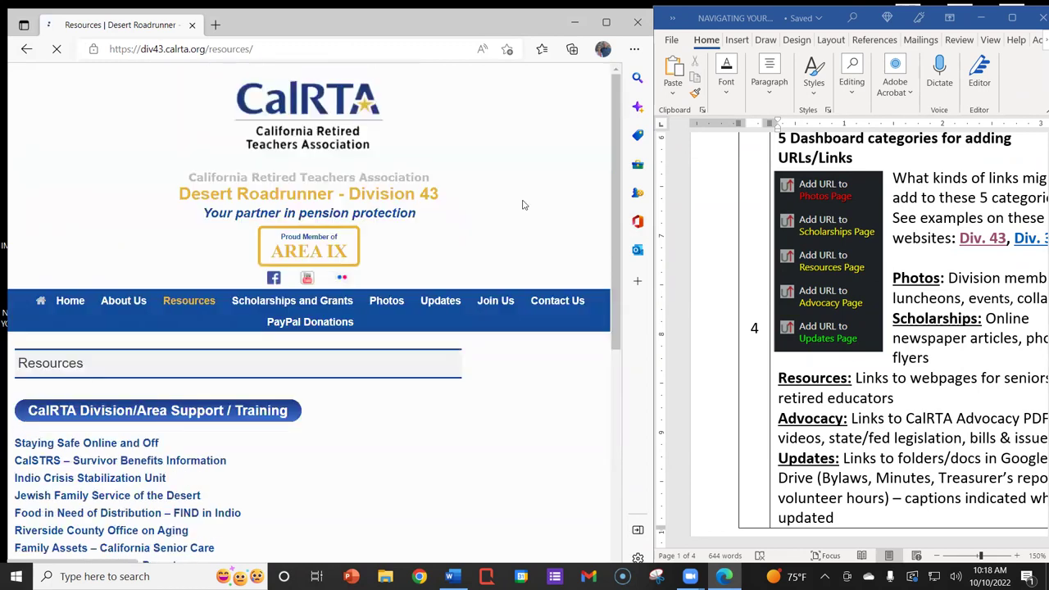
scroll(528, 205, down, 2)
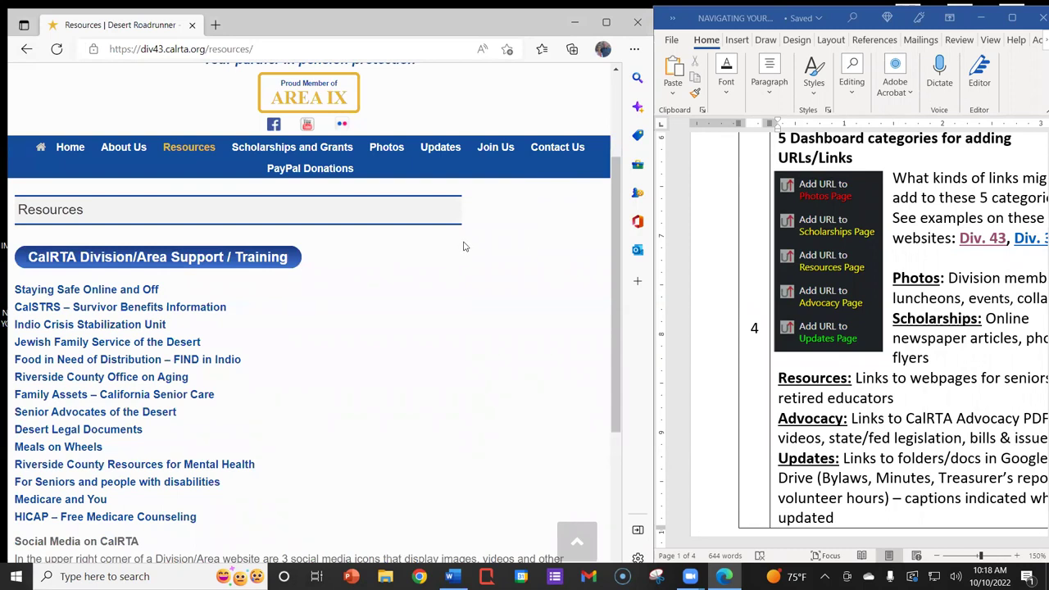
View the Riverside County Office on Aging website linked on the Resources page and return to the Resources list
scroll(463, 245, down, 1)
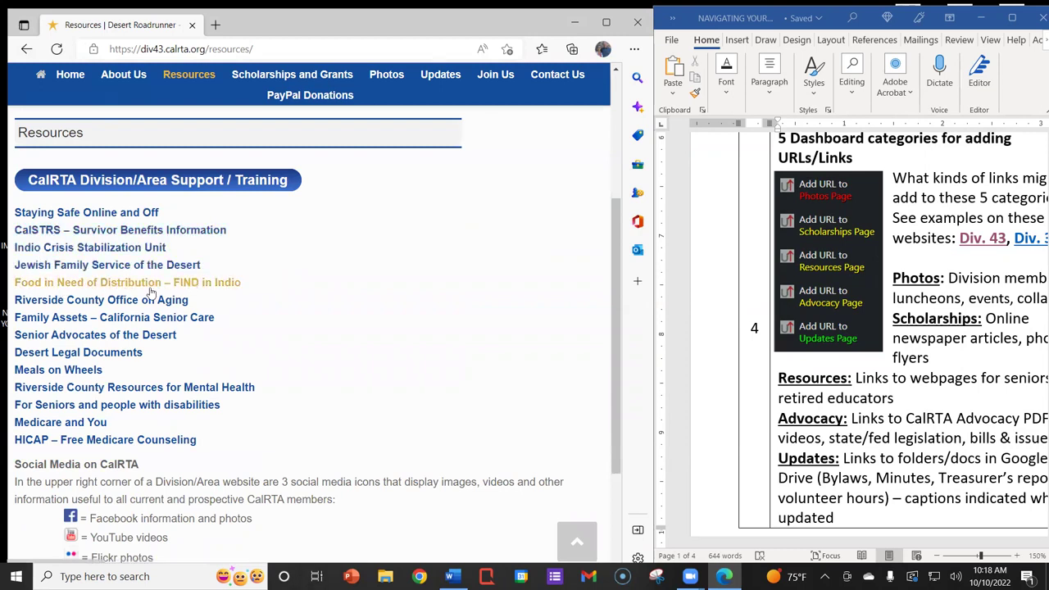
click(115, 306)
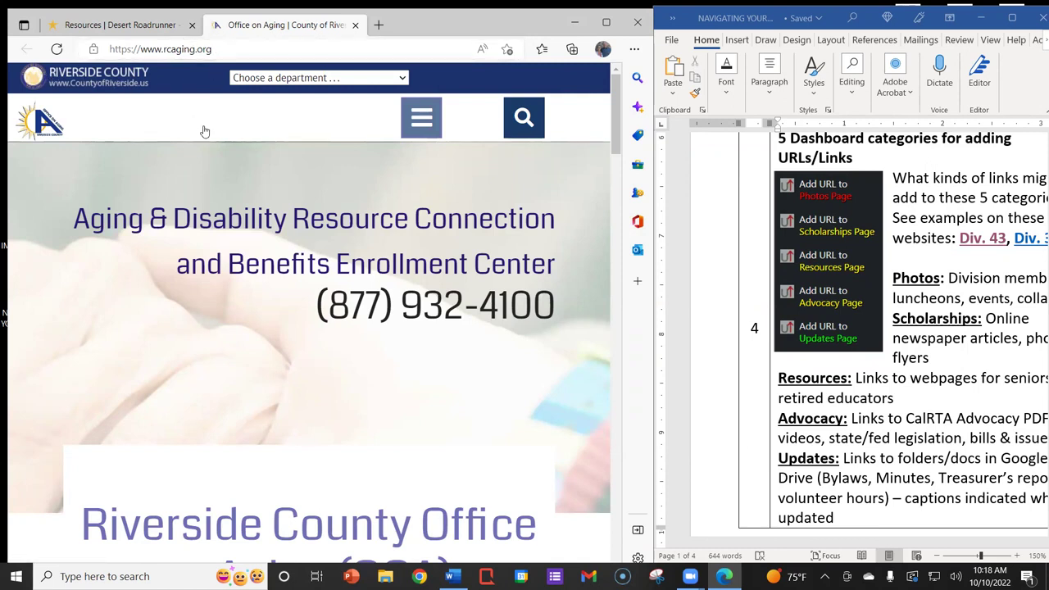
scroll(206, 131, down, 5)
scroll(215, 136, up, 5)
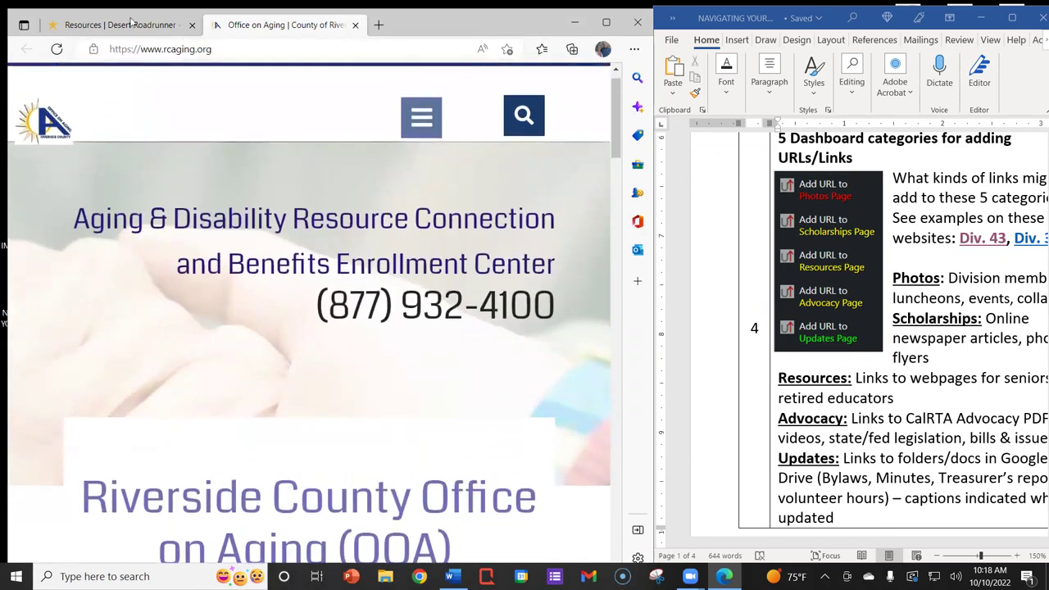
click(356, 26)
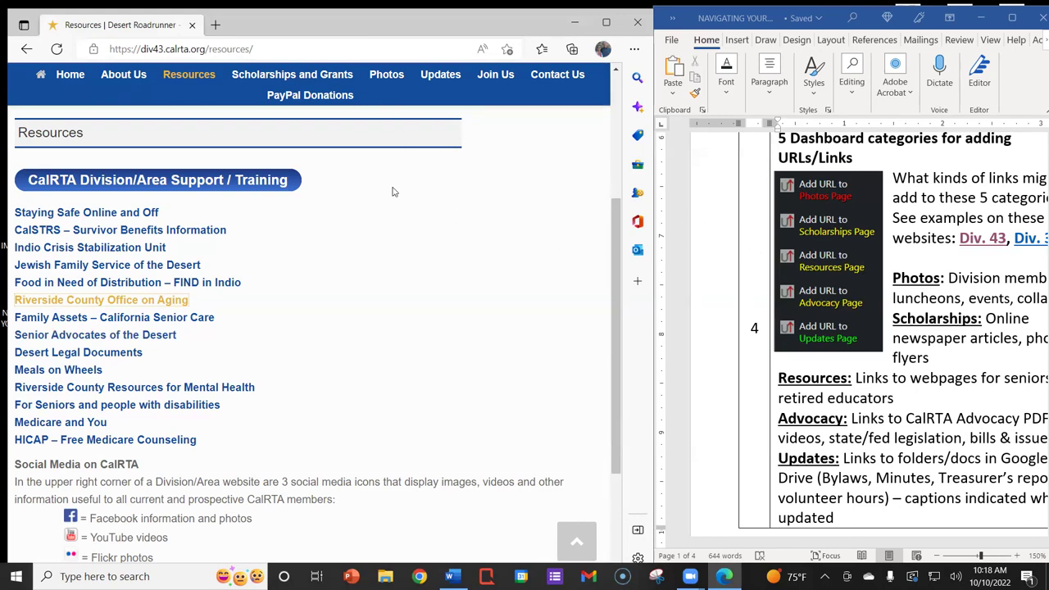
Show Division 43's full Legislative Advocacy page from its home page and highlight the bulleted links from California State Legislators to Pension Reform Campaigns
click(70, 75)
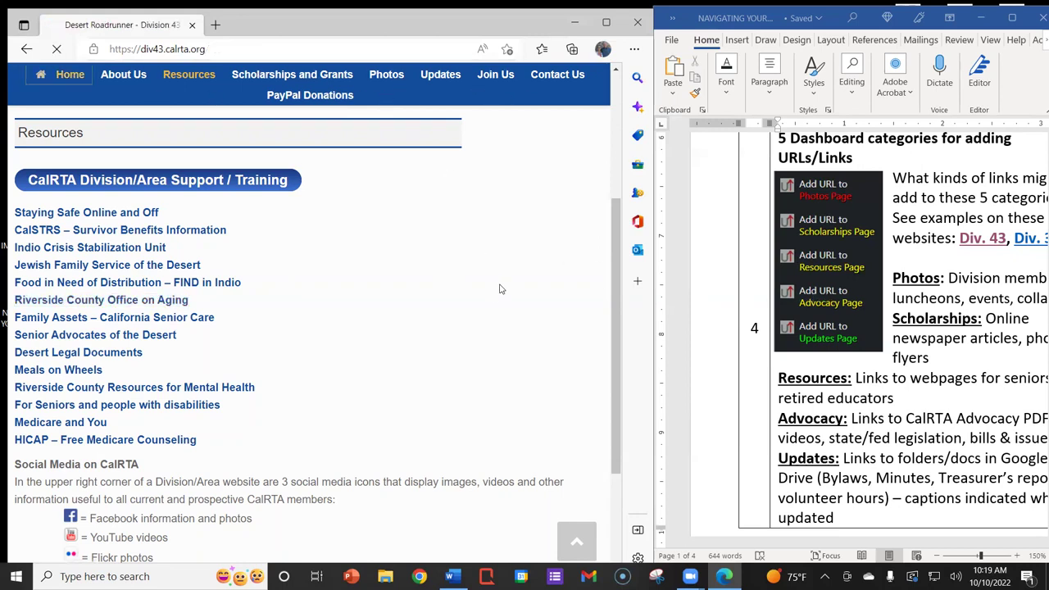
scroll(508, 254, down, 4)
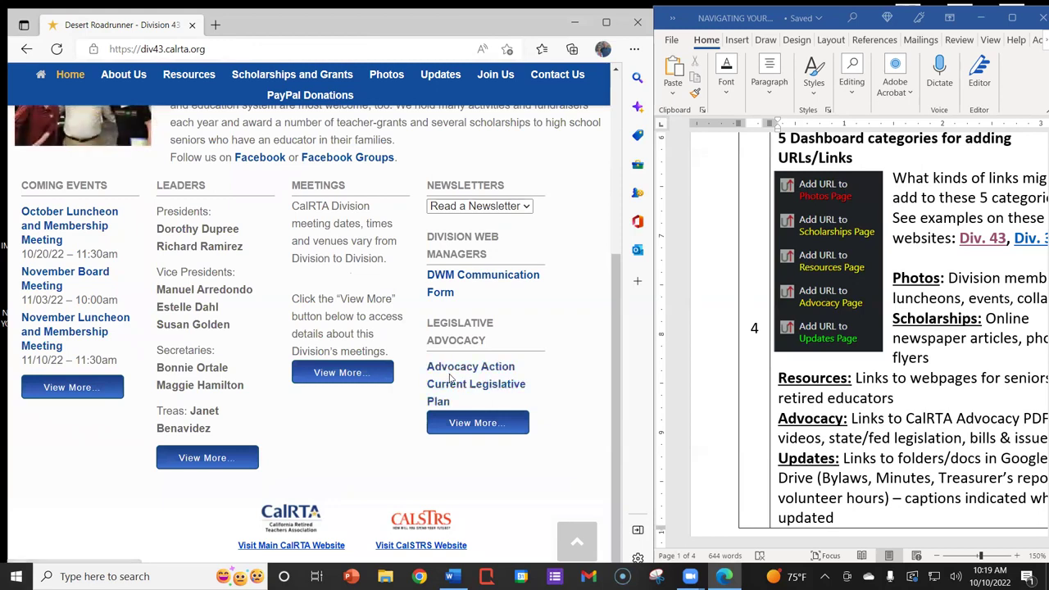
click(473, 423)
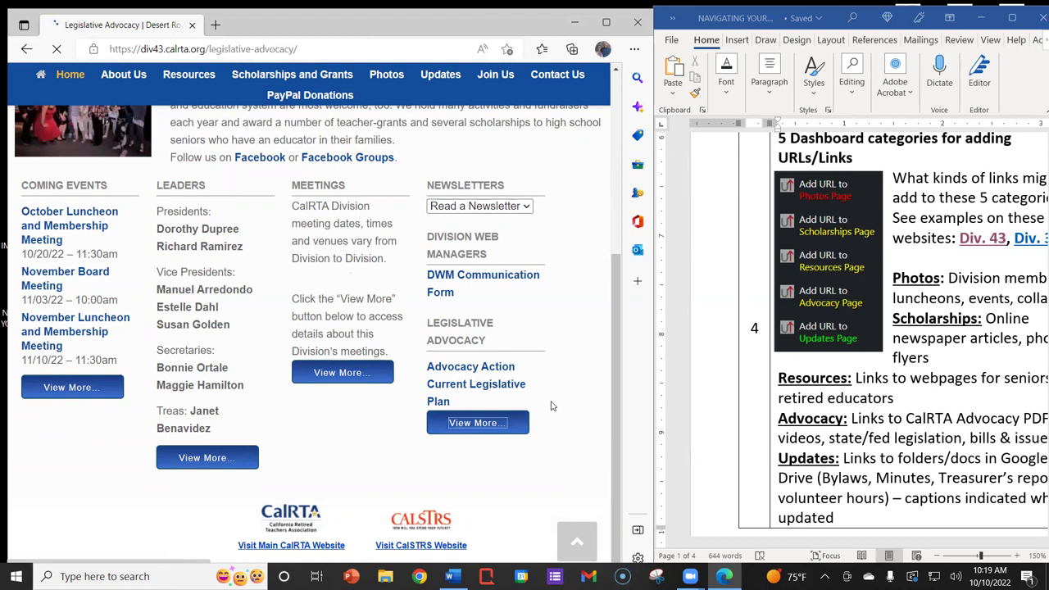
scroll(554, 401, down, 2)
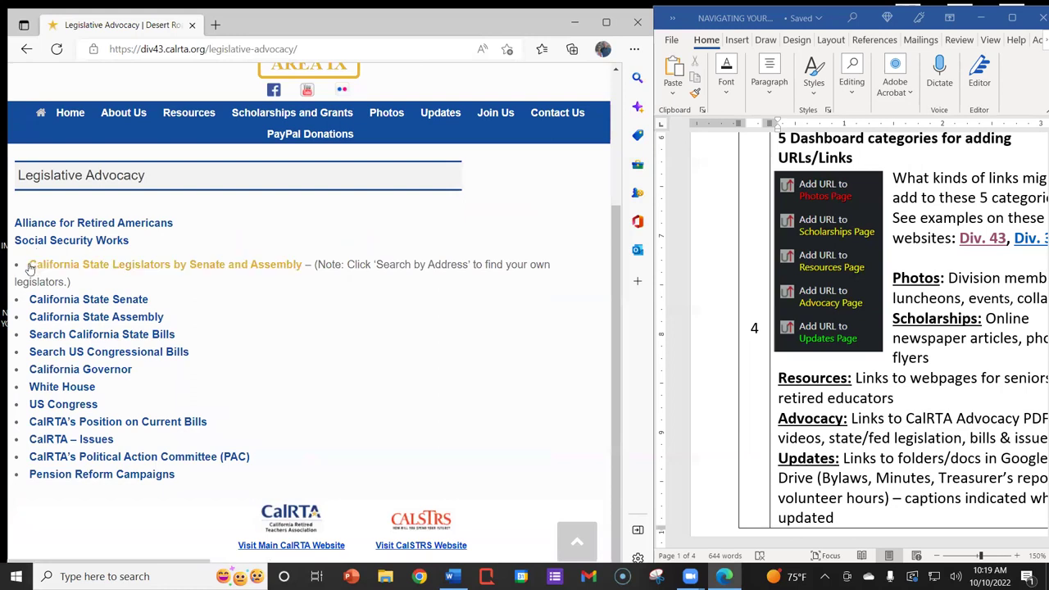
drag(27, 267, 178, 475)
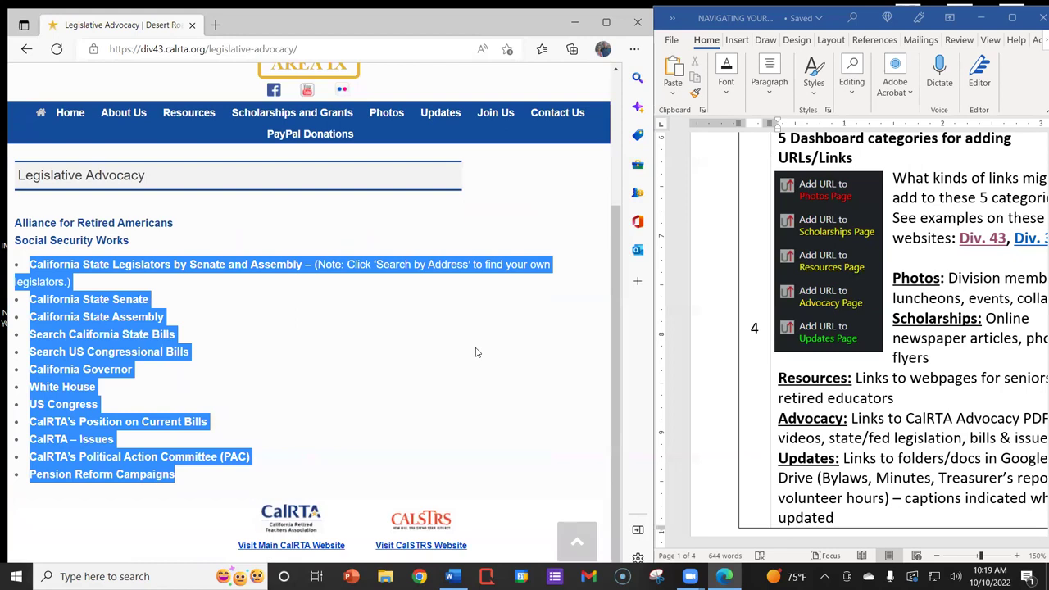
click(525, 332)
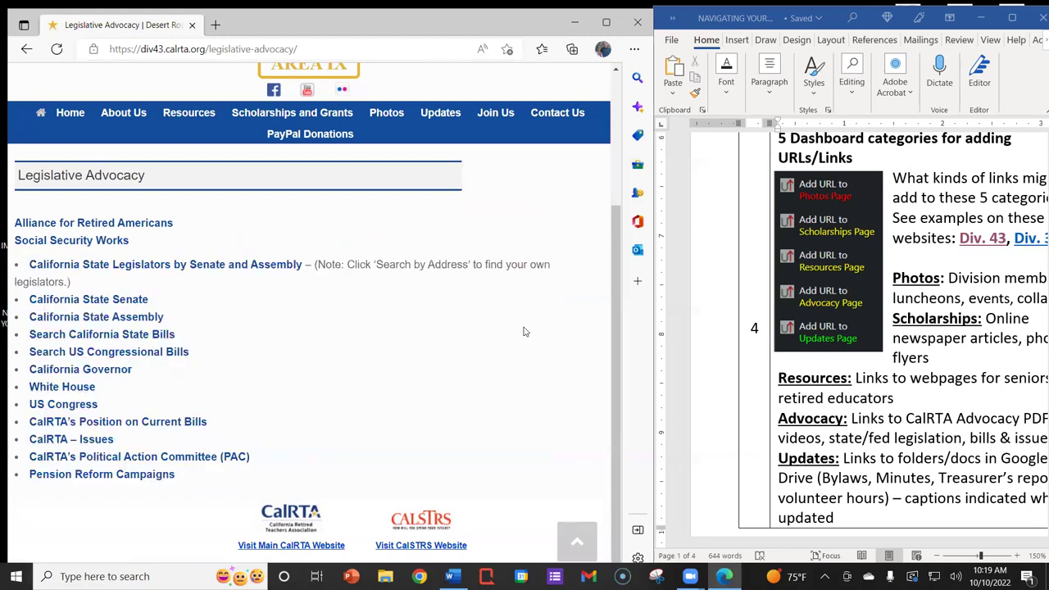
Look through the Alliance for Retired Americans website linked on the Legislative Advocacy page and return to that page
click(38, 227)
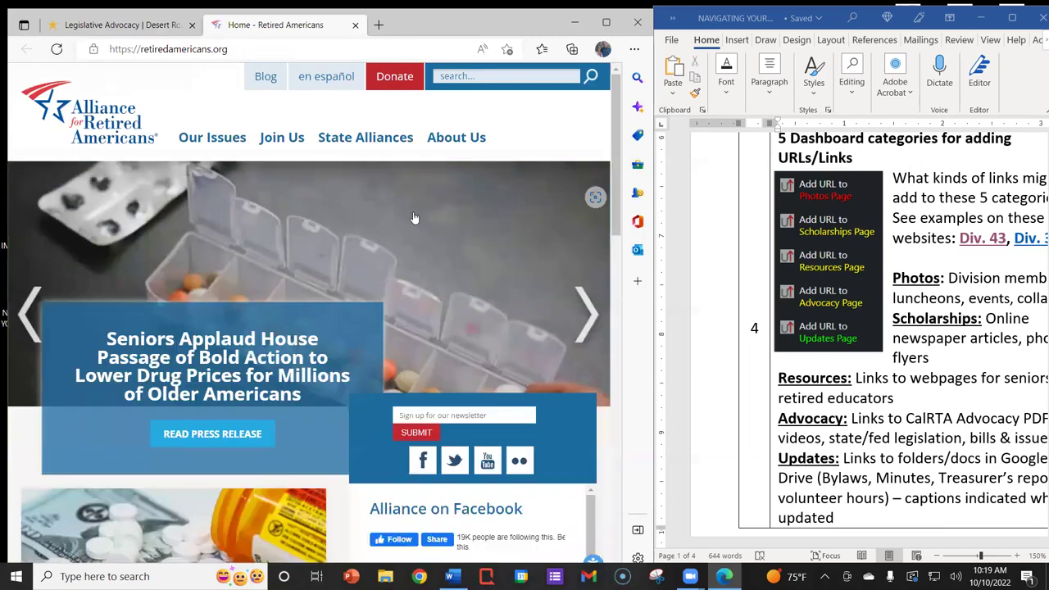
scroll(415, 238, down, 1)
scroll(416, 239, up, 1)
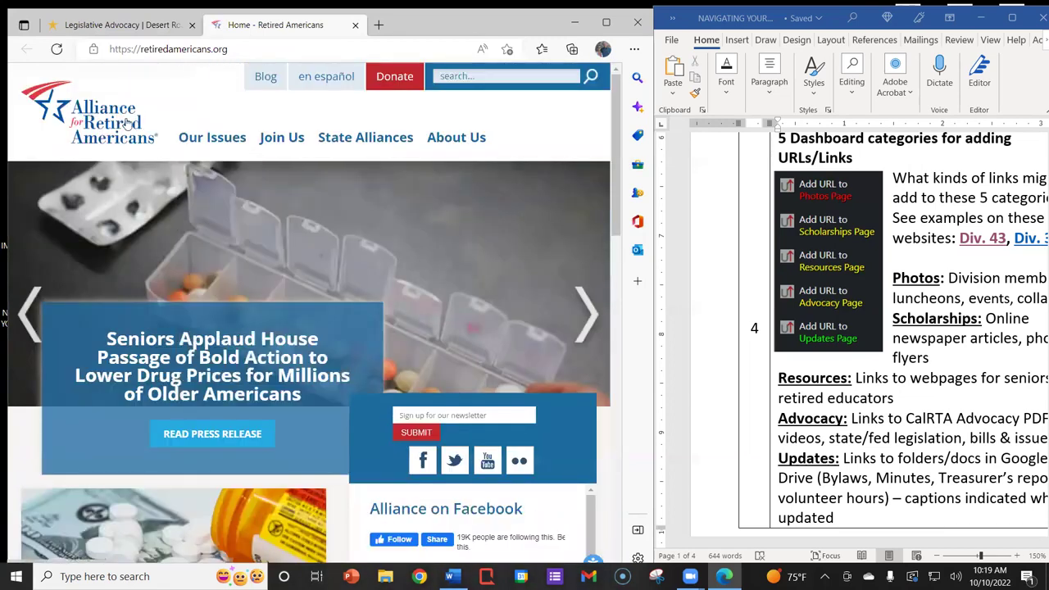
scroll(414, 234, down, 2)
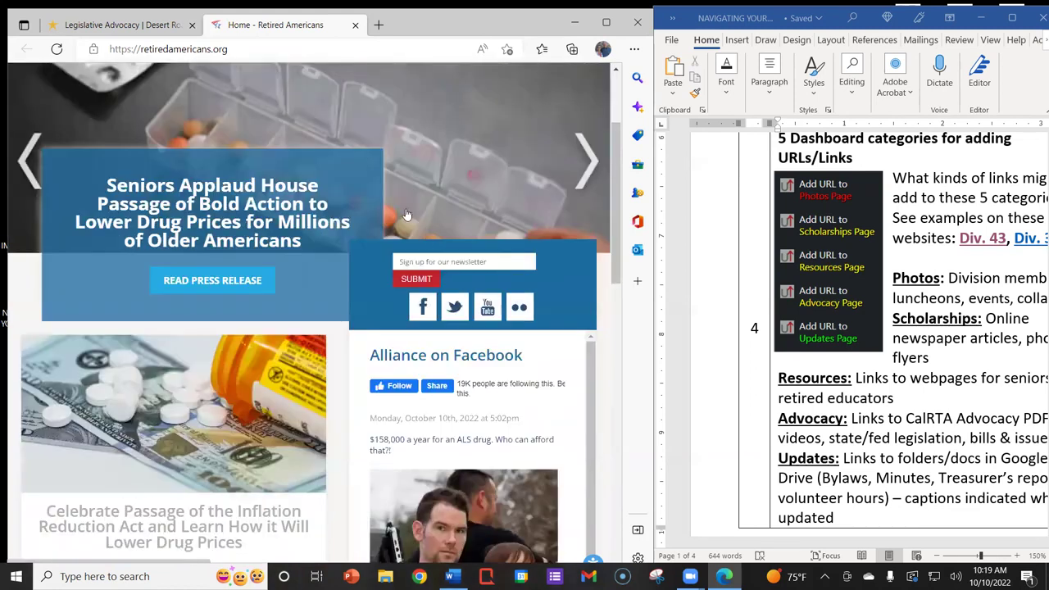
scroll(587, 309, down, 1)
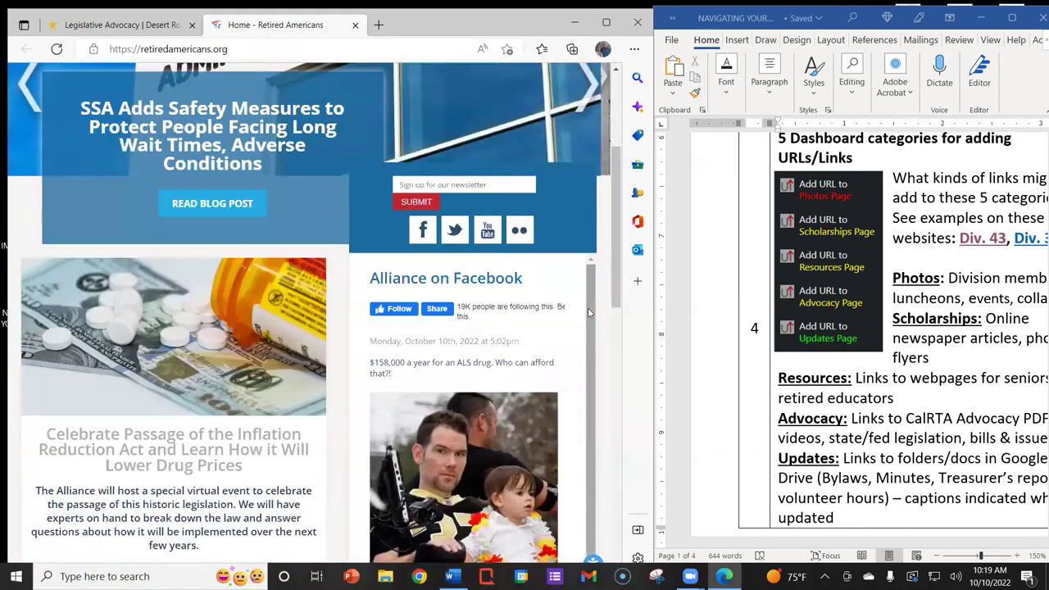
scroll(615, 344, down, 3)
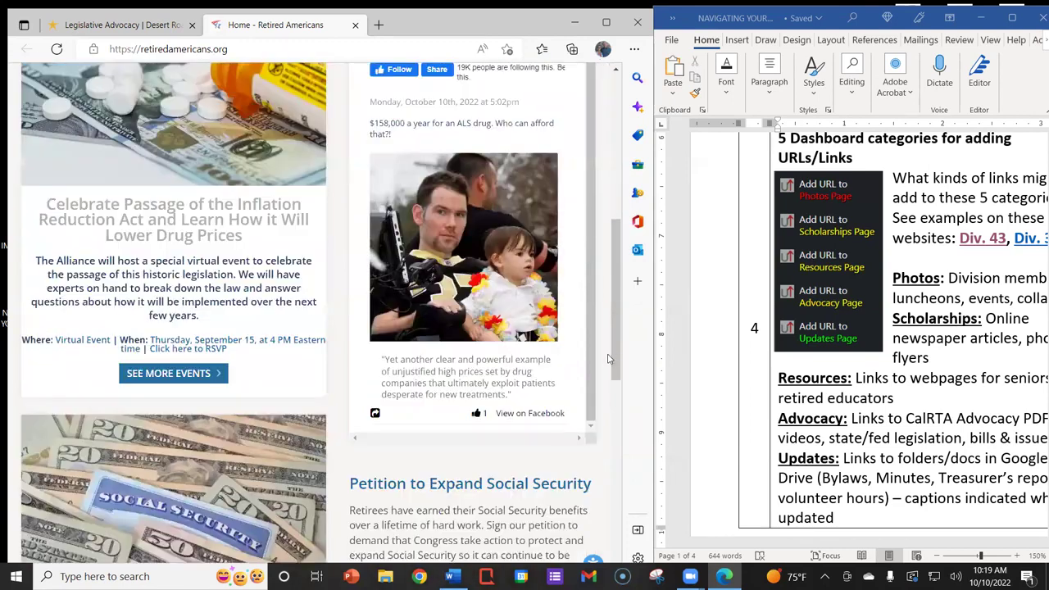
scroll(609, 340, up, 4)
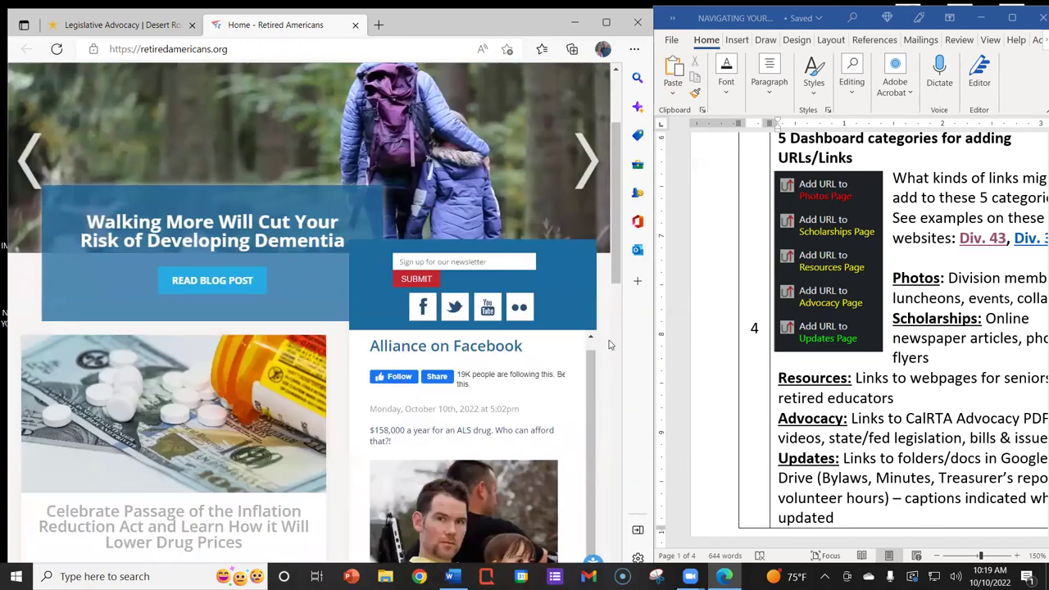
click(355, 26)
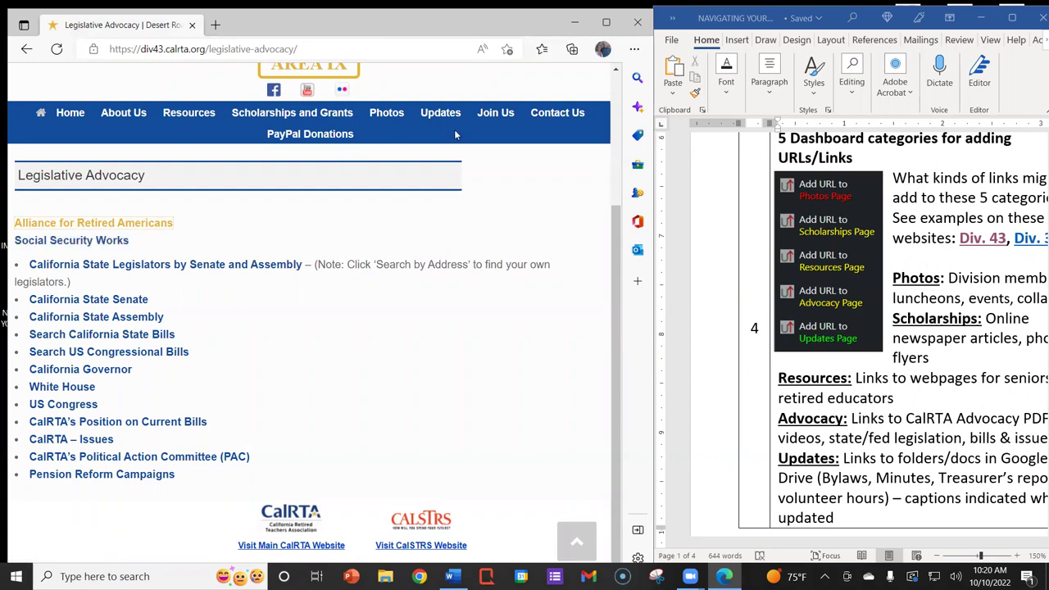
Revisit the link list on Division 43's Resources page and show the complete list on its Updates page
click(190, 116)
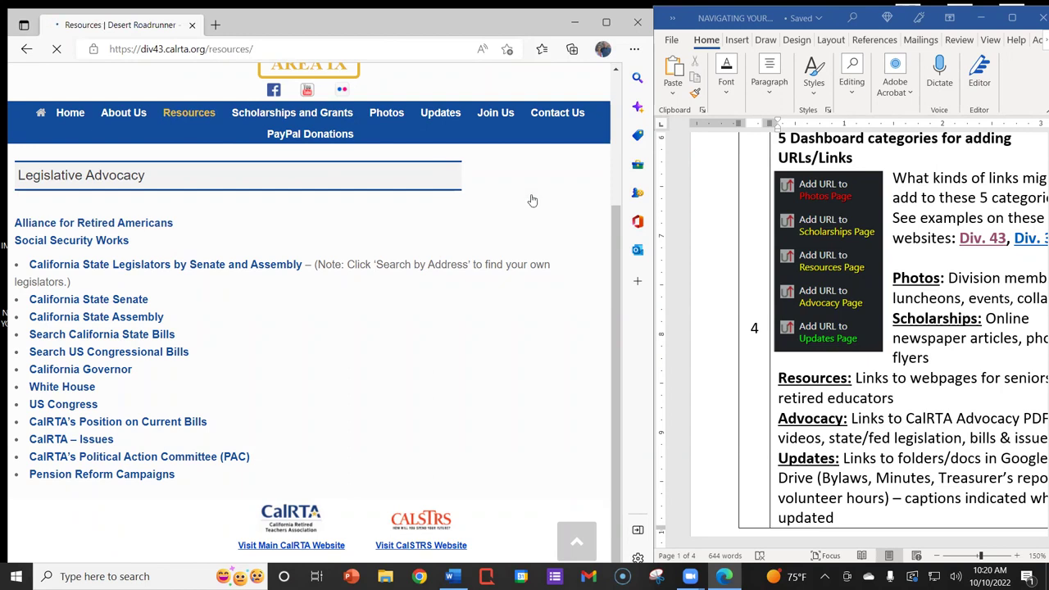
scroll(538, 197, down, 3)
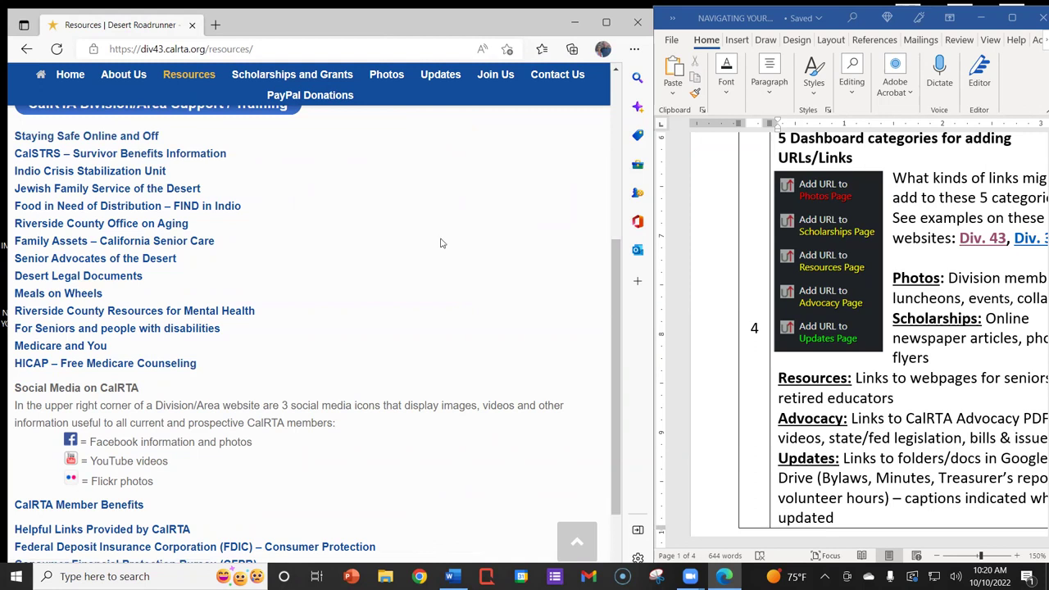
click(440, 75)
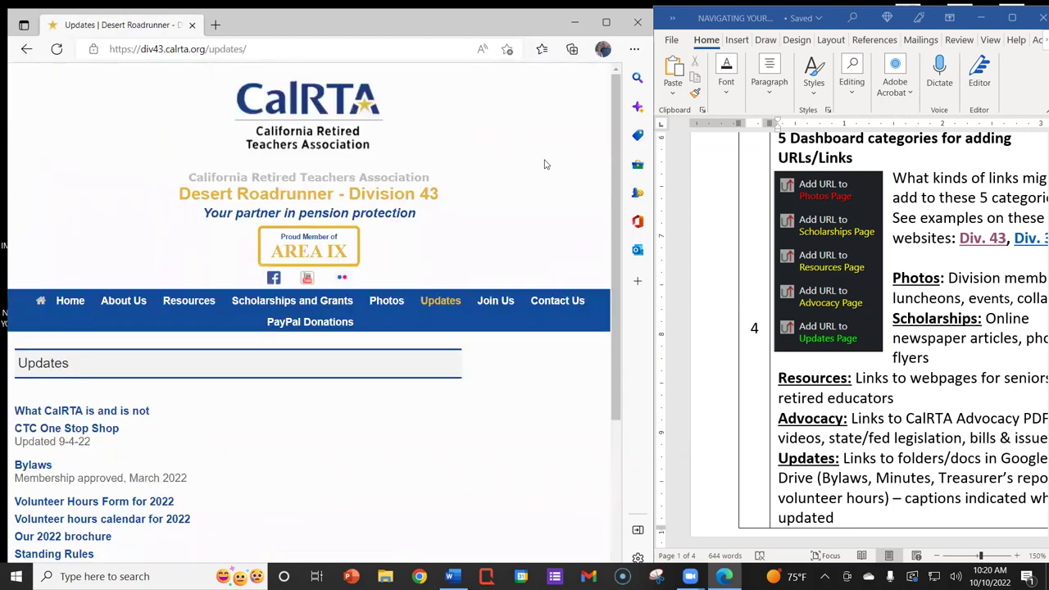
scroll(477, 344, down, 3)
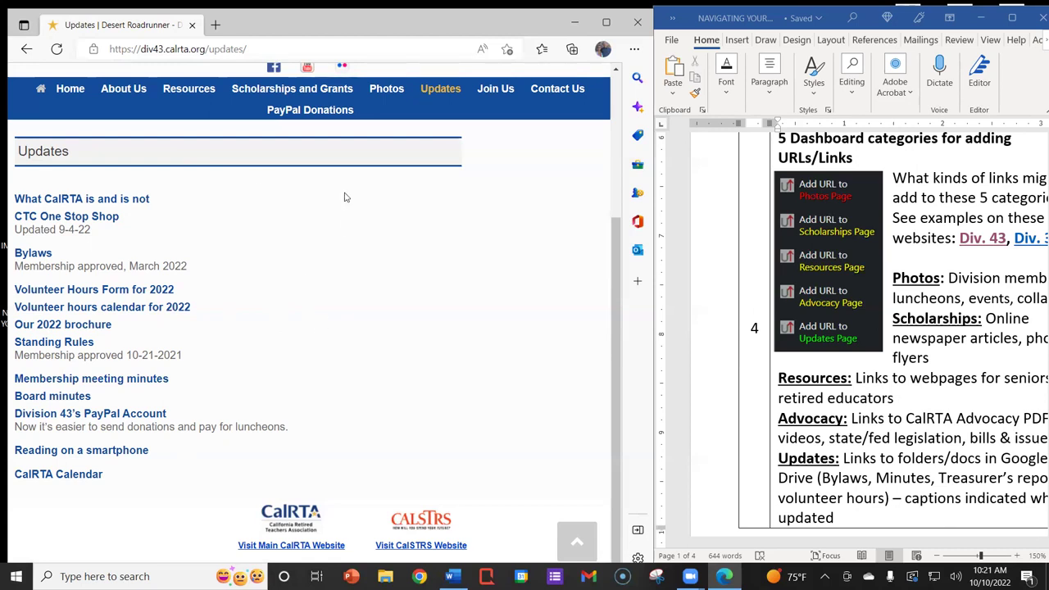
Close the Division 43 website, widen the Word window and highlight the Resources, Advocacy and Updates descriptions in row 4
click(637, 22)
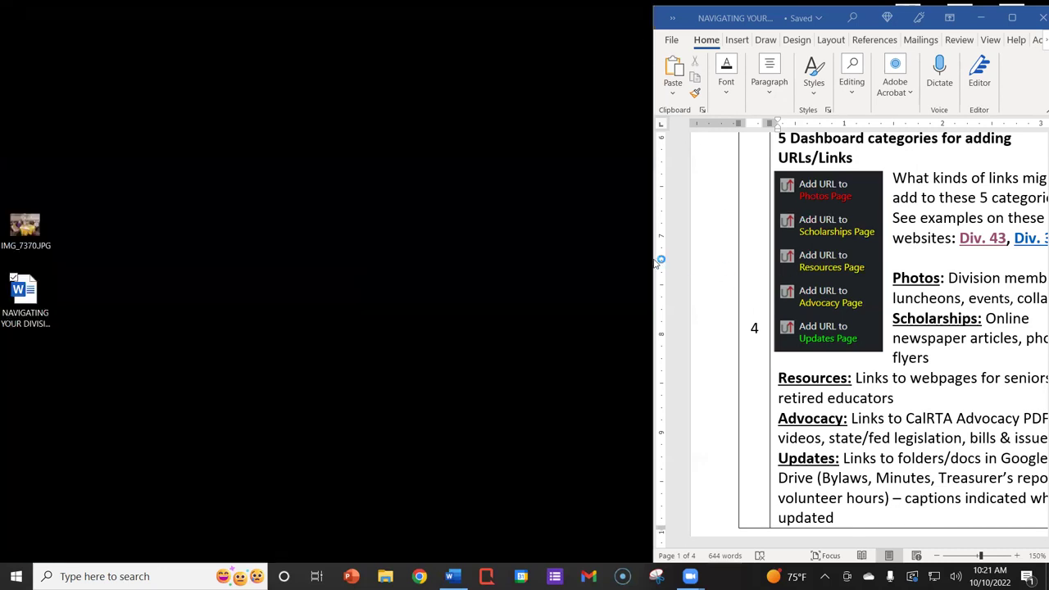
drag(647, 259, 192, 259)
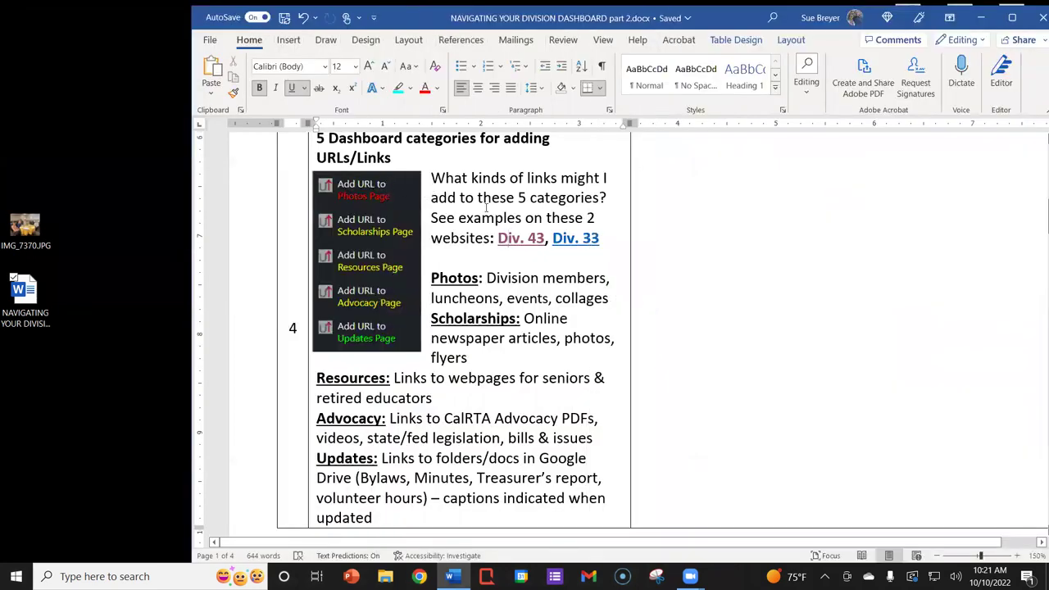
scroll(420, 328, down, 2)
drag(430, 279, 606, 414)
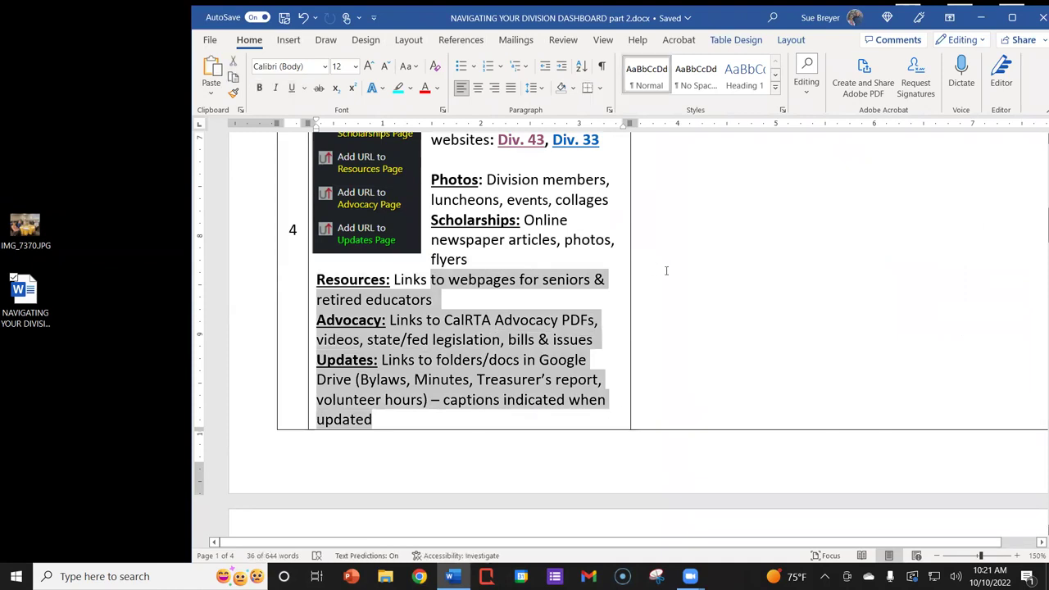
Show the website categories where URLs can be added and the dashboard login instructions in row 5 of the Word table
scroll(672, 245, down, 2)
scroll(709, 230, down, 5)
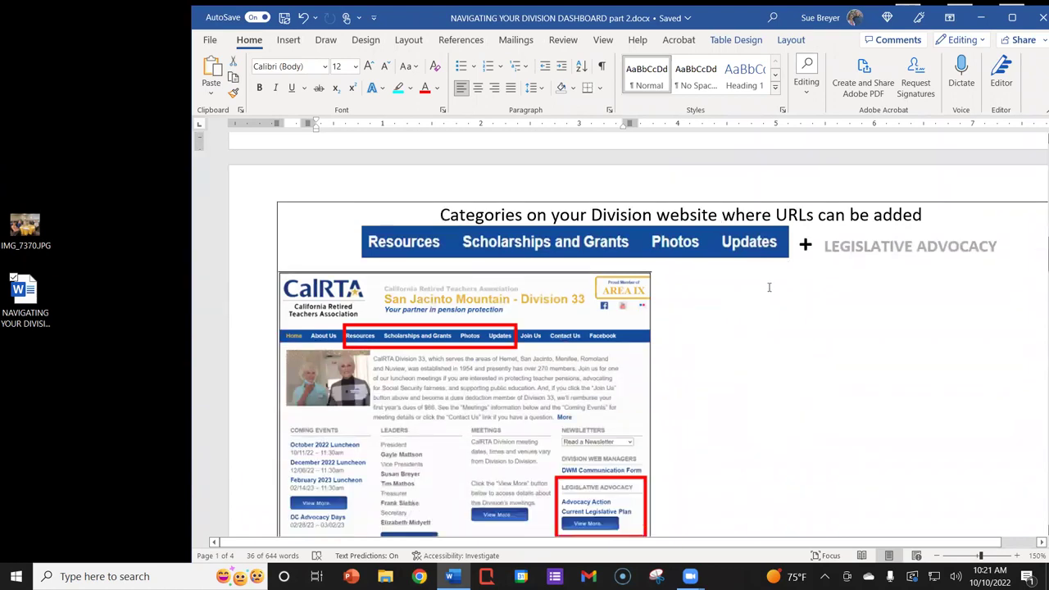
scroll(768, 287, down, 1)
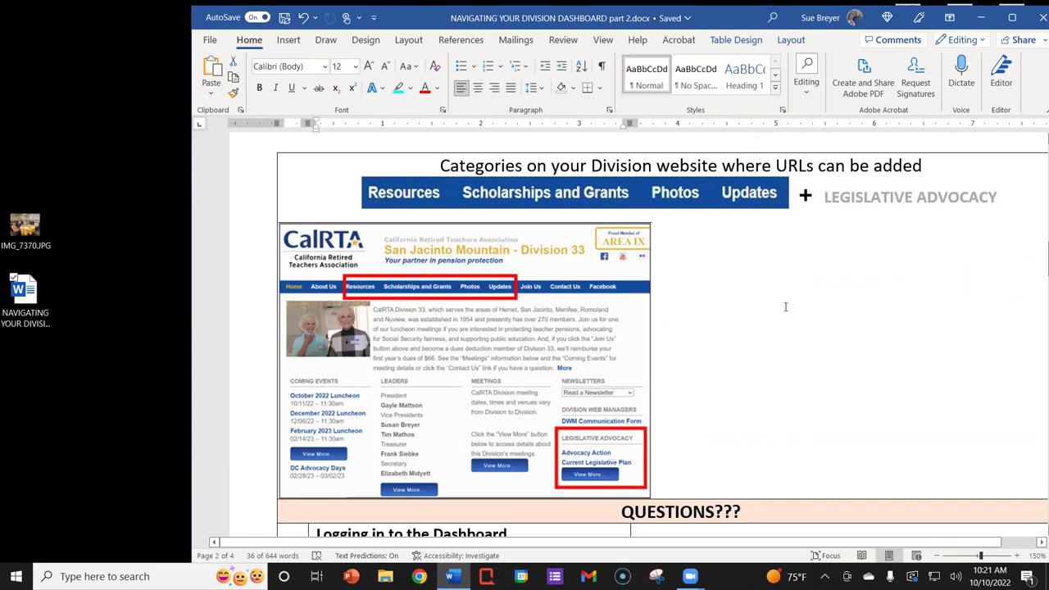
scroll(824, 259, down, 3)
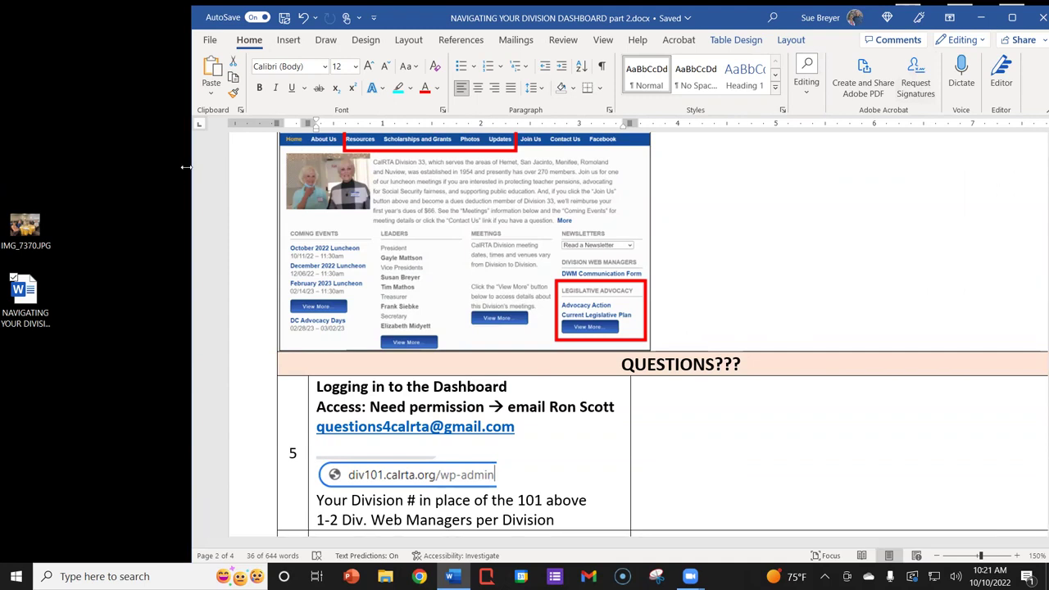
Narrow the Word window to a little over half the screen width
drag(186, 167, 196, 164)
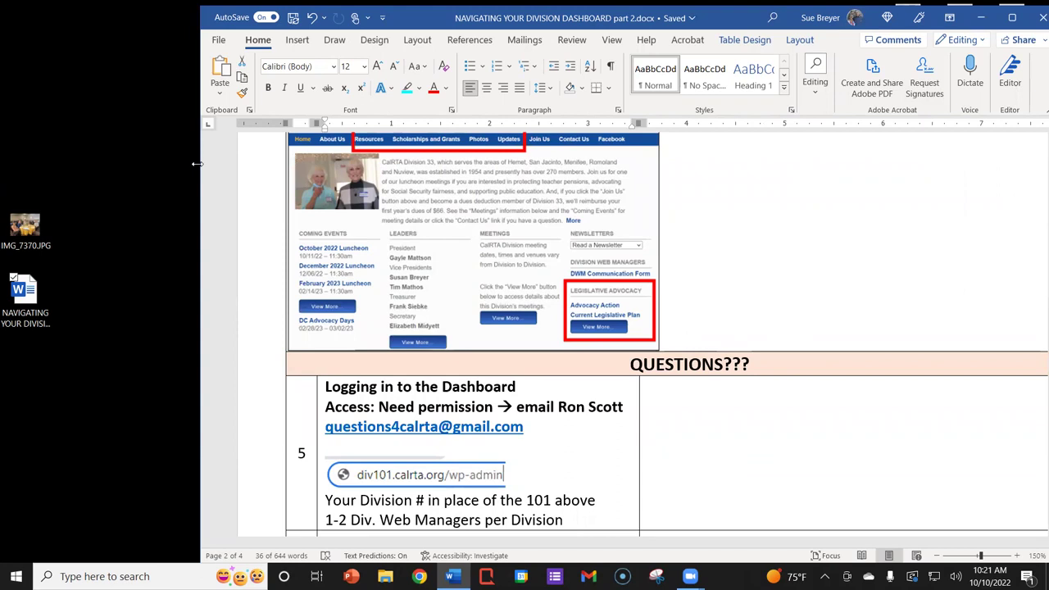
drag(195, 166, 192, 166)
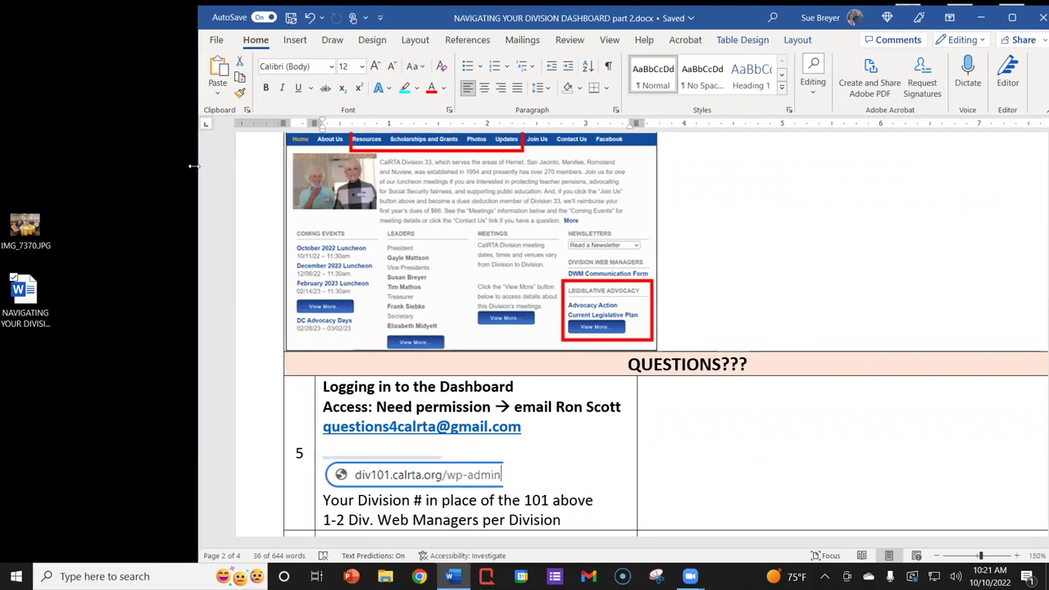
drag(194, 166, 463, 166)
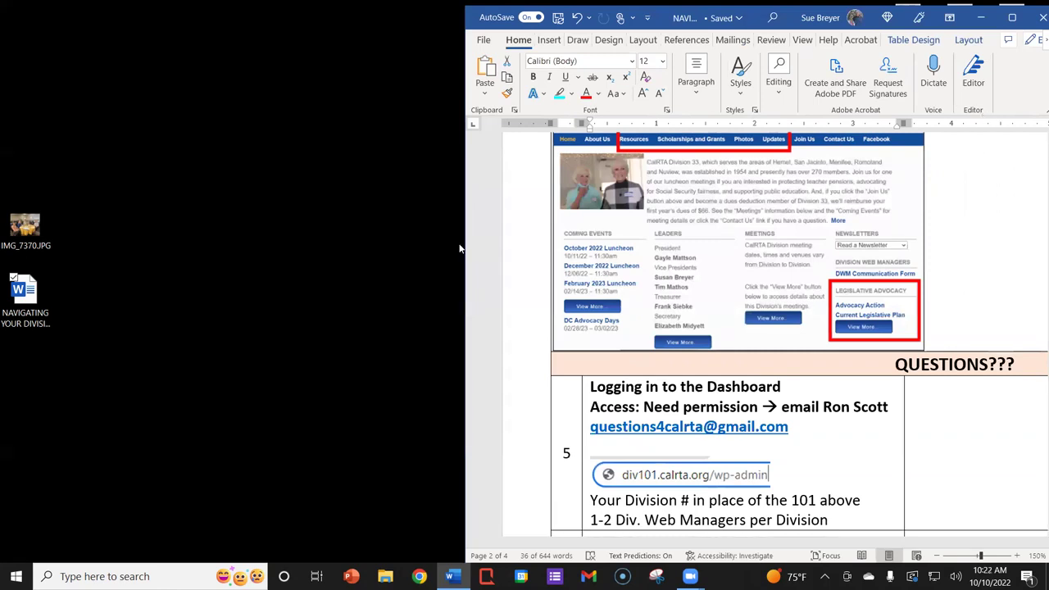
drag(462, 241, 487, 237)
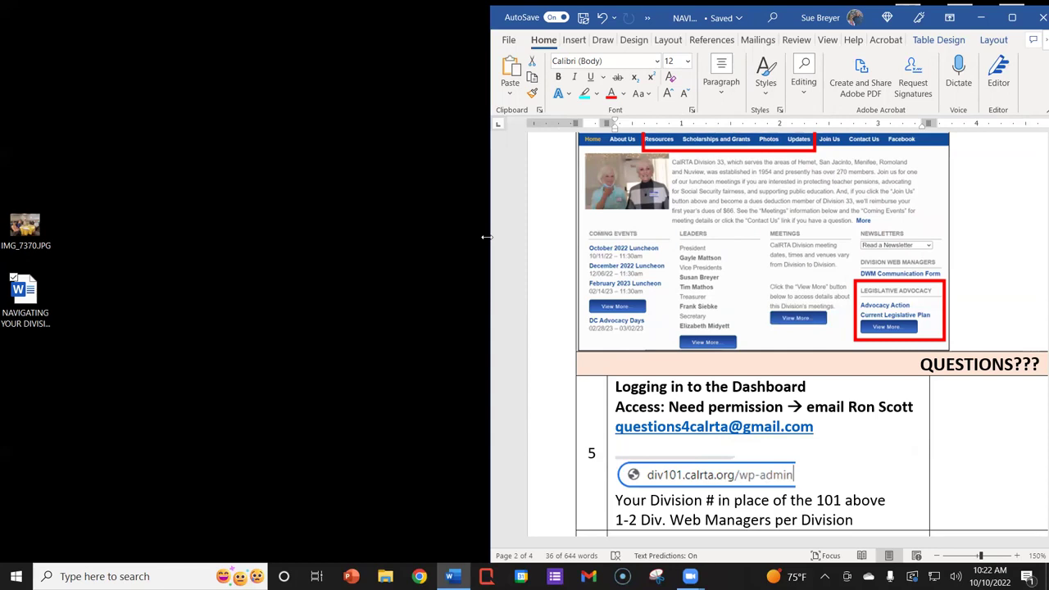
Clear the text selection and show the URL sources in row 3 and the five dashboard categories in row 4
scroll(655, 267, up, 10)
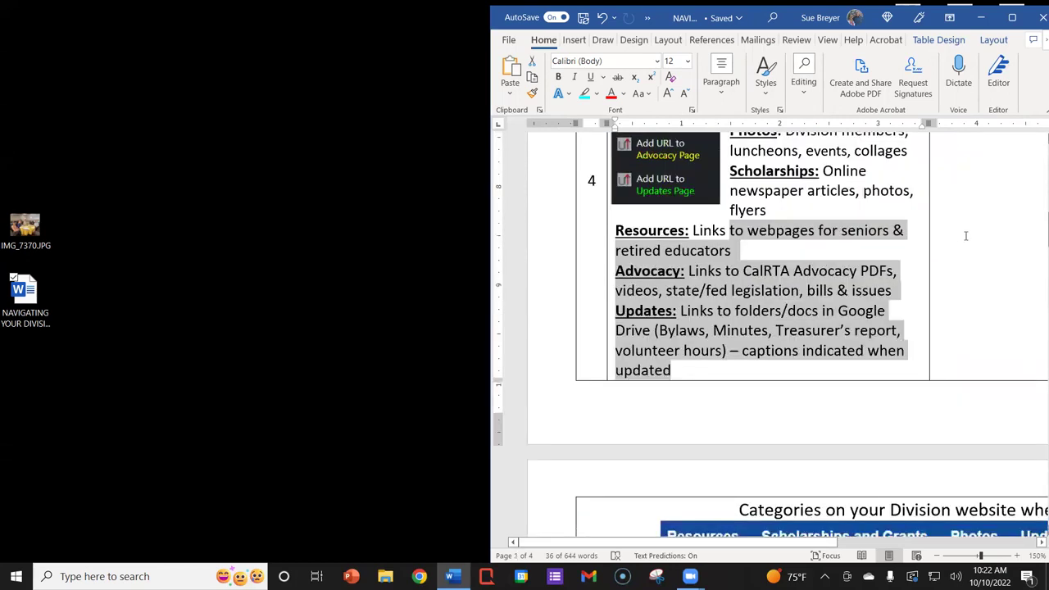
click(966, 236)
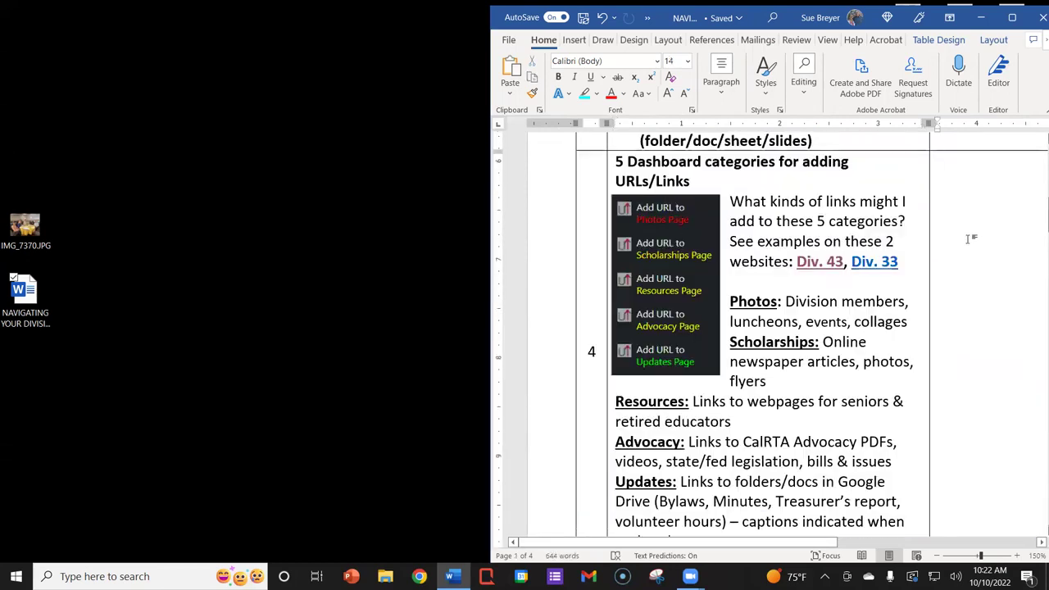
scroll(981, 235, down, 1)
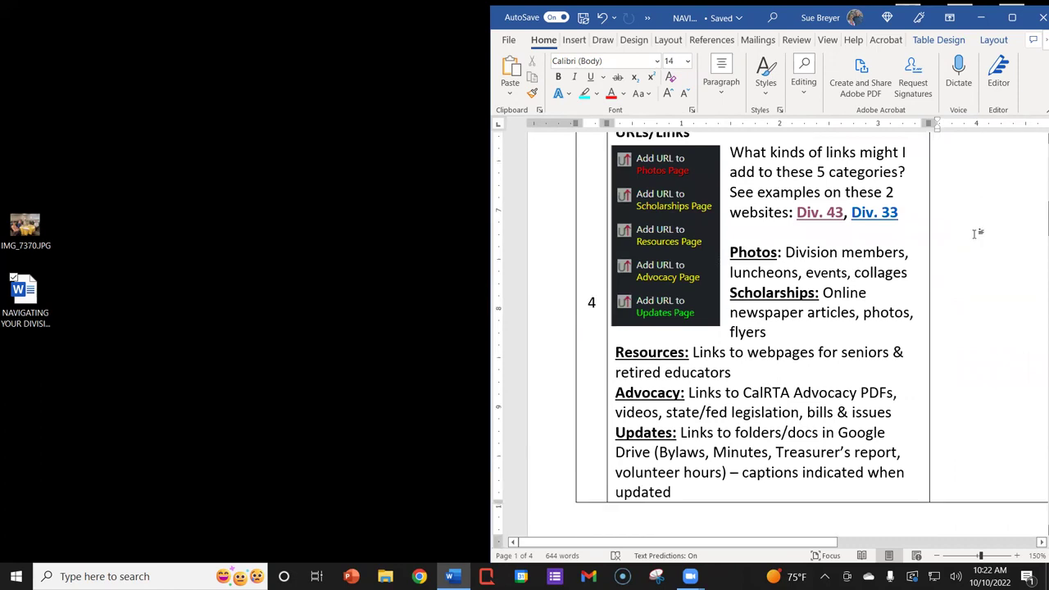
scroll(980, 237, up, 3)
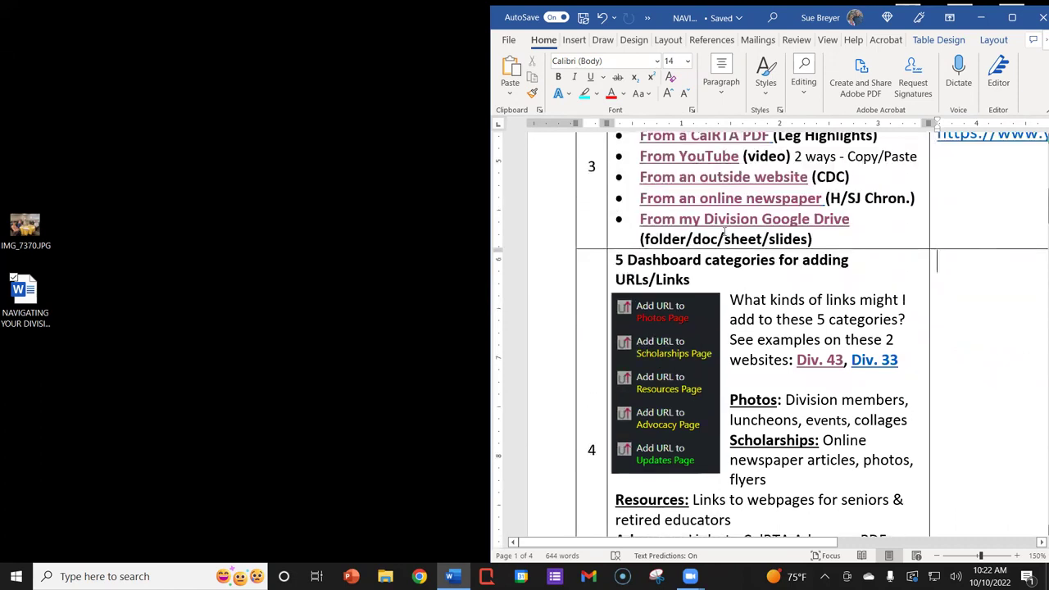
Widen the Word window and open the CalRTA website from row 3 in a wider browser window
drag(488, 217, 242, 181)
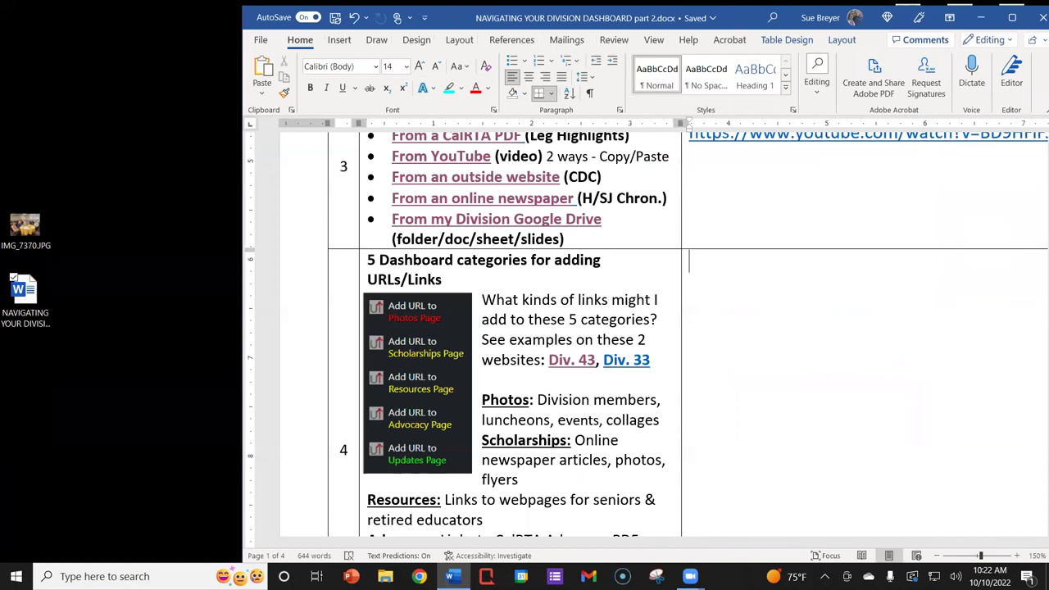
scroll(712, 313, up, 3)
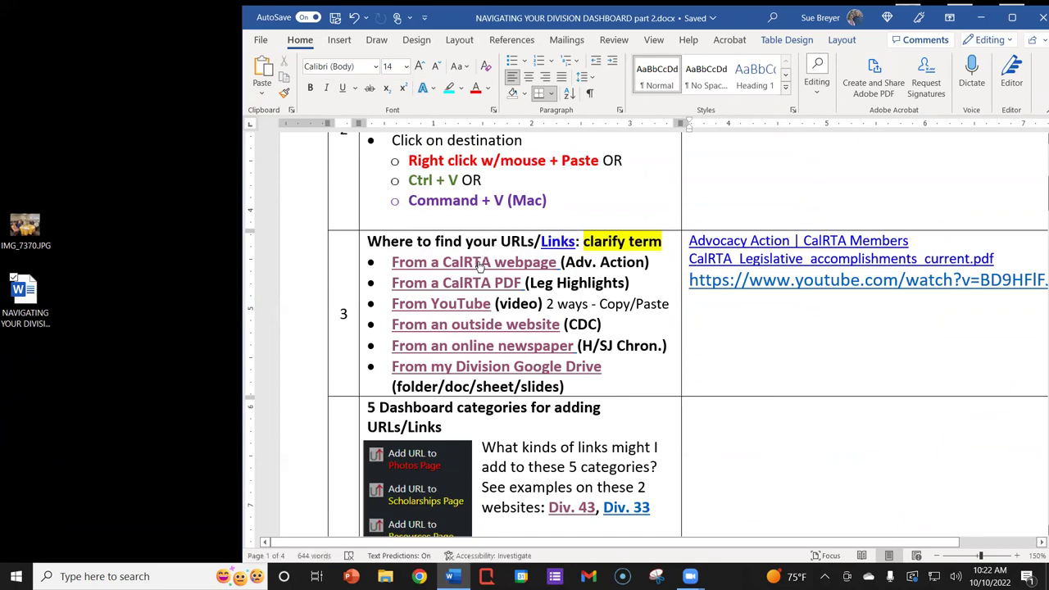
ctrl+click(557, 241)
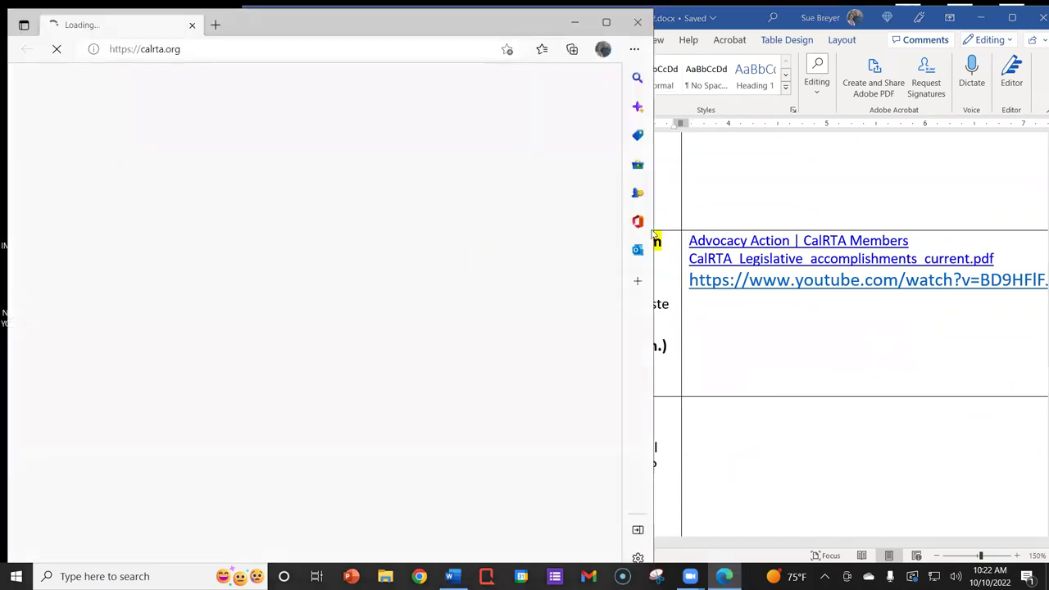
drag(653, 229, 868, 229)
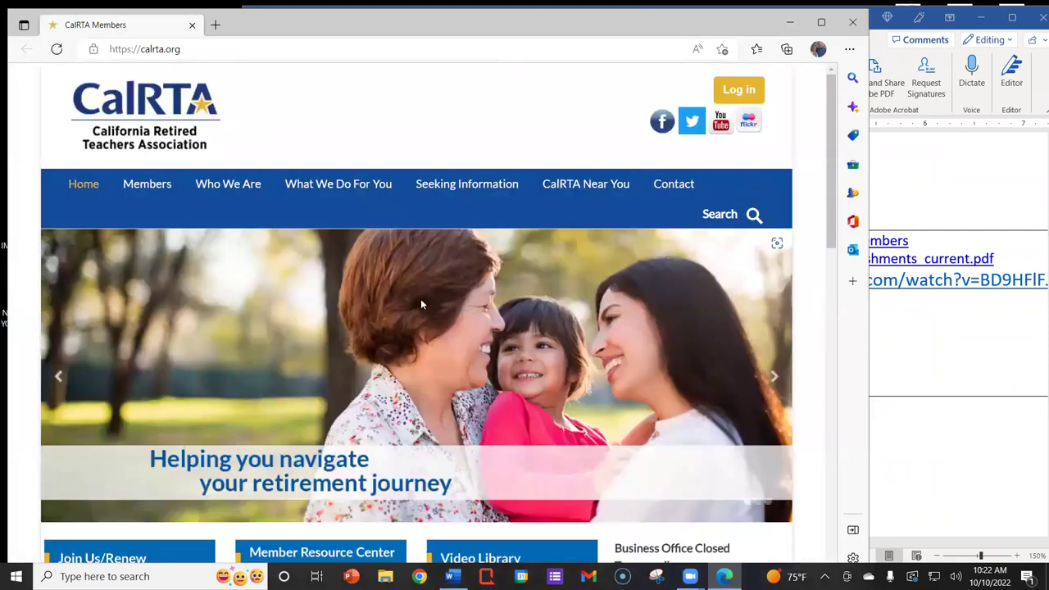
Open the informational flyer for the October 19, 2022 webinar from CalRTA's Pre-Retirement Workshops page
scroll(587, 249, down, 5)
scroll(571, 291, down, 3)
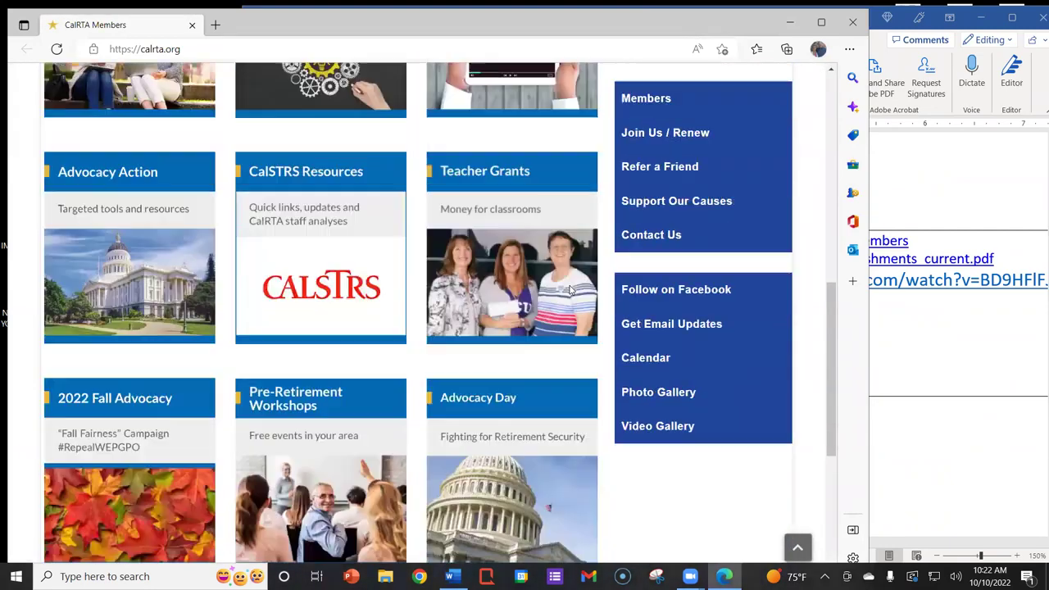
click(318, 365)
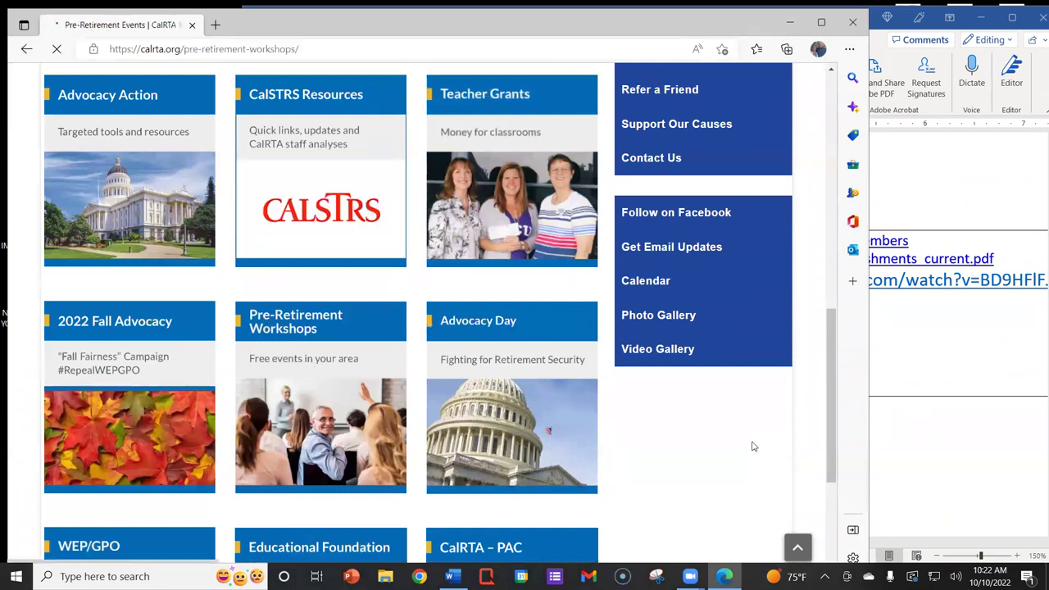
scroll(676, 307, down, 2)
scroll(684, 302, down, 2)
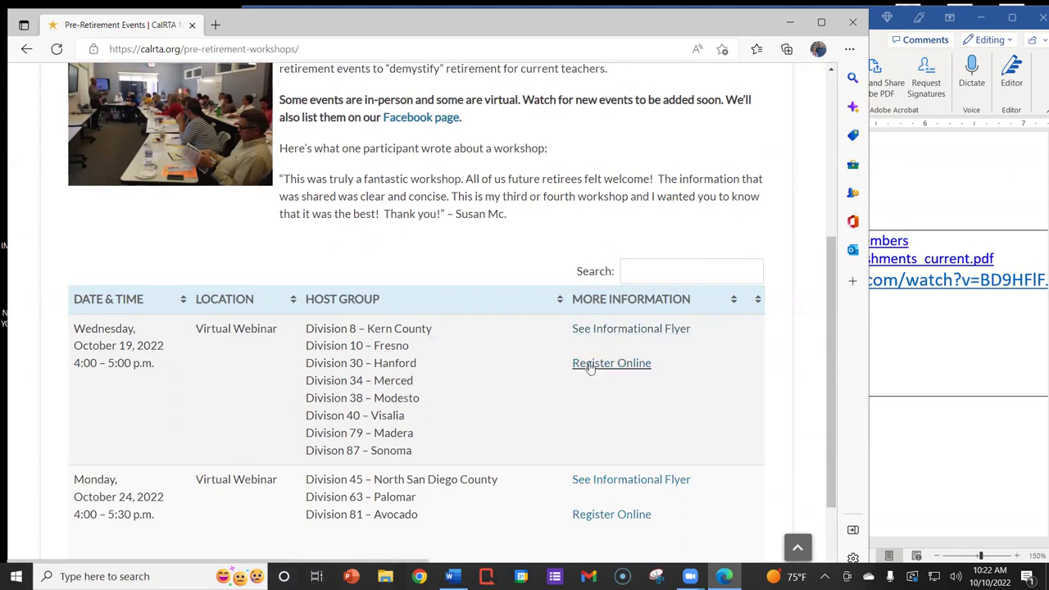
click(614, 330)
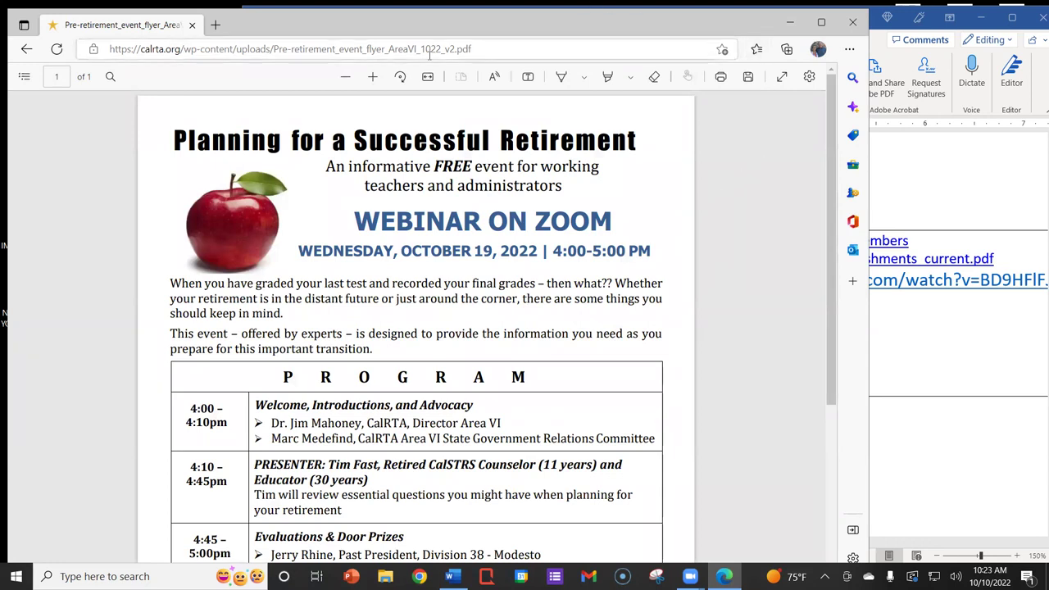
Copy the flyer's full web address and minimize the browser window
click(705, 53)
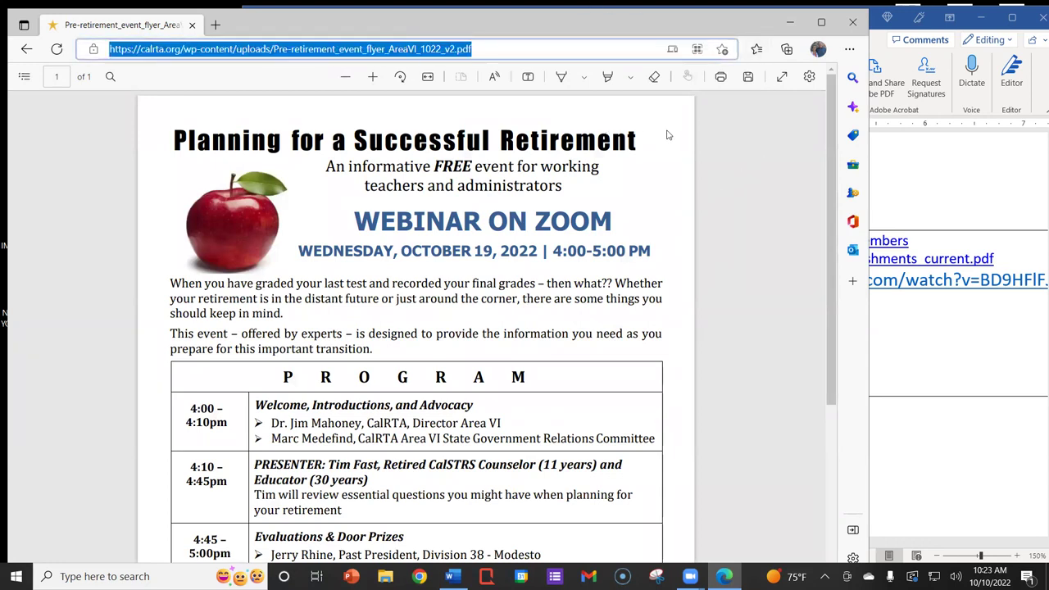
click(744, 151)
drag(490, 52, 86, 53)
right_click(263, 51)
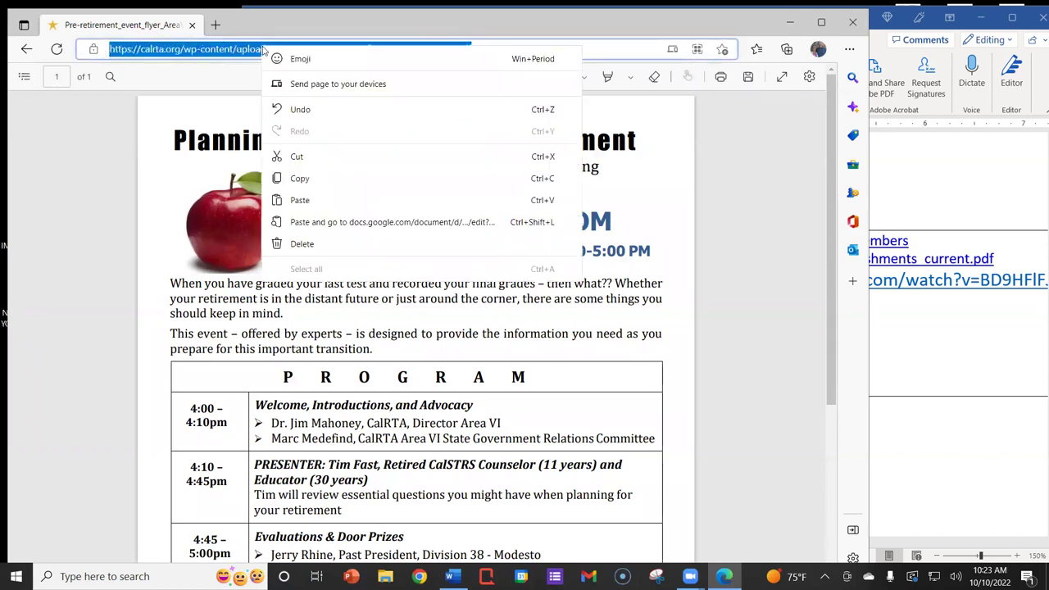
click(292, 180)
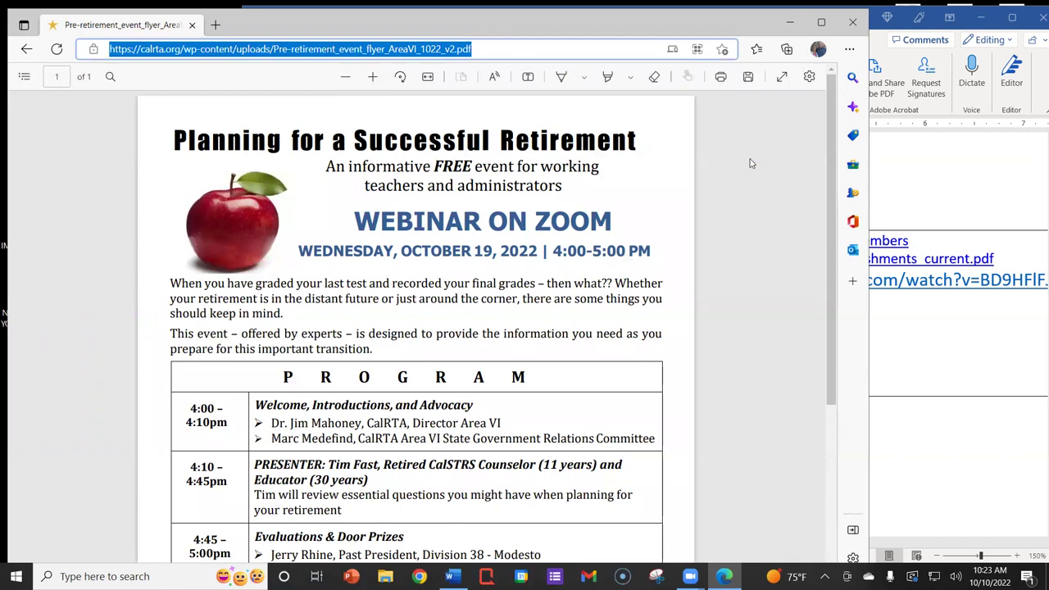
click(789, 22)
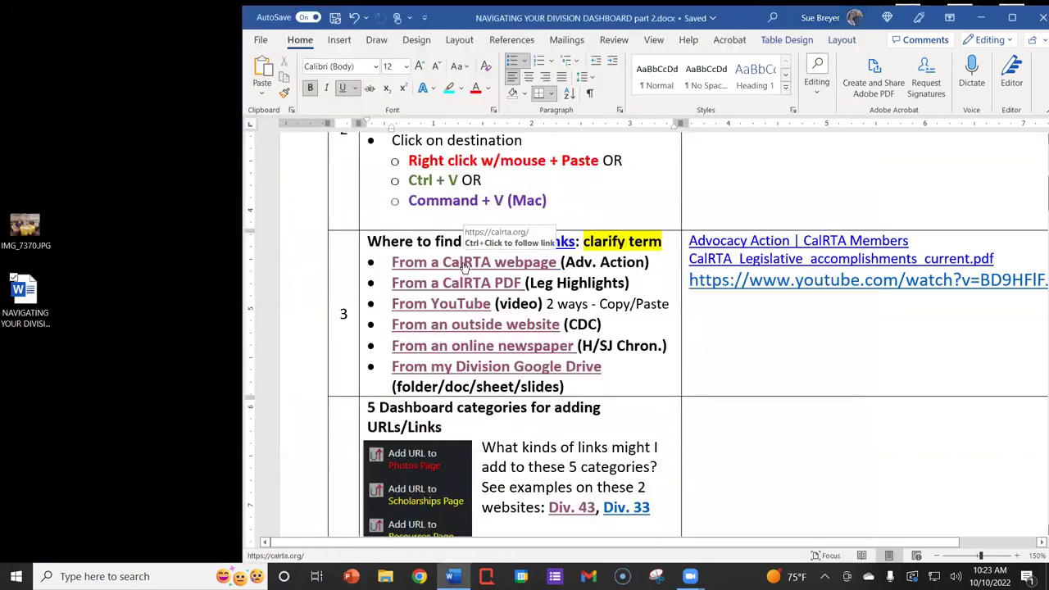
Reopen the CalRTA website from row 3 and open the online registration form for the October 19, 2022 pre-retirement webinar
ctrl+click(465, 262)
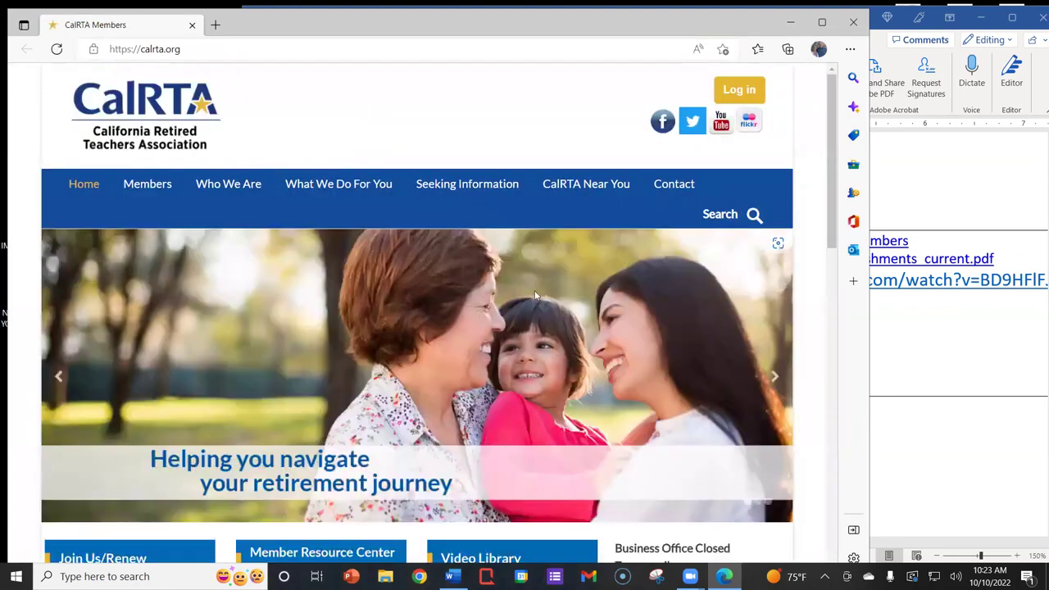
scroll(535, 295, down, 10)
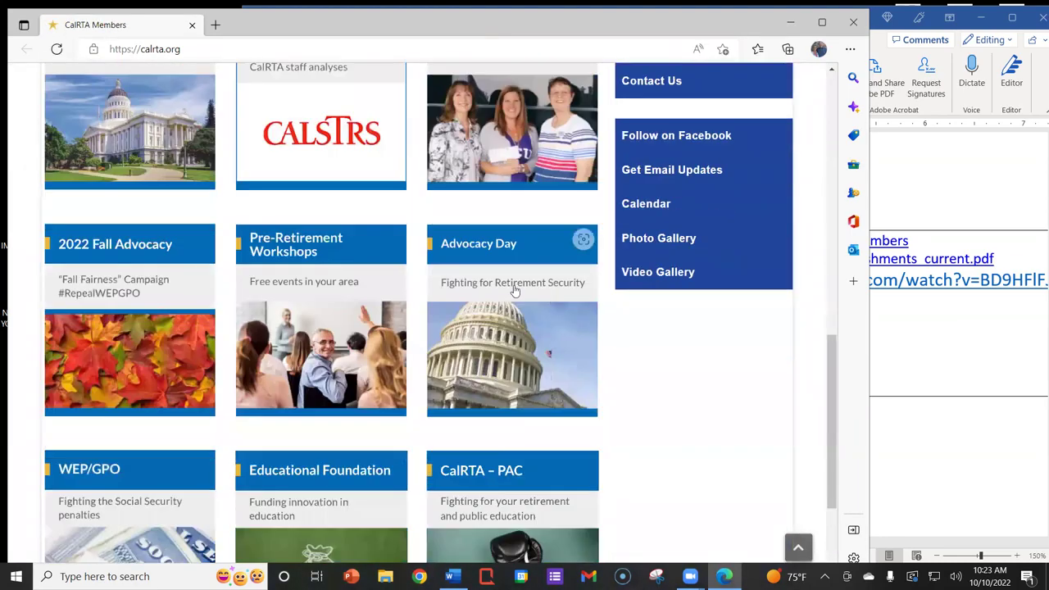
click(304, 279)
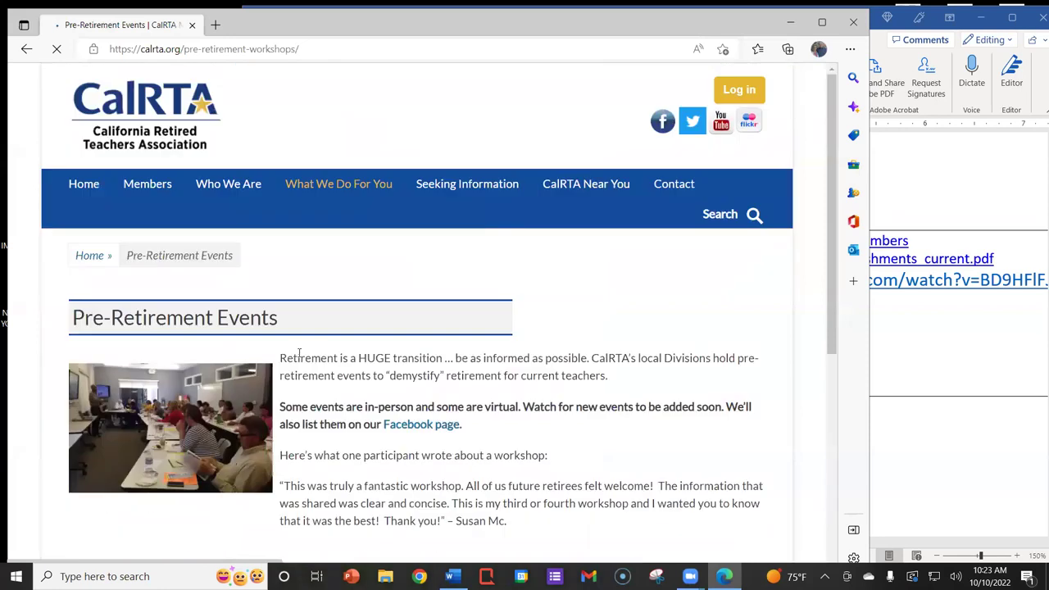
scroll(532, 312, down, 4)
scroll(544, 311, down, 1)
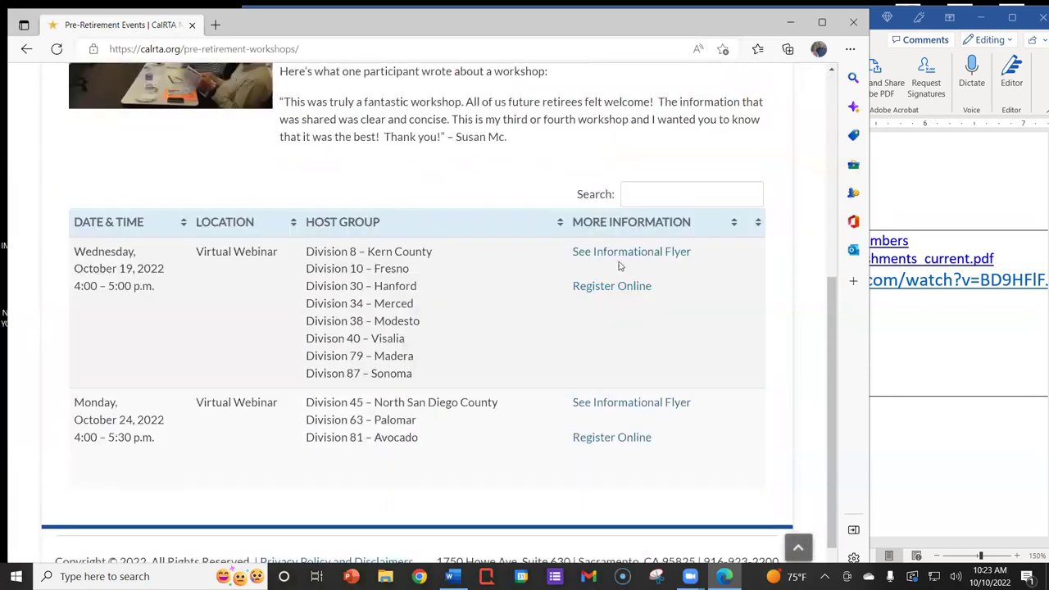
click(591, 293)
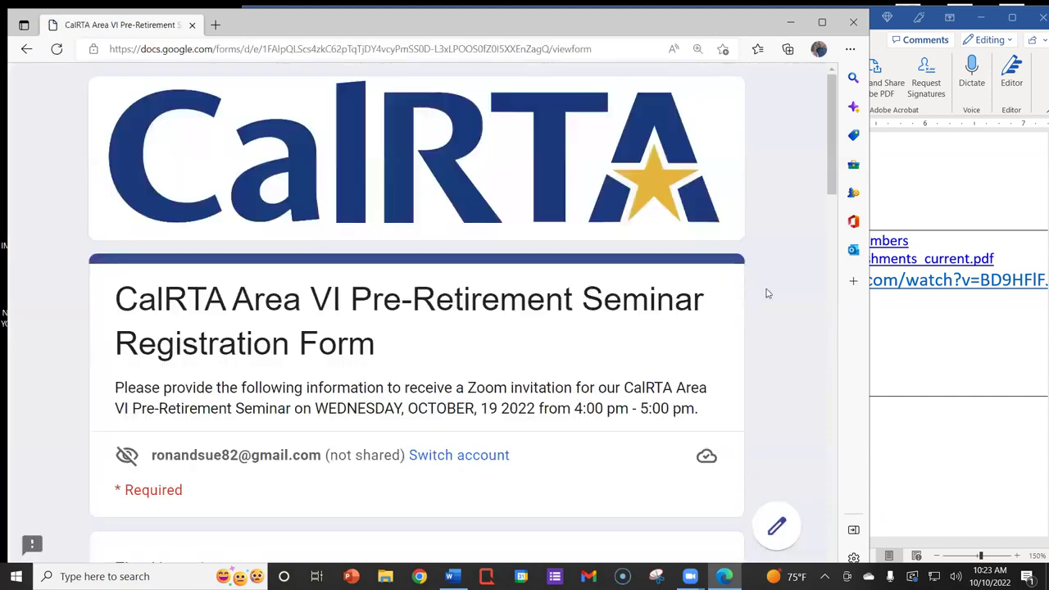
Look through the seminar registration form and widen the browser window to nearly the full screen width
scroll(782, 326, down, 3)
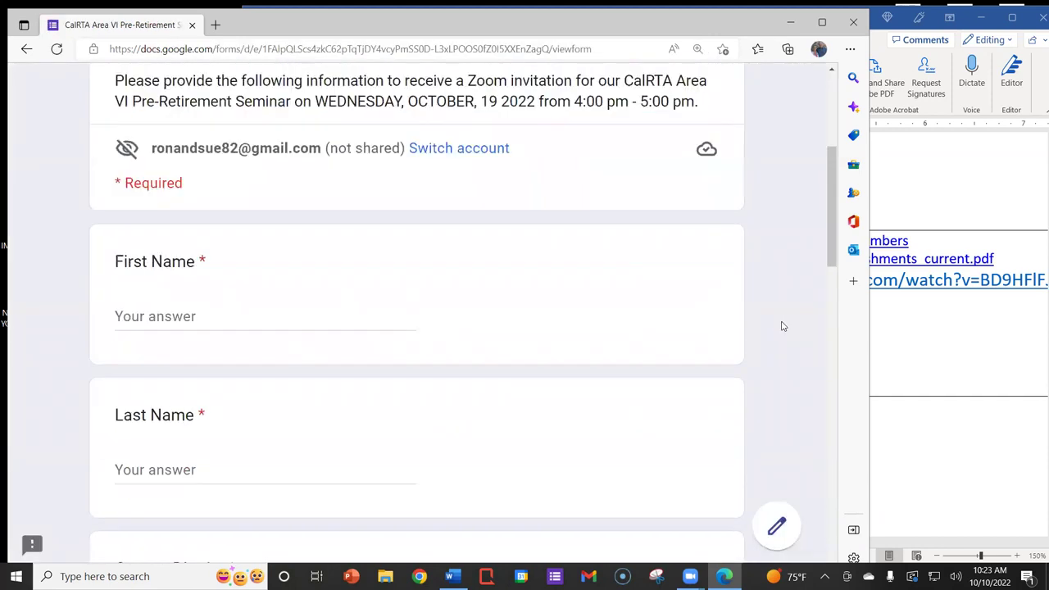
scroll(782, 326, up, 3)
scroll(780, 328, down, 4)
scroll(781, 326, up, 4)
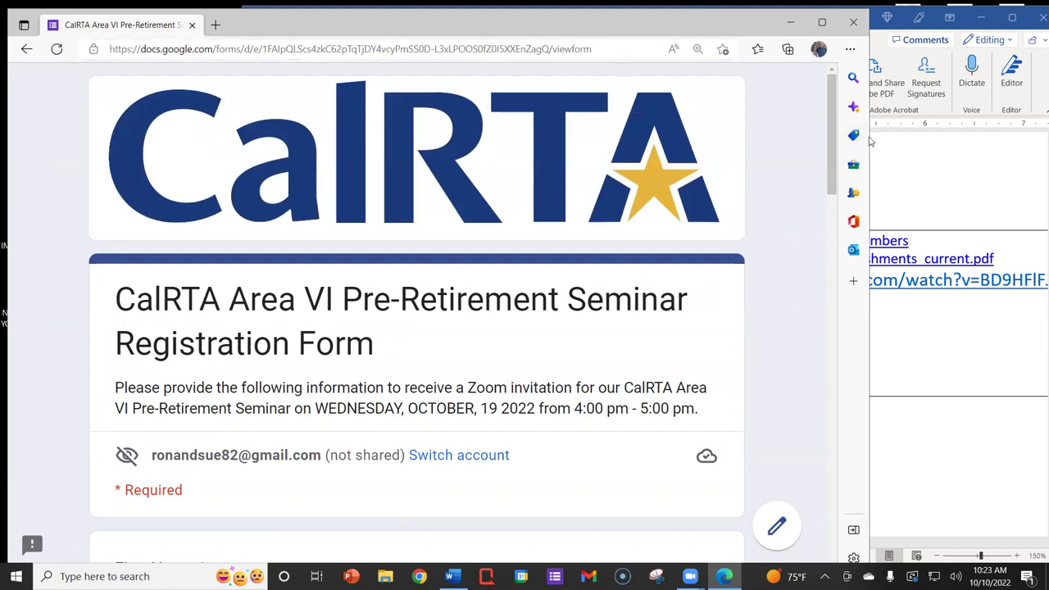
drag(873, 137, 988, 138)
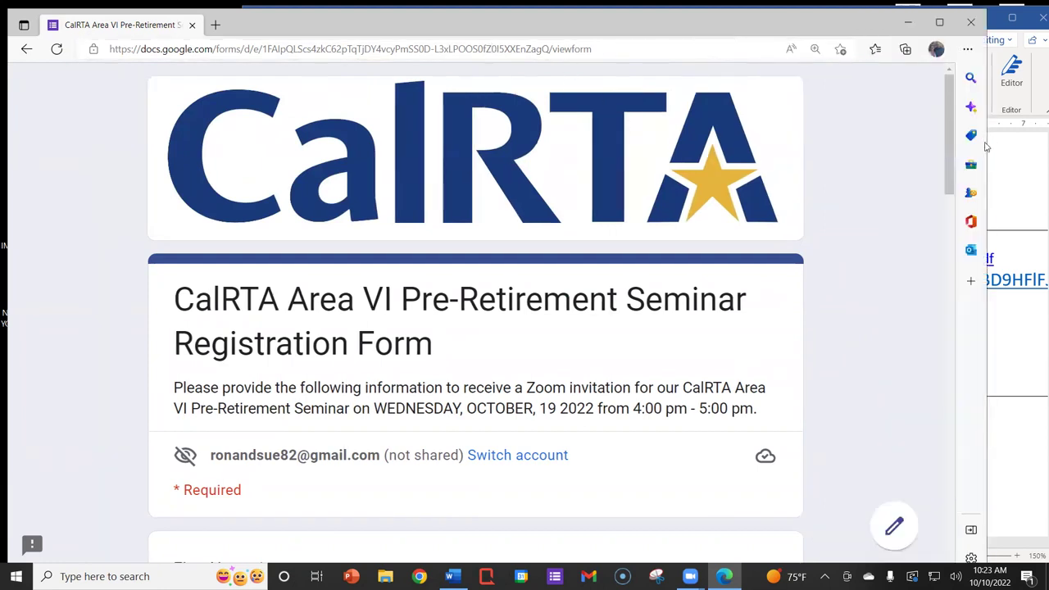
Select the registration form's web address, show the Copy option without using it, and close the browser window
click(522, 49)
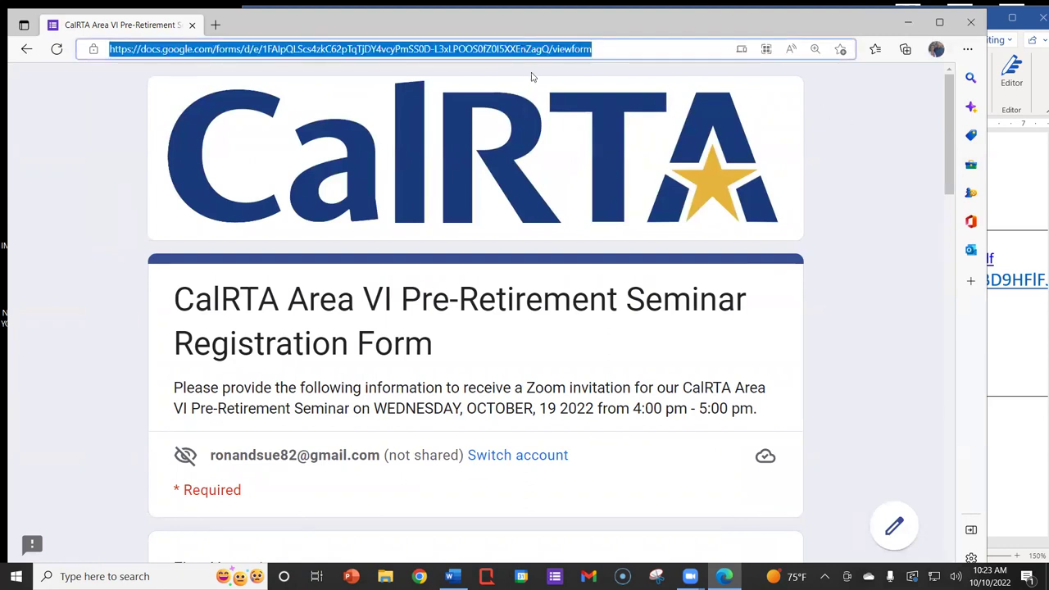
right_click(509, 49)
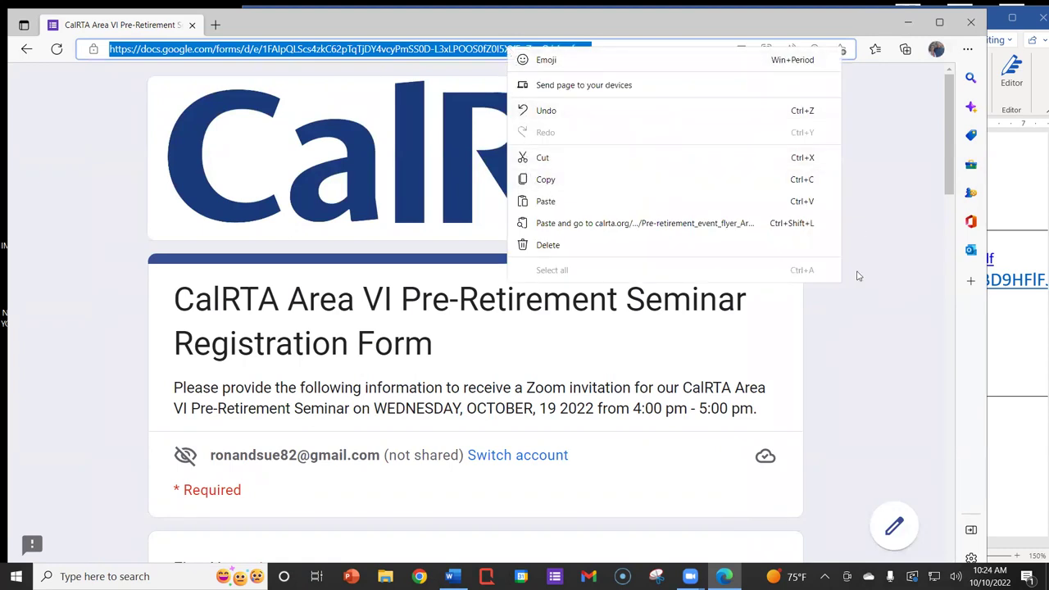
click(855, 326)
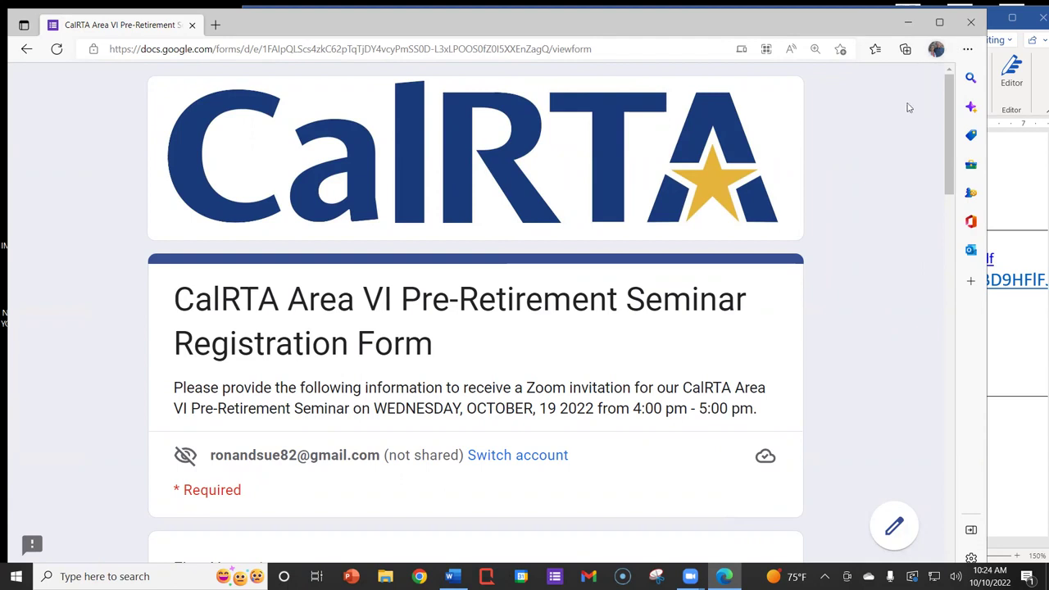
click(973, 24)
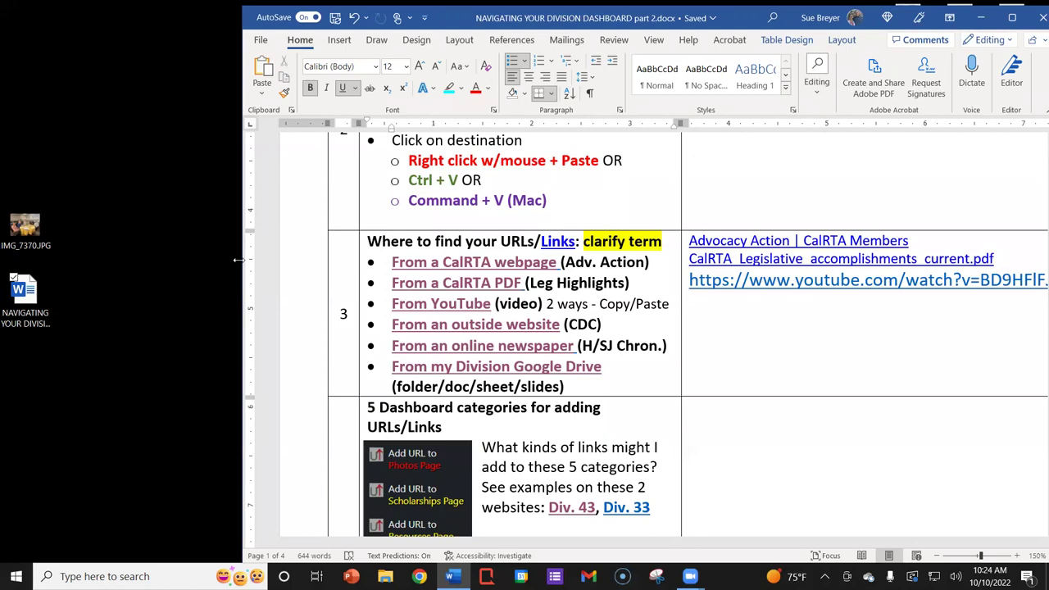
Narrow the Word window to about two thirds of the screen and show the dashboard login instructions in rows 5 and 6
drag(236, 260, 326, 260)
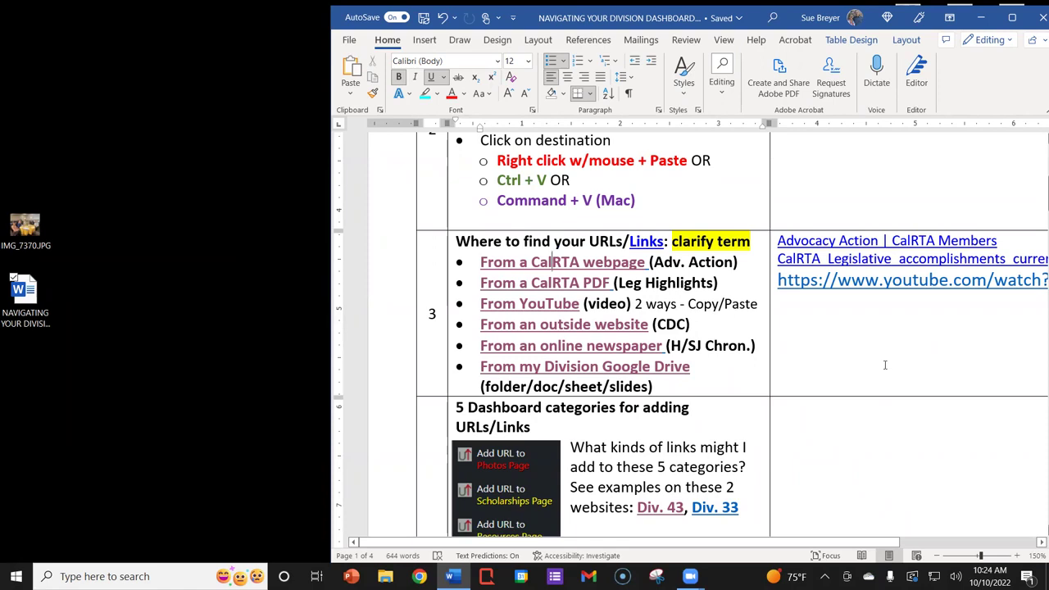
scroll(883, 366, down, 10)
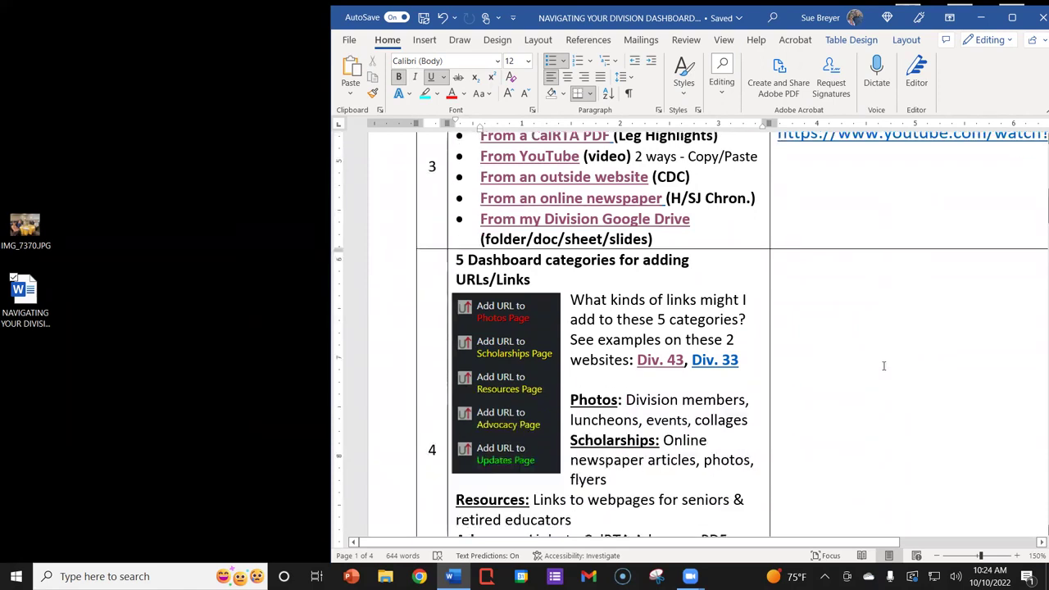
scroll(883, 365, down, 15)
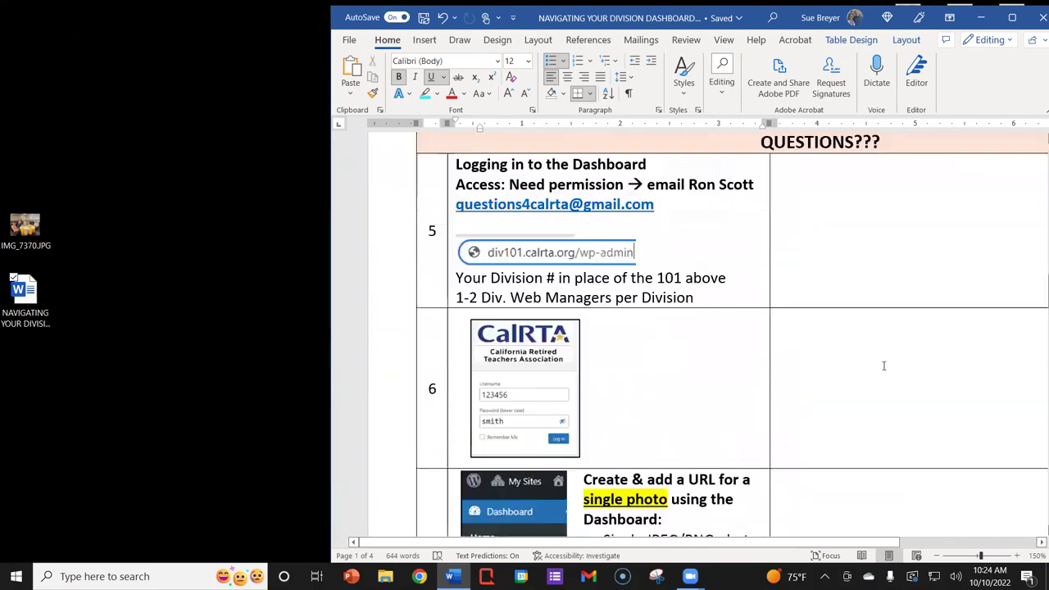
scroll(883, 365, down, 3)
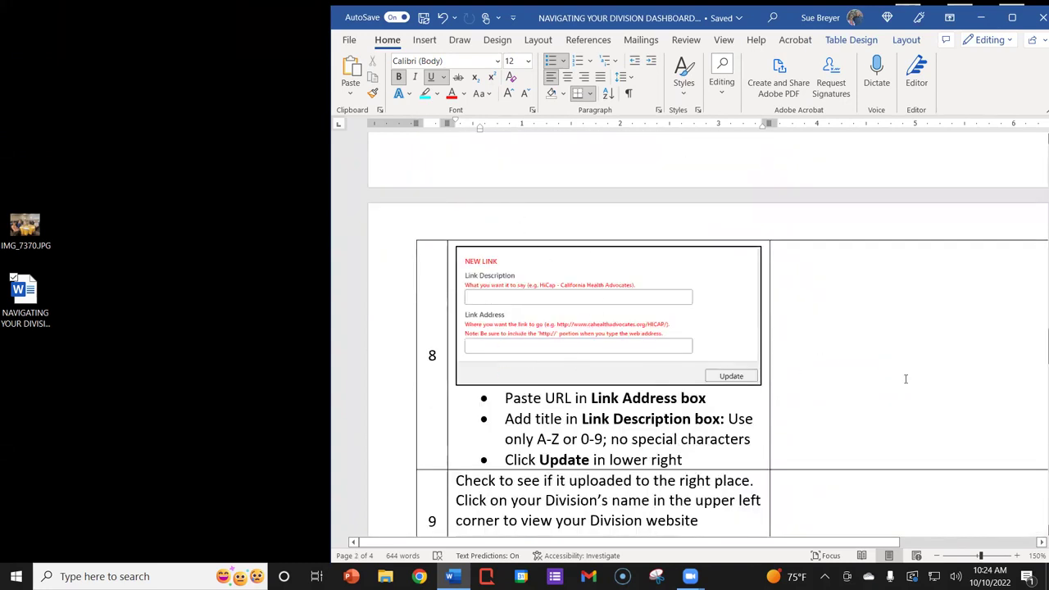
scroll(924, 360, up, 10)
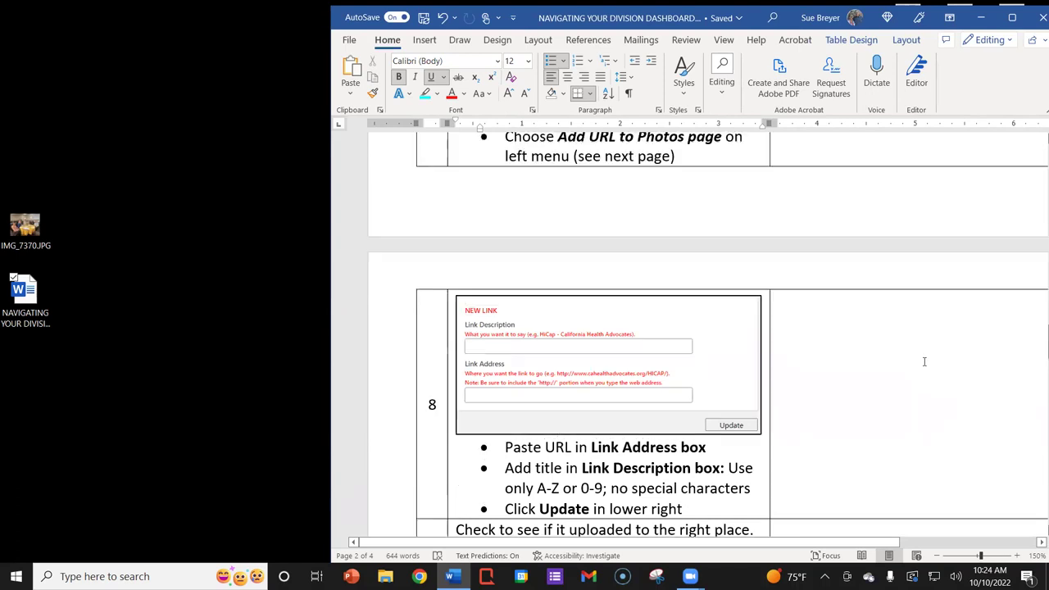
scroll(926, 359, up, 5)
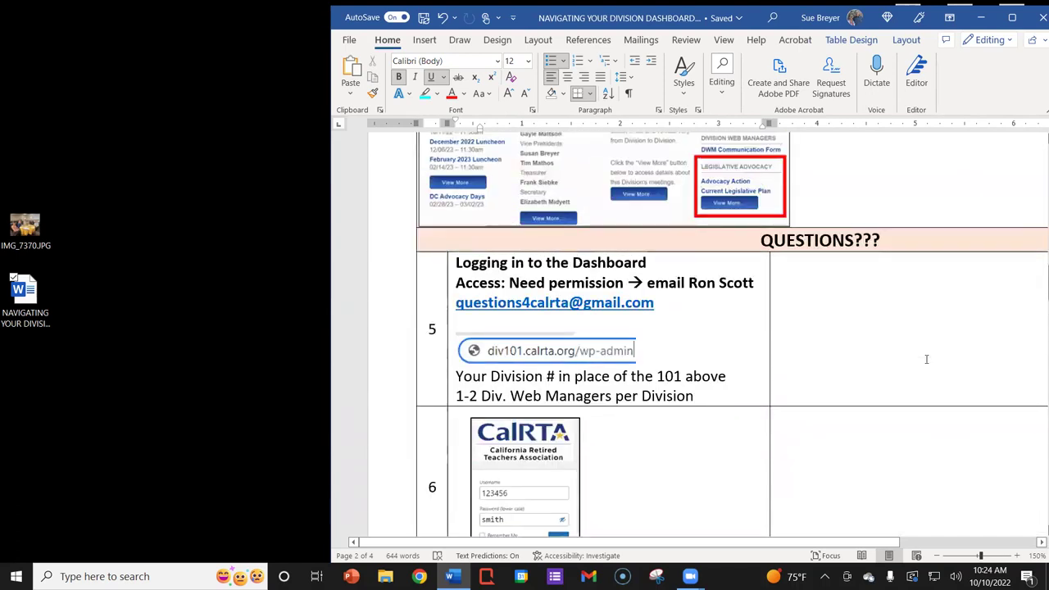
scroll(927, 359, down, 2)
scroll(928, 359, down, 2)
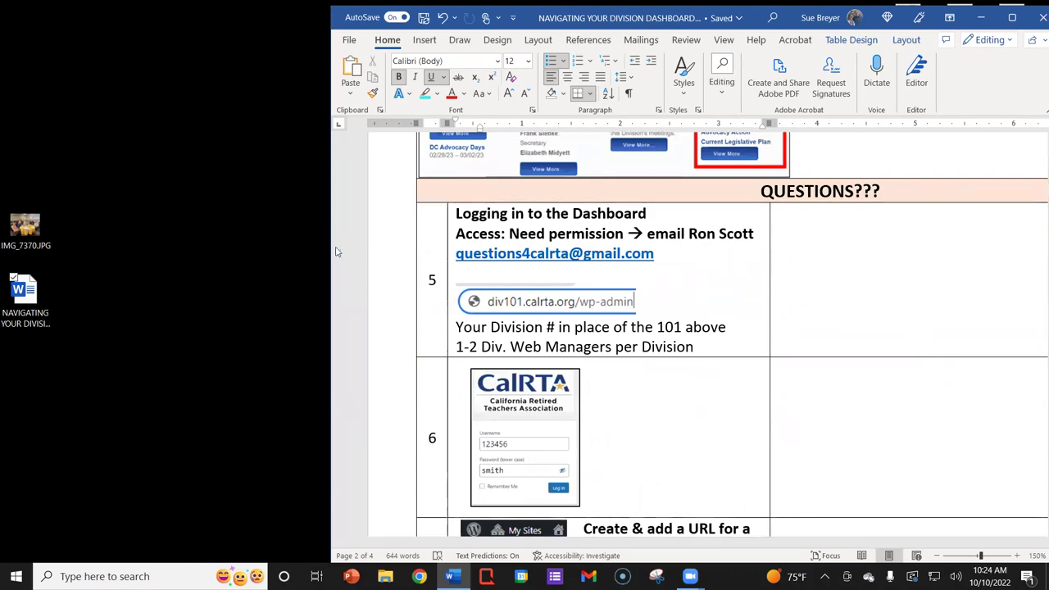
Narrow the Word window to about half the screen and open google.com in Chrome beside it
drag(328, 246, 400, 246)
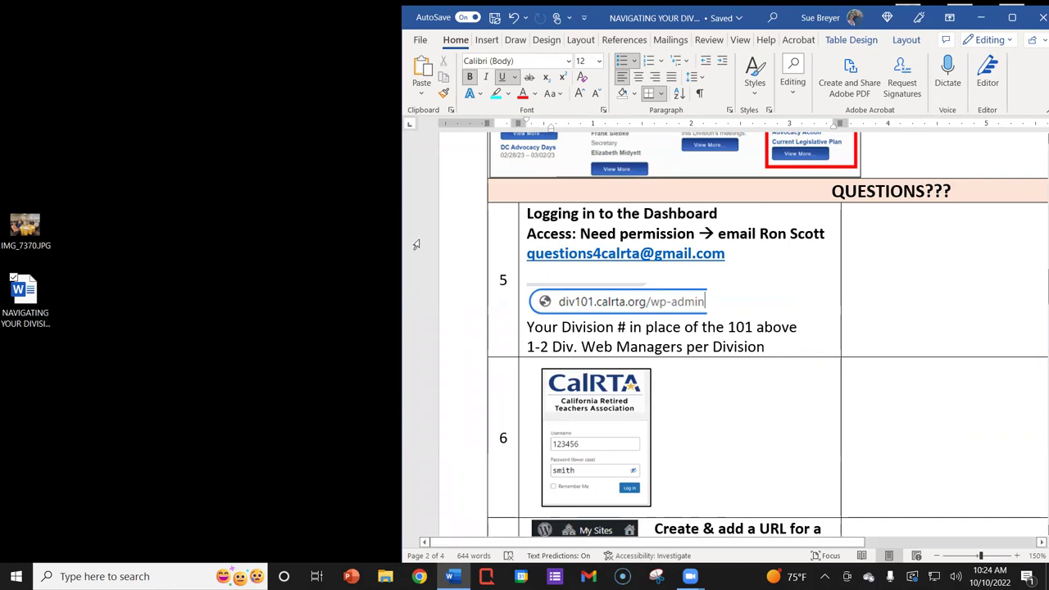
drag(397, 237, 503, 227)
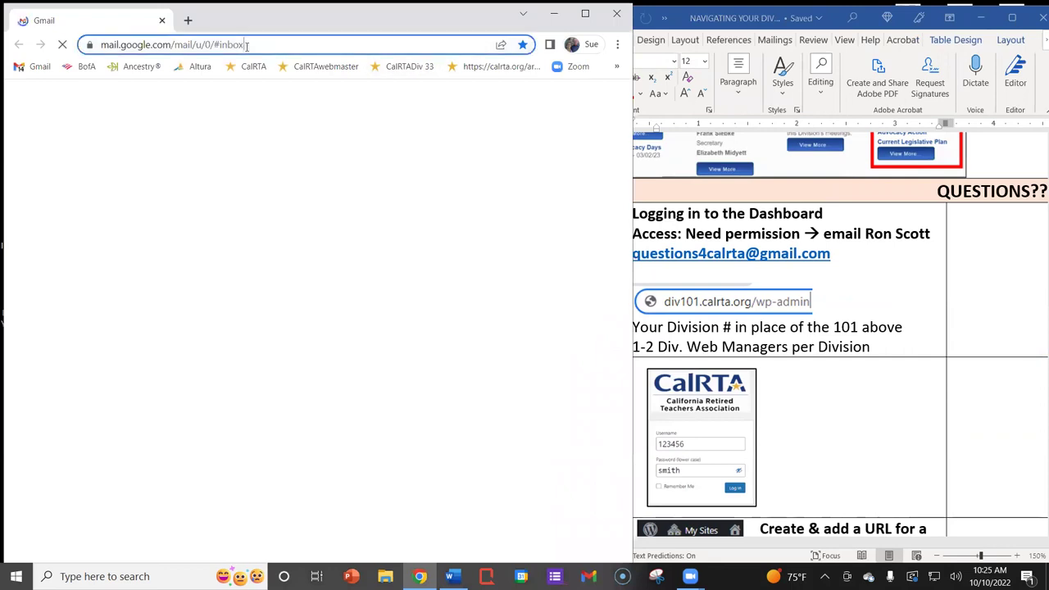
click(246, 46)
text(goo)
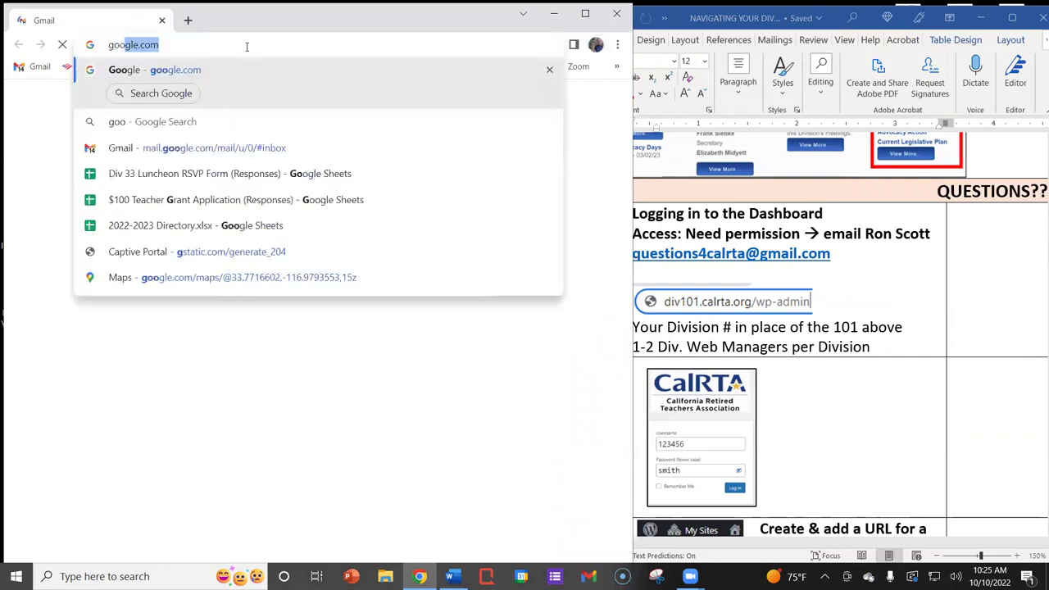
key(Return)
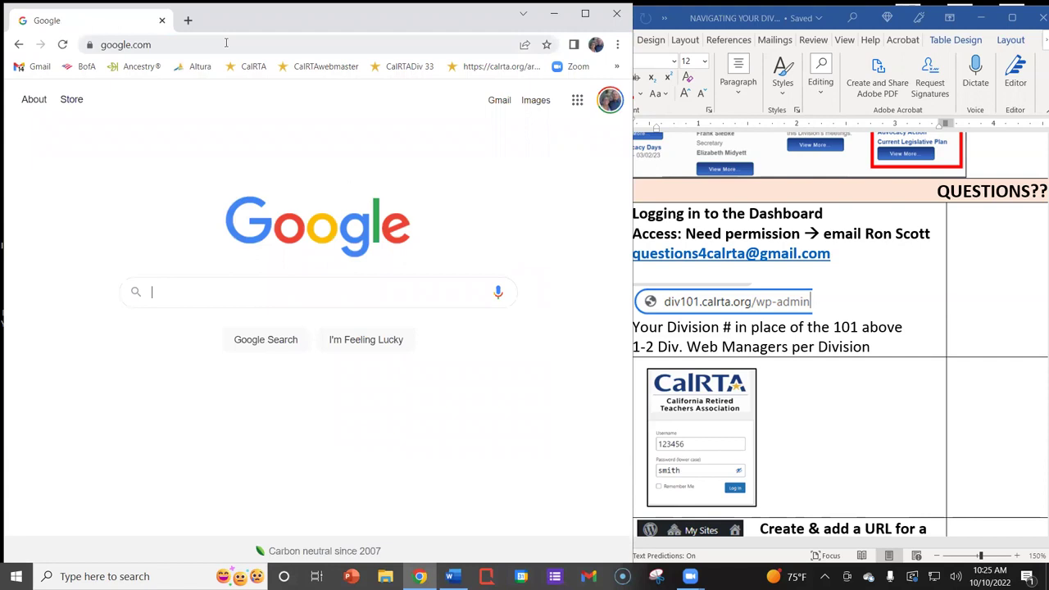
Narrow the browser window slightly and open div33.calrta.org/wp-admin beside the Word instructions
click(197, 37)
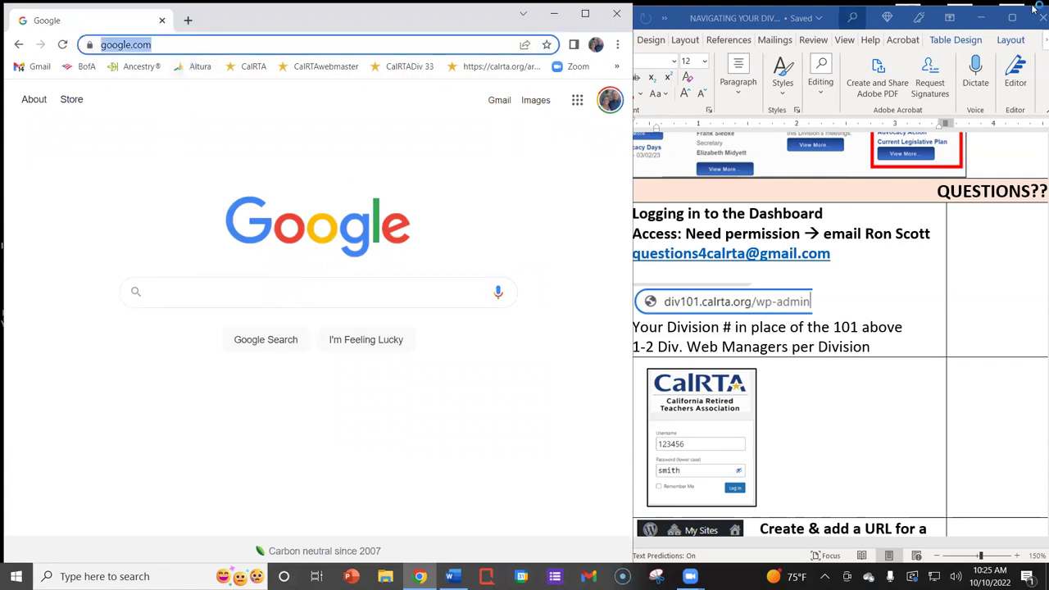
key(BackSpace)
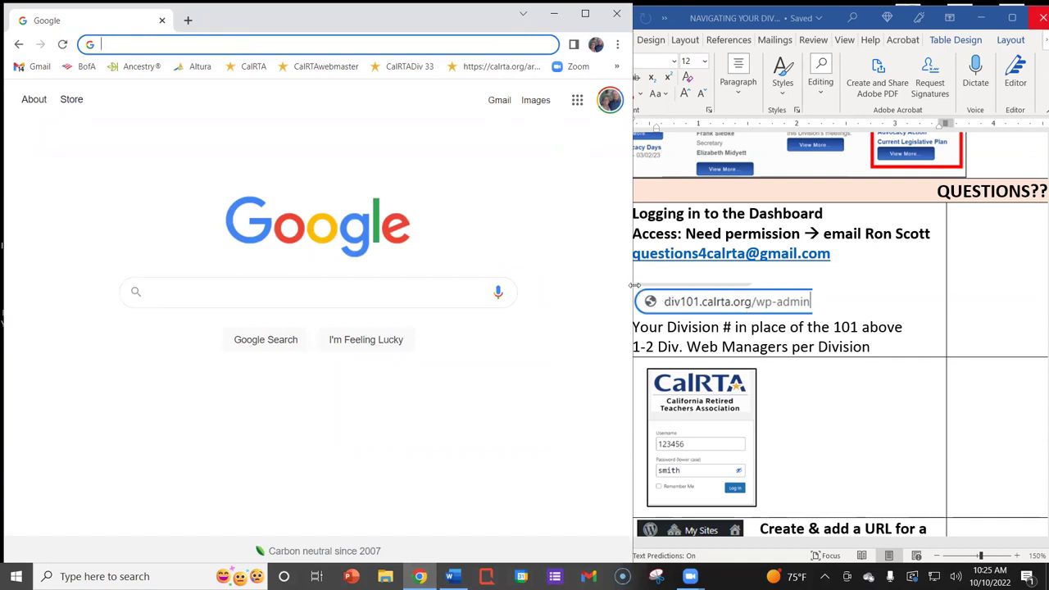
drag(635, 285, 591, 284)
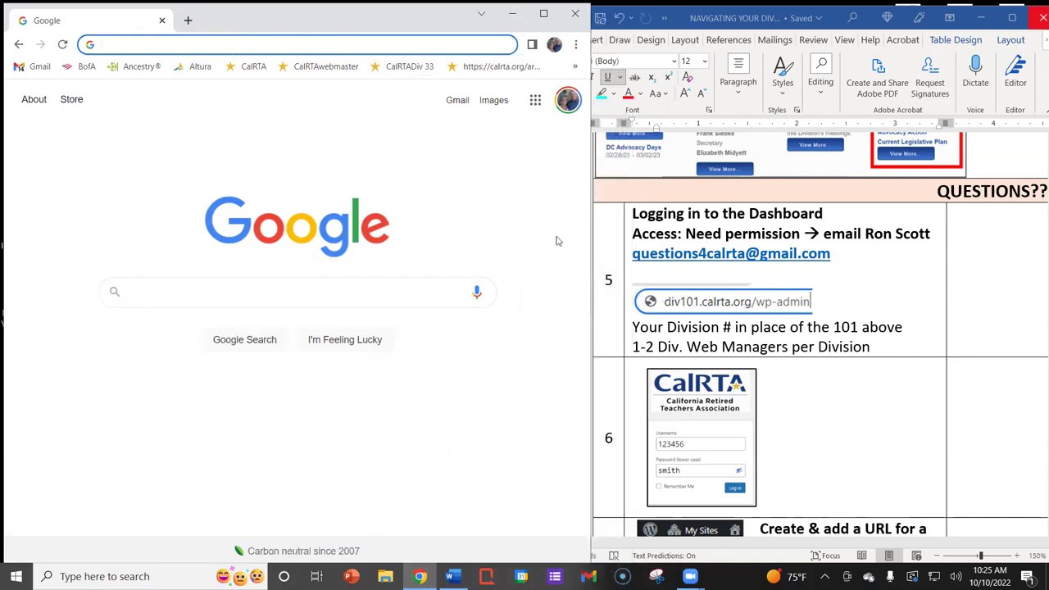
text(div)
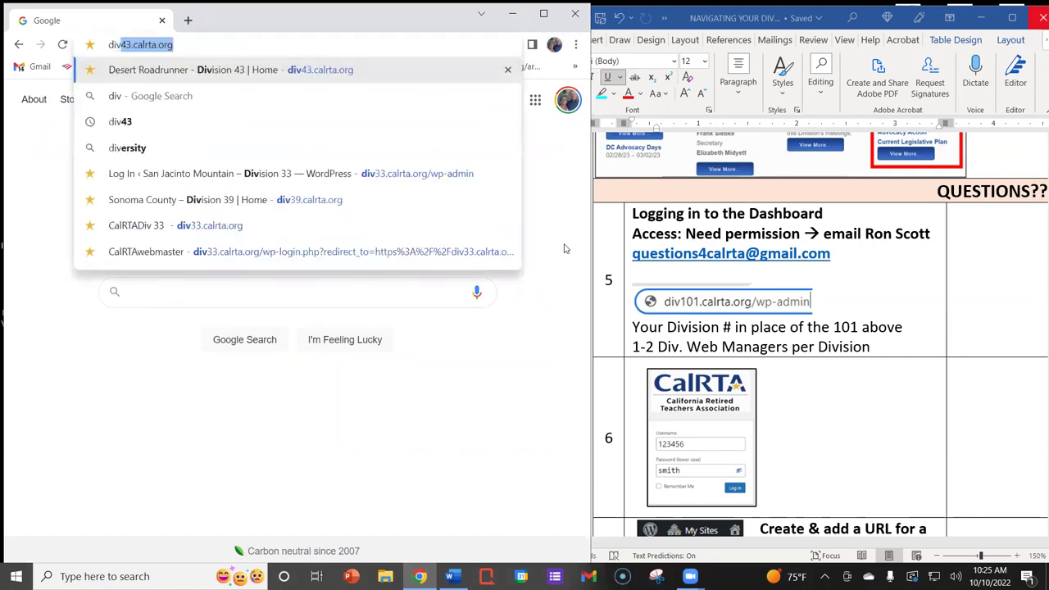
text(33.)
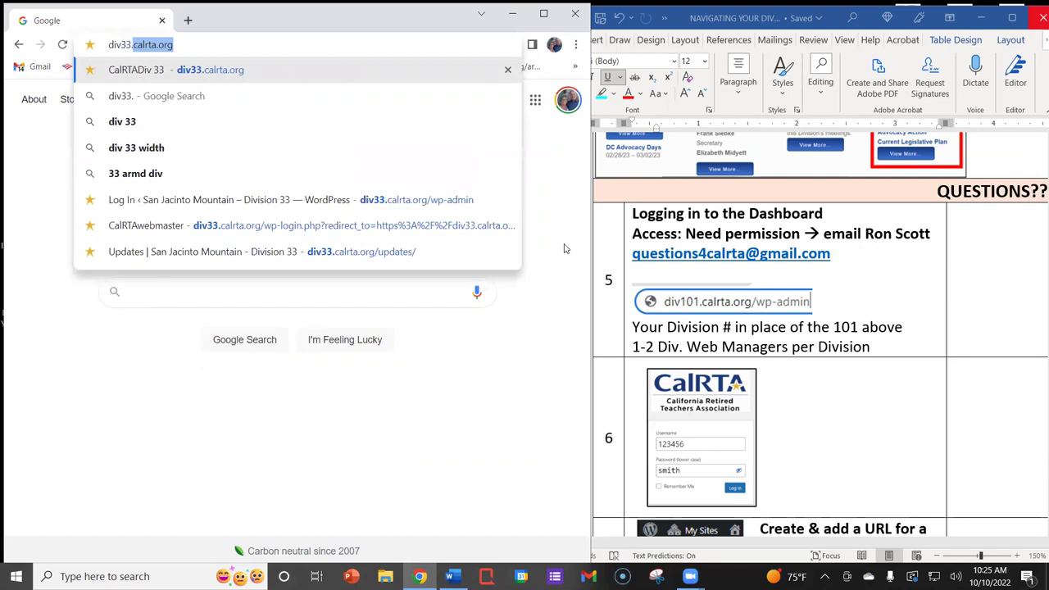
text(calrta.)
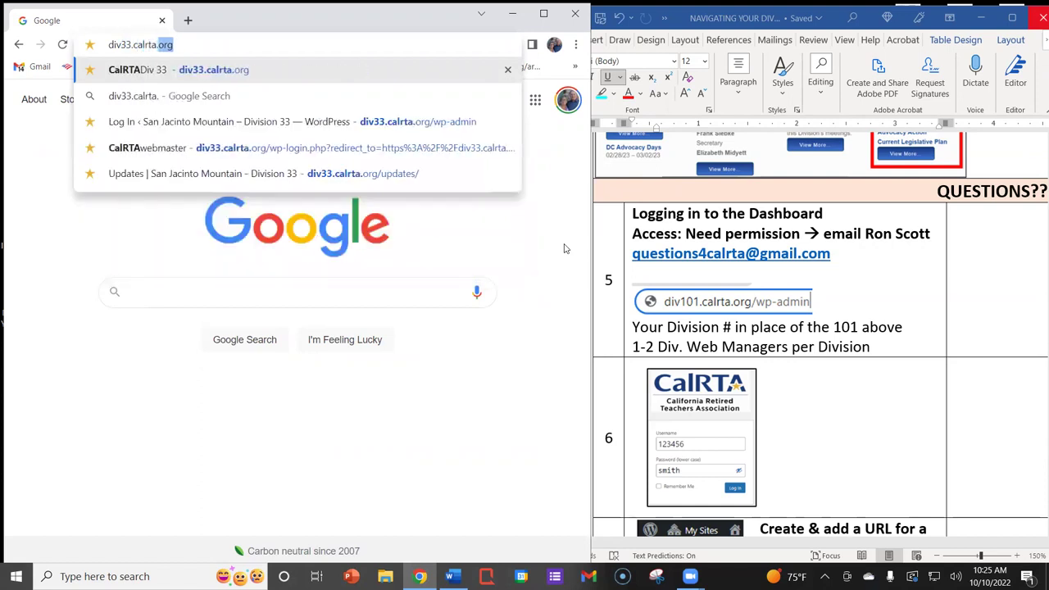
text(org)
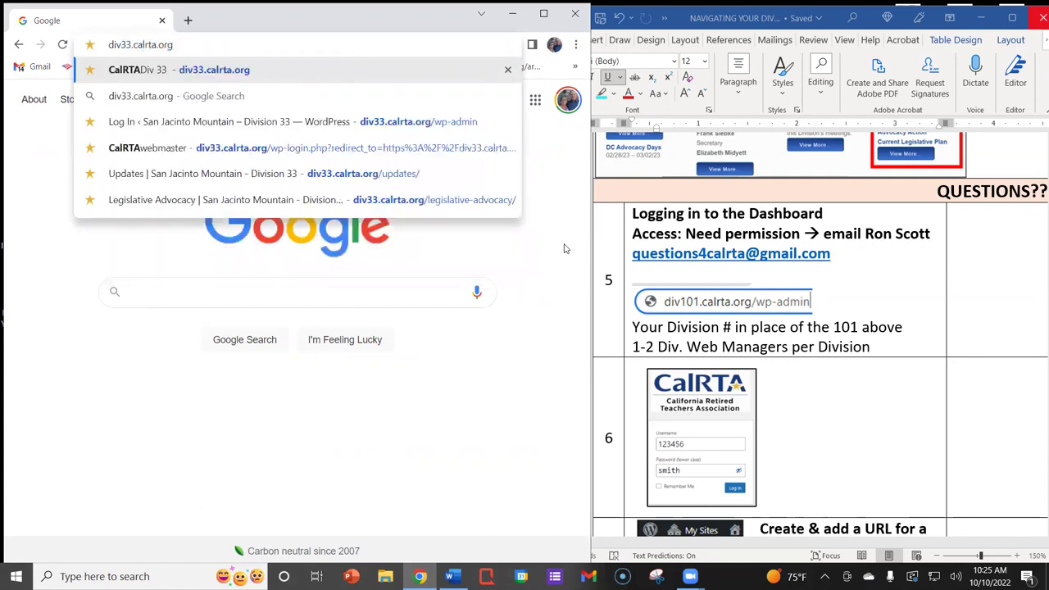
text(/)
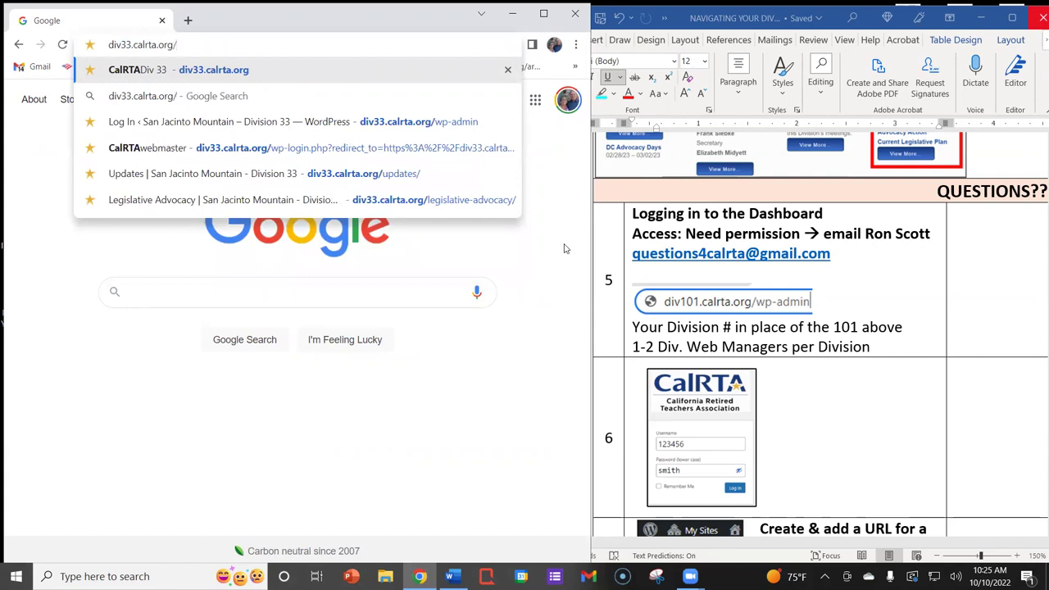
text(wp)
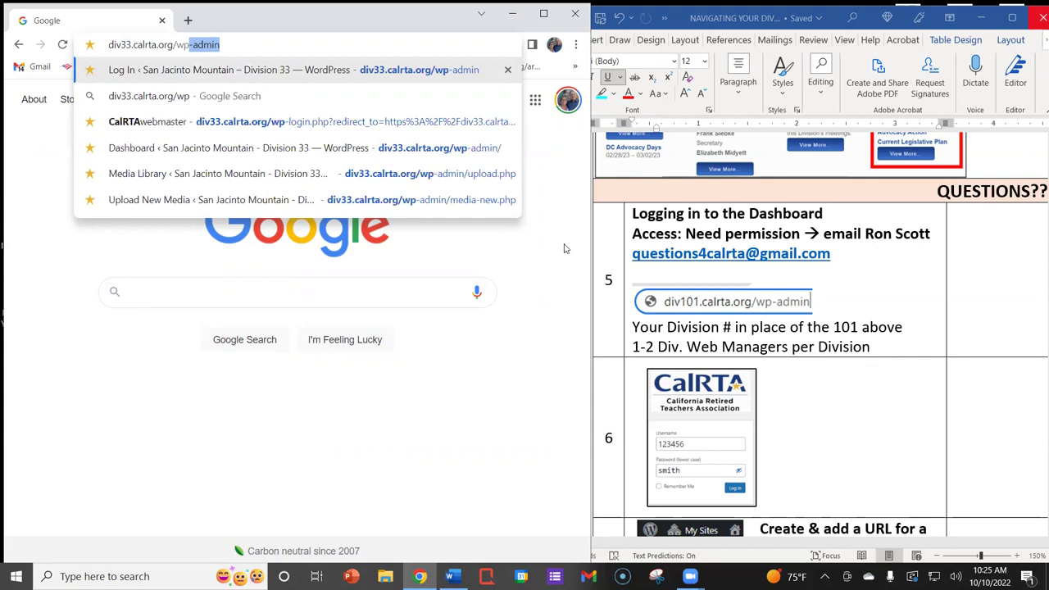
text(-admin)
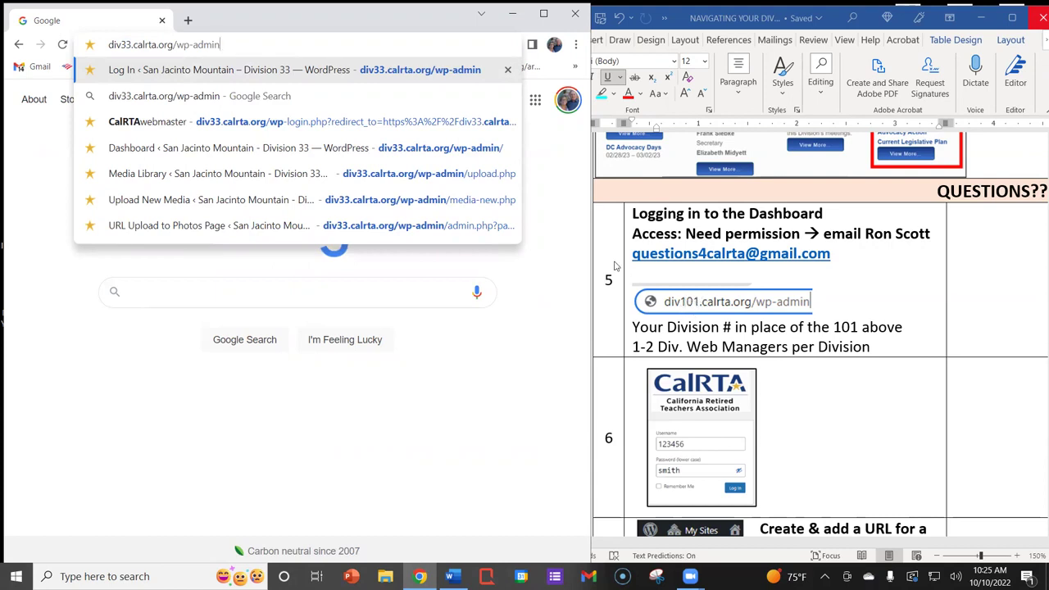
key(Return)
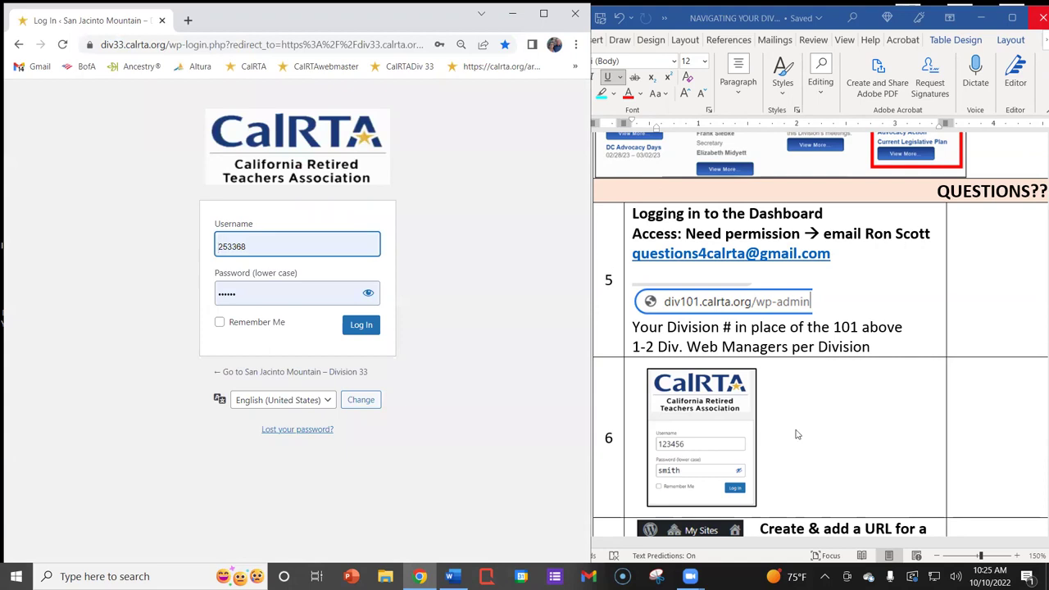
Point out the prefilled username and password, turn on Remember Me, and log in to the Division 33 dashboard
scroll(758, 415, down, 3)
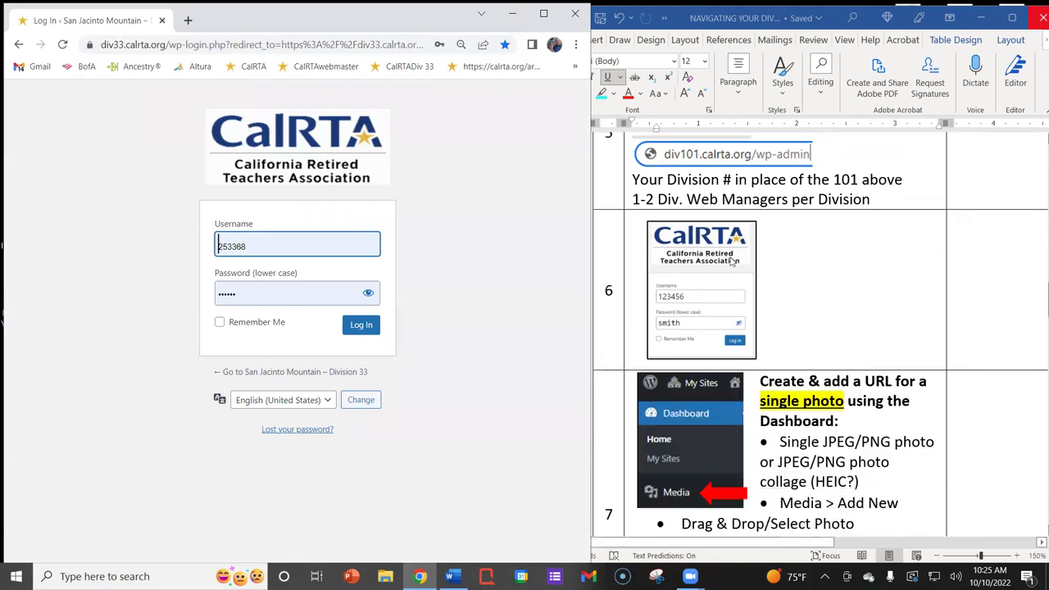
drag(267, 243, 217, 244)
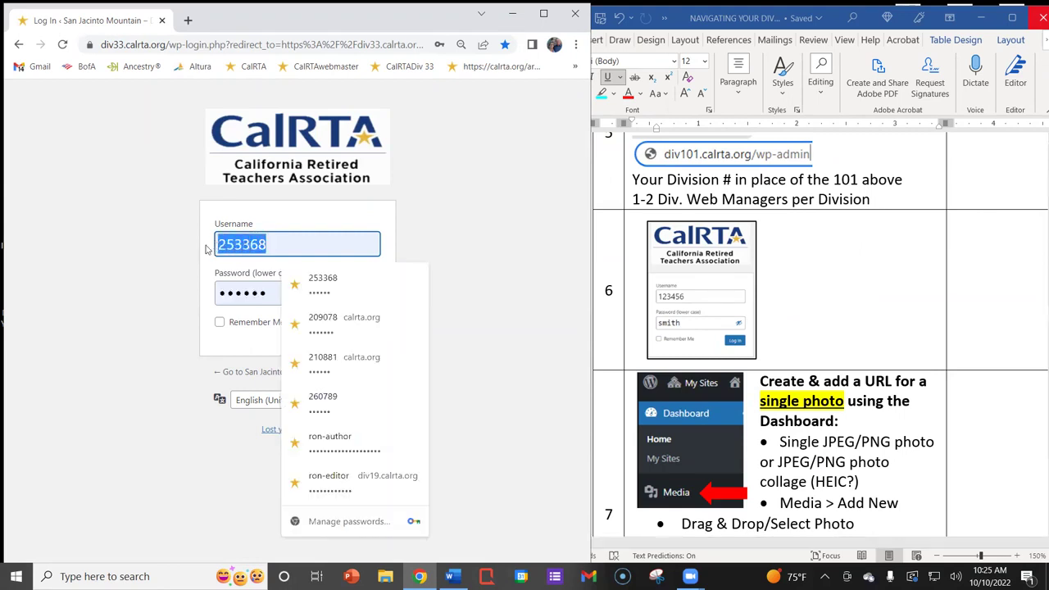
drag(271, 292, 197, 297)
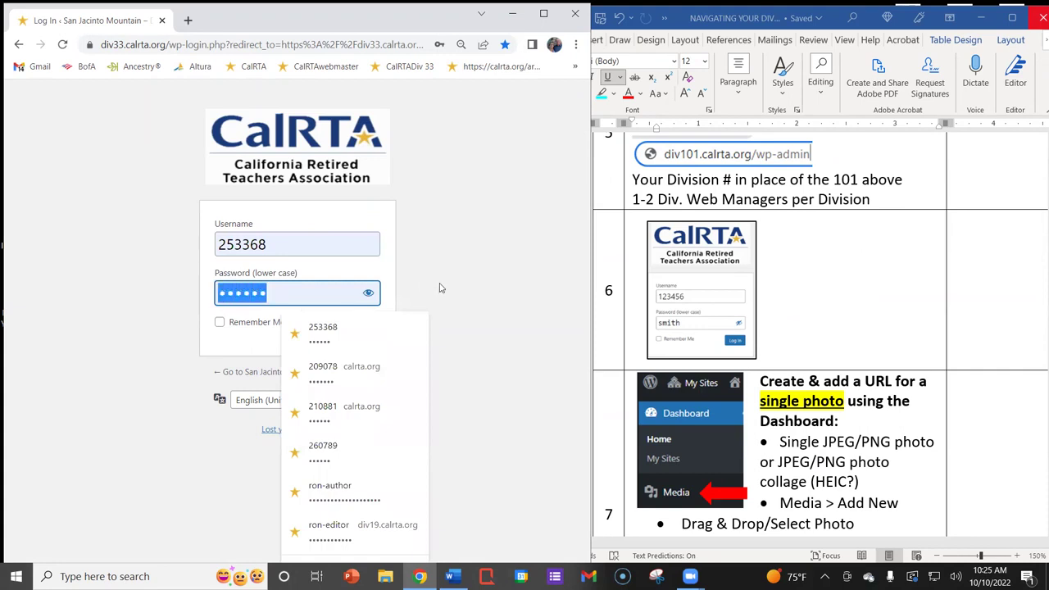
click(486, 329)
click(219, 323)
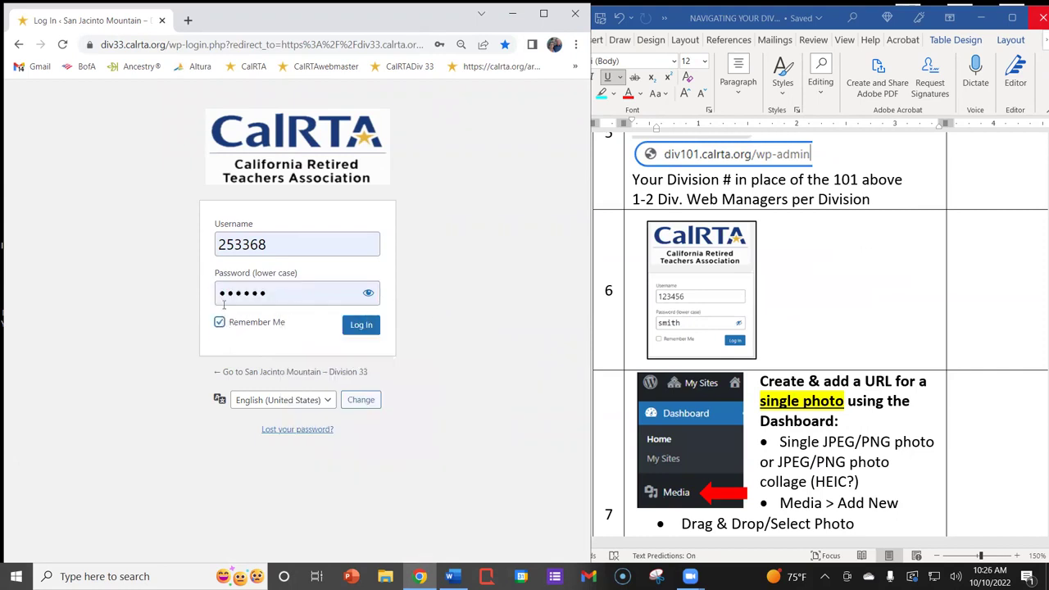
click(366, 328)
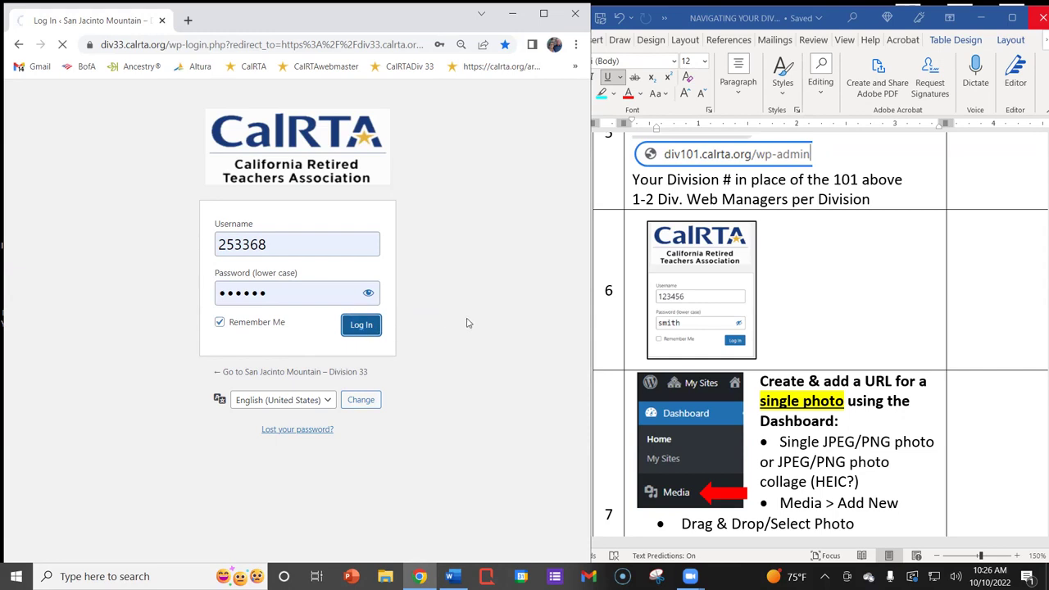
Show the single-photo instructions in row 7 of the Word table and arrange both windows so the dashboard menu labels and desktop files are visible
scroll(840, 283, down, 4)
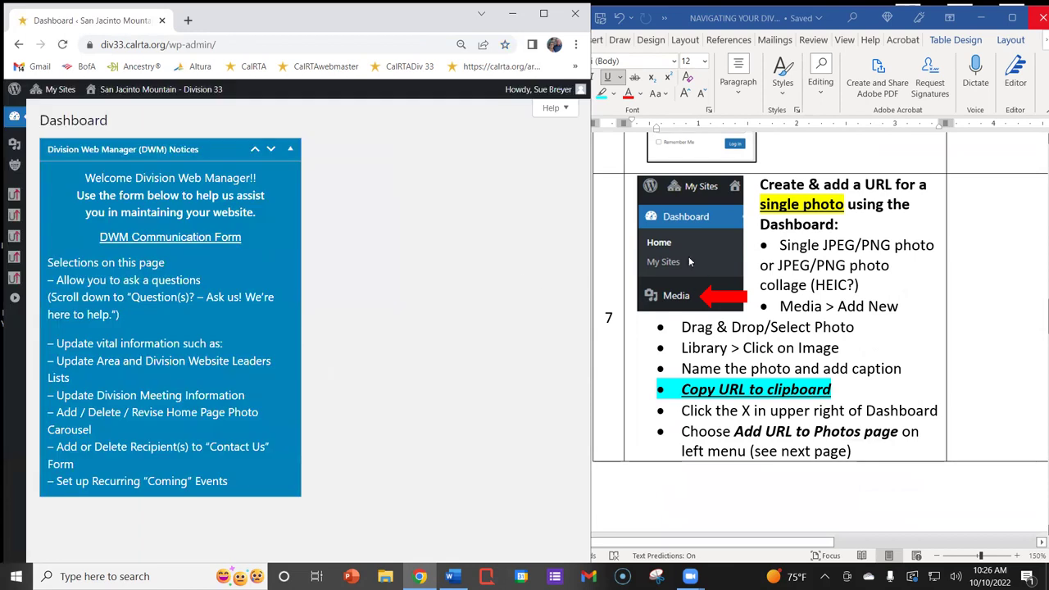
drag(592, 234, 628, 221)
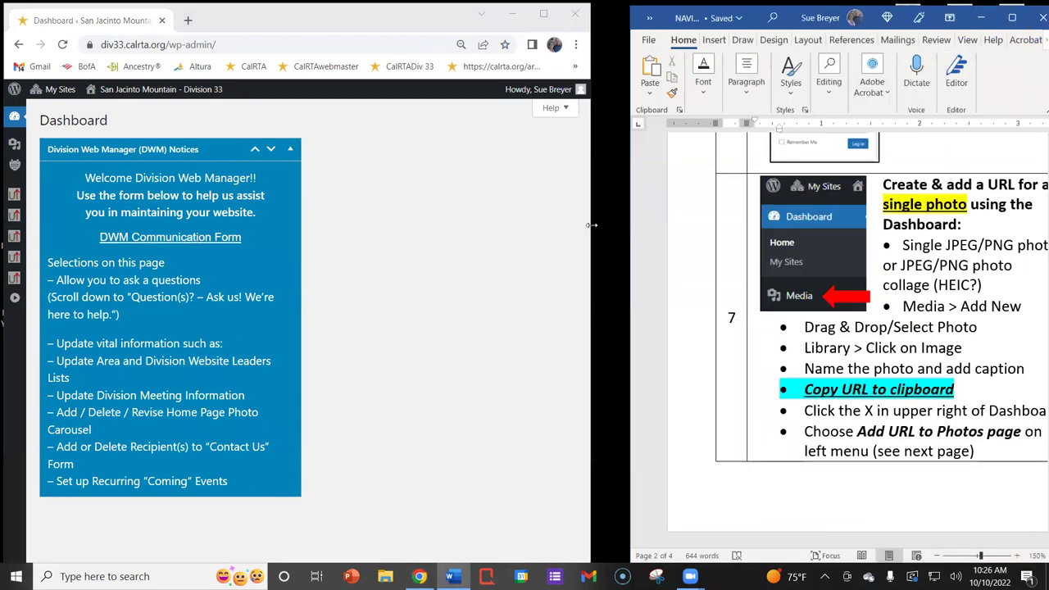
drag(592, 224, 684, 216)
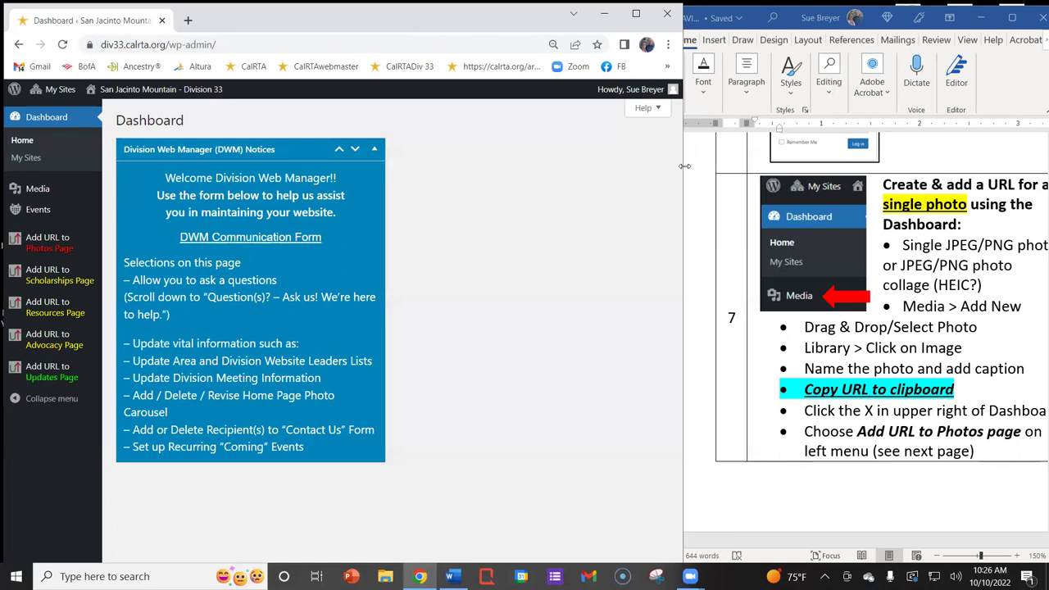
drag(684, 166, 631, 166)
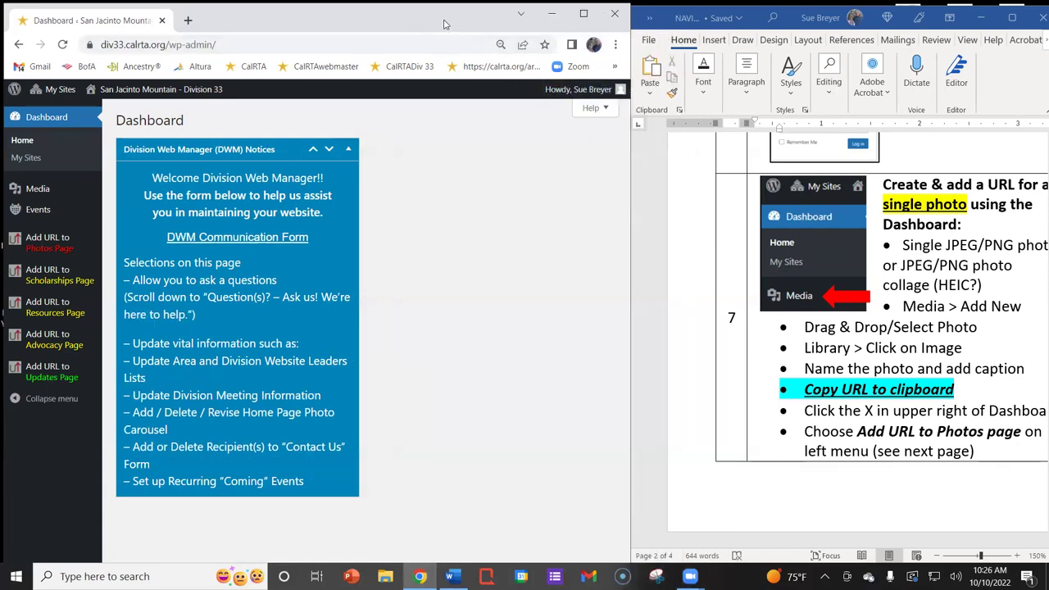
drag(443, 24, 557, 22)
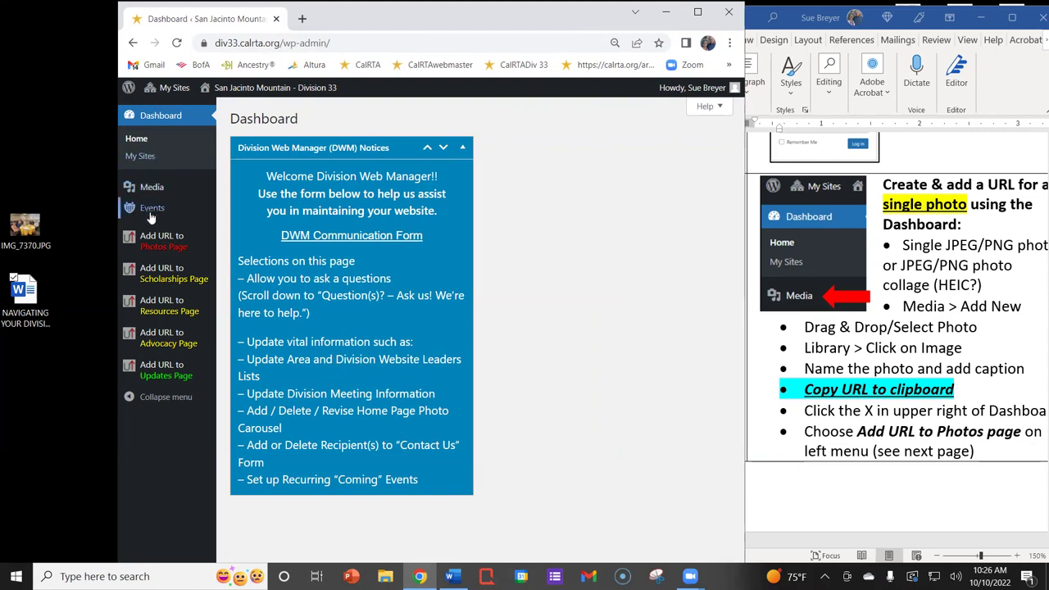
Reposition the IMG_7370.JPG file on the desktop and open the dashboard's Upload New Media page
mouse_move(143, 197)
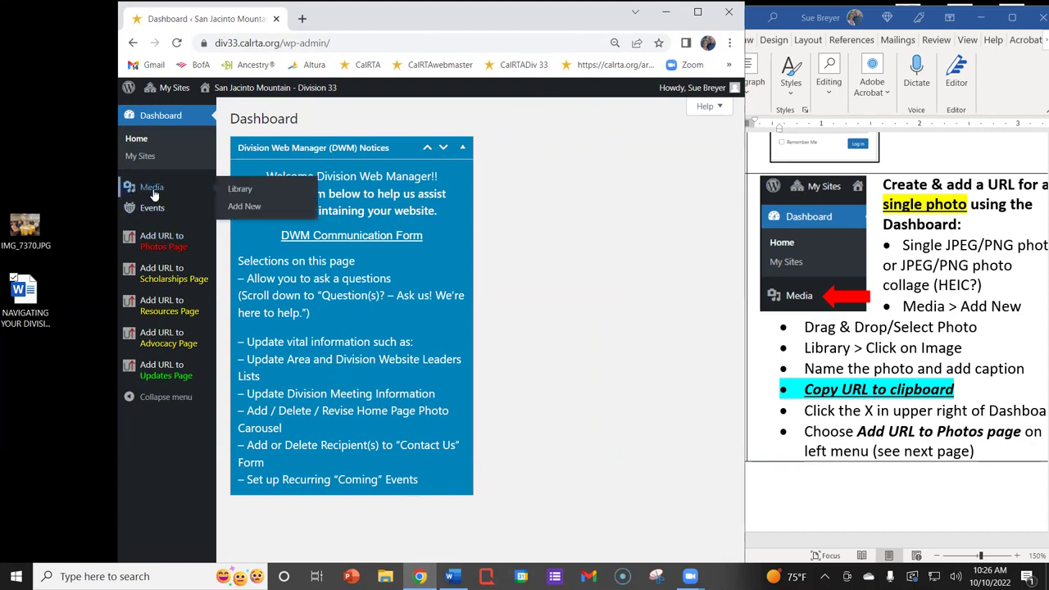
drag(29, 229, 66, 159)
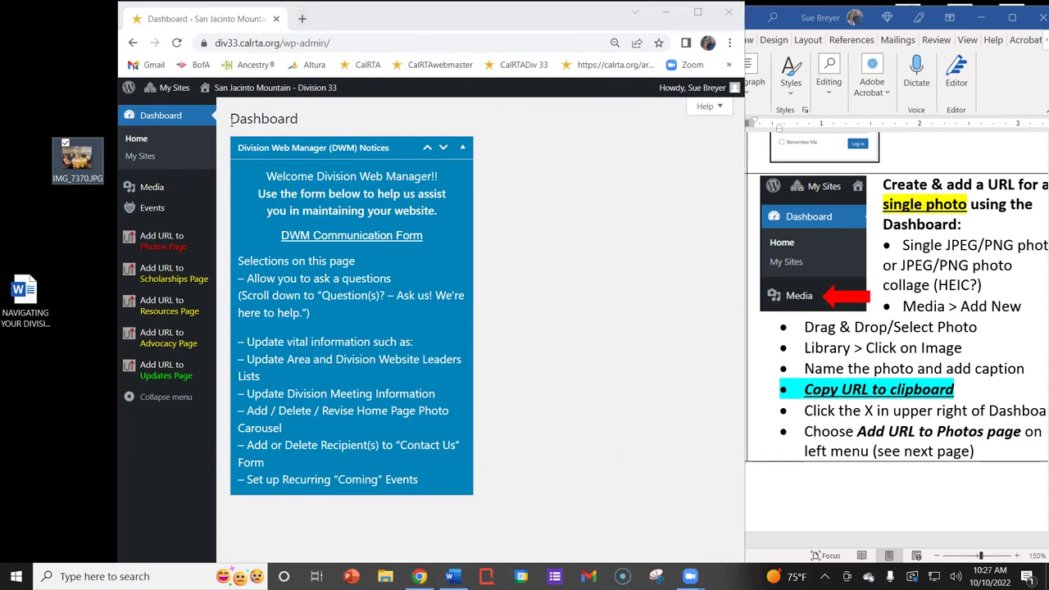
mouse_move(128, 192)
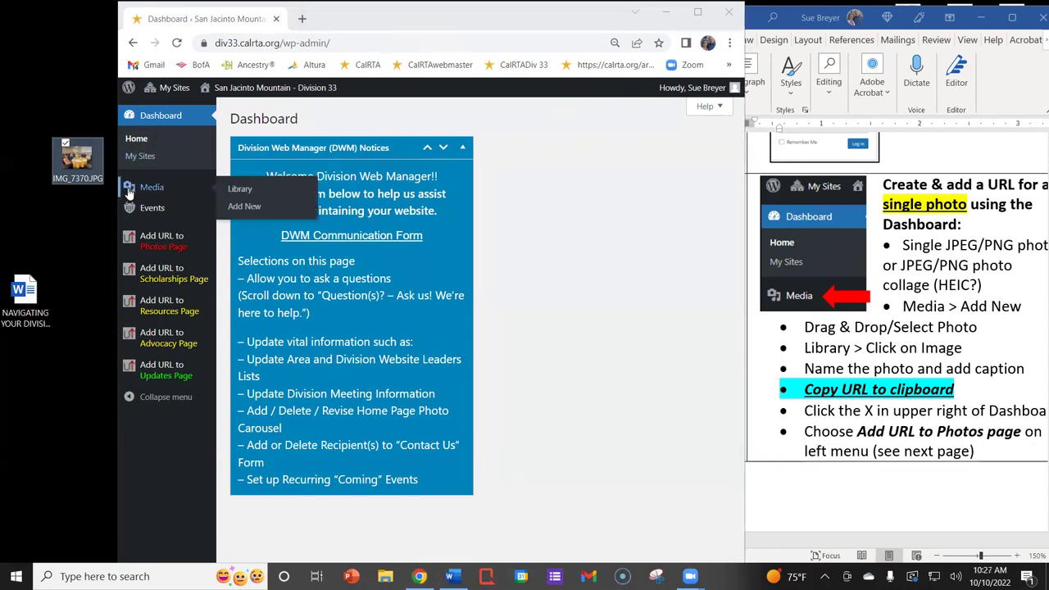
click(243, 209)
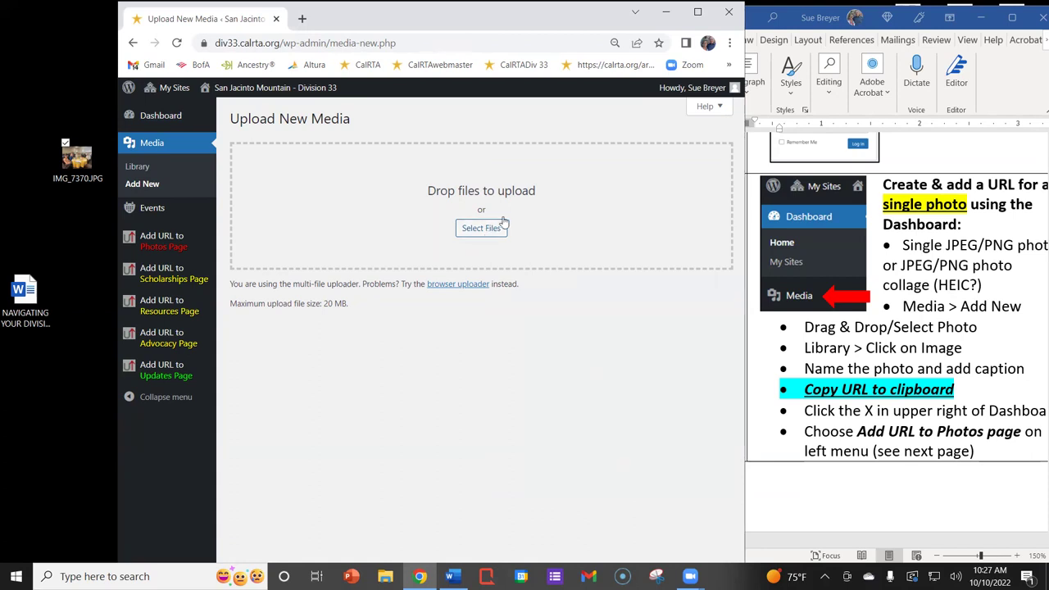
Narrow the browser window slightly to clear the desktop photo and upload IMG_7370.JPG to the site's media
drag(80, 168, 197, 211)
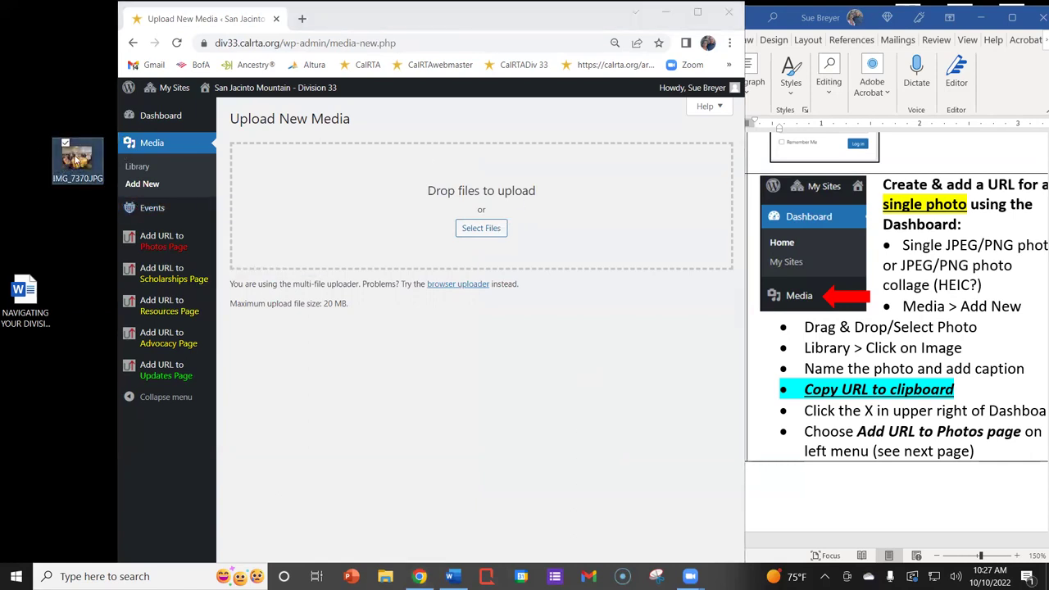
click(115, 148)
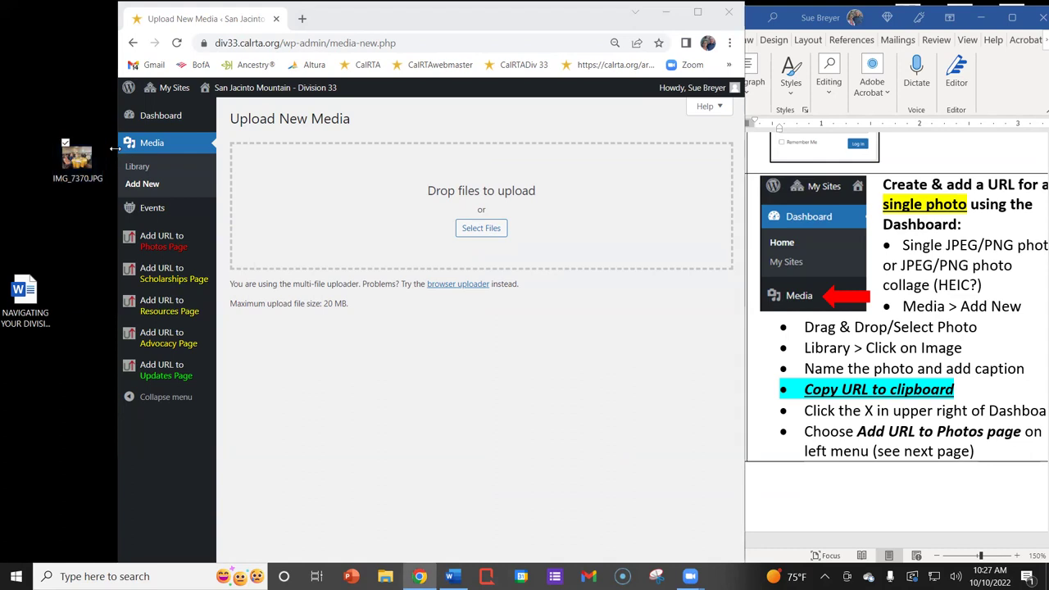
drag(115, 148, 141, 149)
click(81, 161)
drag(82, 161, 499, 189)
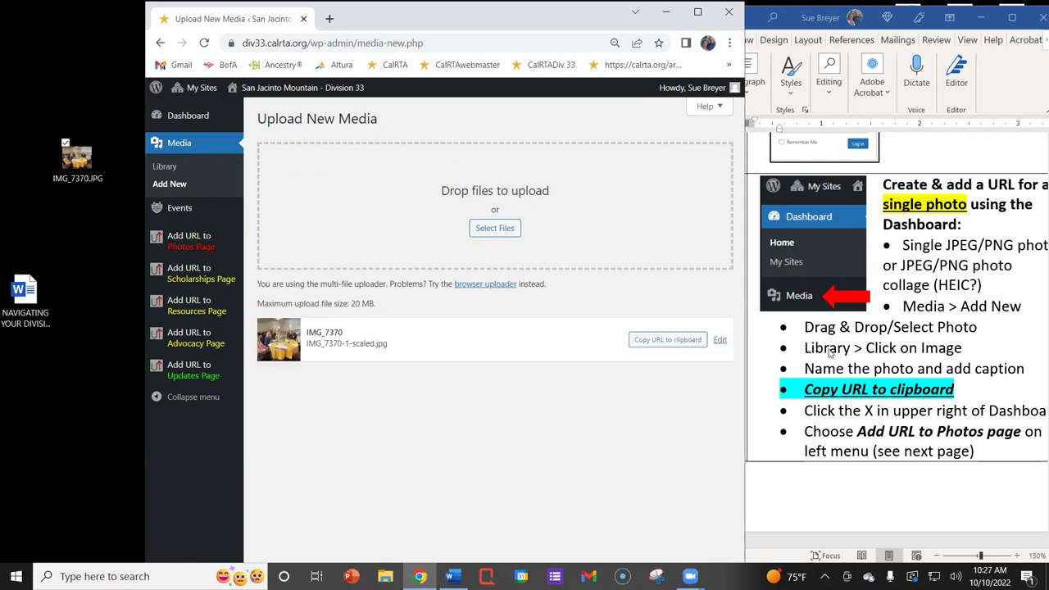
Open the Media Library, widen the browser window, and open the attachment details of the newly uploaded photo
click(165, 167)
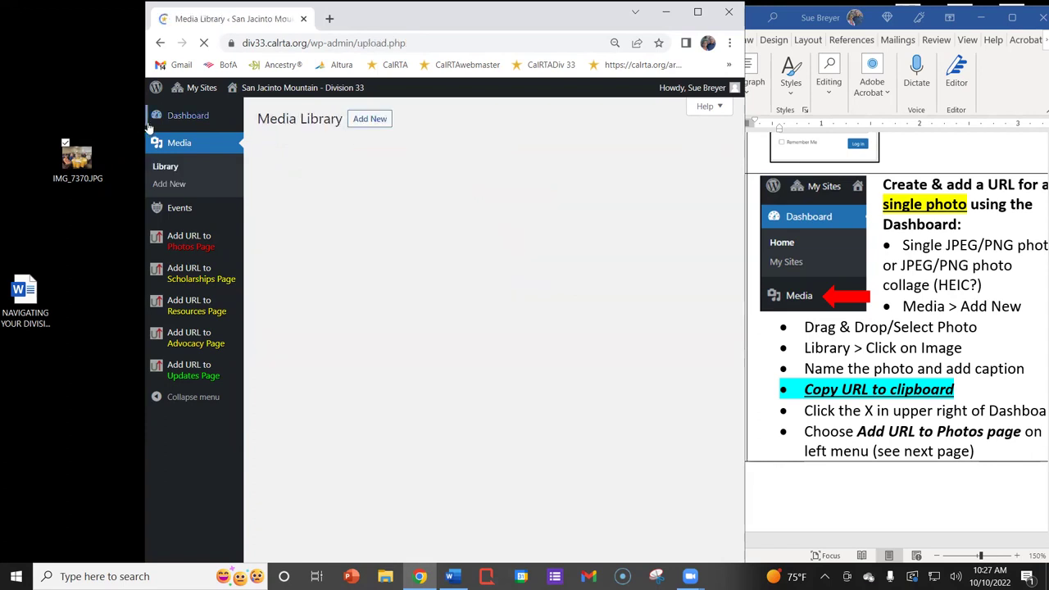
drag(15, 120, 16, 121)
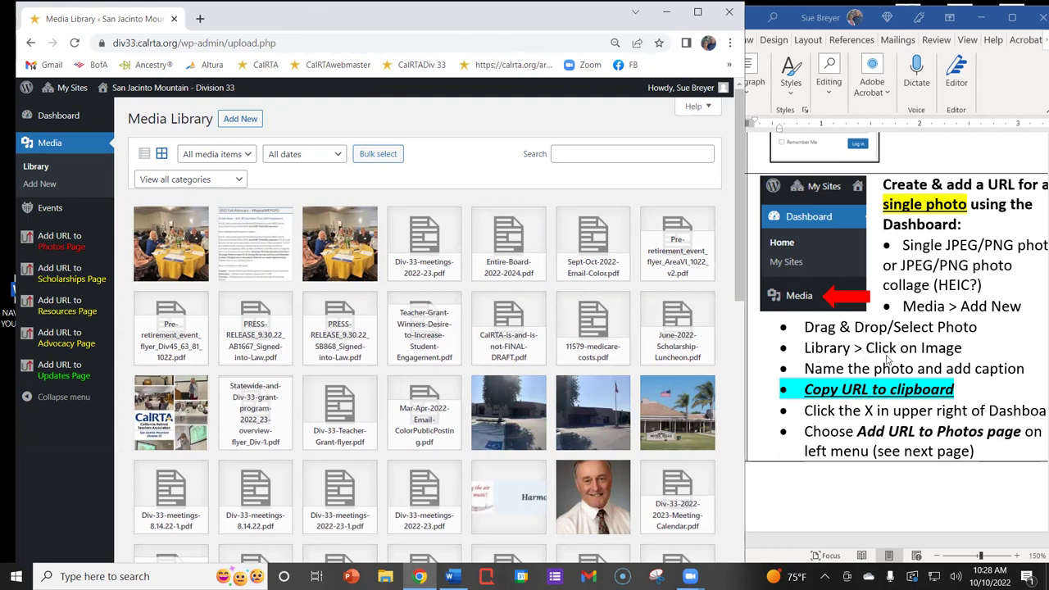
click(182, 247)
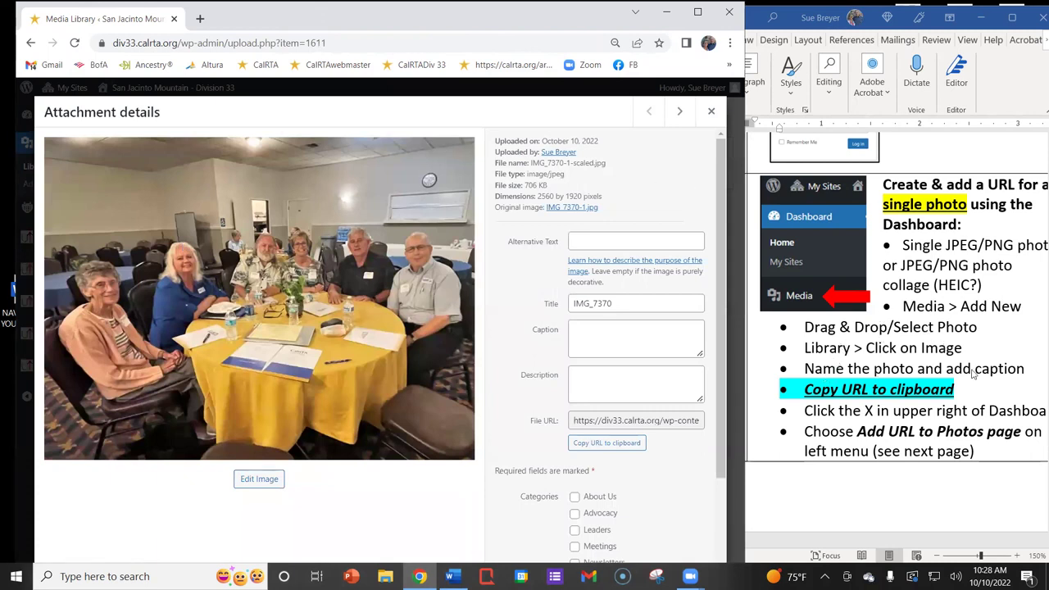
Set the uploaded photo's title to "Area IX Fall Conference 2022" and place the cursor in its caption
click(577, 238)
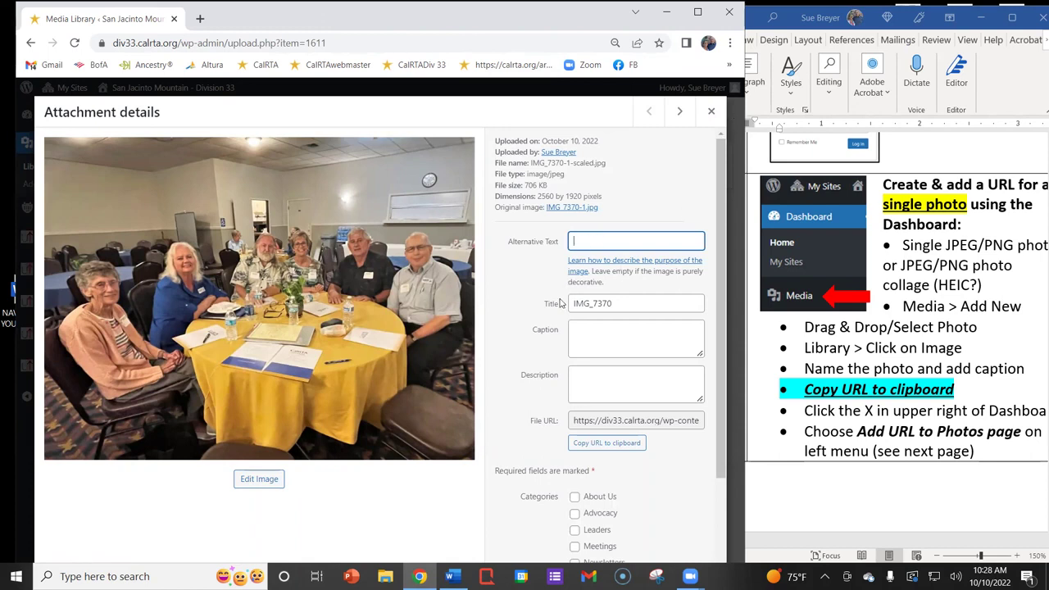
double_click(628, 304)
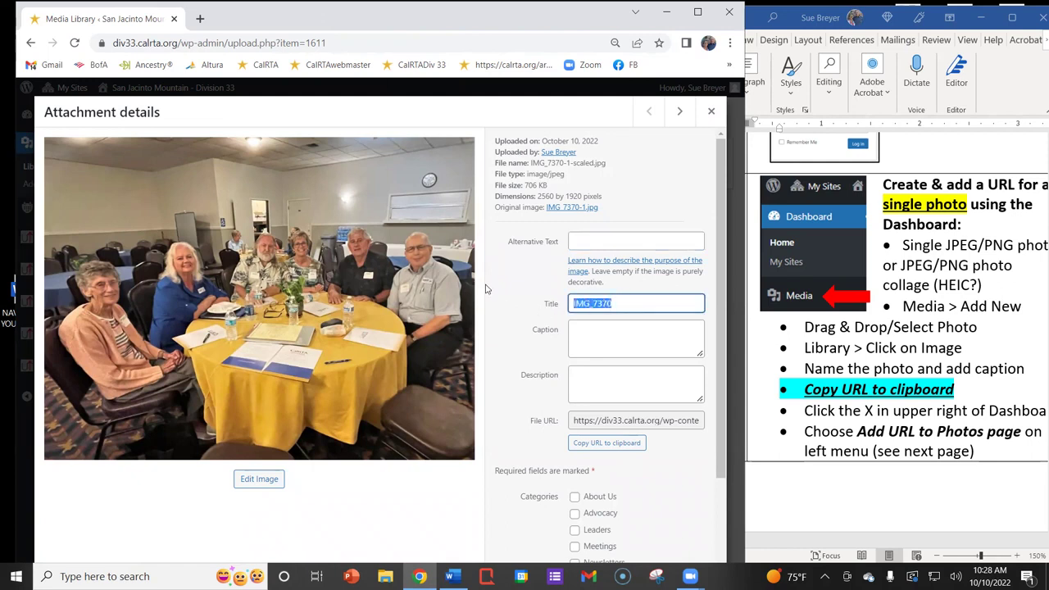
text(Area IX Fall Conference 2022)
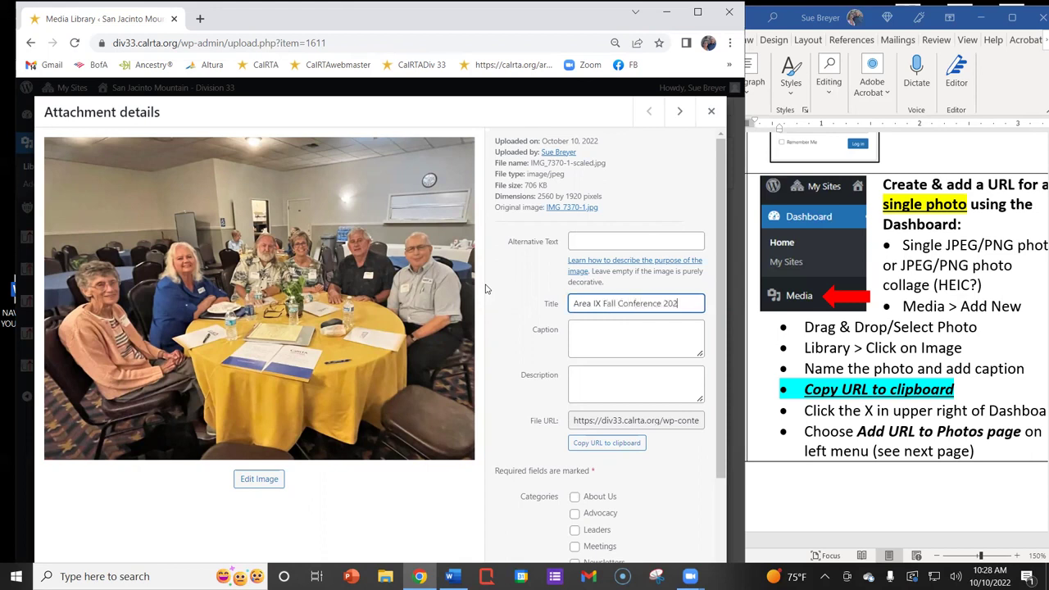
click(577, 329)
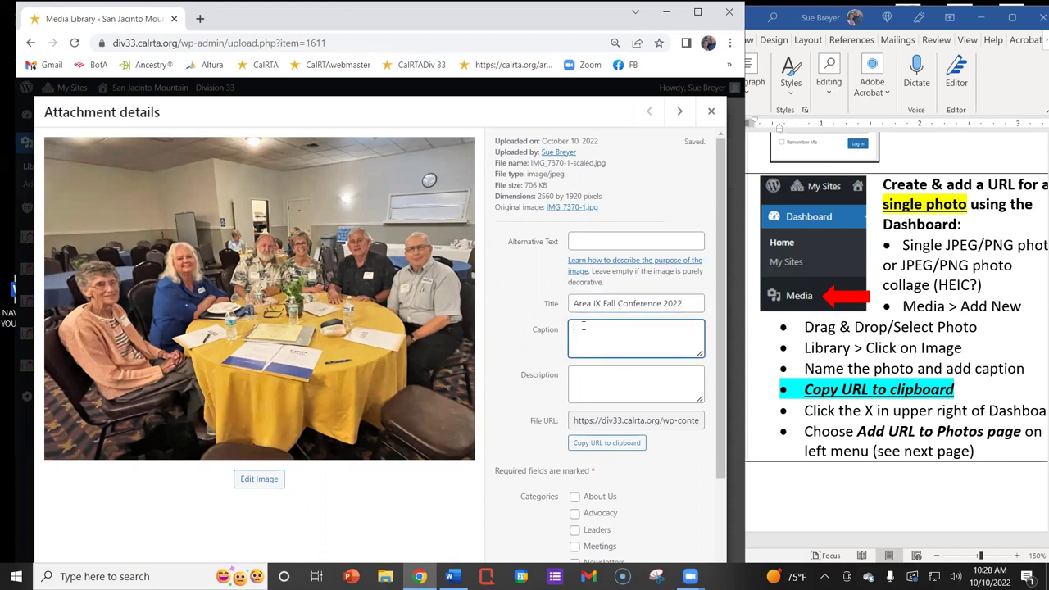
Caption the conference photo "Board members Div. 33", copy its file URL to the clipboard and close the attachment details
text(Board members Div. 33)
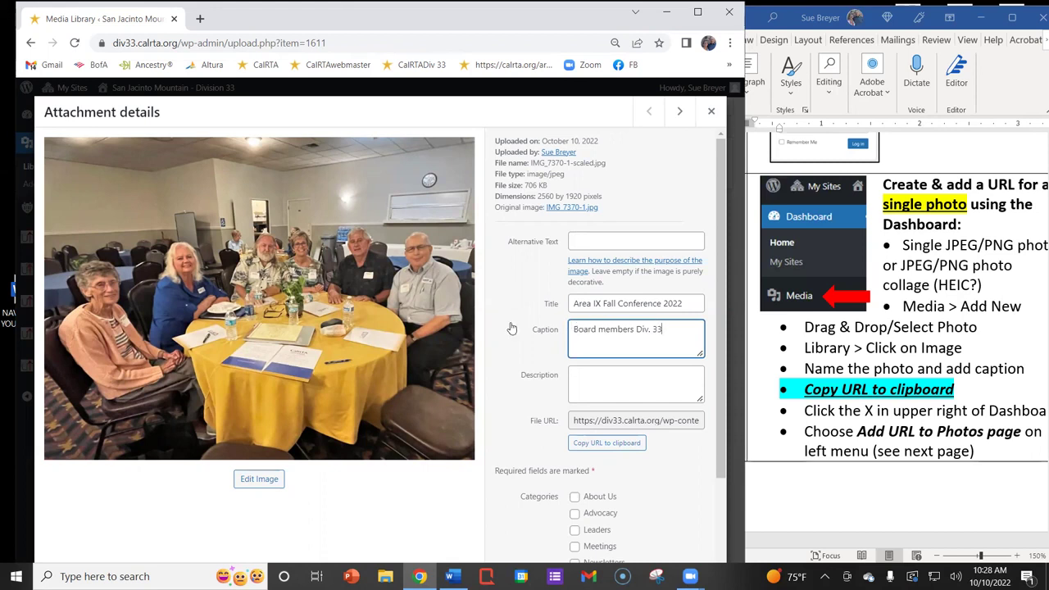
scroll(506, 329, down, 1)
scroll(511, 319, down, 1)
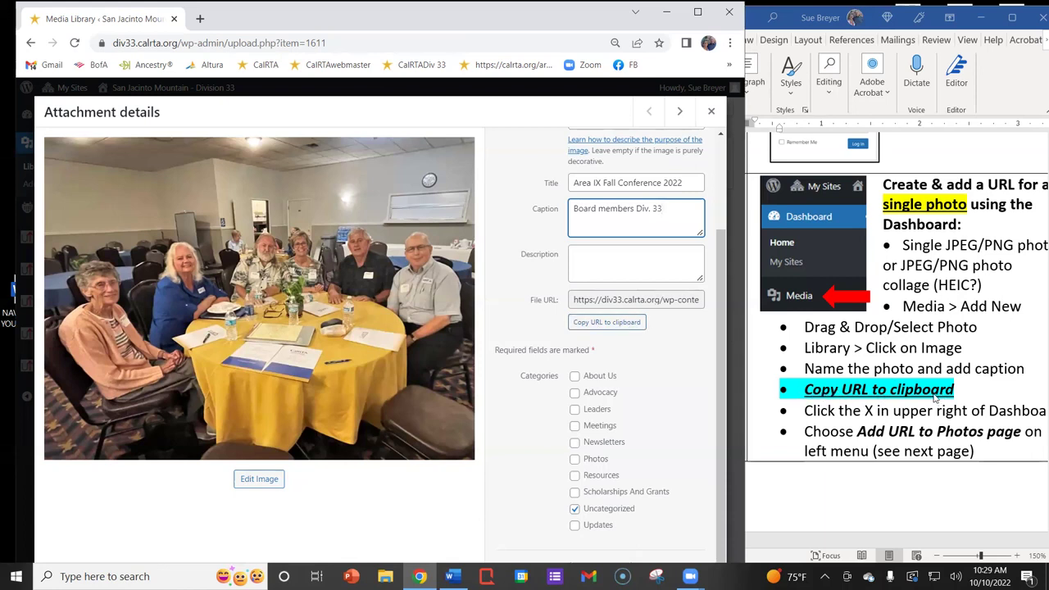
click(596, 323)
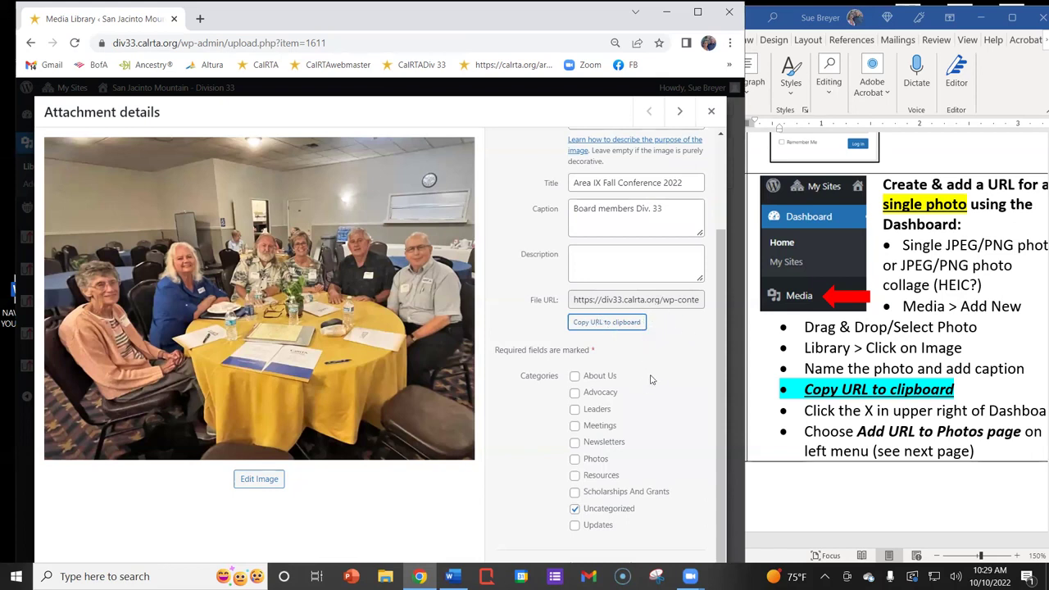
click(712, 113)
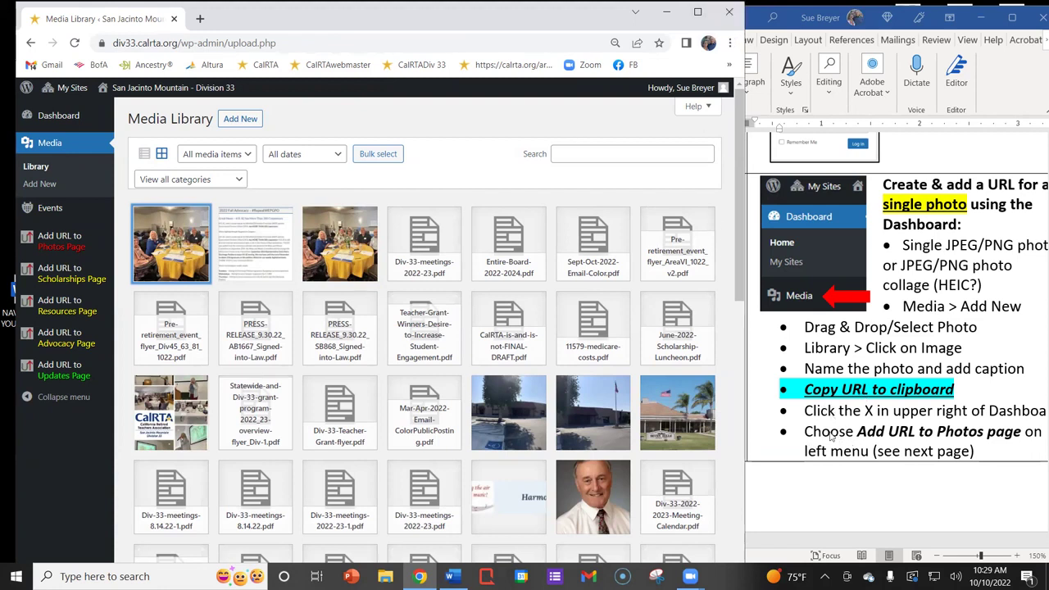
Open the form for adding URLs to the Photos page and paste the copied photo URL as the new link's address
click(59, 244)
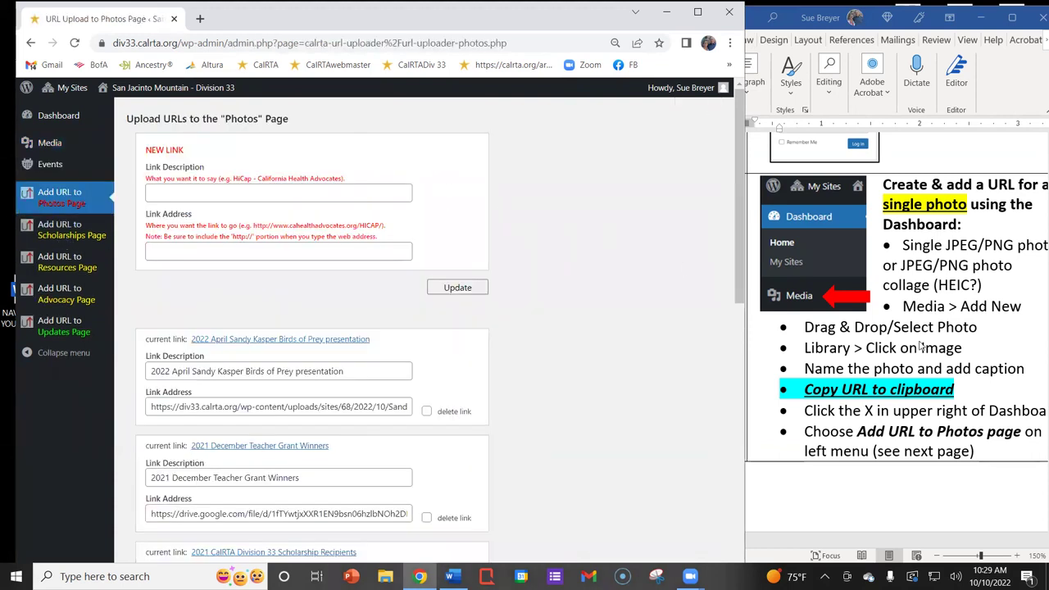
scroll(933, 340, down, 6)
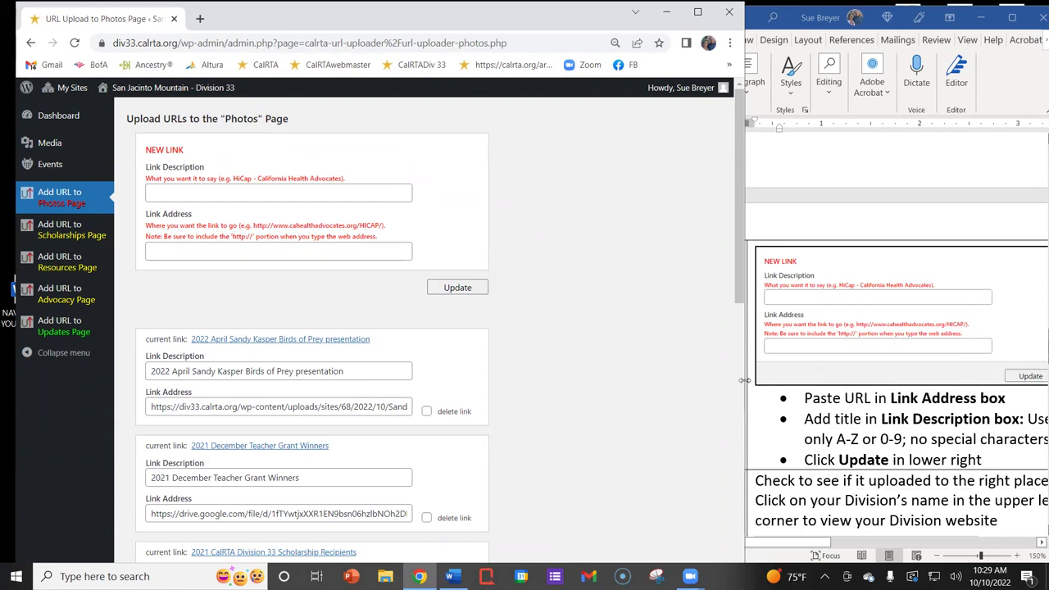
drag(744, 380, 716, 381)
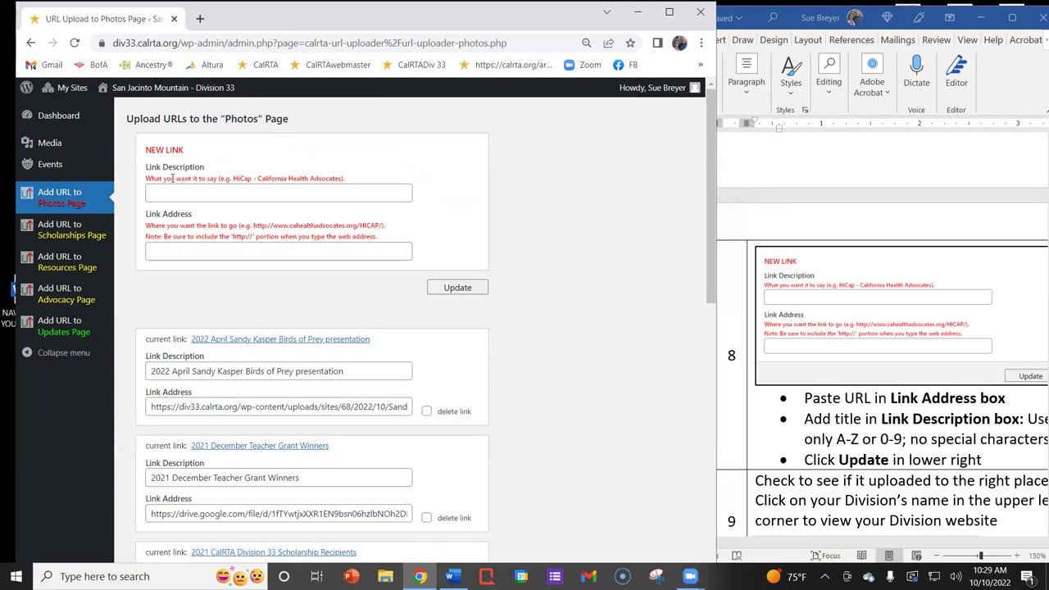
drag(154, 210, 195, 214)
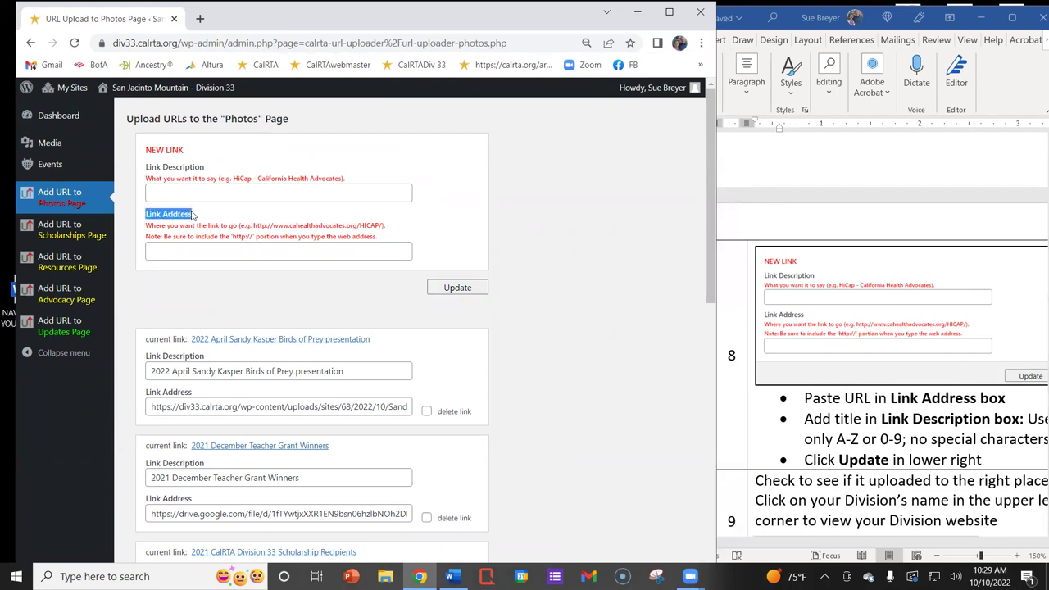
click(156, 250)
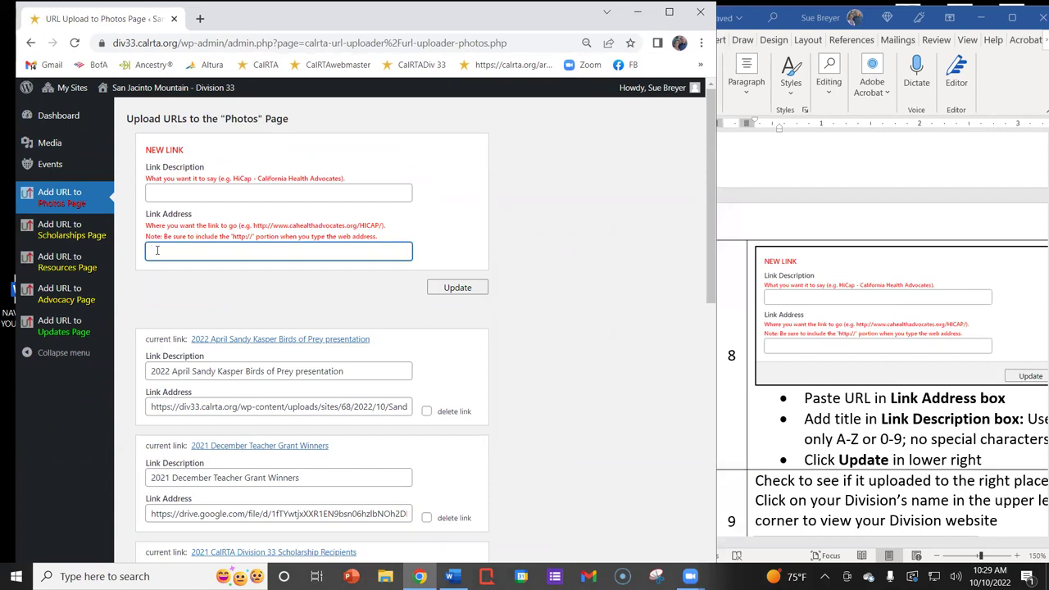
right_click(157, 250)
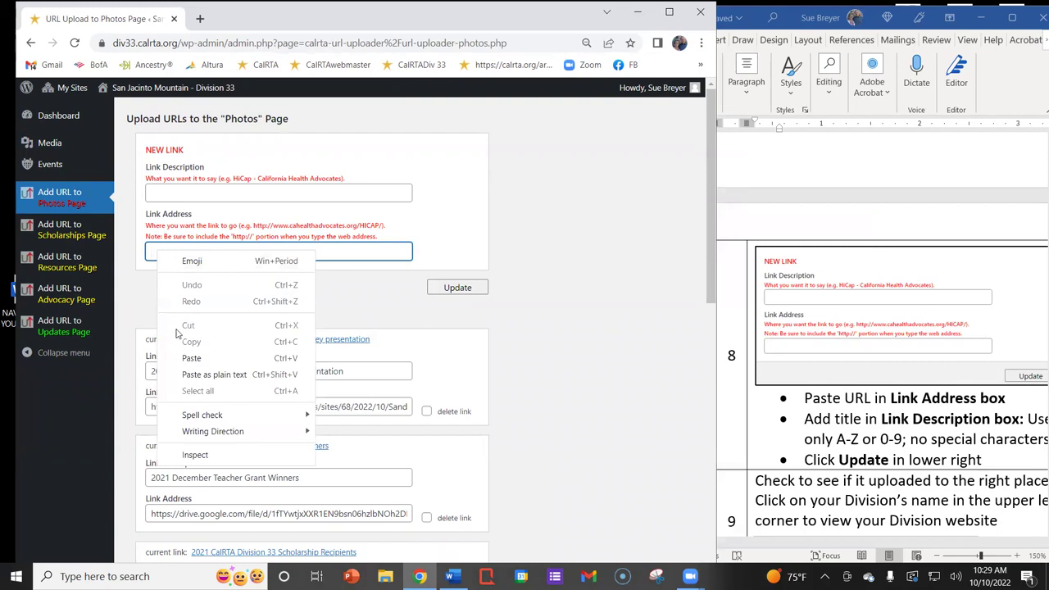
click(189, 358)
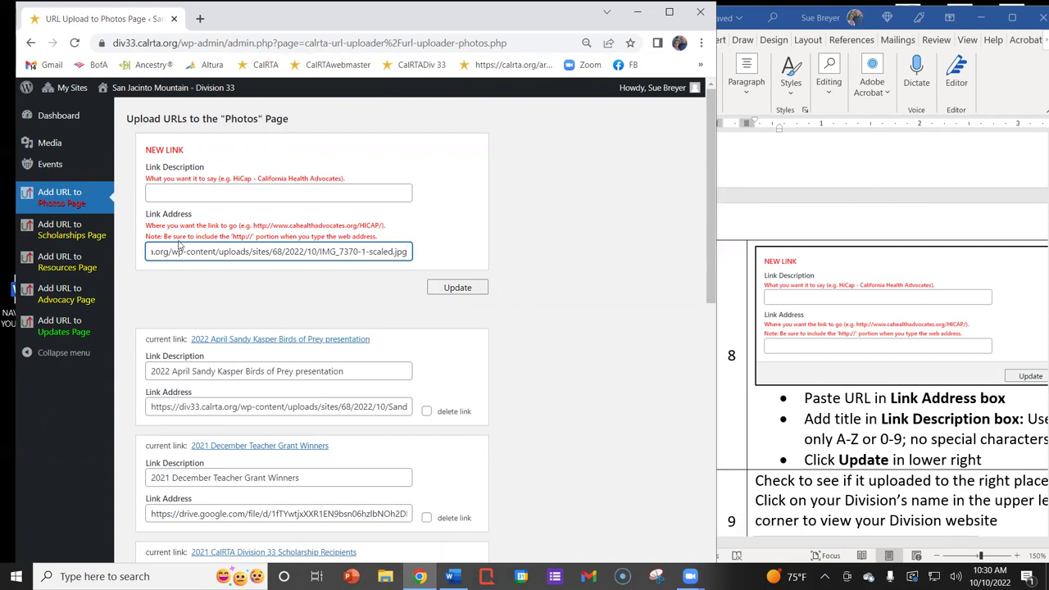
Set the new link's description to "Area IX Fall Conference" without special characters and save the link
click(170, 195)
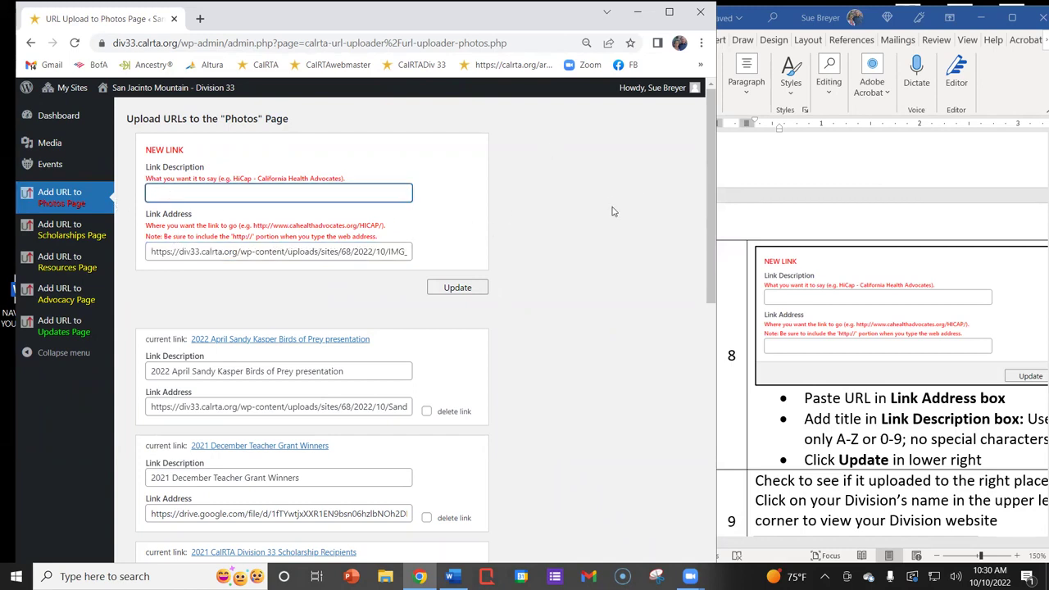
text(Area IX Fall Conference!!!)
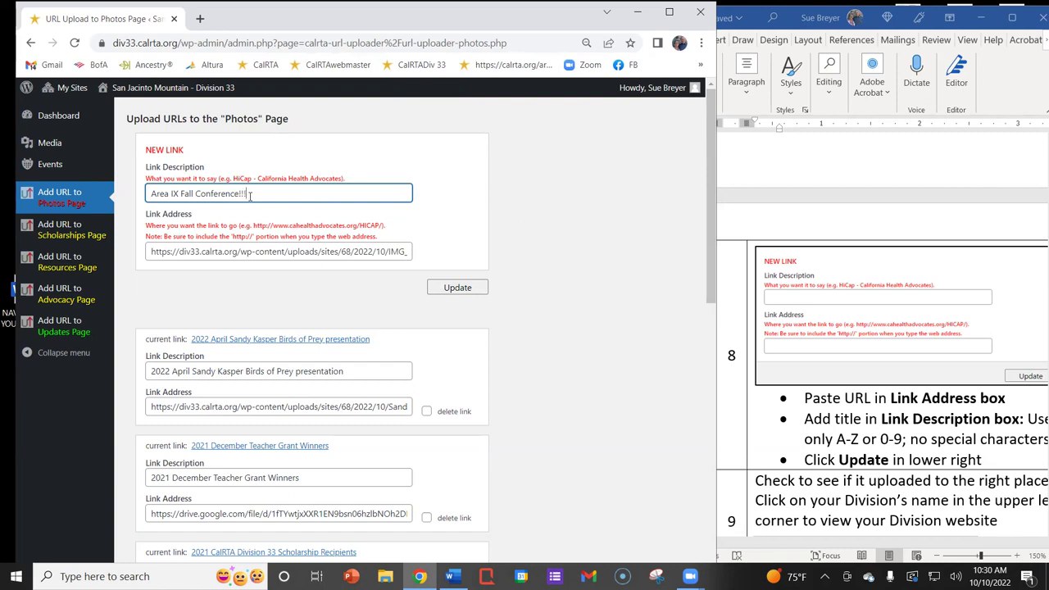
drag(251, 194, 244, 193)
key(BackSpace)
click(458, 288)
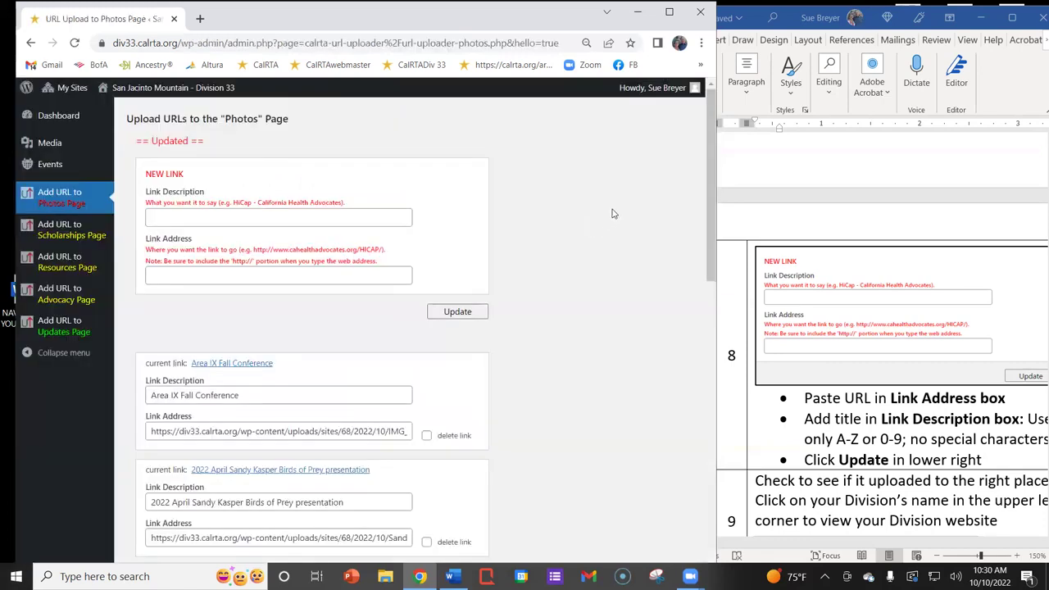
Visit the division's live site, test the Area IX Fall Conference link on its Photos page, and close the opened photo
scroll(807, 304, down, 5)
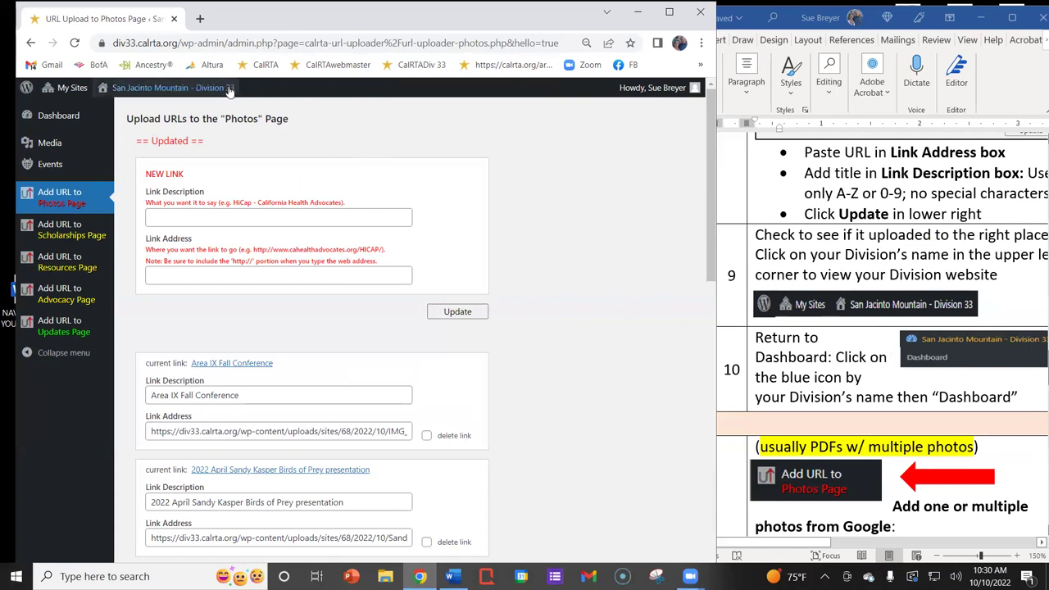
mouse_move(140, 92)
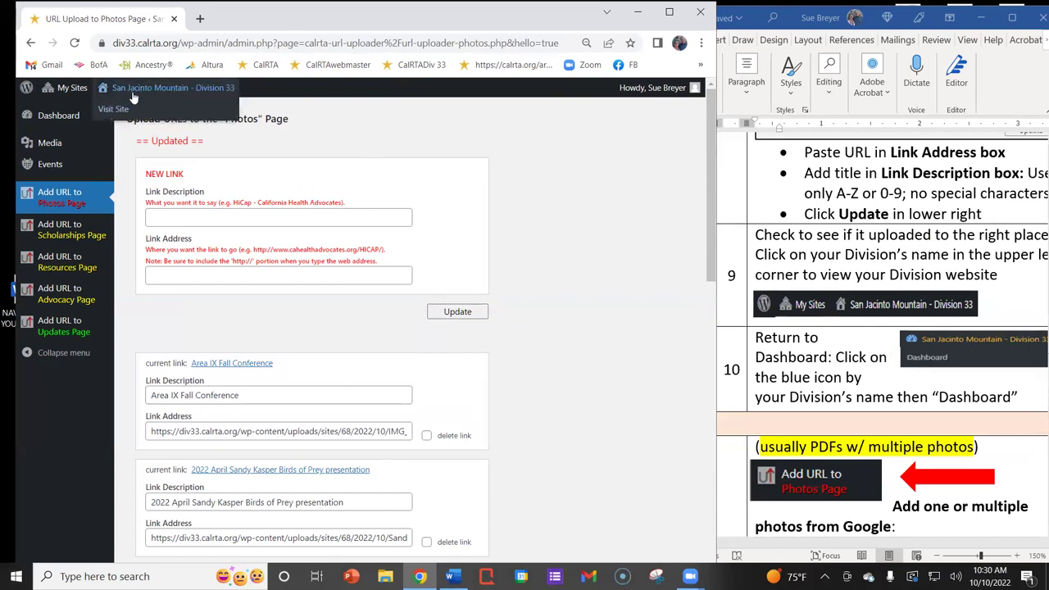
click(119, 109)
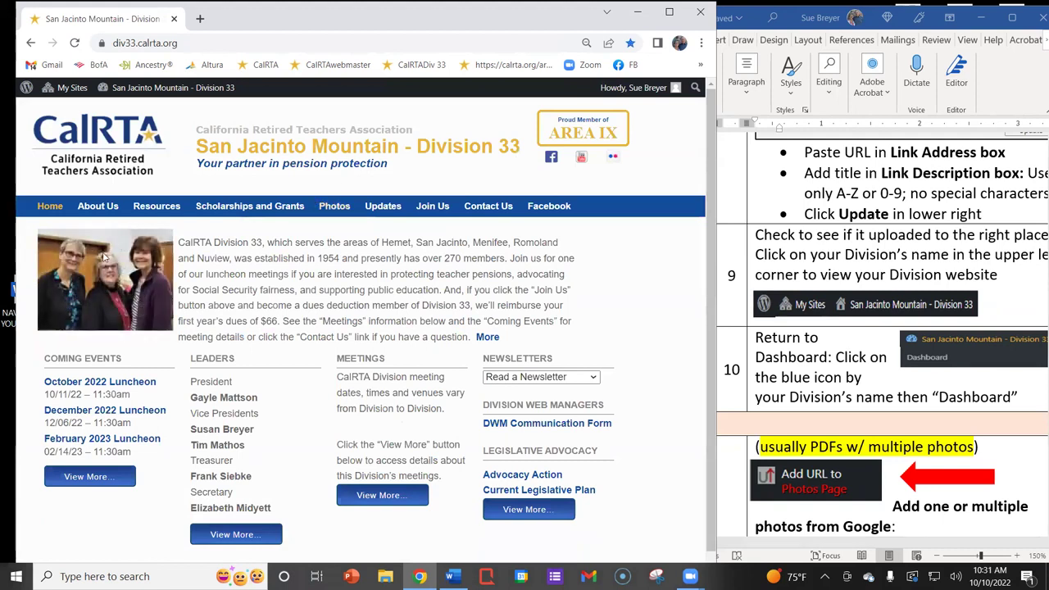
click(337, 210)
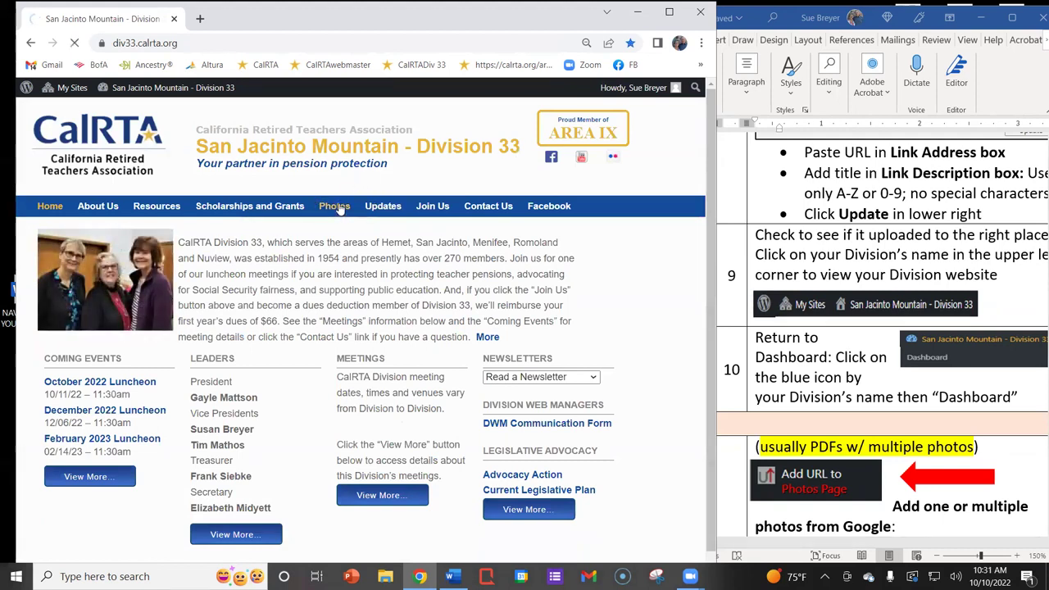
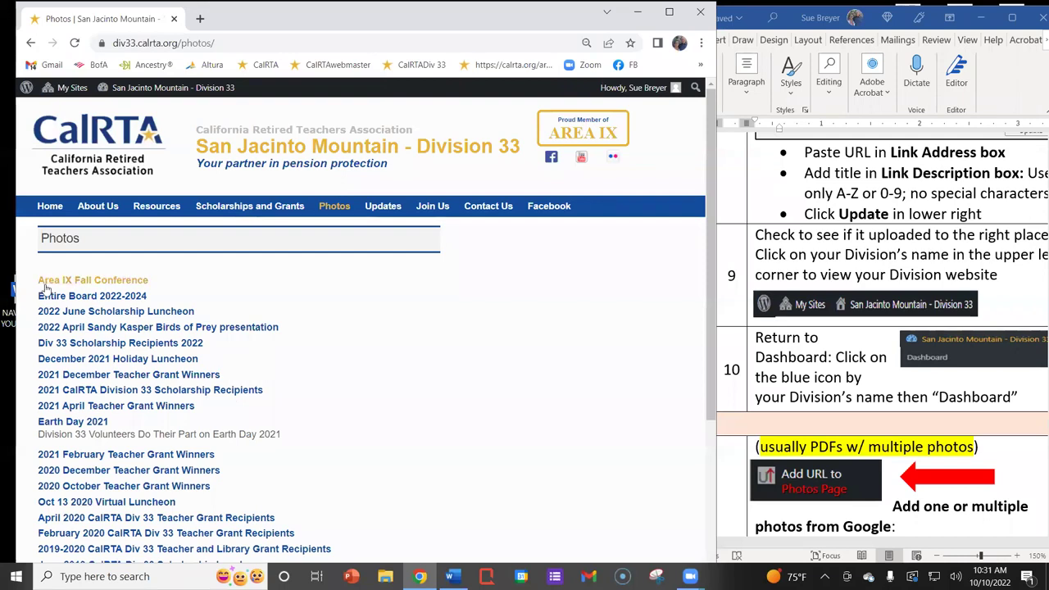
click(117, 285)
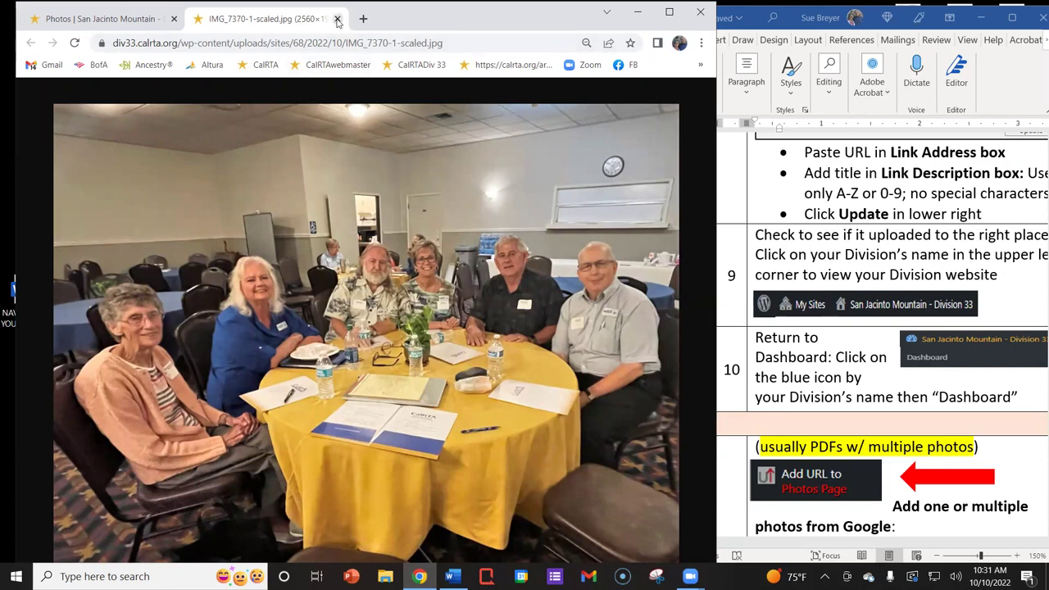
click(337, 18)
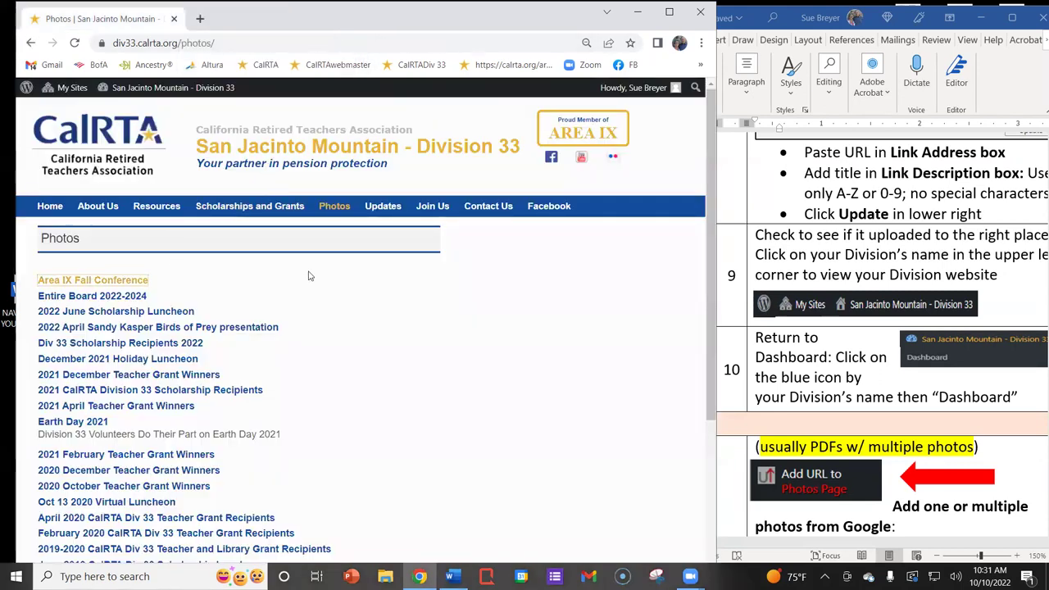
Look through the remaining links on the Photos page, including the description line under Earth Day 2021
scroll(246, 230, down, 3)
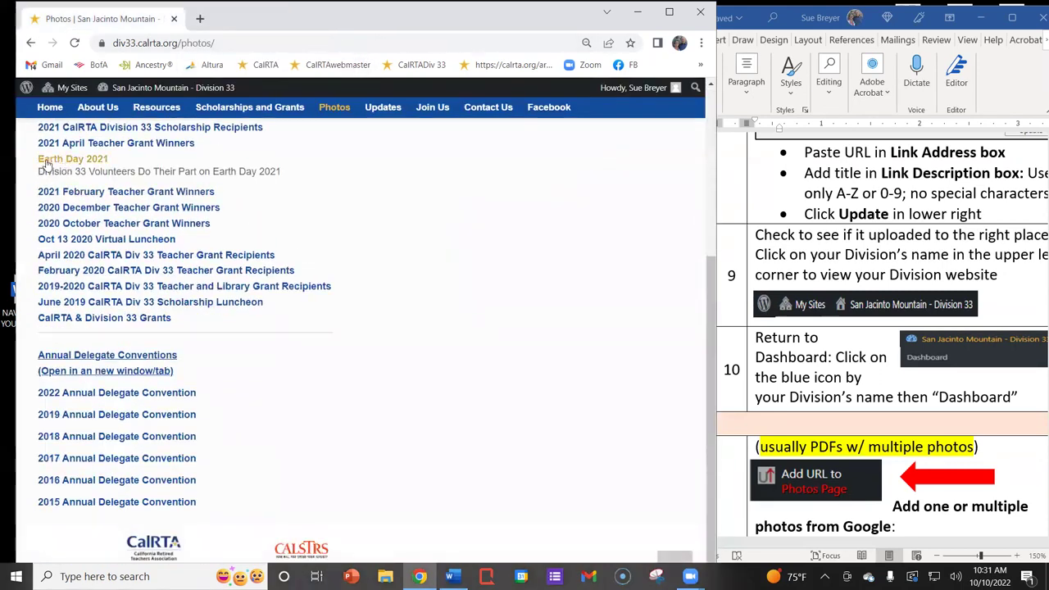
drag(39, 171, 294, 174)
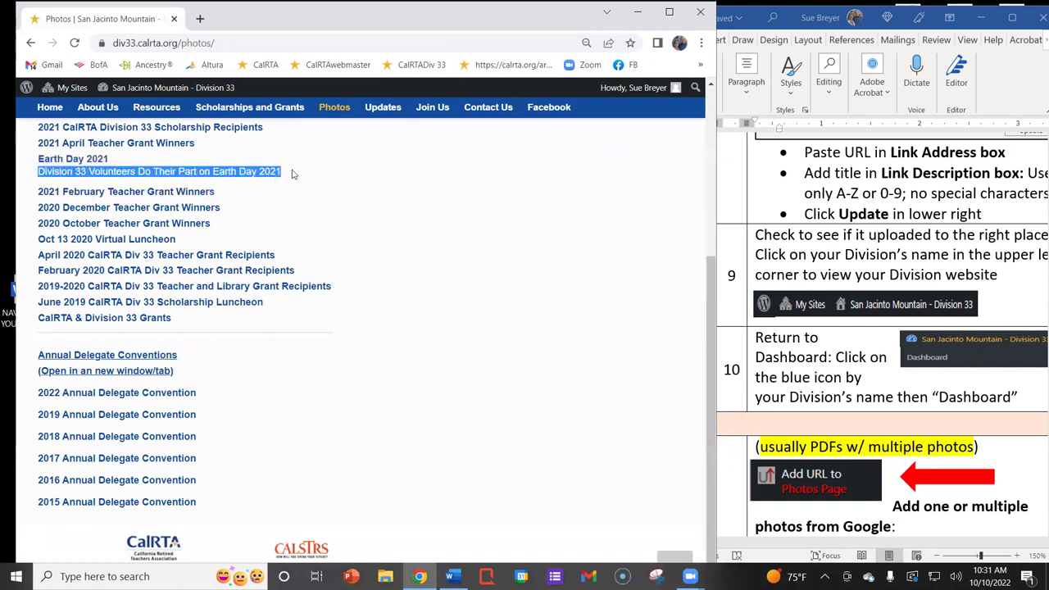
click(385, 208)
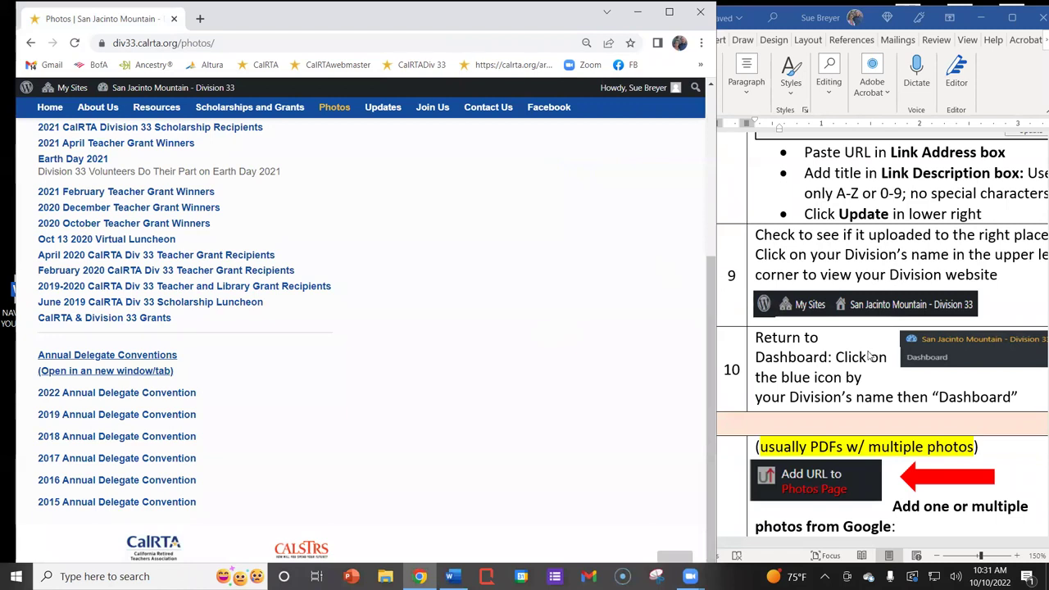
scroll(870, 354, down, 3)
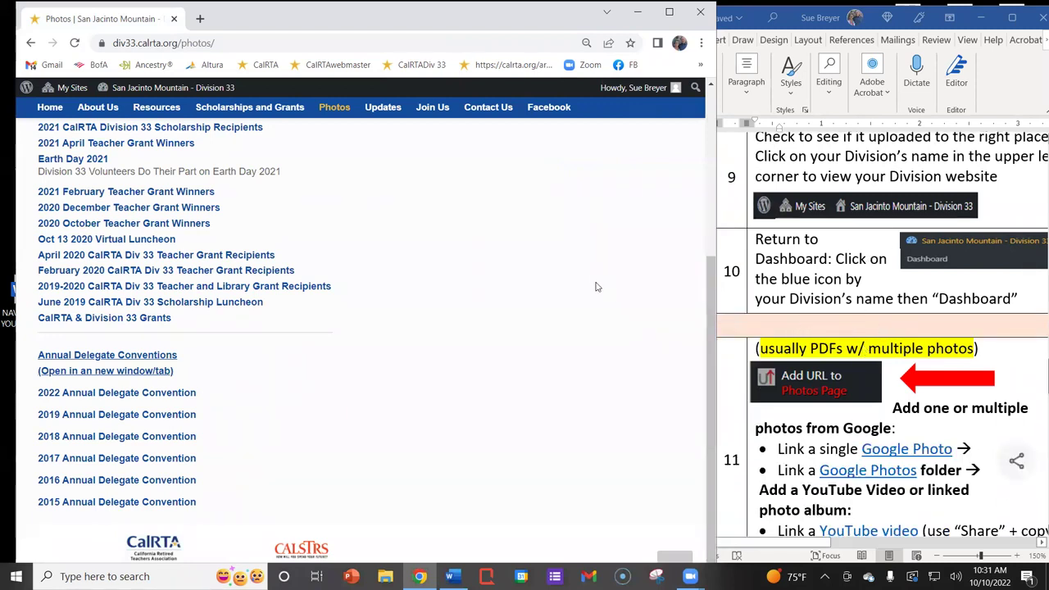
scroll(570, 309, up, 3)
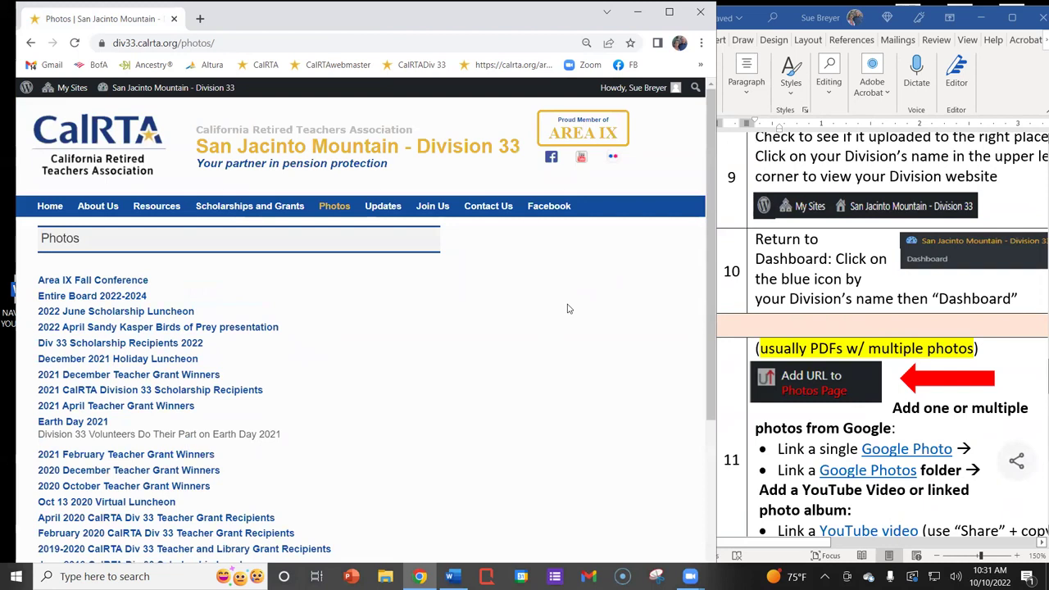
Narrow the browser window and widen the Word instructions window beside it
drag(717, 311, 612, 314)
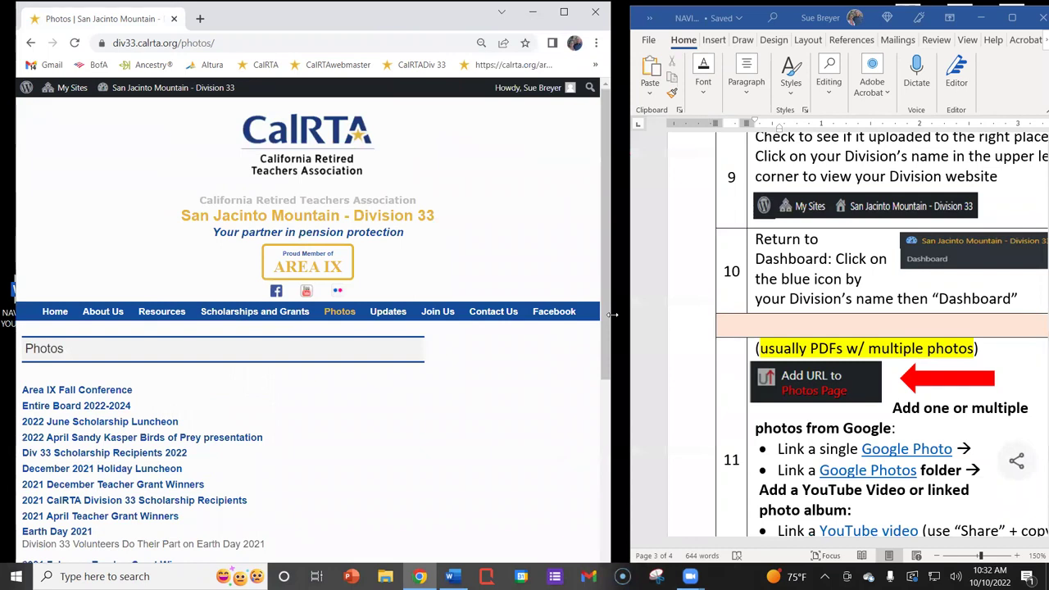
drag(610, 320, 533, 311)
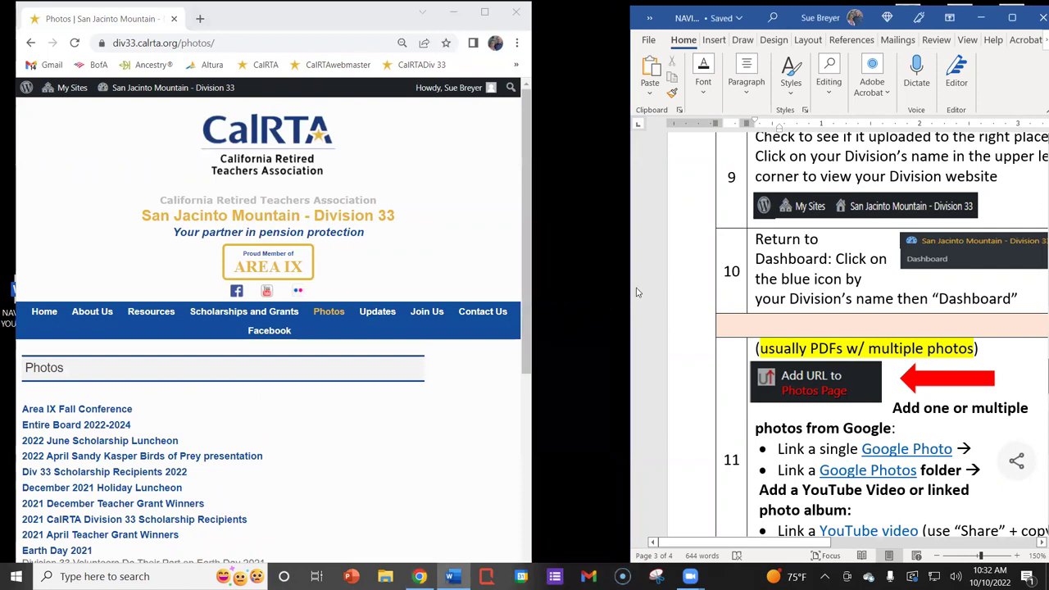
drag(627, 287, 541, 286)
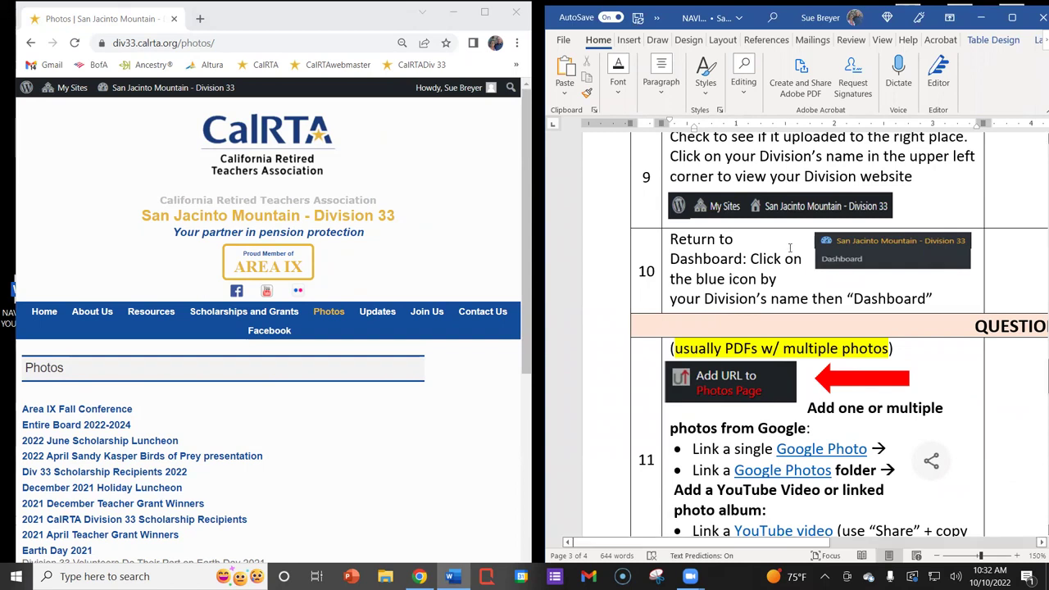
Review the instructions from adding a new link through linking Google photos, YouTube videos and albums, widening the document window further
scroll(789, 247, up, 5)
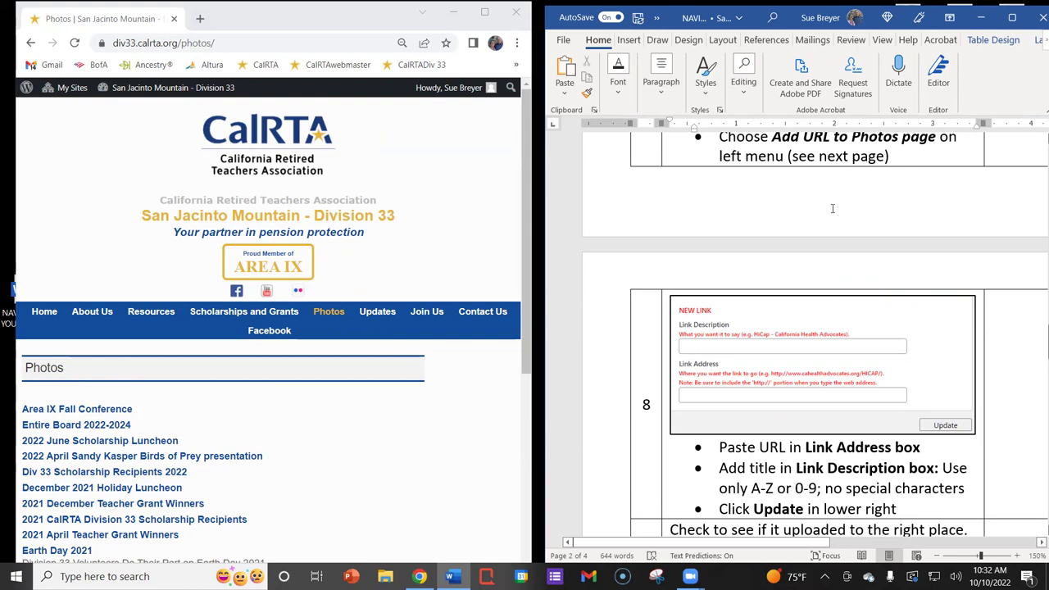
scroll(903, 172, down, 6)
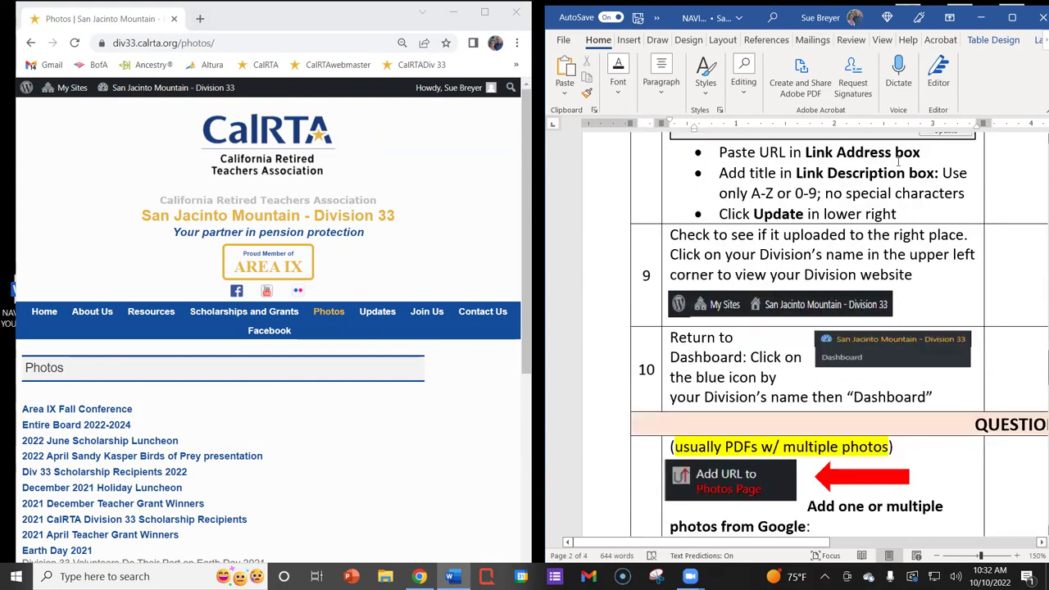
scroll(811, 257, down, 1)
scroll(813, 255, down, 3)
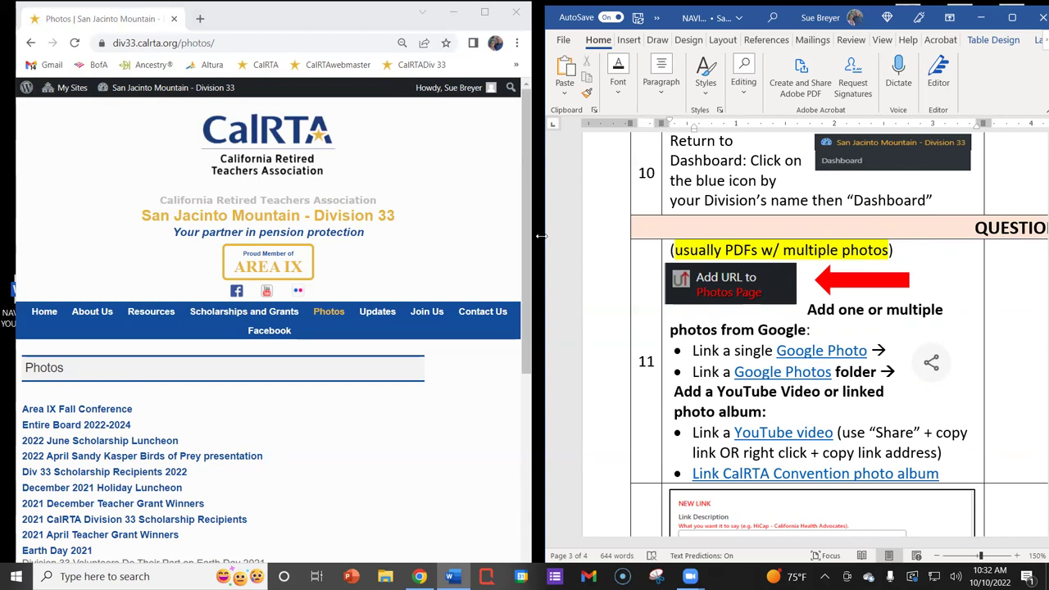
drag(541, 235, 508, 236)
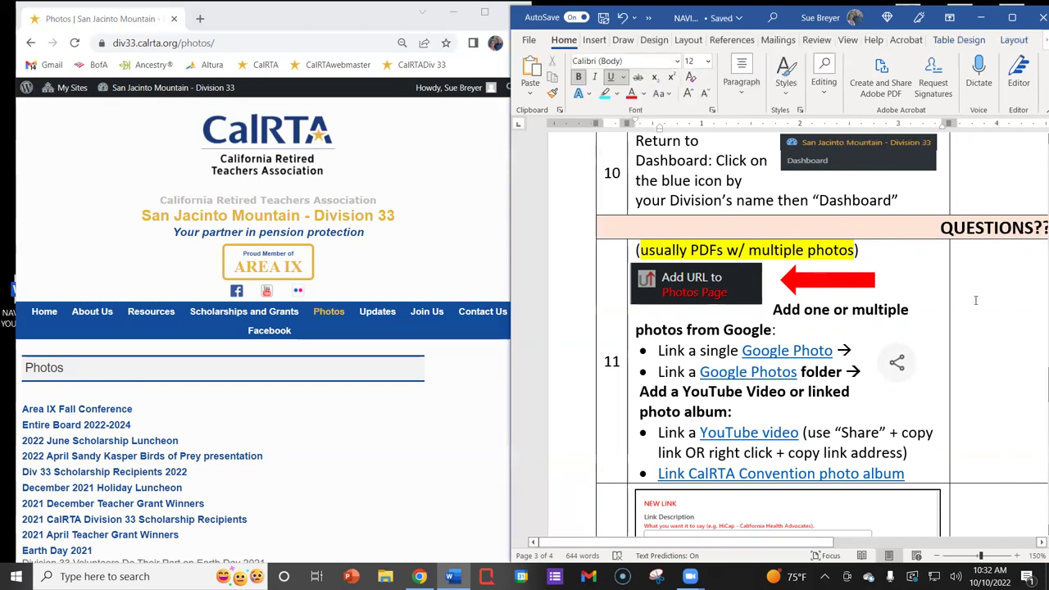
scroll(983, 292, down, 2)
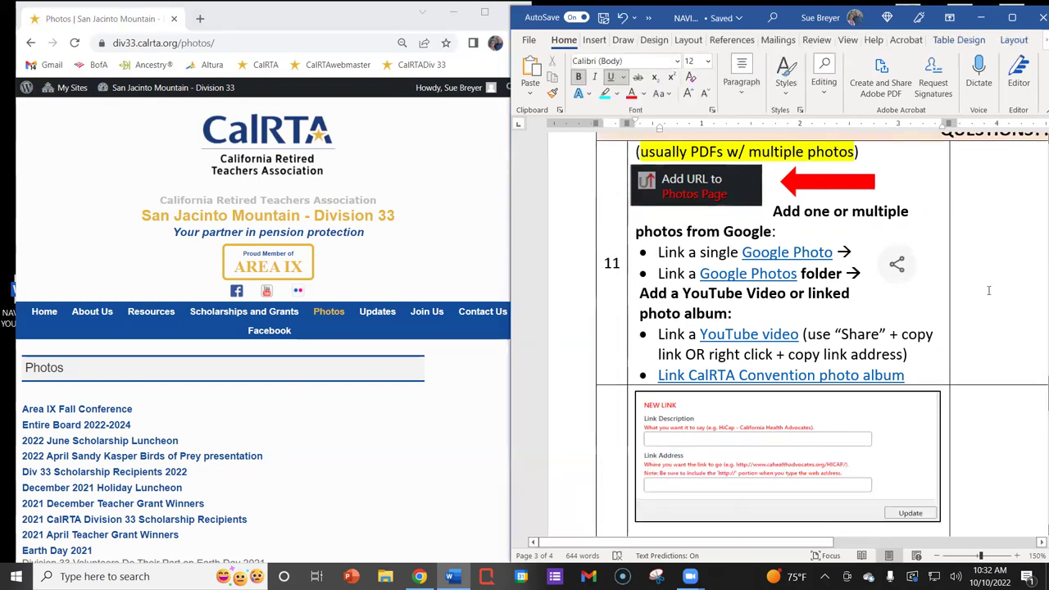
scroll(737, 189, up, 1)
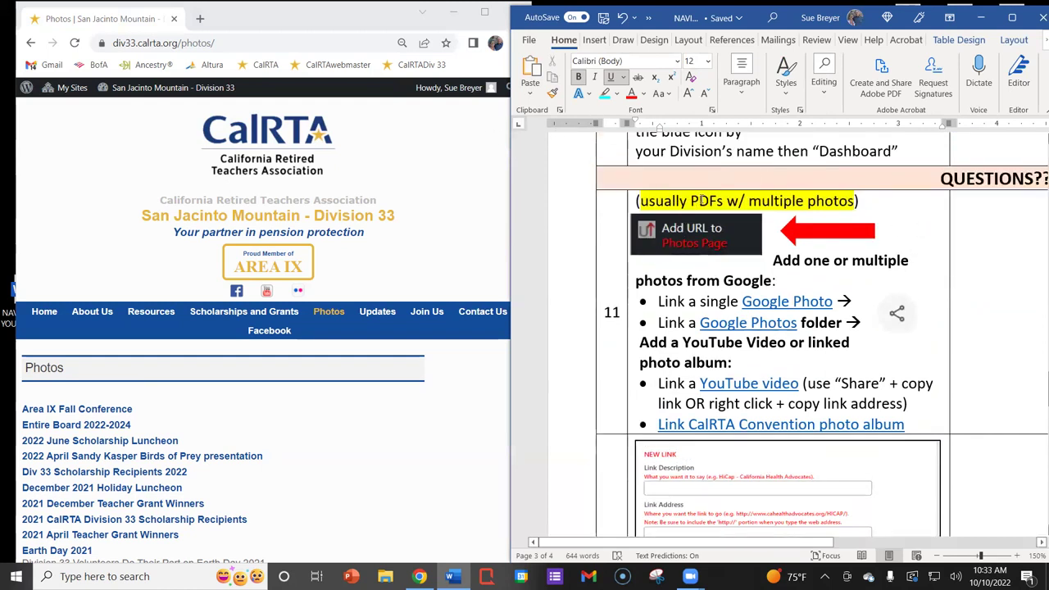
Open the single Google Photo link from the Word instructions and reposition the Google Photos window in Edge
click(481, 175)
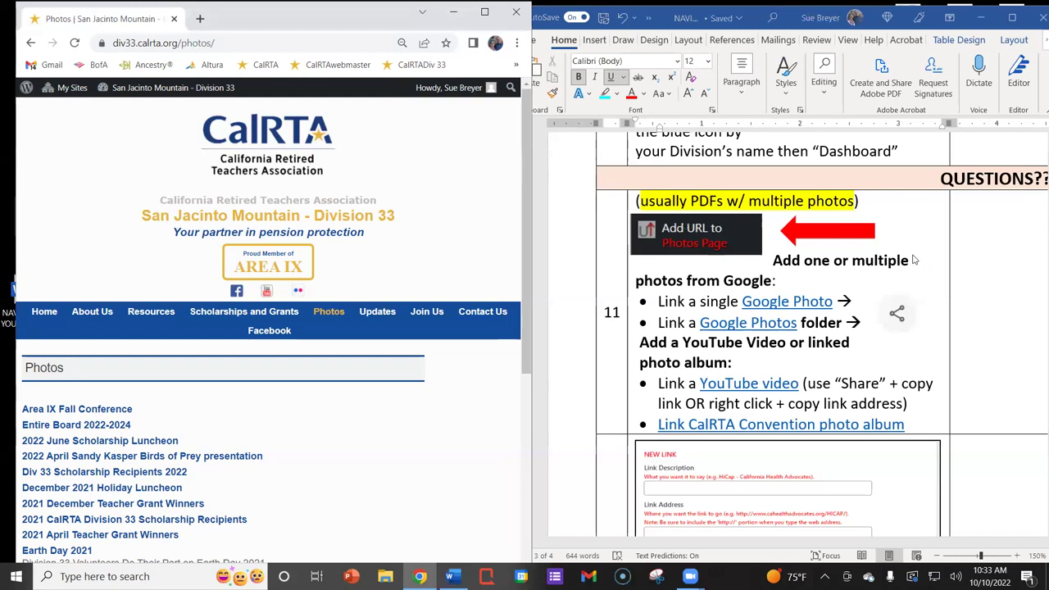
scroll(971, 260, down, 1)
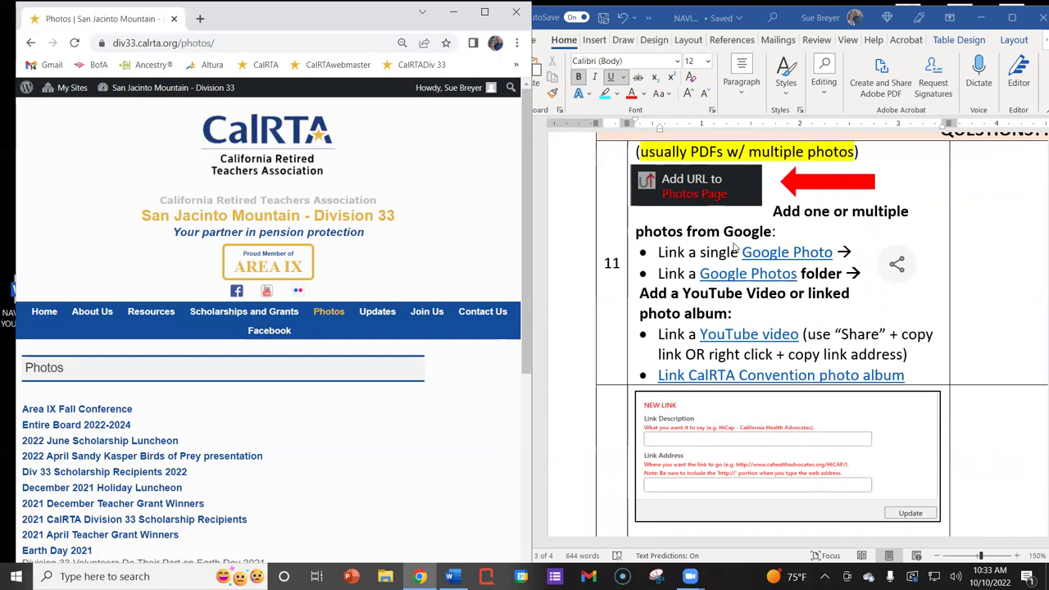
click(769, 258)
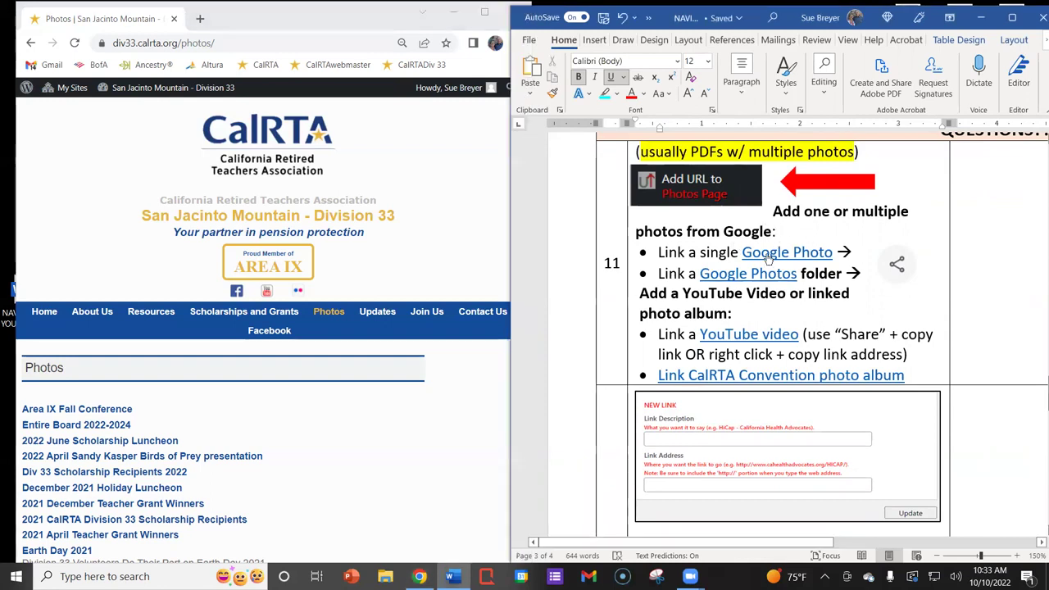
ctrl+click(769, 258)
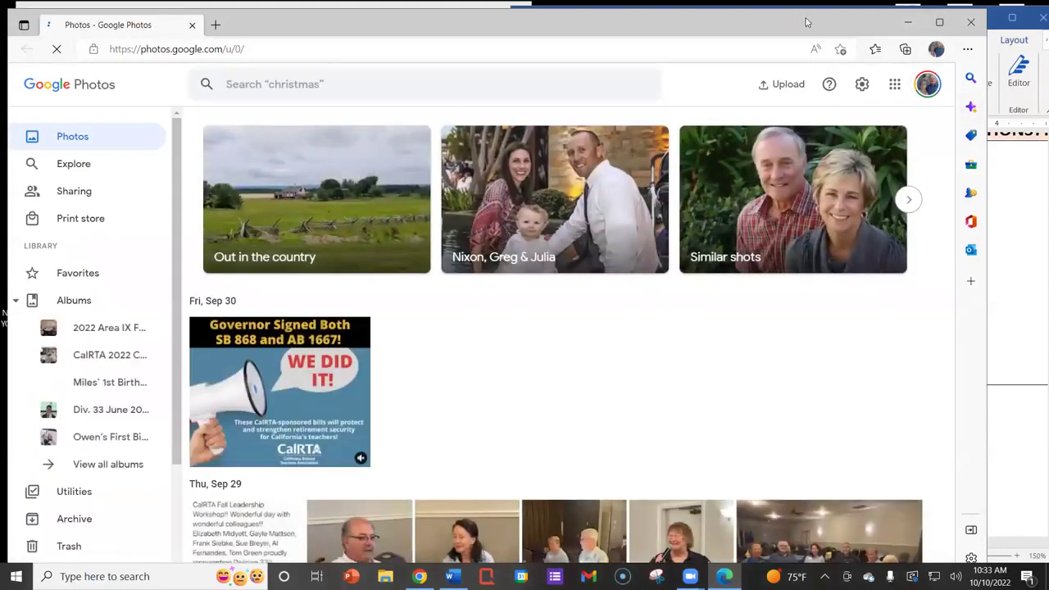
drag(807, 22, 861, 18)
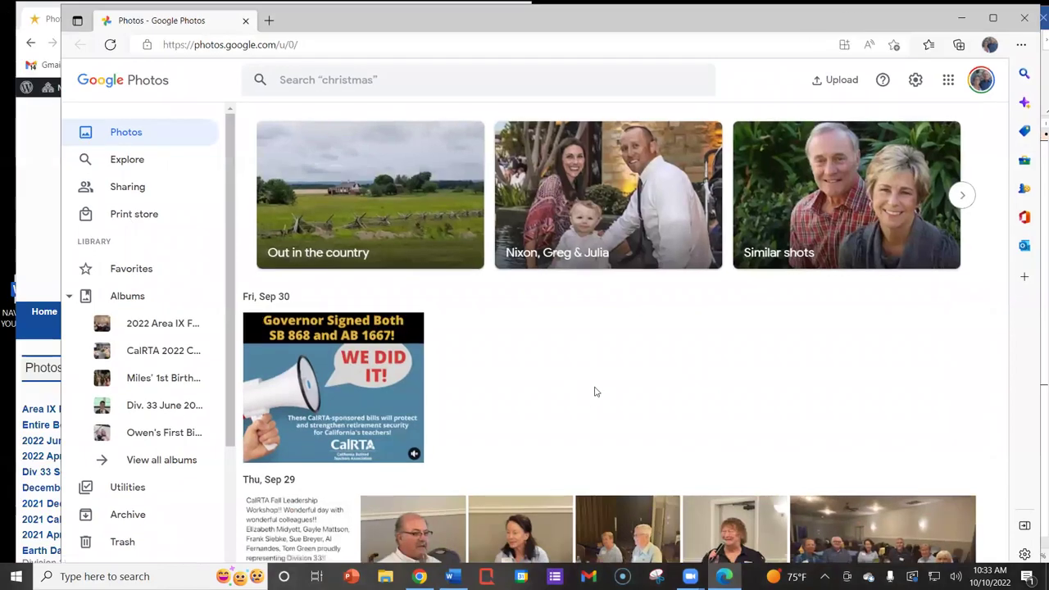
Copy the link of the "We did it!" photo dated Fri, Sep 30 in Google Photos
scroll(632, 366, down, 2)
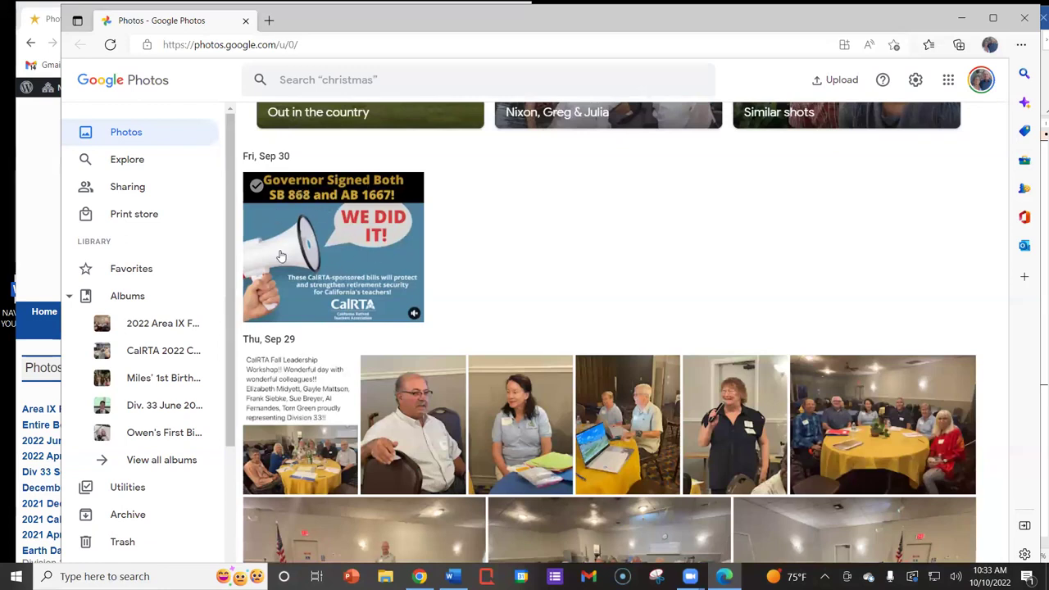
right_click(361, 221)
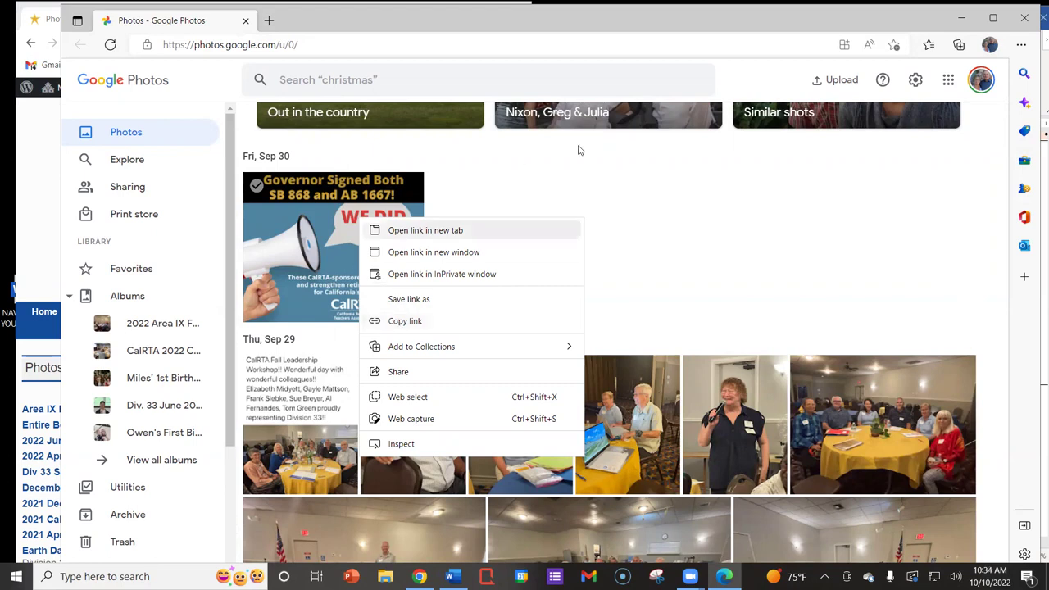
click(545, 175)
right_click(342, 204)
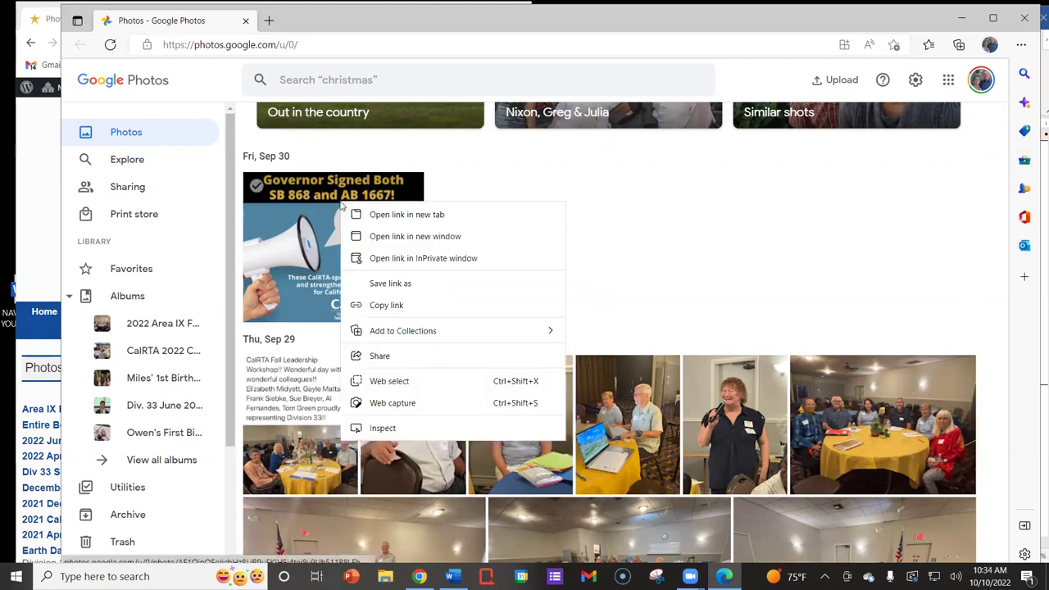
click(395, 304)
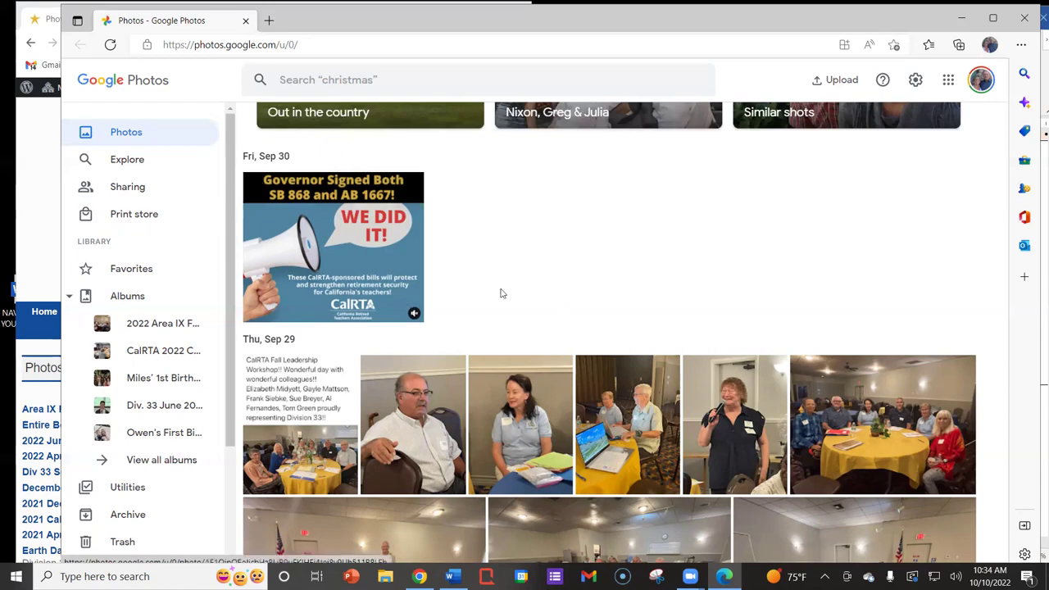
Switch to Chrome, open the Division 33 dashboard, widen the window, and open the form for adding URLs to the Advocacy page
click(48, 197)
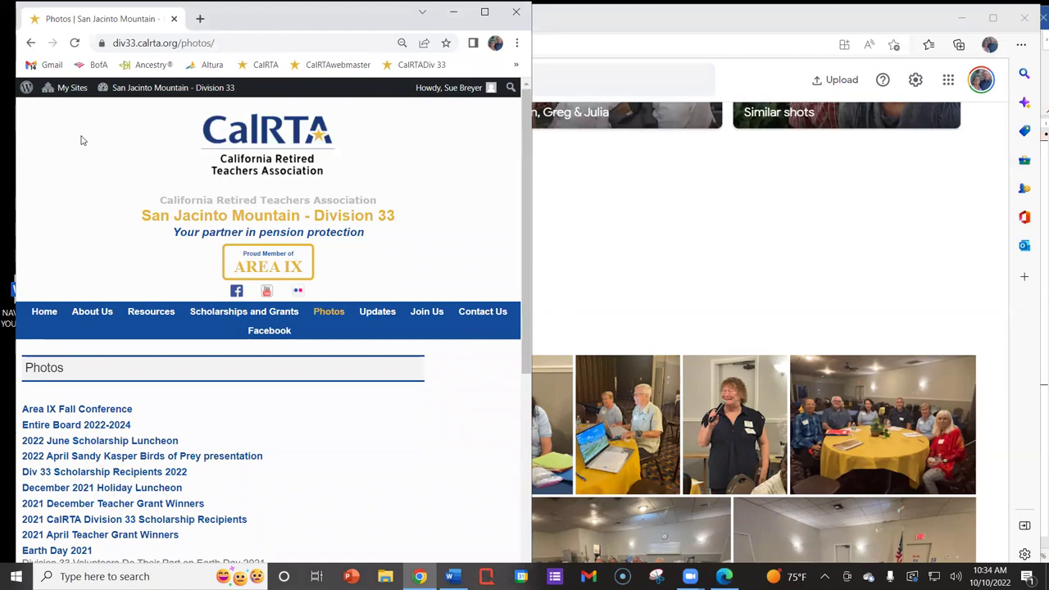
scroll(81, 139, down, 1)
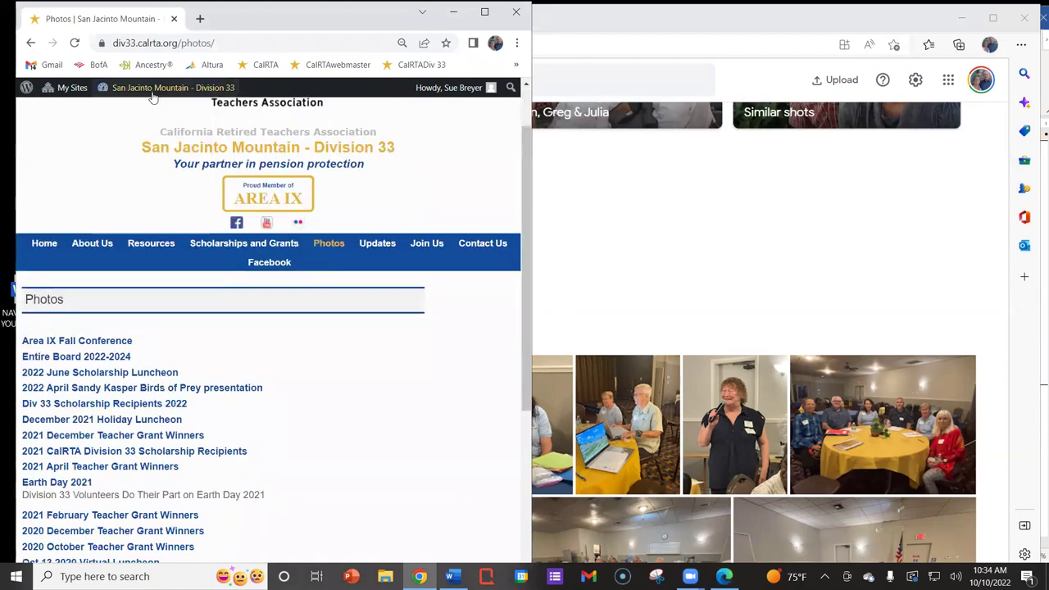
mouse_move(145, 98)
click(118, 109)
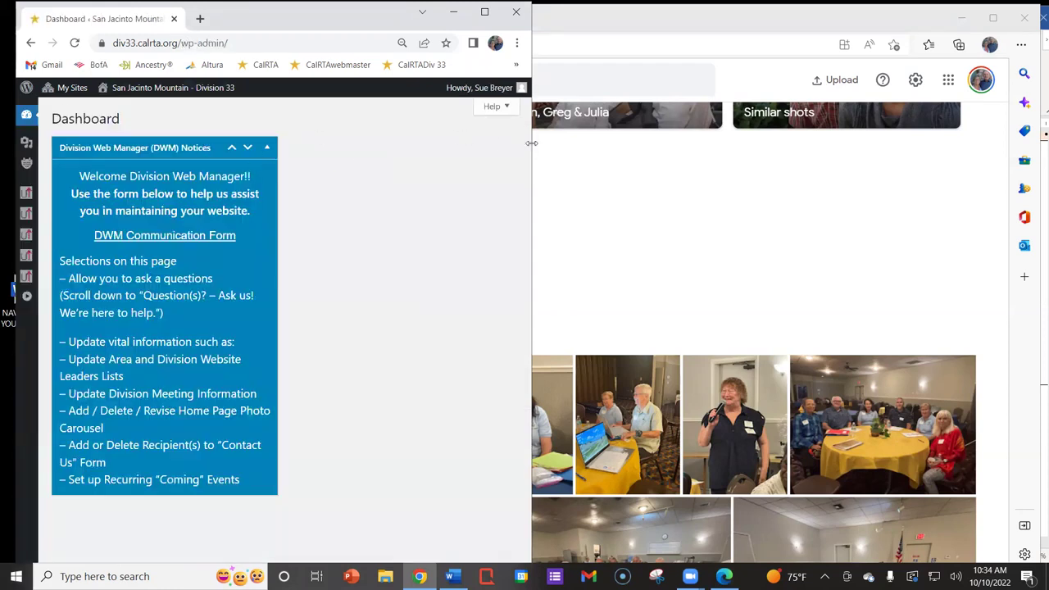
drag(531, 143, 636, 158)
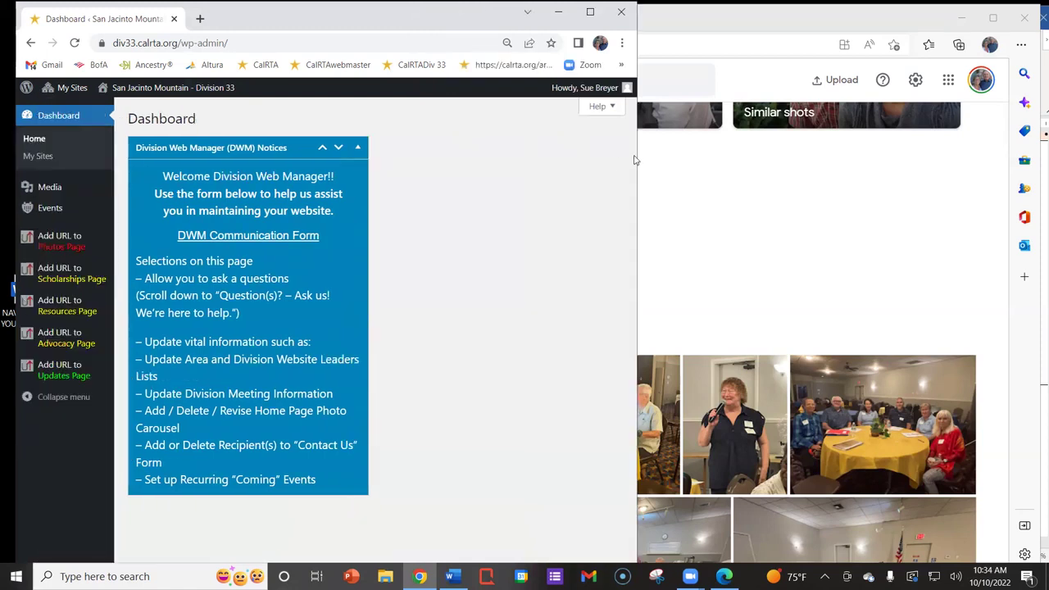
click(66, 344)
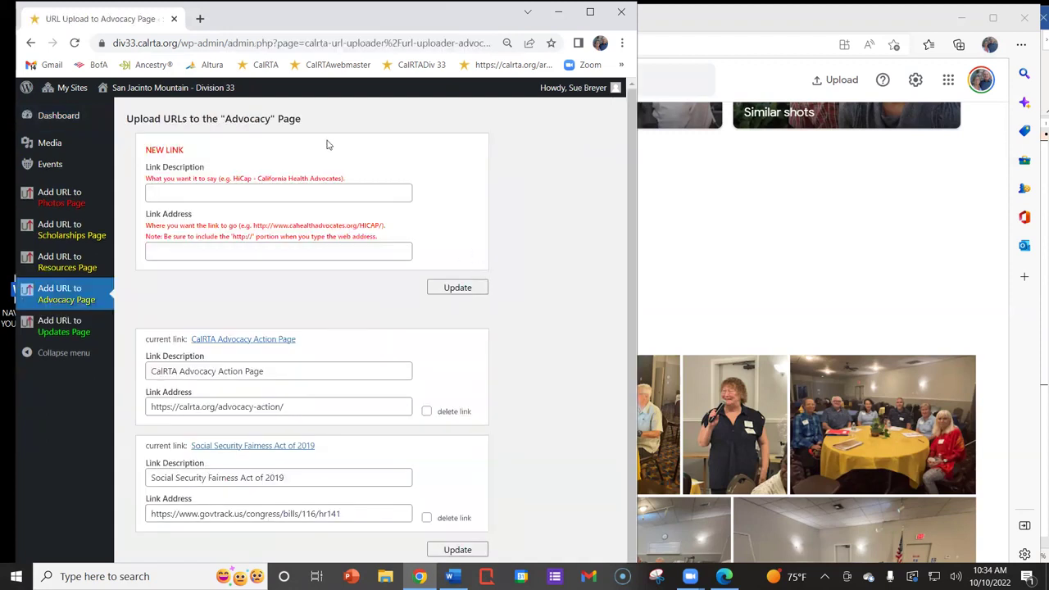
Add a new Advocacy page link with the copied photo address and the description "We did it!!!", and save the update
click(180, 252)
right_click(175, 250)
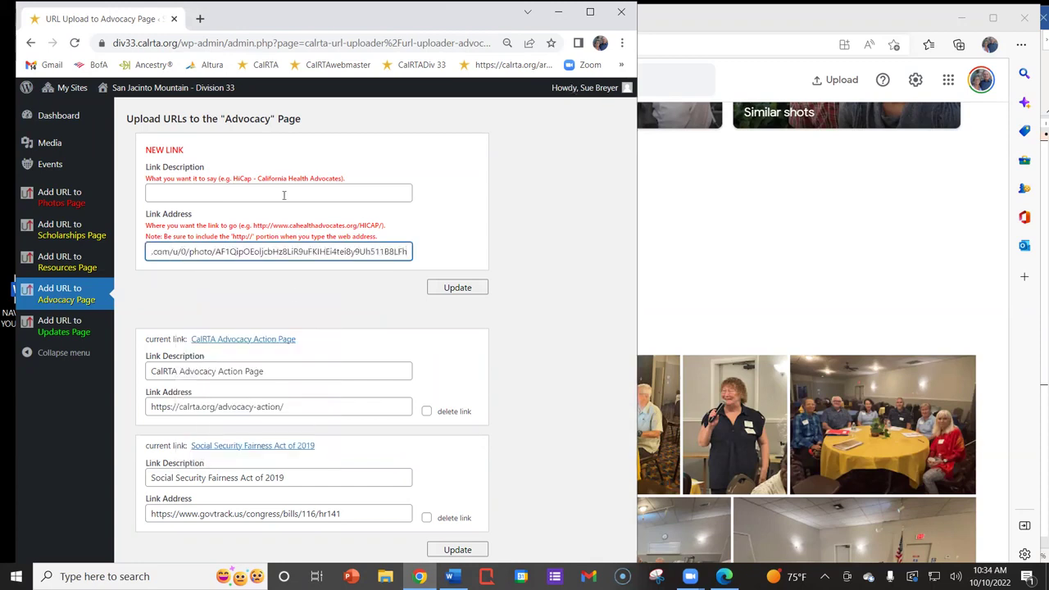
click(689, 207)
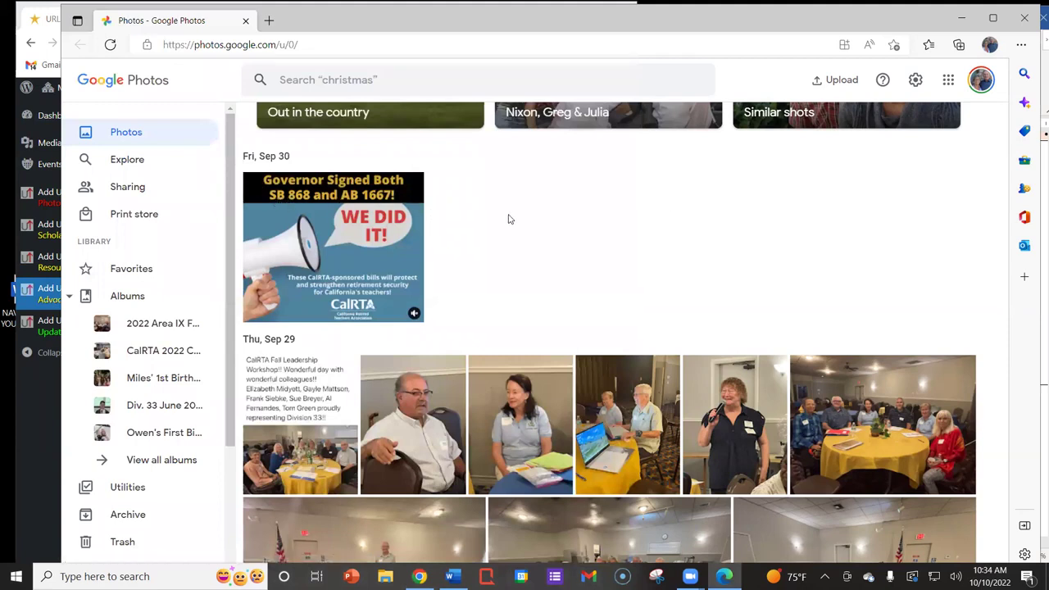
click(33, 394)
click(214, 197)
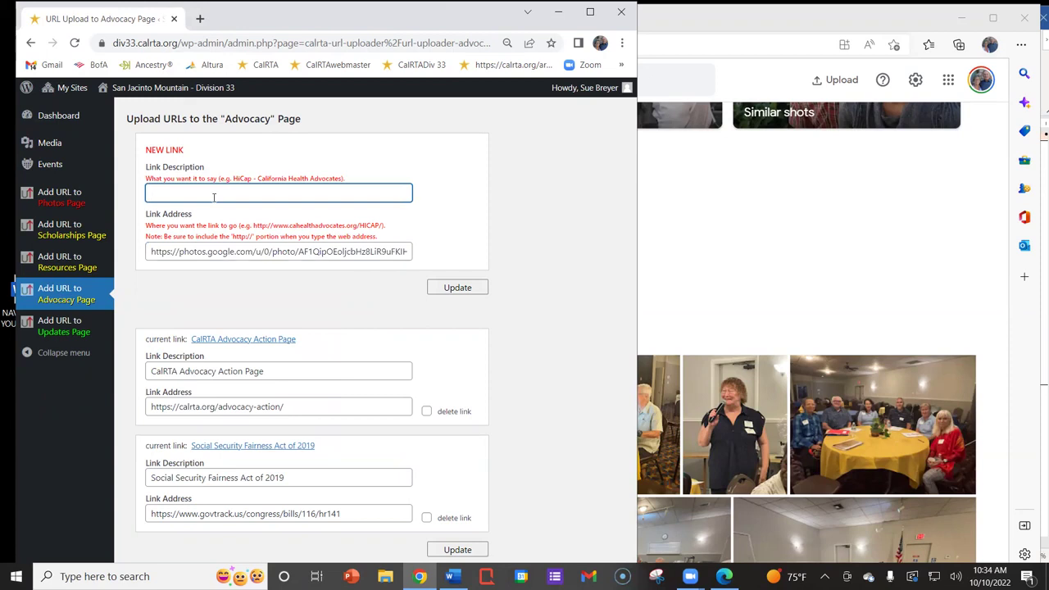
text(We did it)
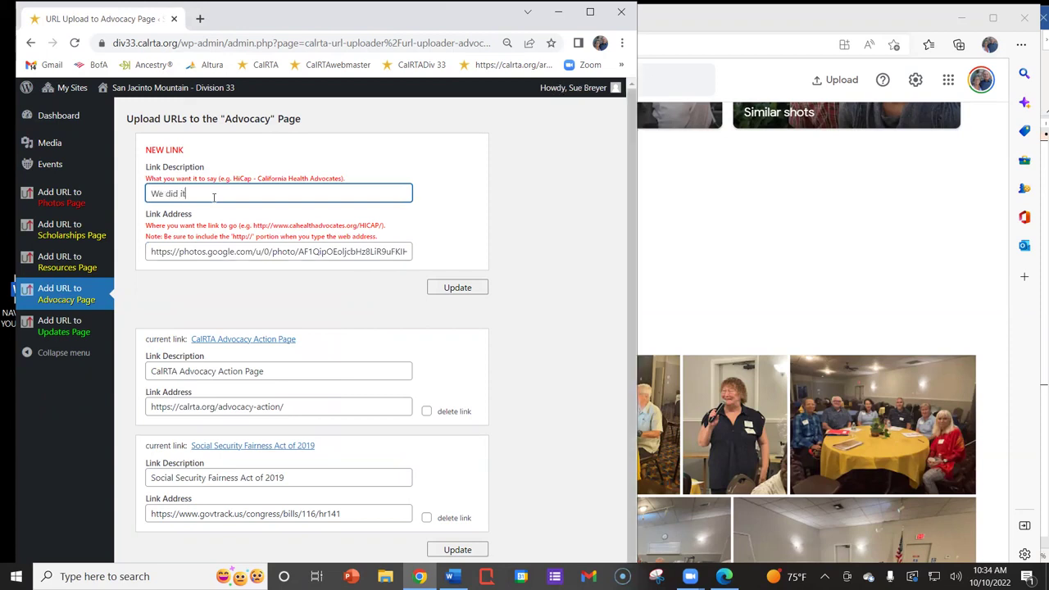
text(!!!)
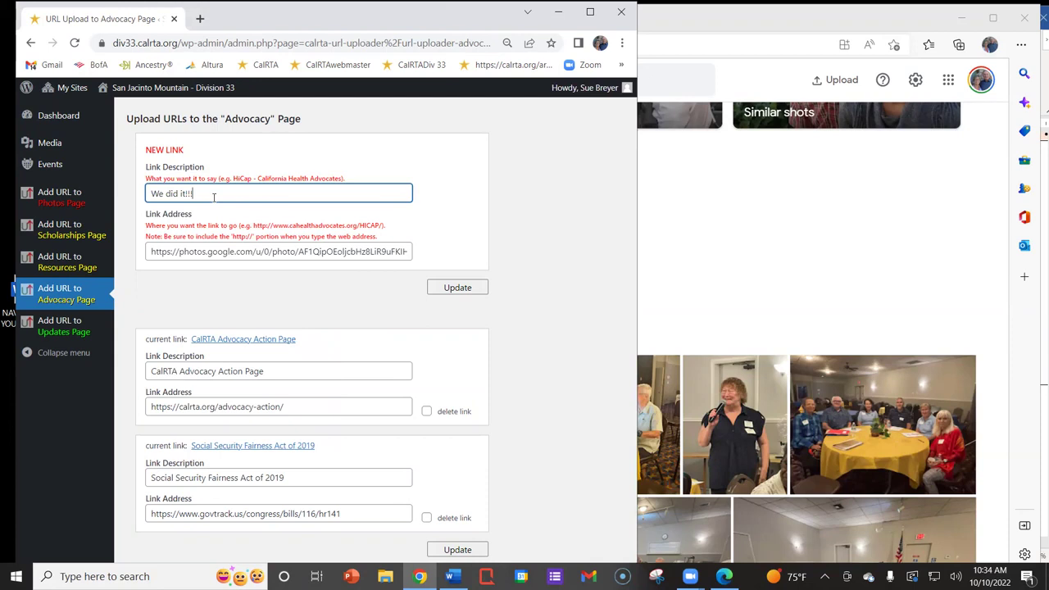
click(458, 288)
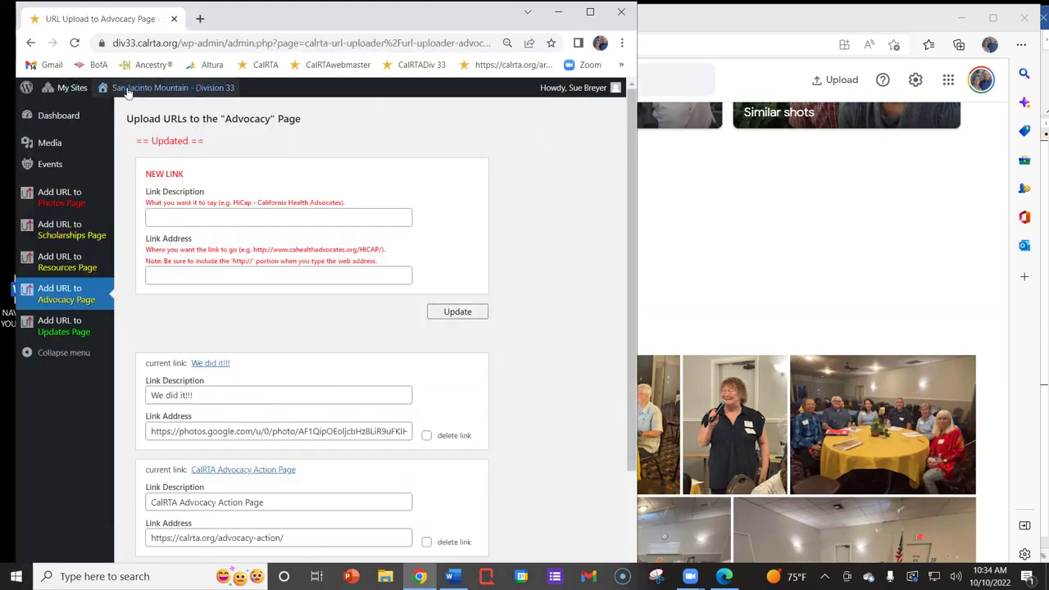
Visit the division's live site and open the full Legislative Advocacy page from the home page
mouse_move(127, 93)
click(110, 112)
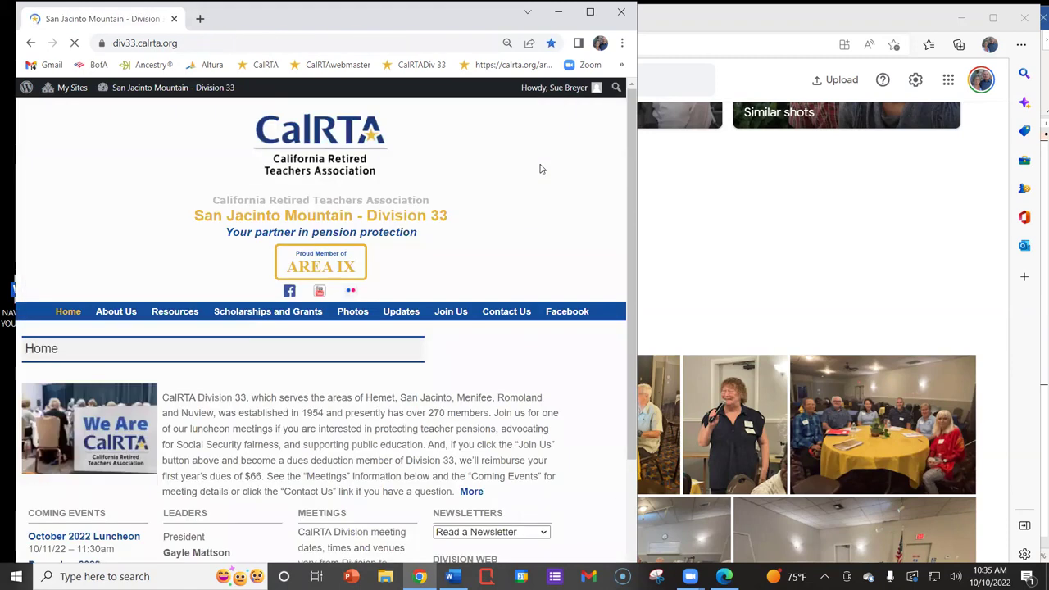
scroll(555, 242, down, 2)
scroll(557, 246, down, 1)
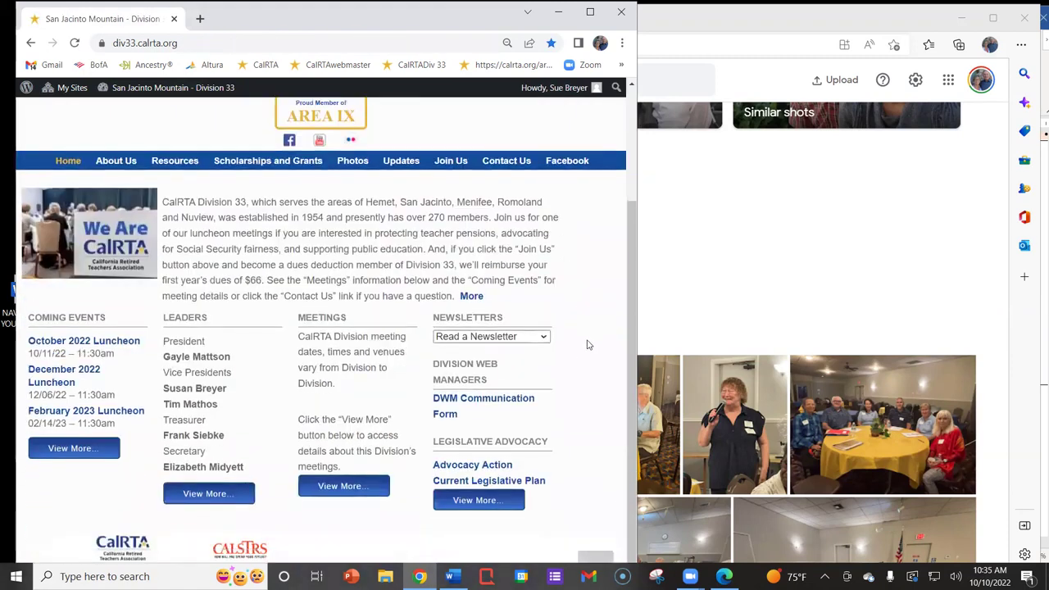
click(482, 501)
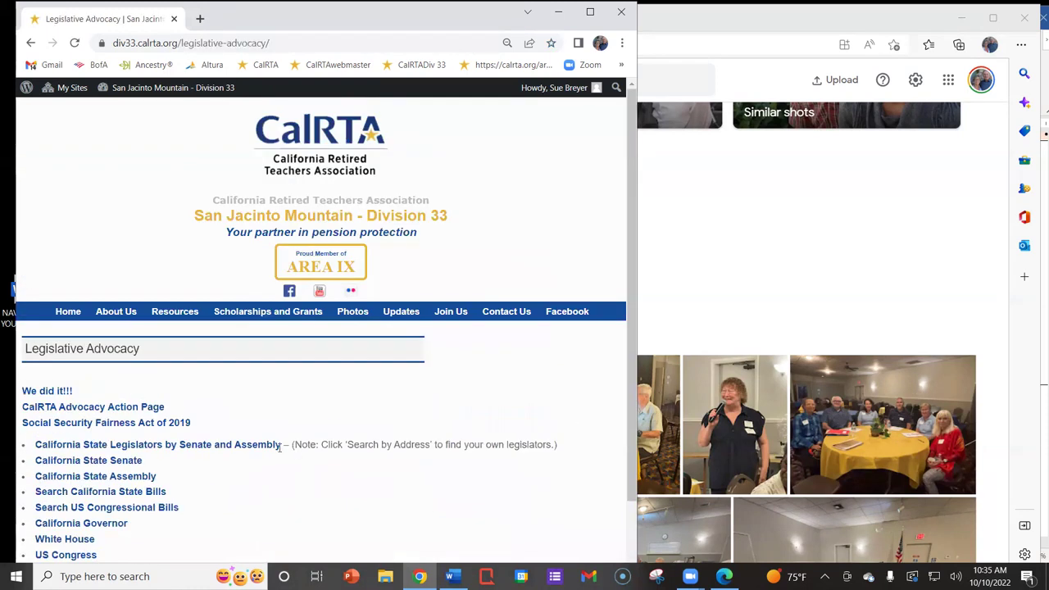
Test the "We did it!!!" link on the Legislative Advocacy page and close the opened photo
scroll(278, 446, down, 2)
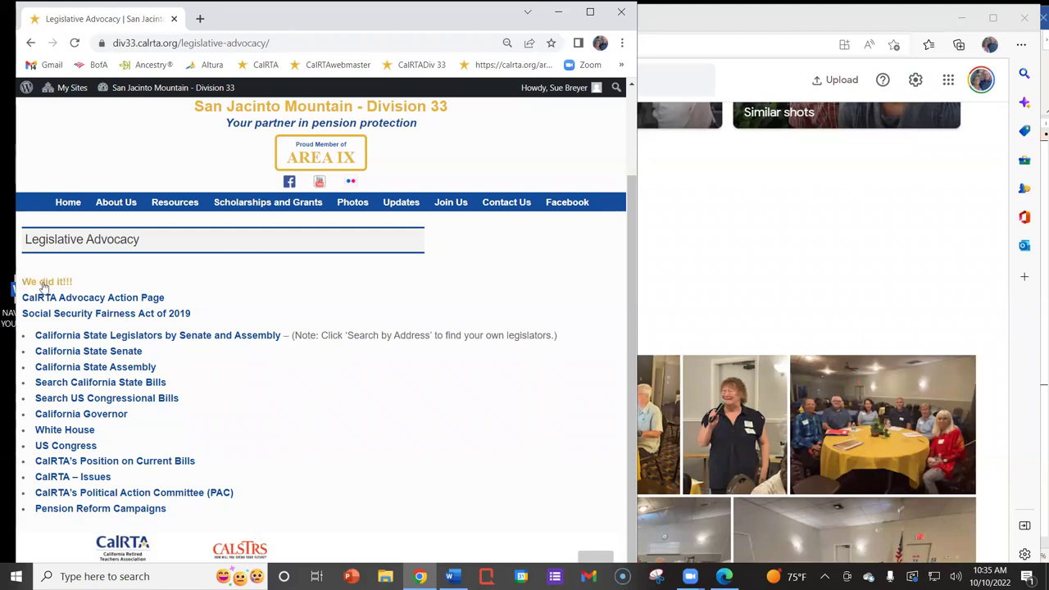
click(165, 281)
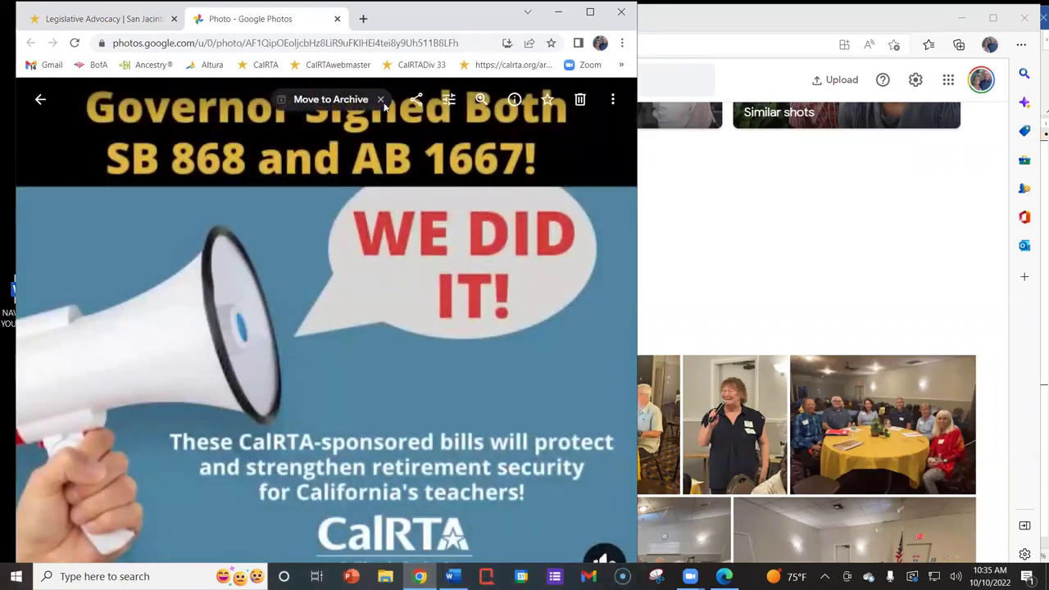
click(337, 18)
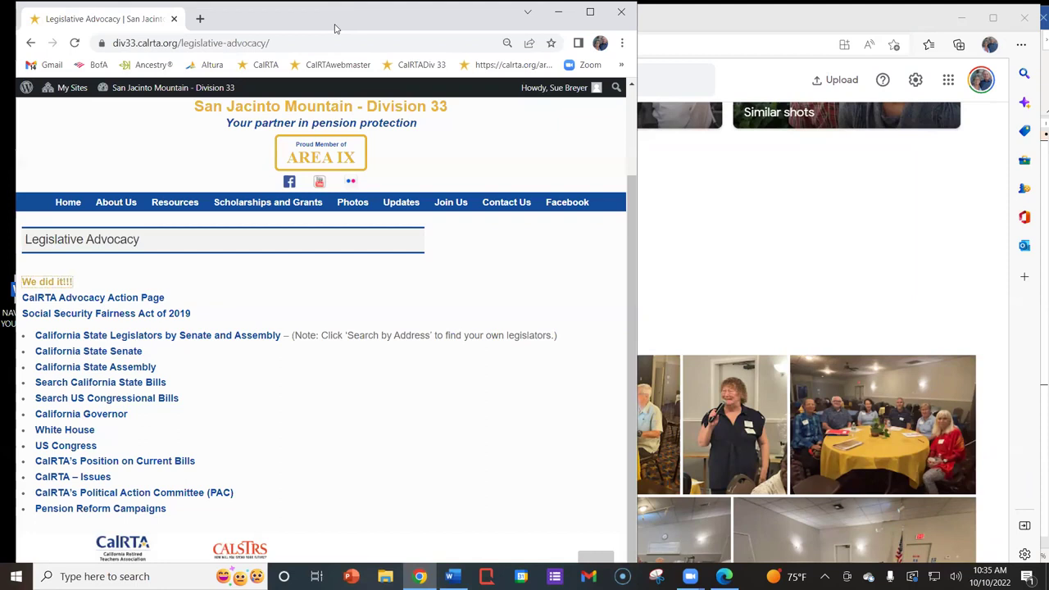
Return to Google Photos in Edge, open the CalRTA 2022 Convention album, and look through its photos
click(788, 176)
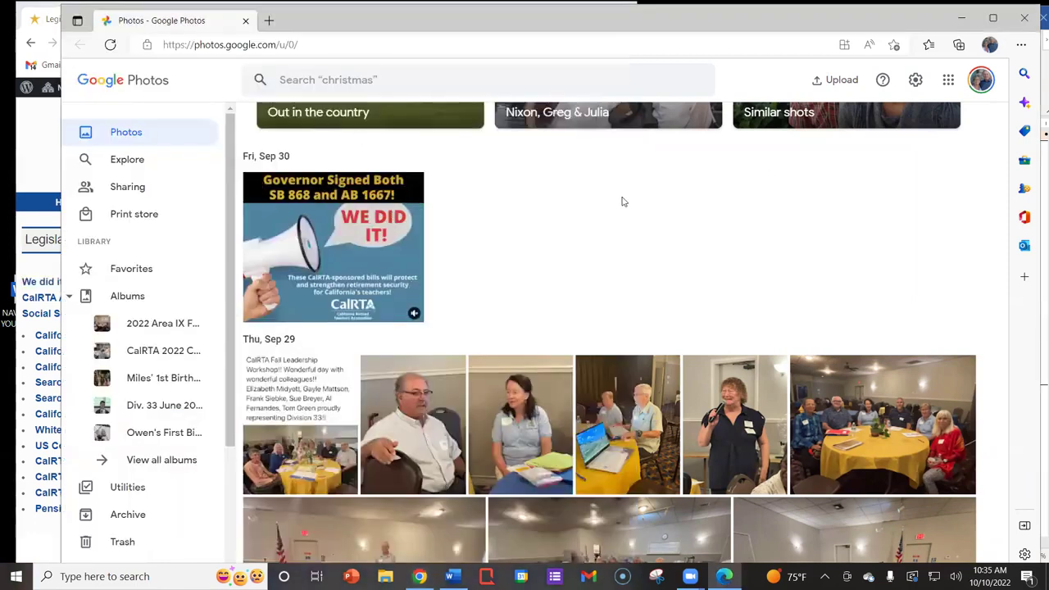
scroll(622, 202, down, 1)
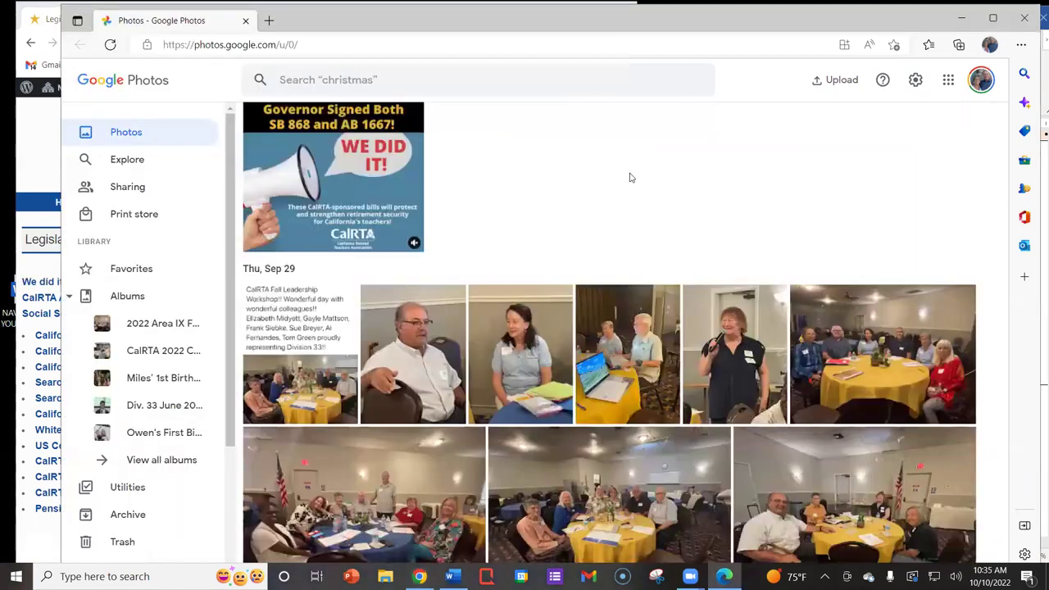
click(164, 356)
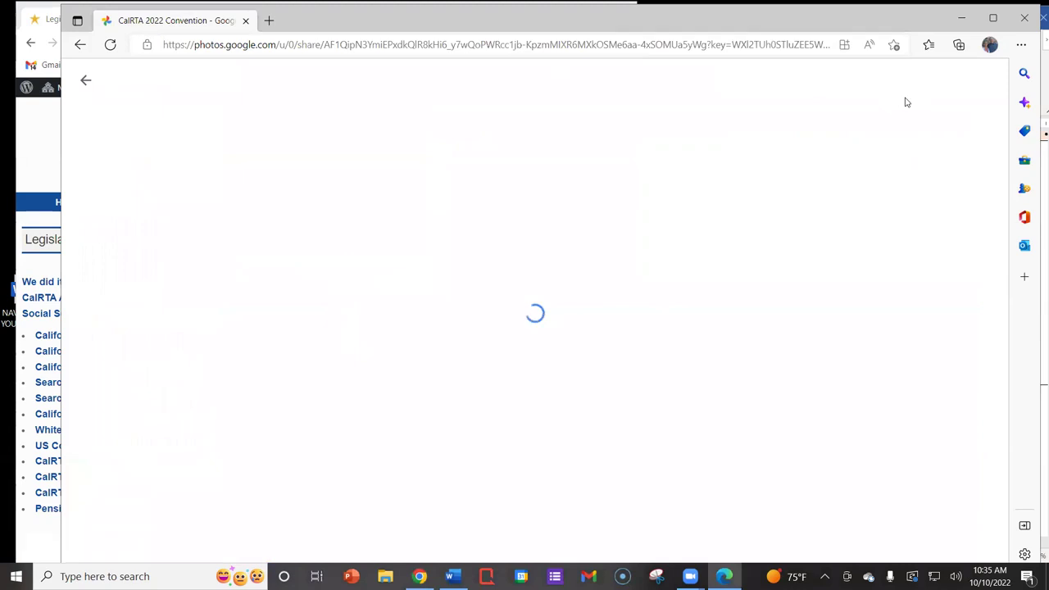
scroll(854, 163, down, 10)
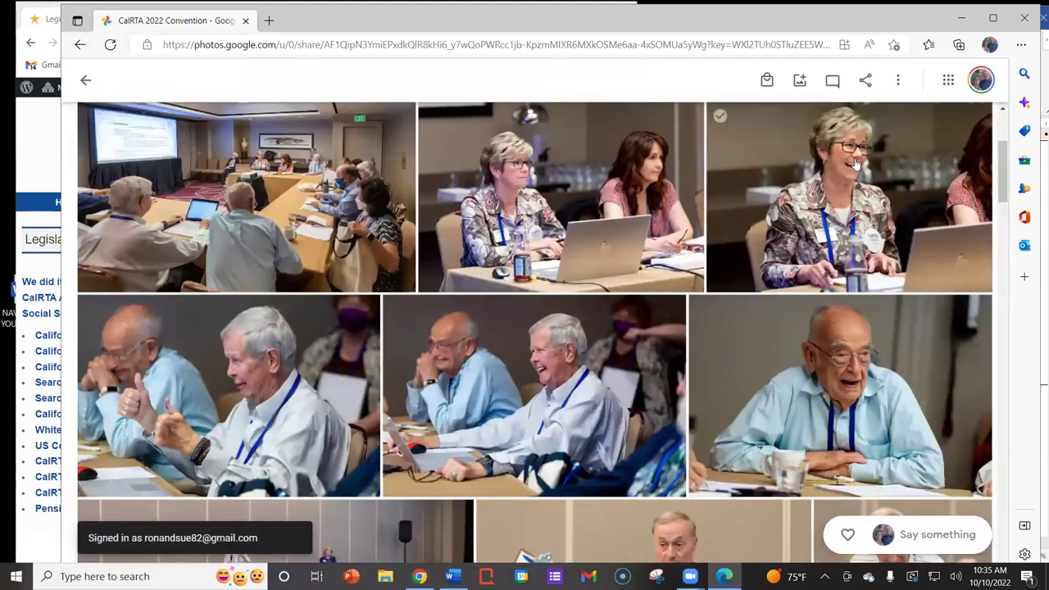
scroll(803, 246, down, 10)
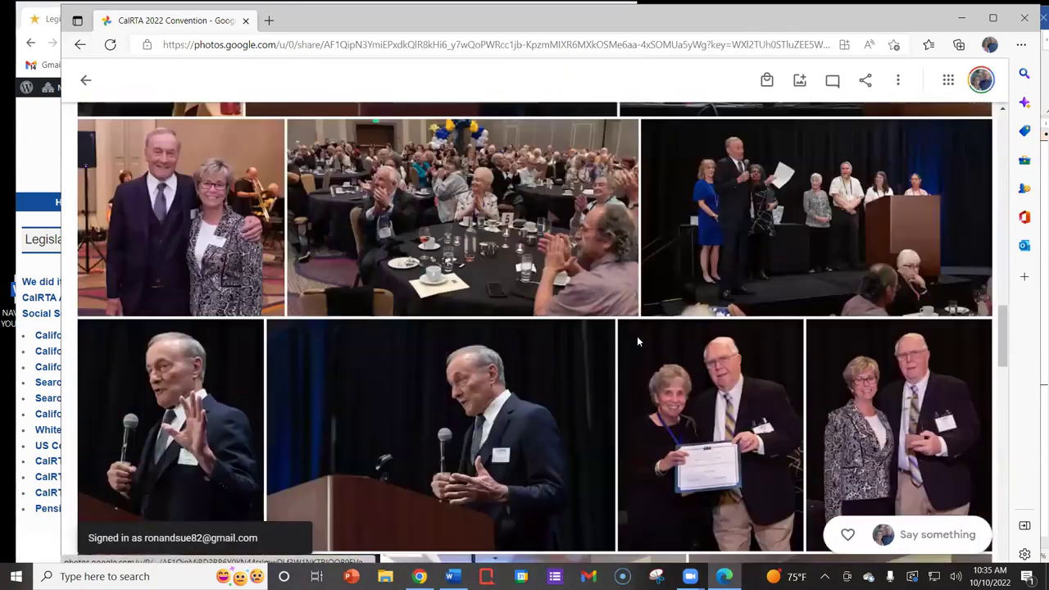
scroll(636, 335, up, 15)
scroll(644, 344, up, 7)
scroll(644, 343, down, 6)
scroll(646, 342, up, 6)
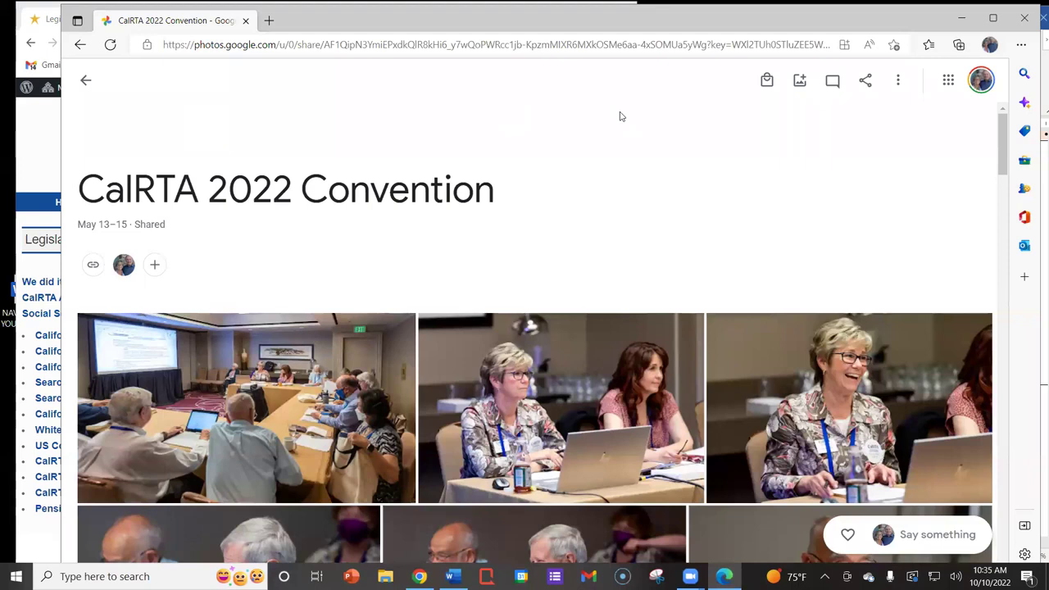
Copy the share link of the CalRTA 2022 Convention album
click(866, 81)
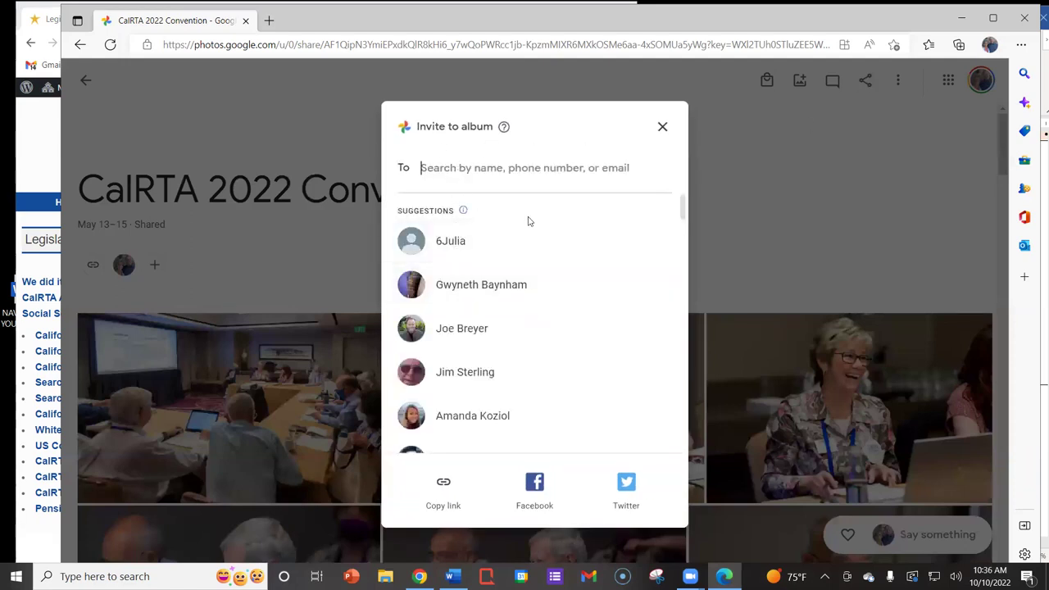
scroll(533, 225, down, 2)
scroll(487, 418, down, 1)
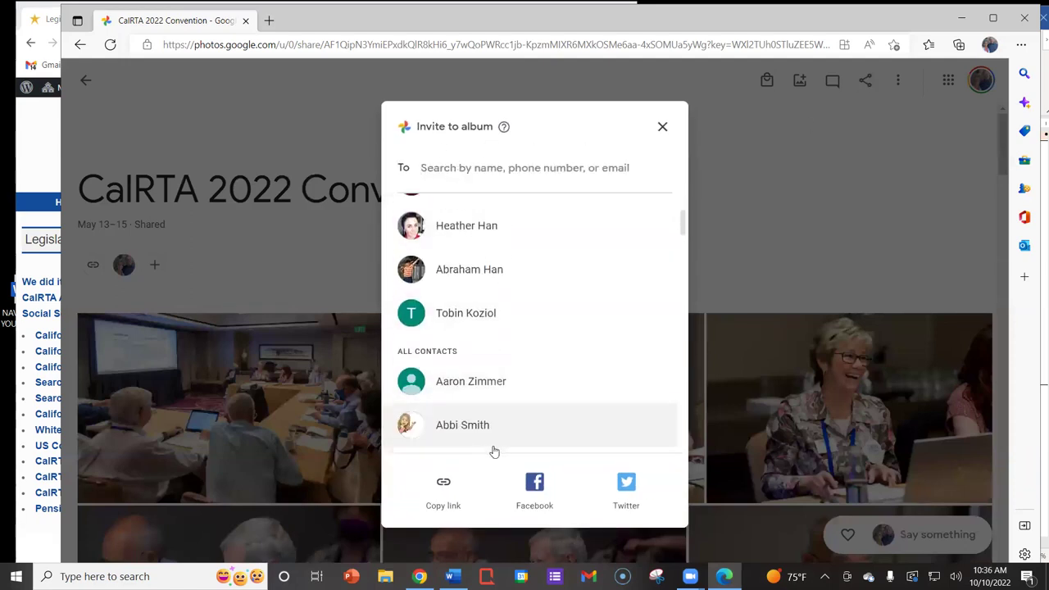
click(443, 487)
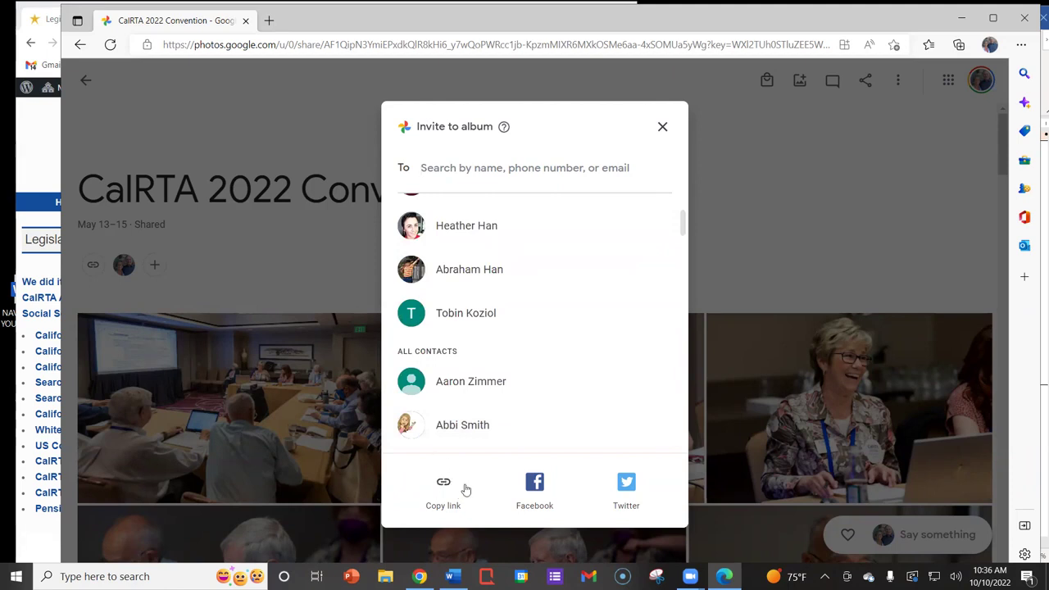
Copy the convention album's share link, switch to Chrome, and open the Division 33 dashboard's form for adding URLs to the Photos page
click(444, 486)
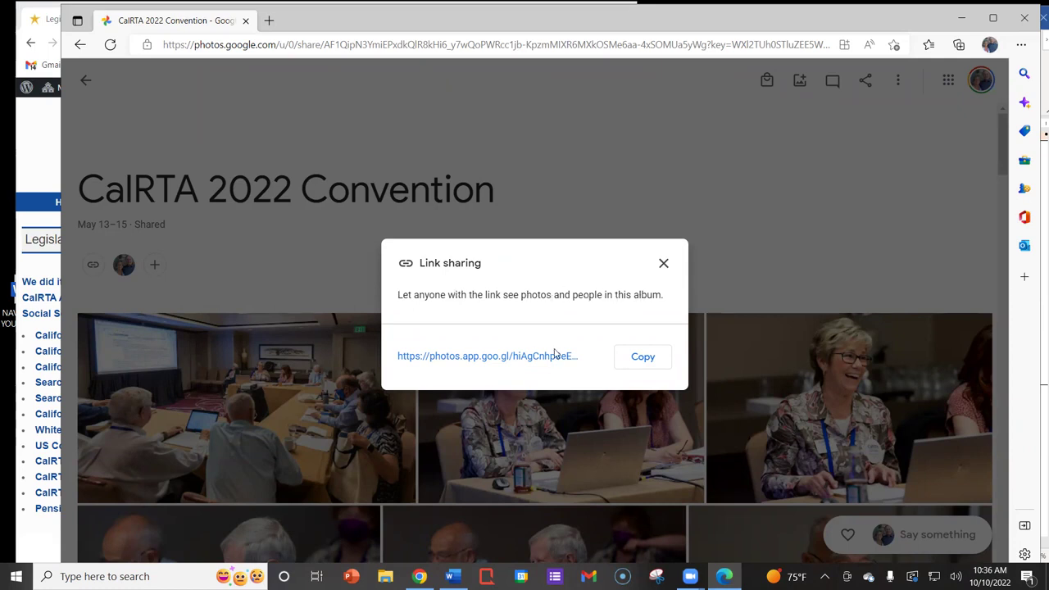
click(640, 358)
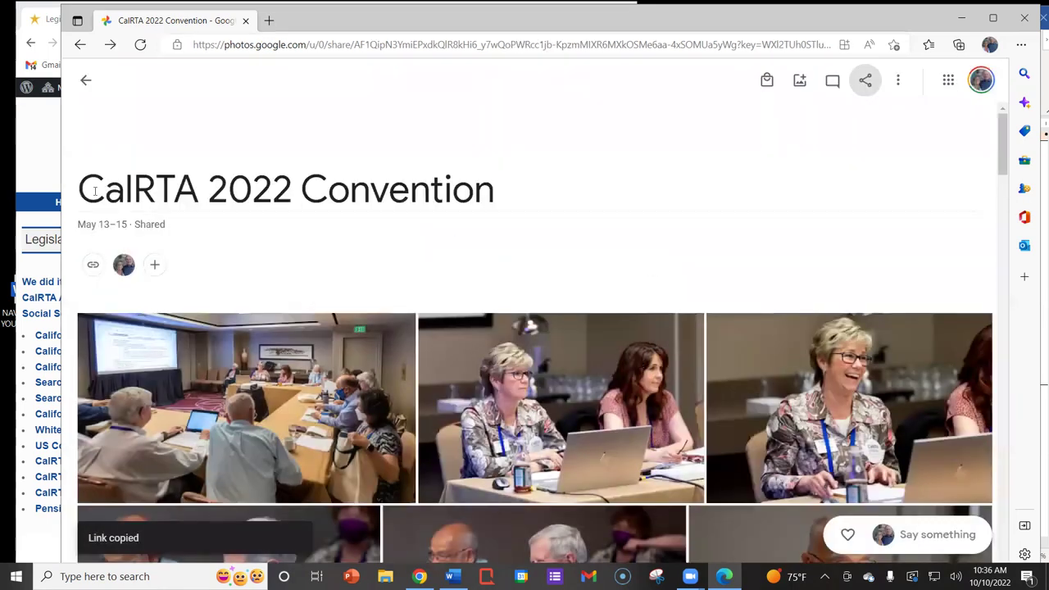
click(36, 149)
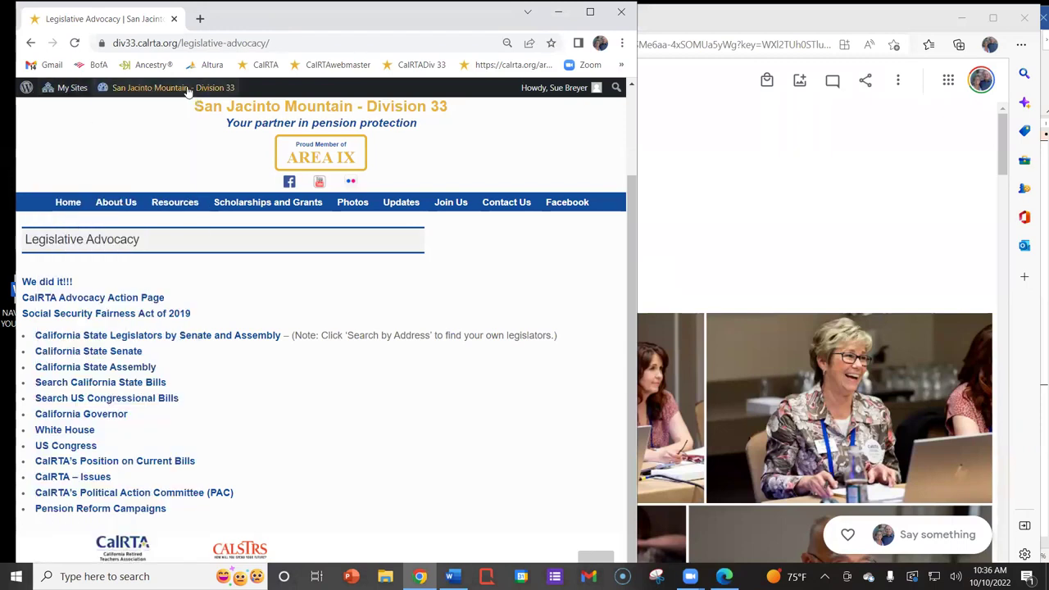
mouse_move(146, 95)
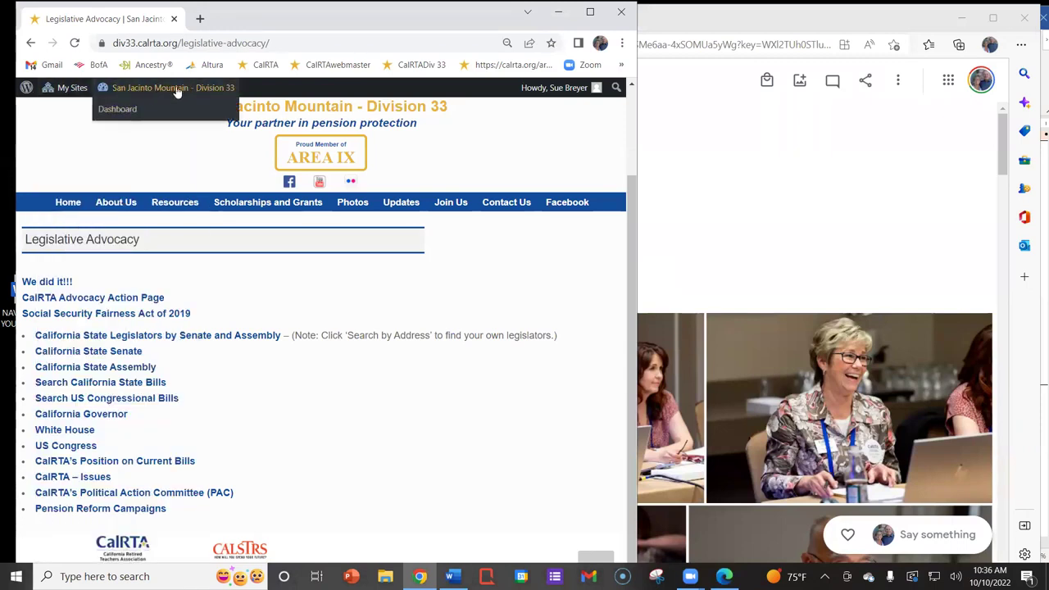
click(119, 117)
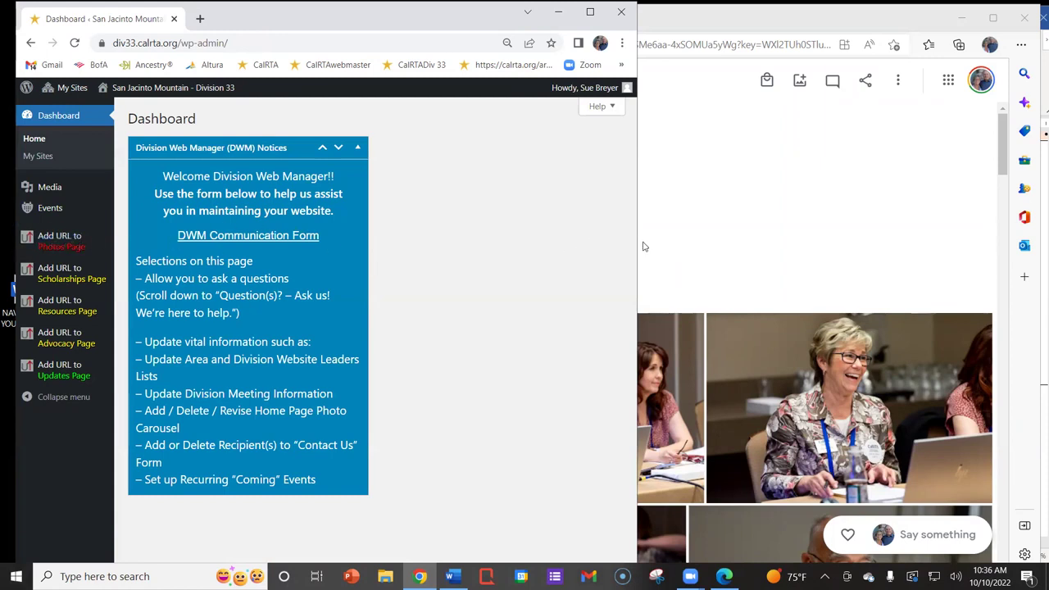
drag(638, 243, 699, 244)
click(55, 245)
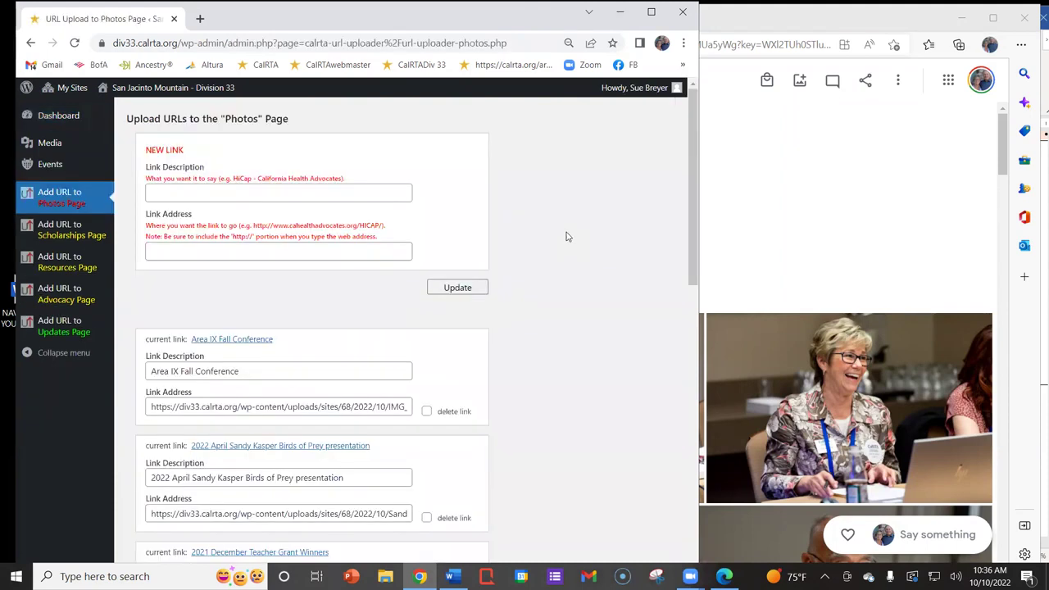
Add a new Photos page link with the copied album address and the description "2022 Convention photos", and save it
click(168, 250)
right_click(168, 252)
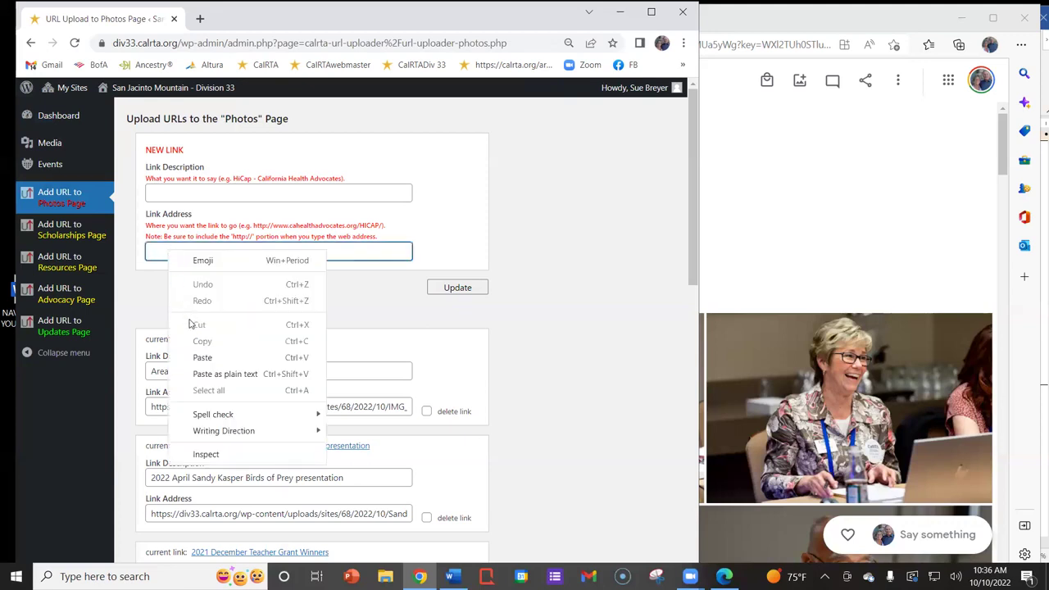
click(201, 357)
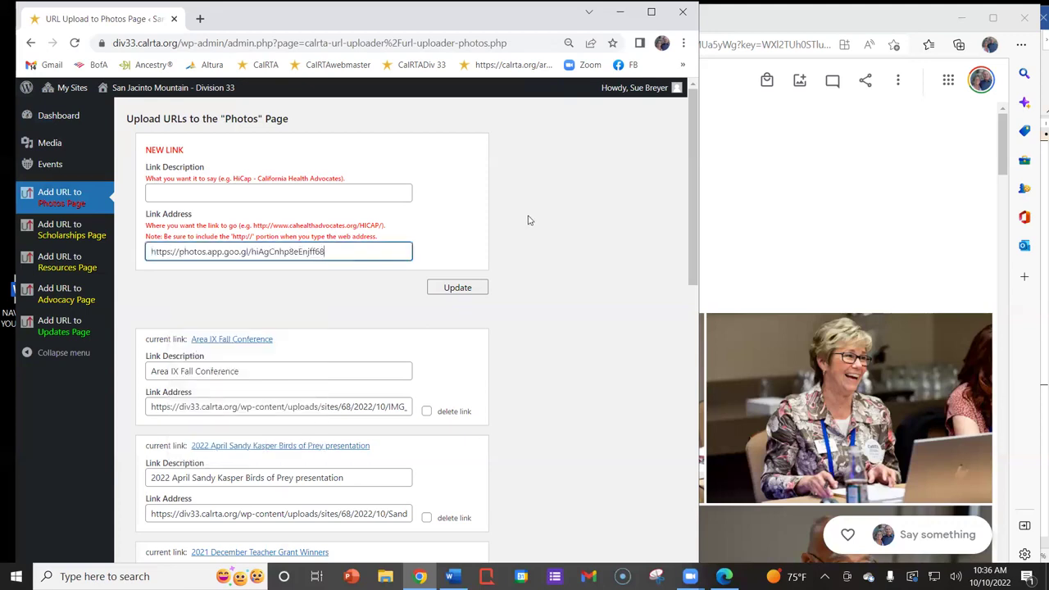
click(195, 190)
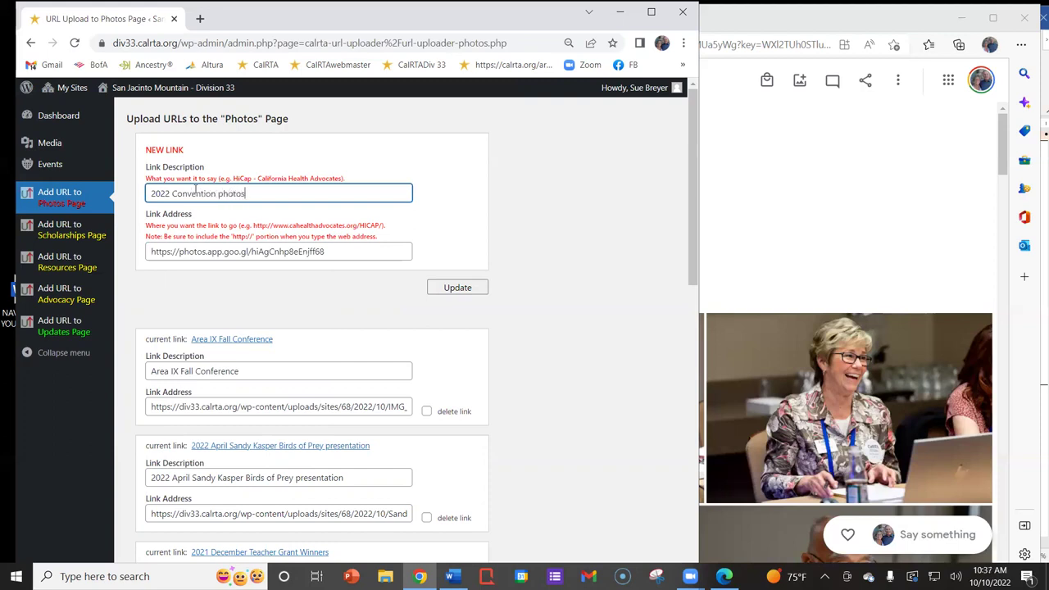
click(457, 288)
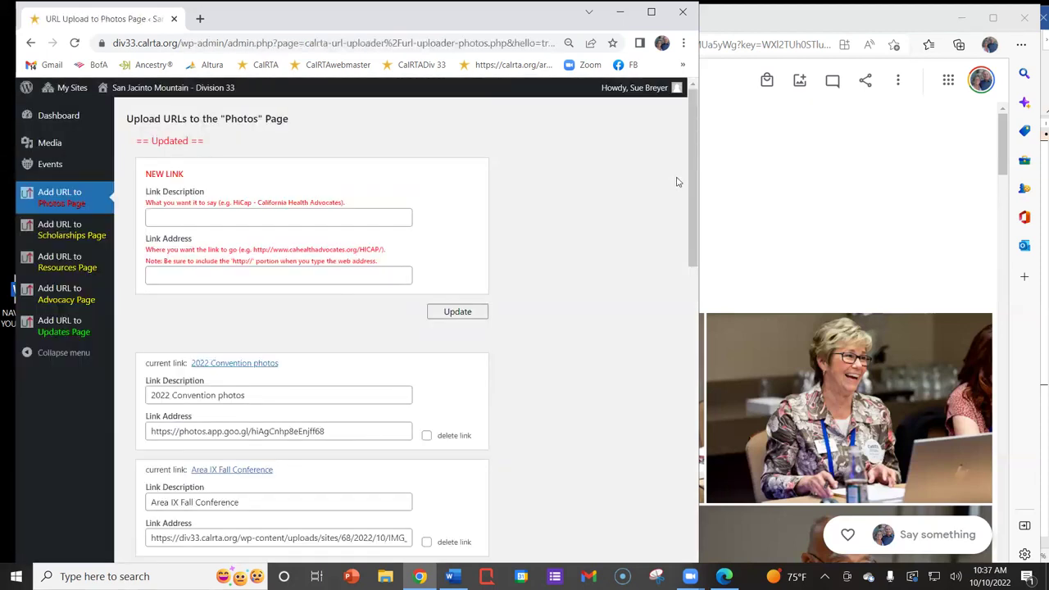
Visit the division's live site and open its Photos page
mouse_move(152, 90)
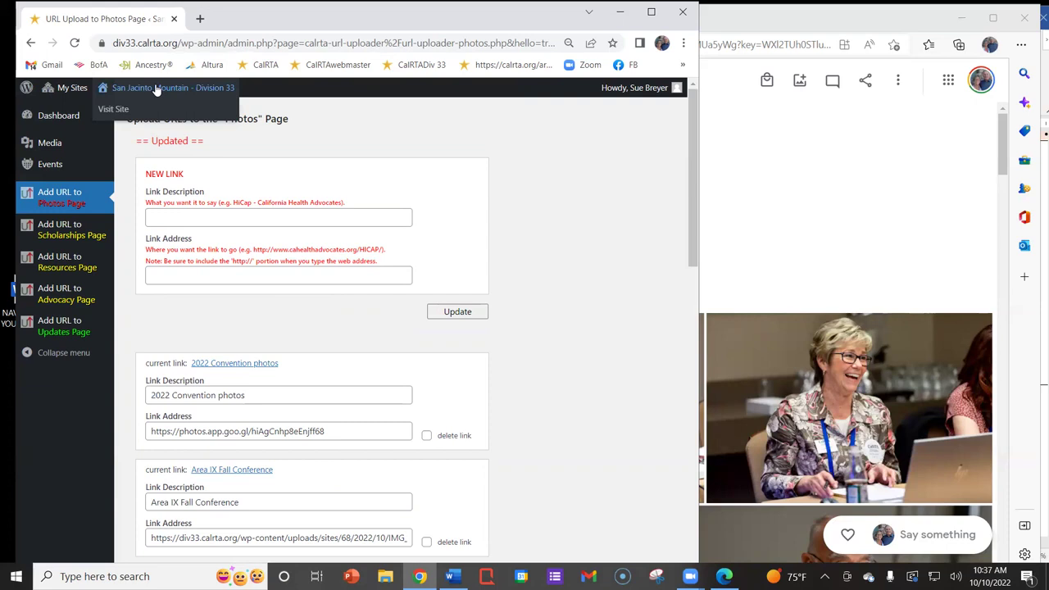
click(135, 91)
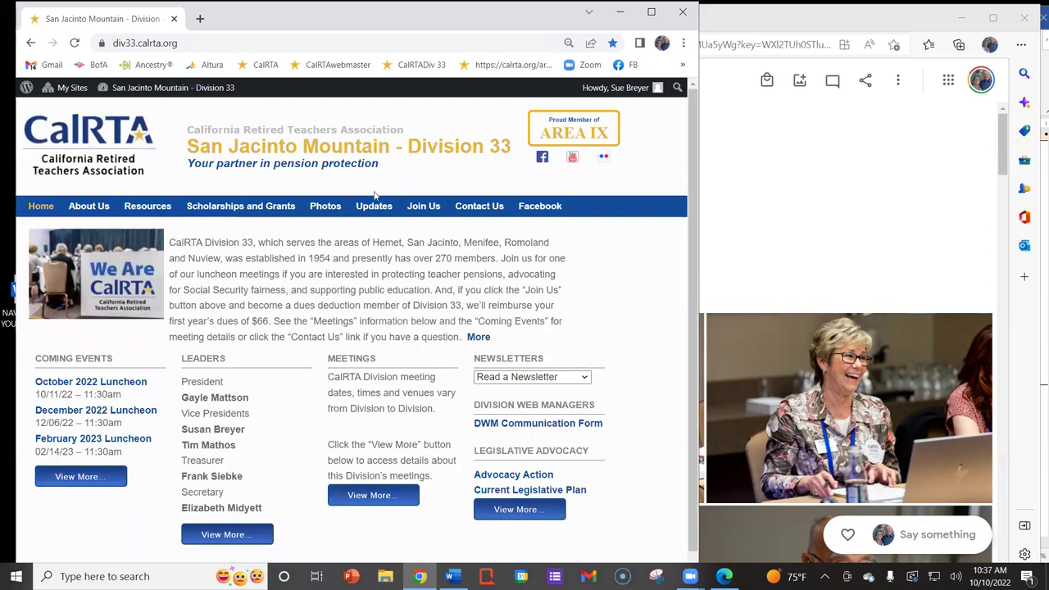
click(325, 208)
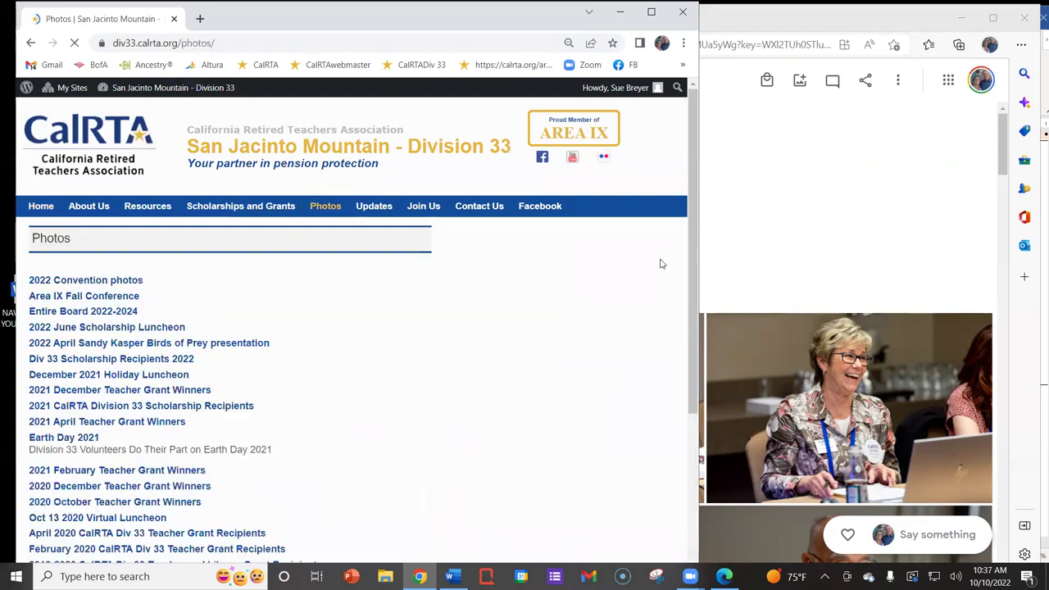
Test the "2022 Convention photos" link, look through the shared album, and close it
click(80, 281)
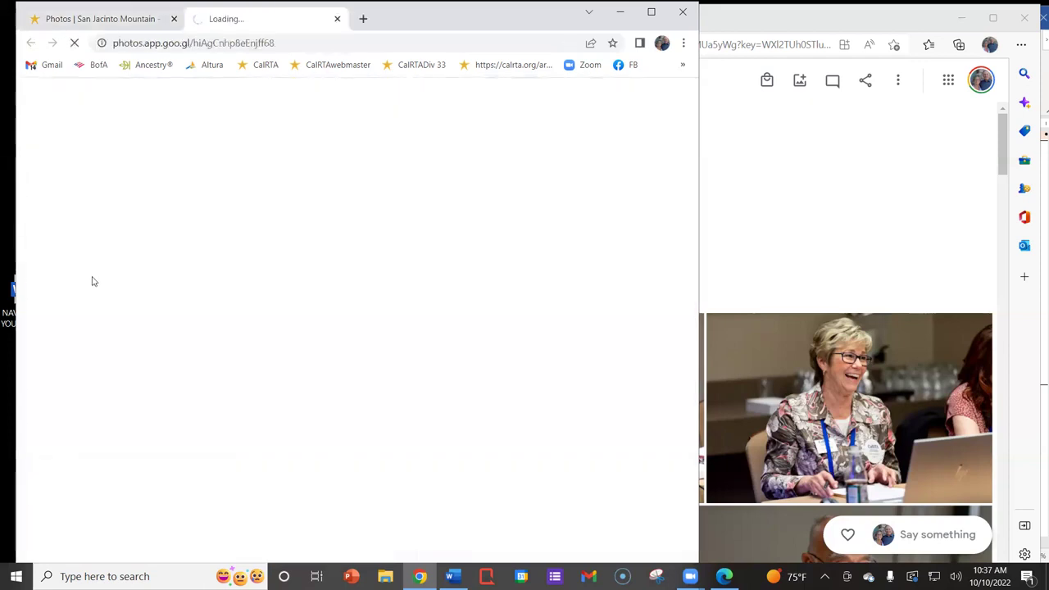
scroll(666, 200, down, 5)
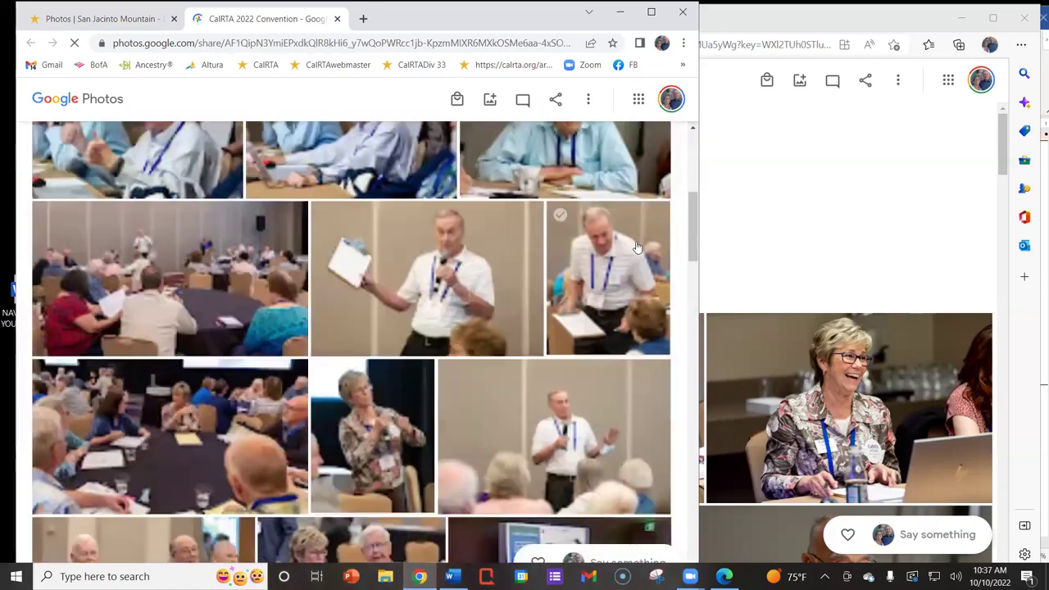
scroll(639, 238, up, 5)
scroll(641, 246, down, 10)
scroll(639, 260, up, 8)
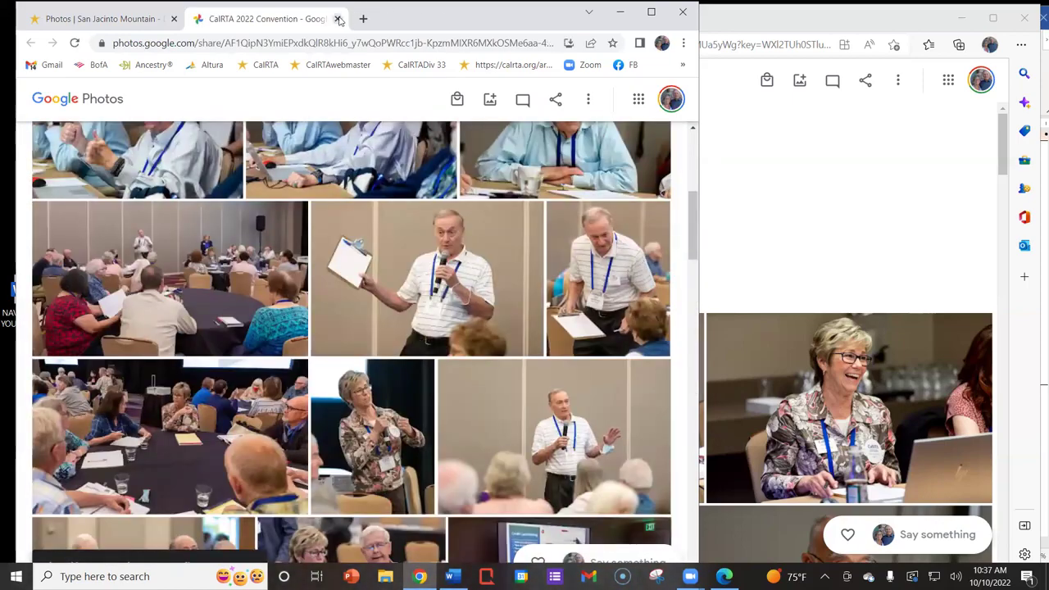
click(337, 18)
Close the convention album in Edge and follow the YouTube video link in row 11 of the Word instructions
click(936, 158)
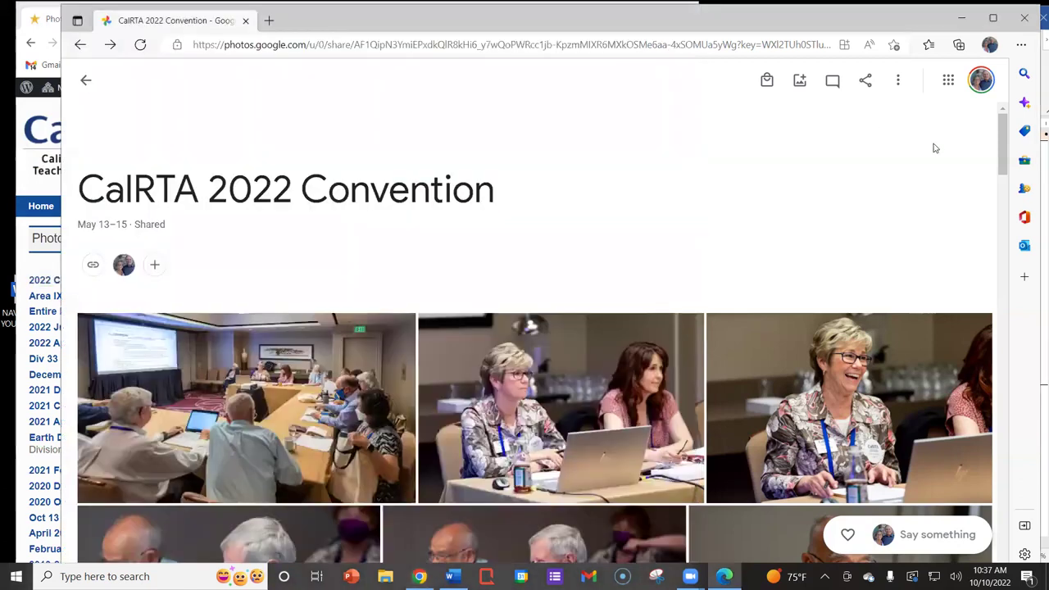
click(1025, 20)
click(776, 274)
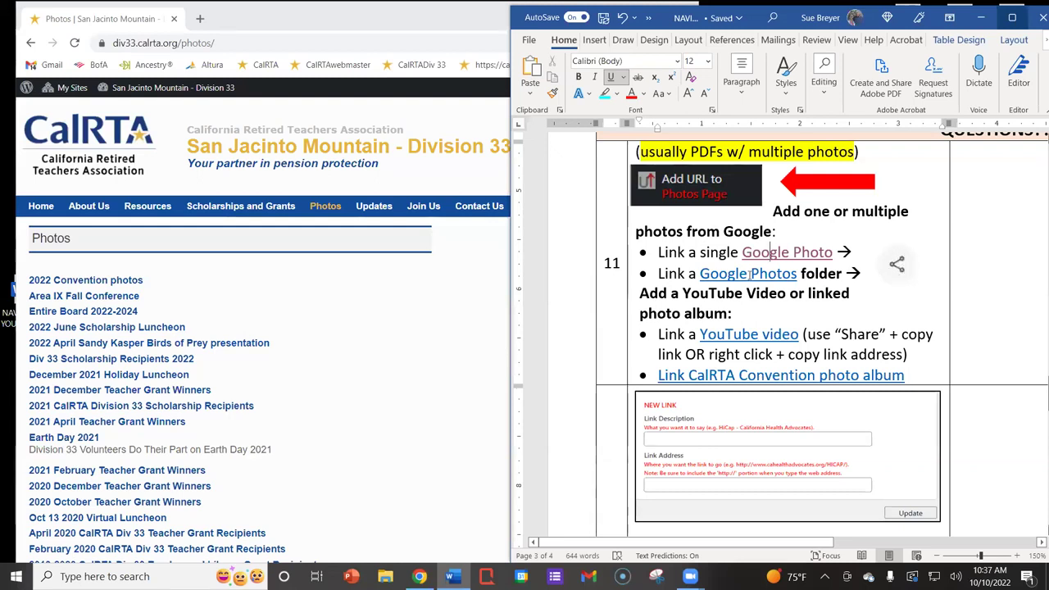
scroll(762, 287, down, 1)
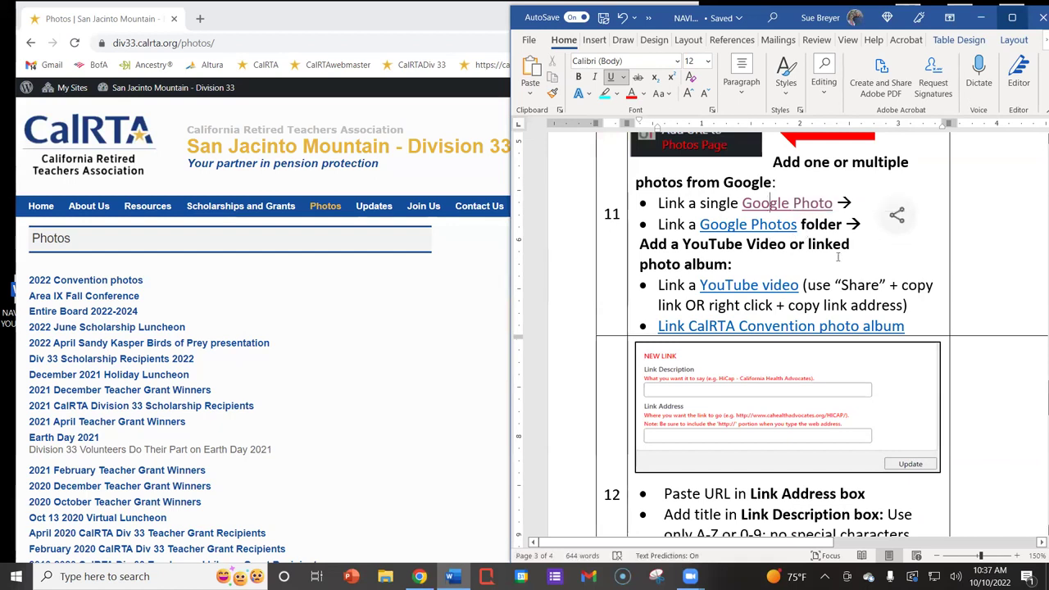
ctrl+click(767, 285)
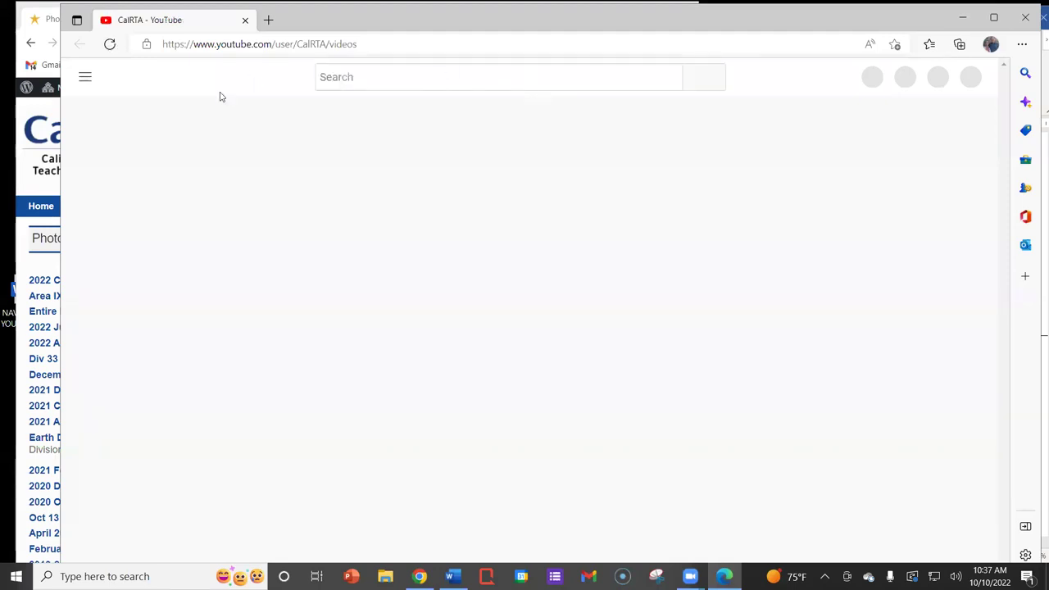
Open the video "Both CalRTA-Sponsored Bills Signed by Governor!" from the CalRTA channel's uploads
scroll(881, 225, down, 2)
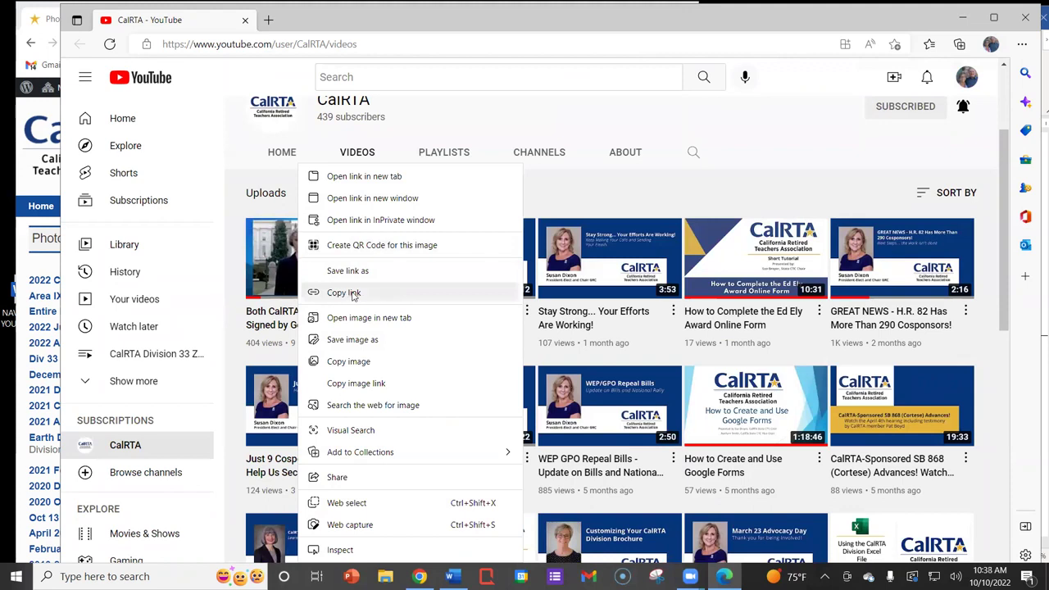
click(235, 142)
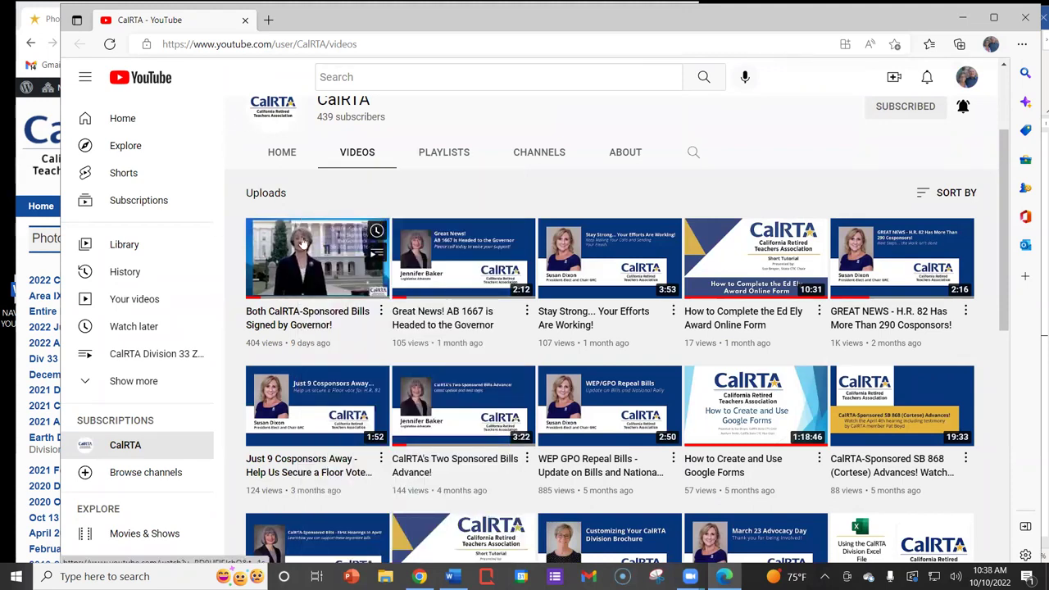
click(299, 318)
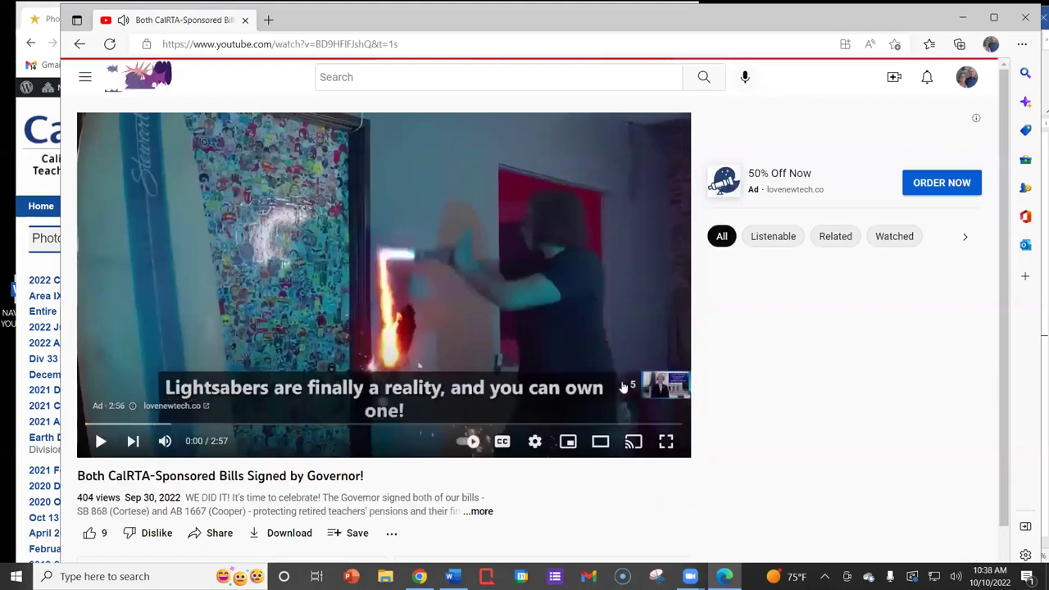
scroll(613, 359, down, 1)
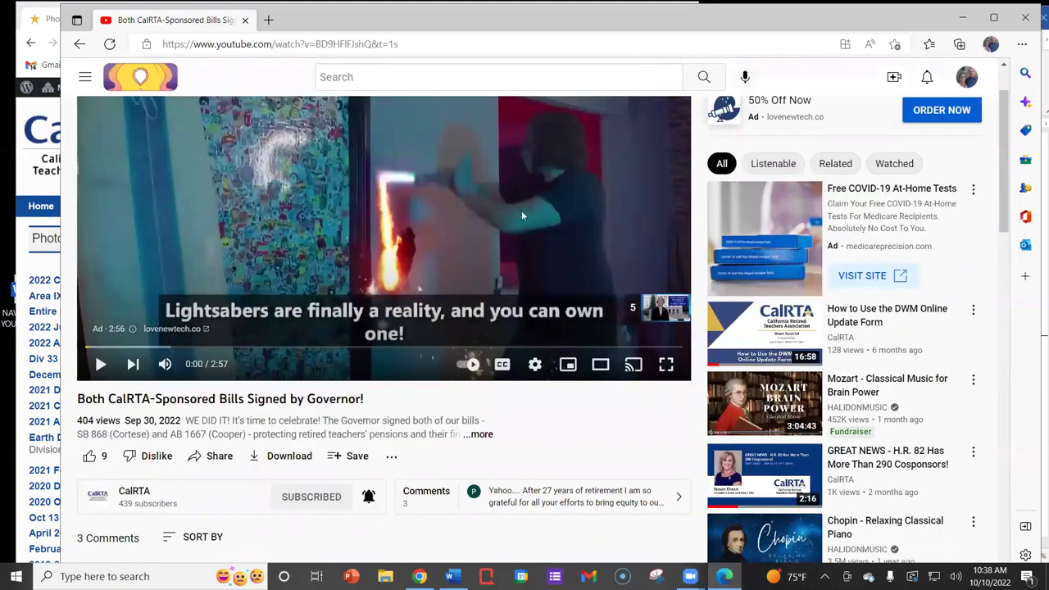
scroll(492, 172, down, 3)
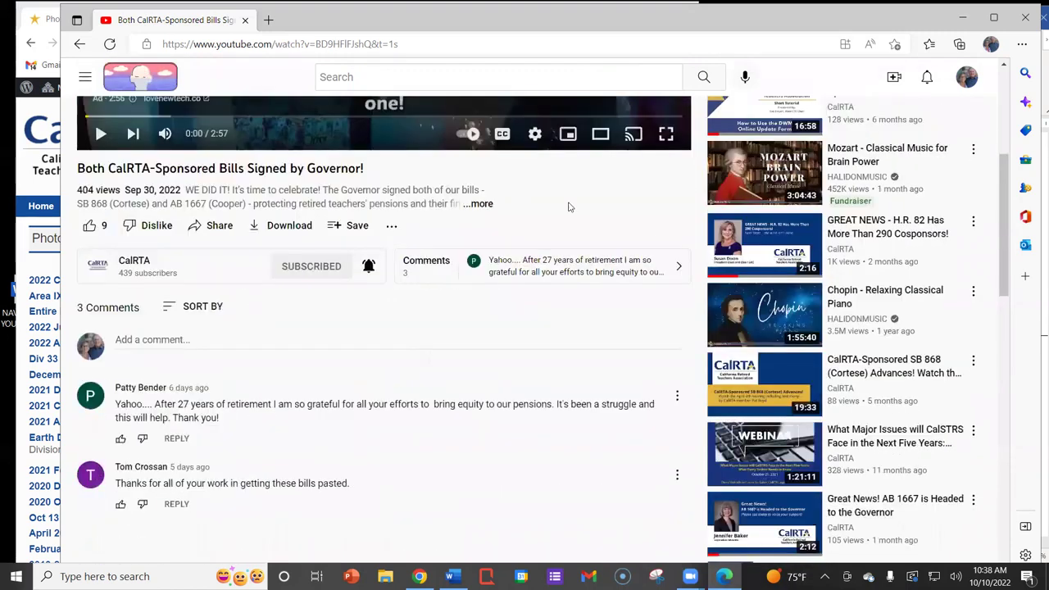
Copy the share link of the "Both CalRTA-Sponsored Bills Signed by Governor!" video and close the sharing options
click(219, 227)
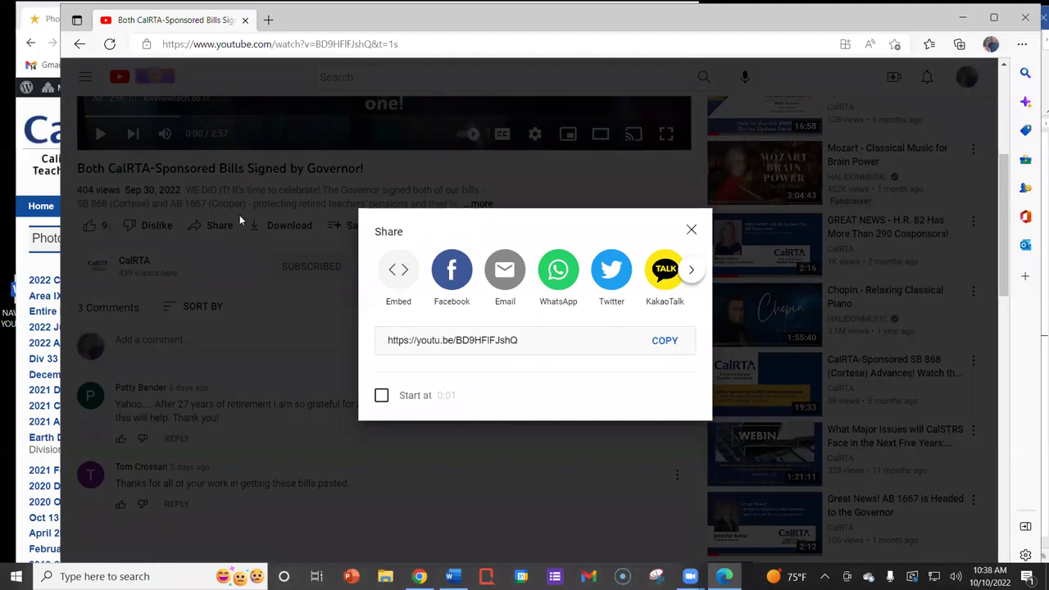
drag(388, 339, 534, 344)
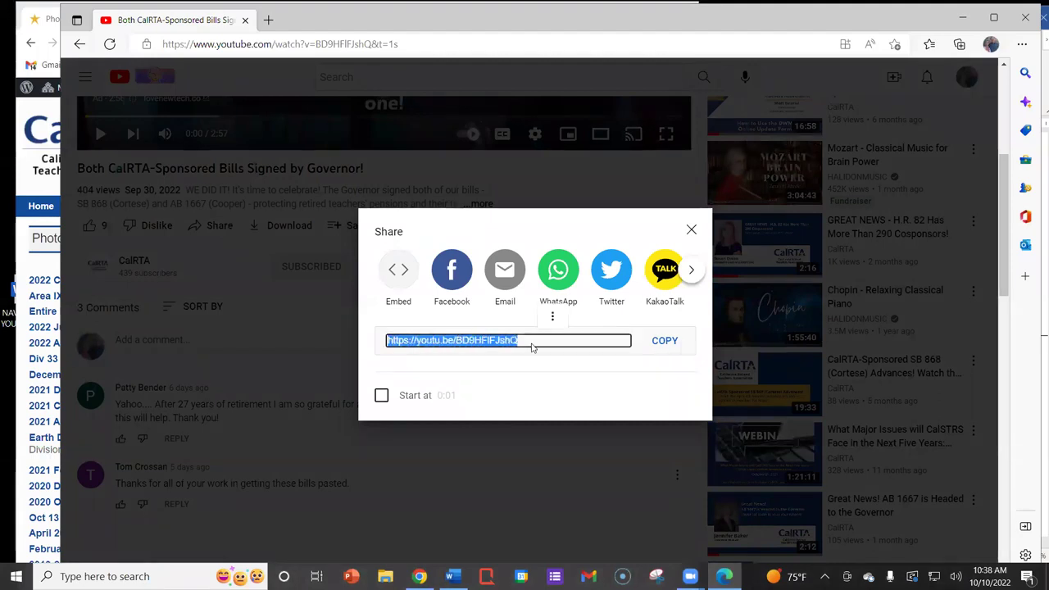
click(664, 341)
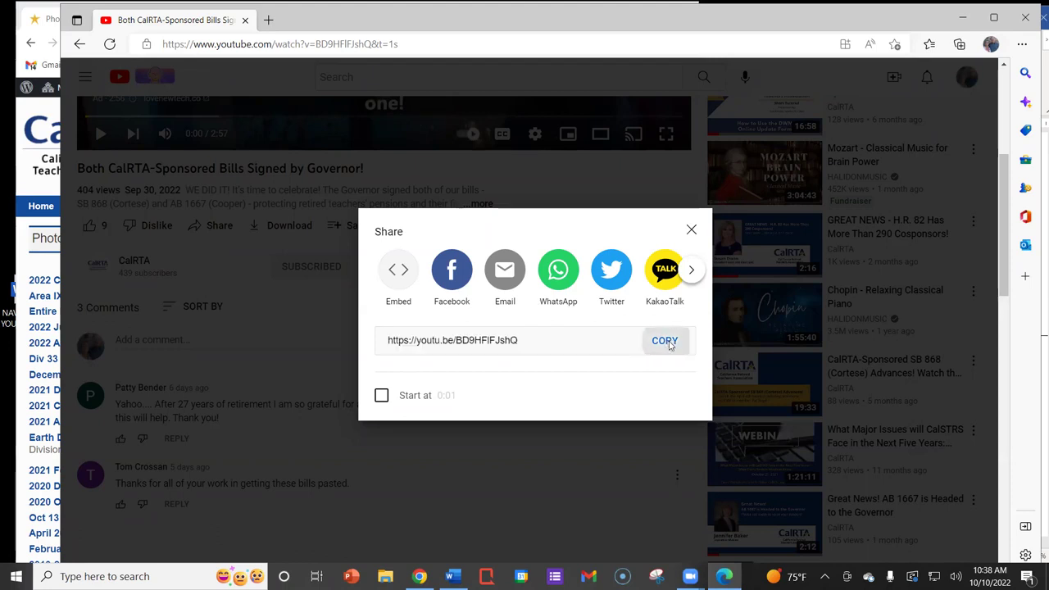
click(692, 231)
click(693, 231)
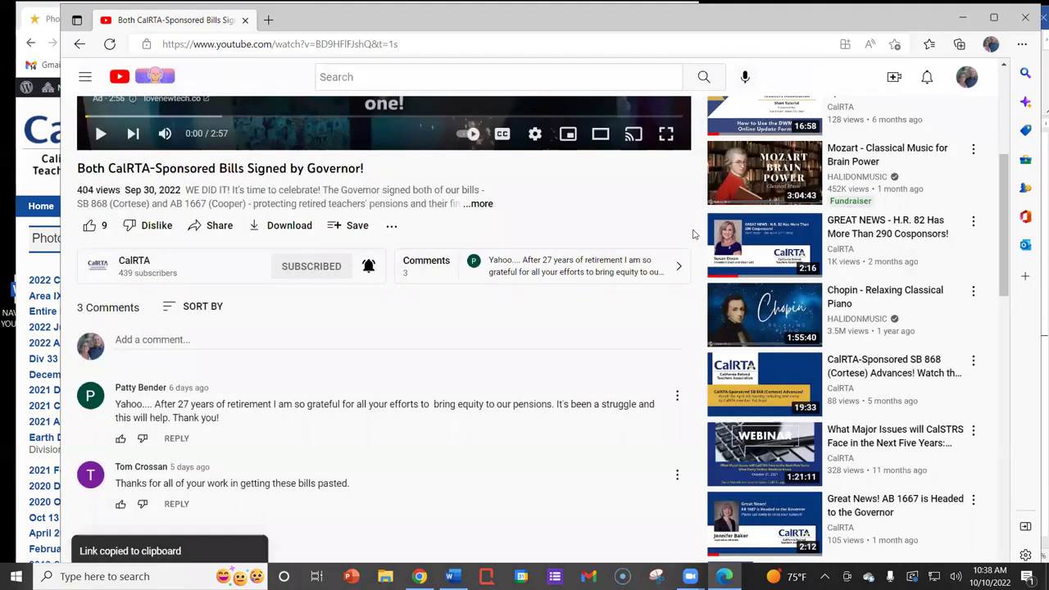
click(218, 227)
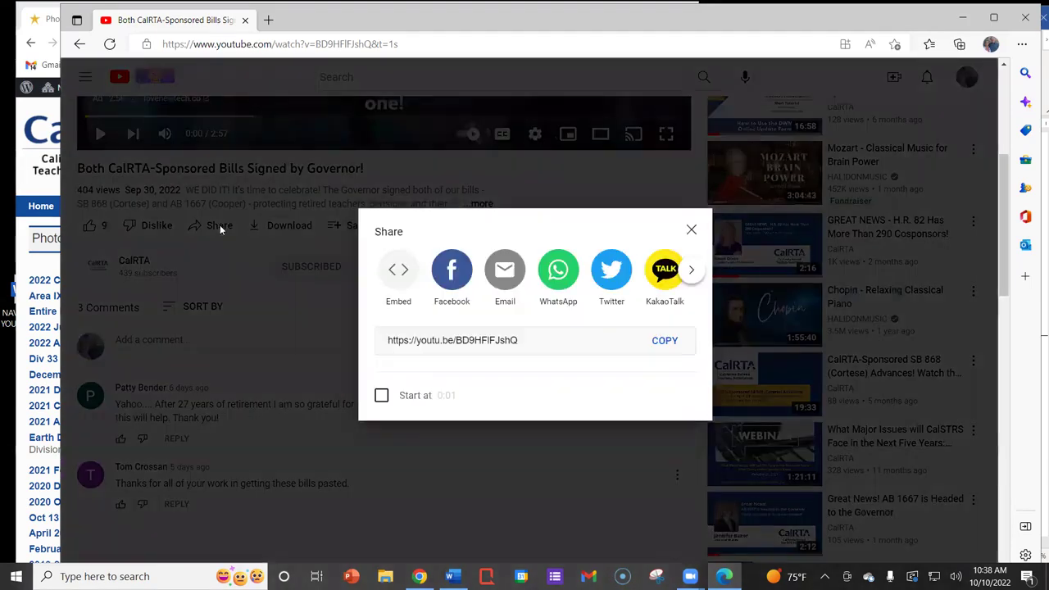
click(660, 345)
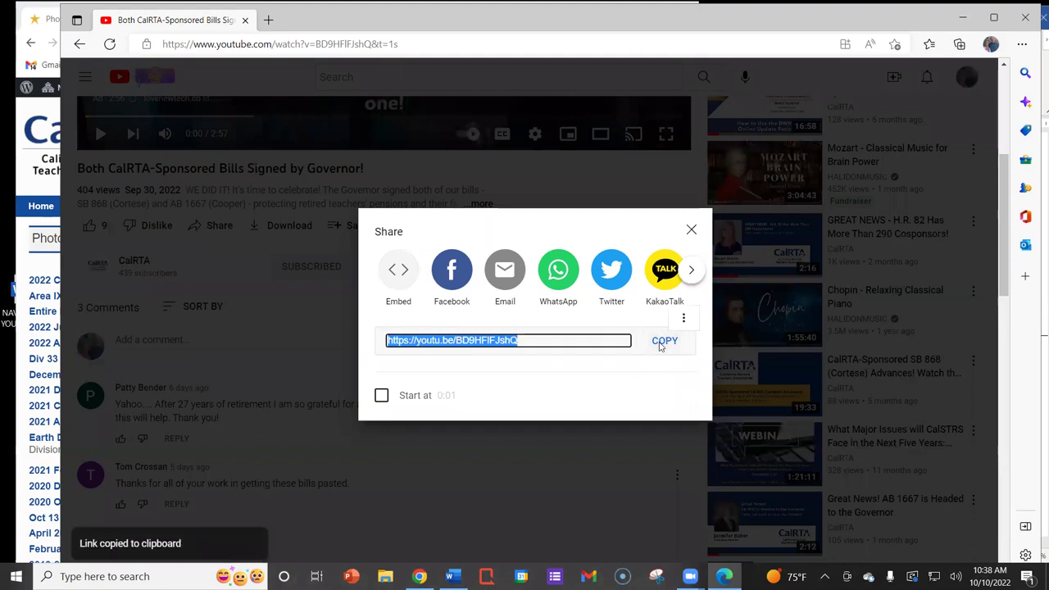
click(691, 230)
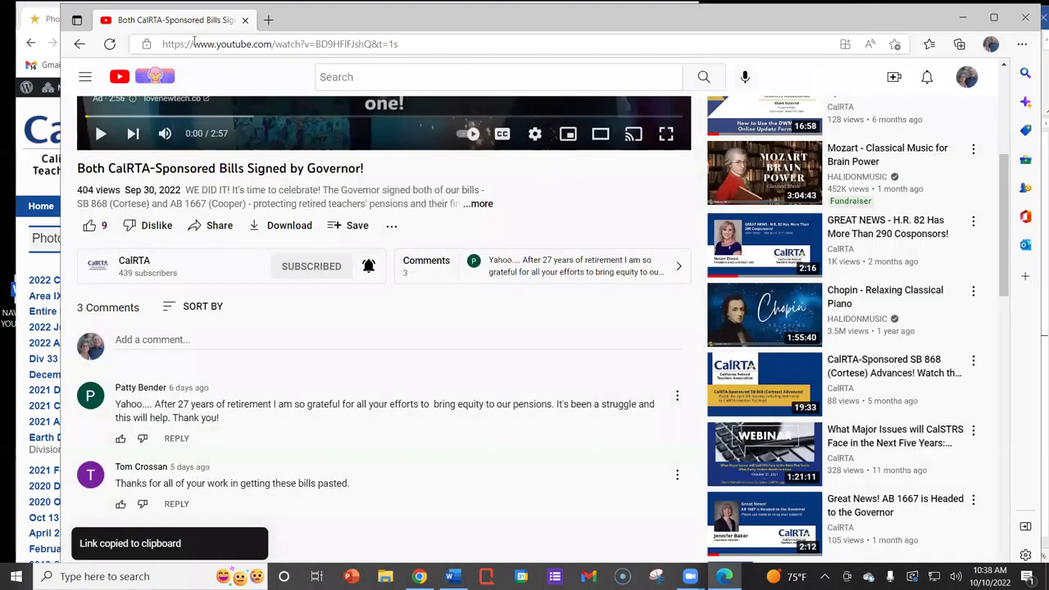
Return to the Division 33 site in Chrome and open its dashboard
click(25, 170)
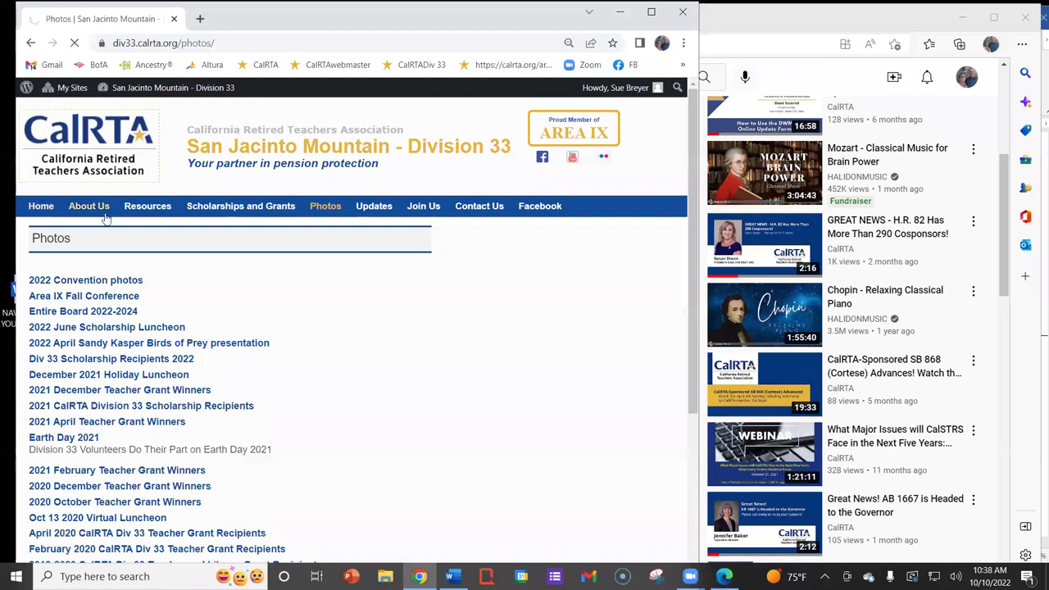
mouse_move(118, 91)
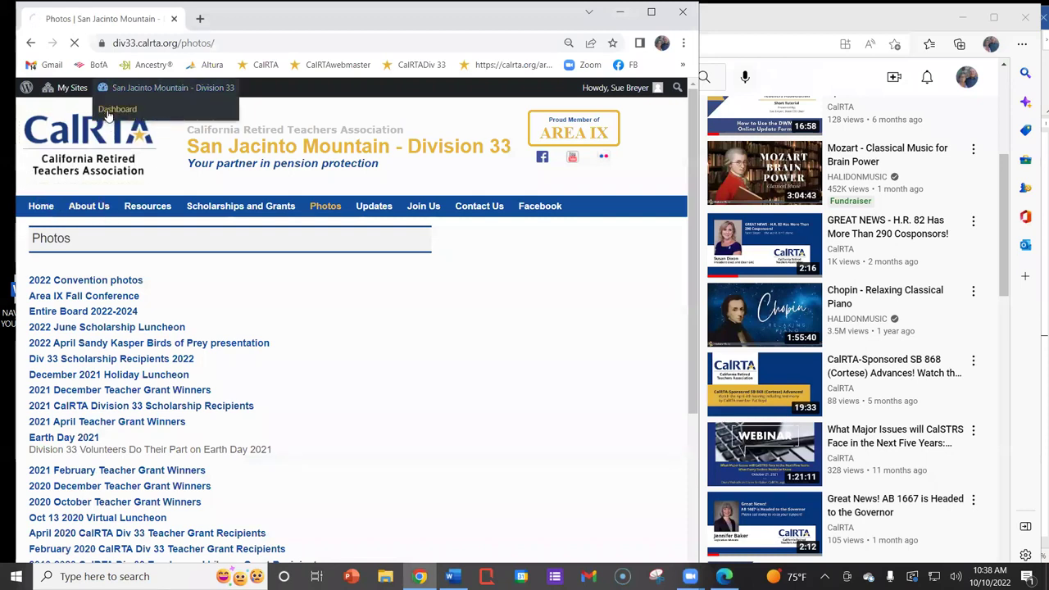
click(111, 110)
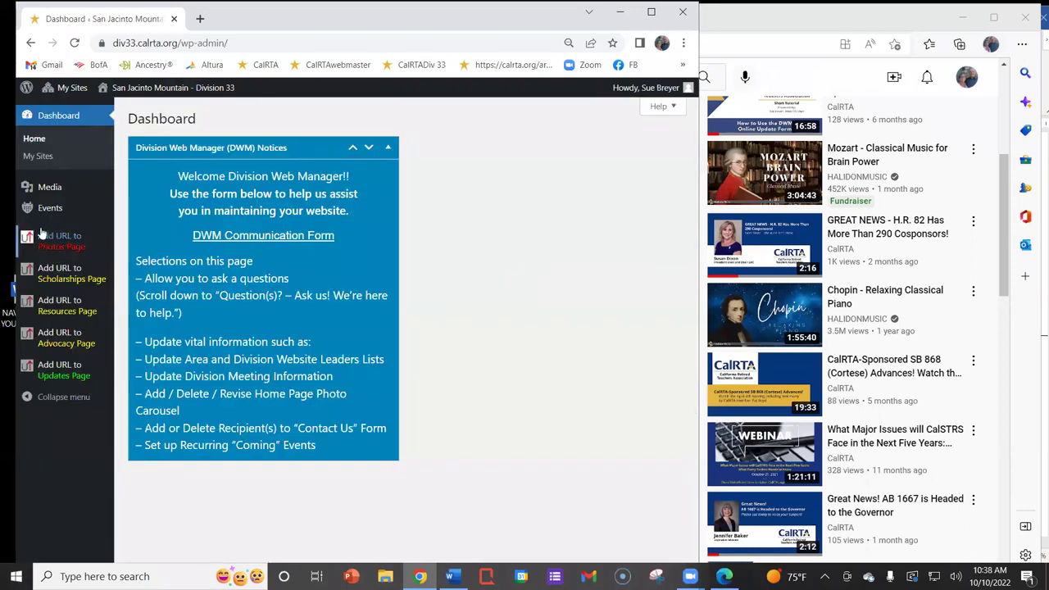
click(63, 244)
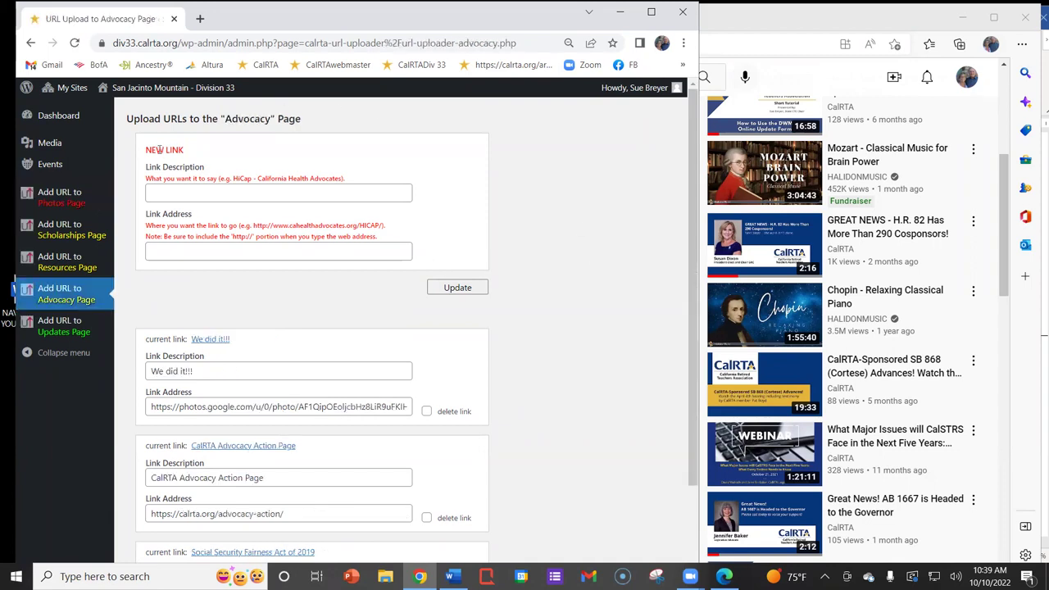
drag(226, 118, 275, 119)
click(186, 250)
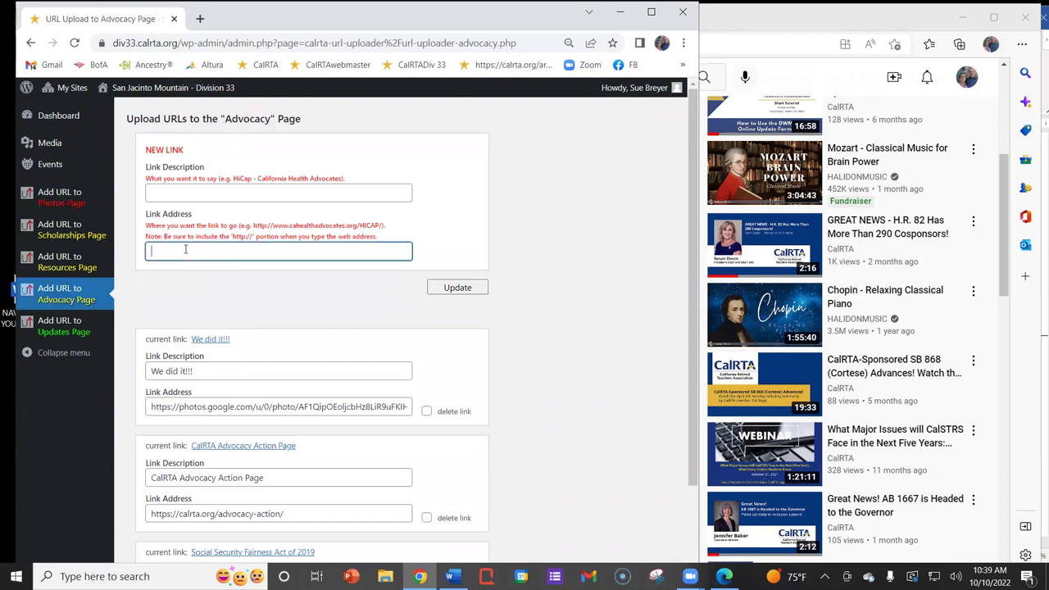
right_click(185, 251)
click(209, 357)
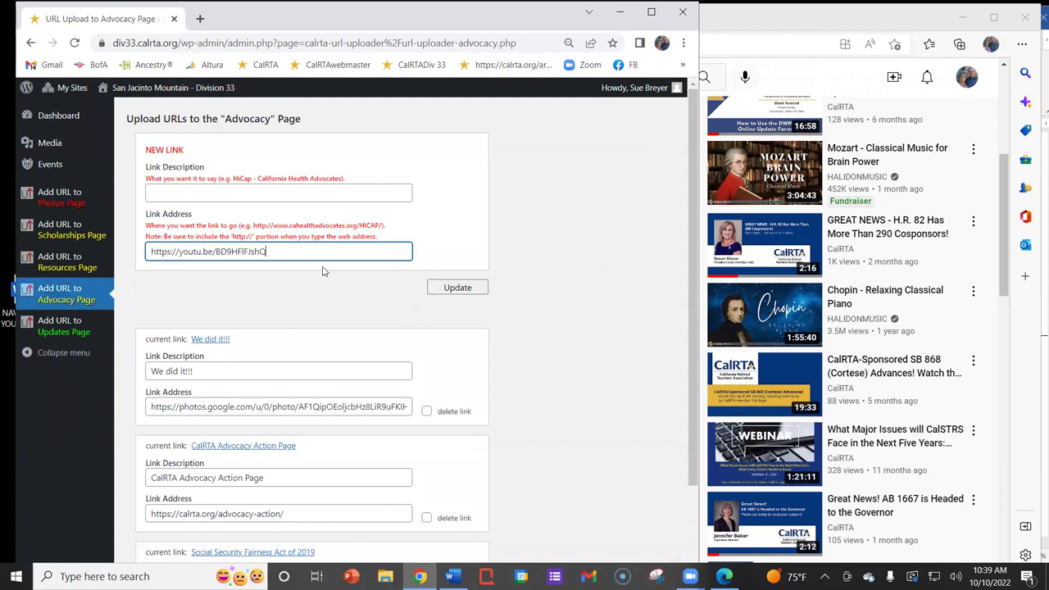
click(223, 192)
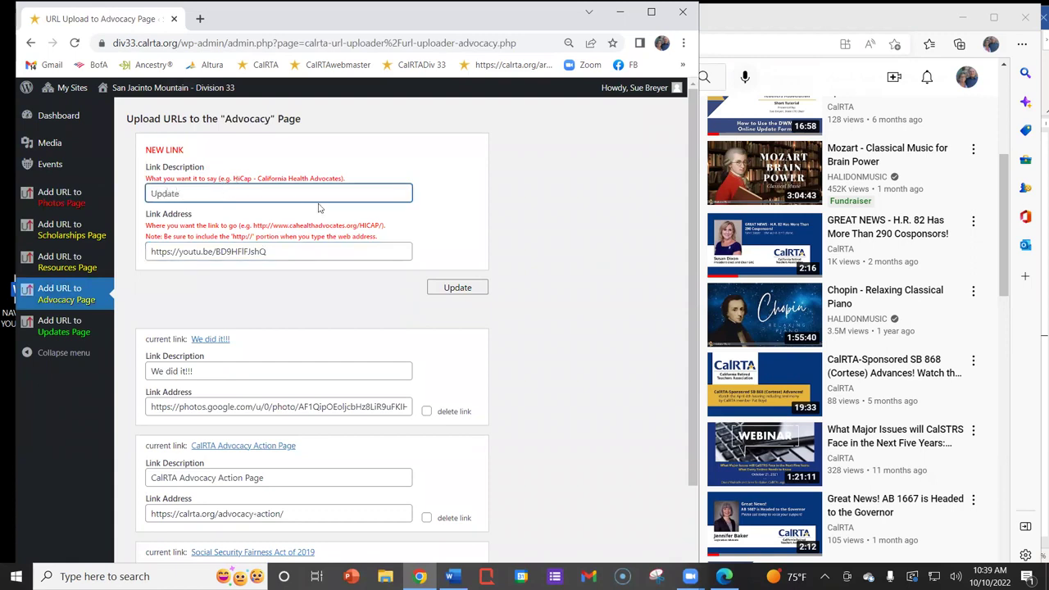
click(459, 287)
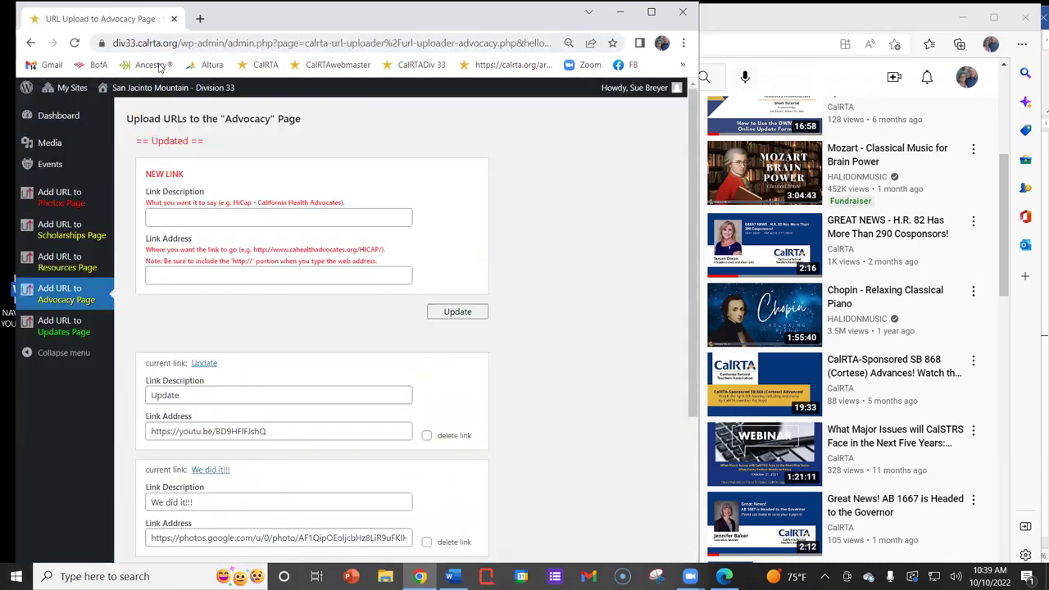
Visit the Division 33 home page and open its full Legislative Advocacy page
mouse_move(134, 90)
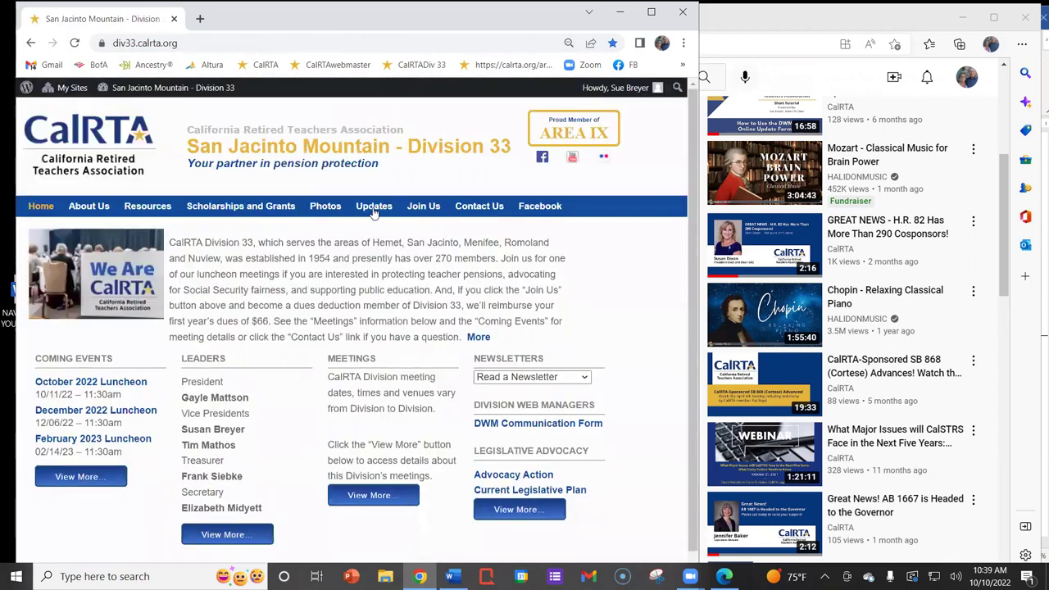
scroll(562, 256, down, 1)
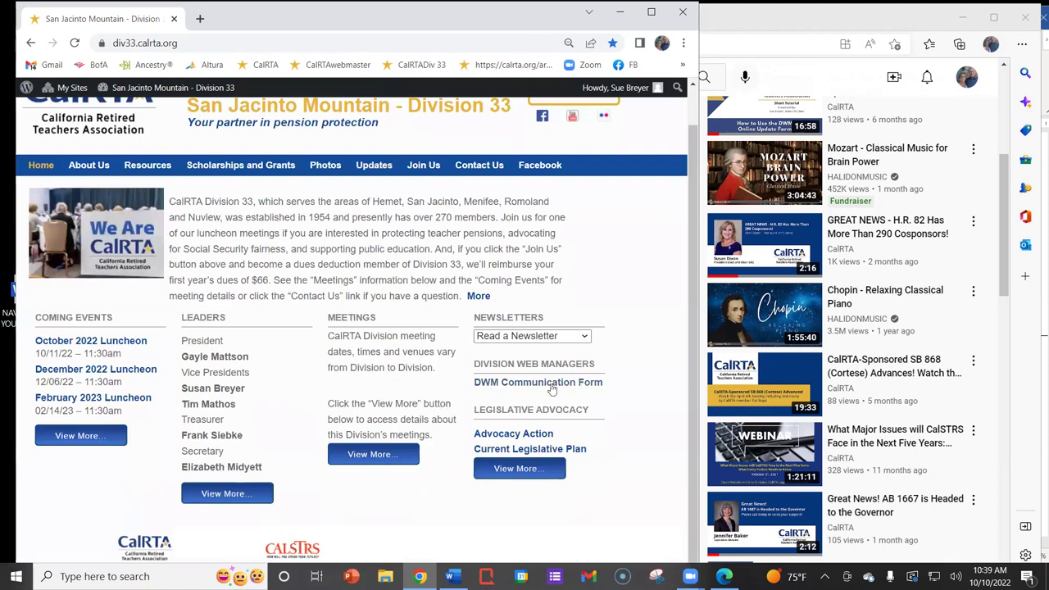
click(508, 469)
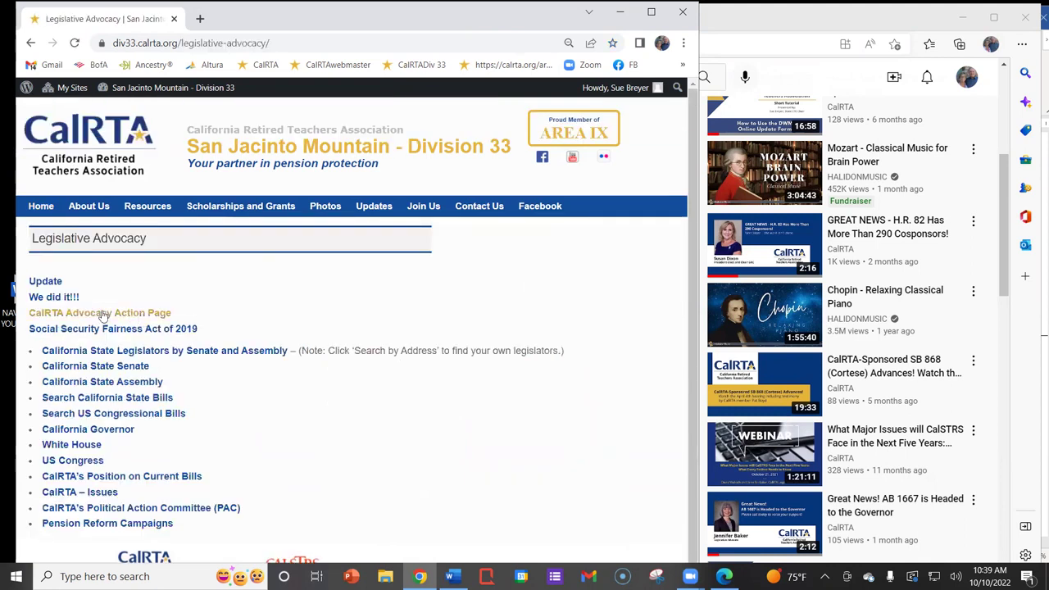
Test the Update link on the Legislative Advocacy page, pausing the YouTube video and closing its tab
click(64, 282)
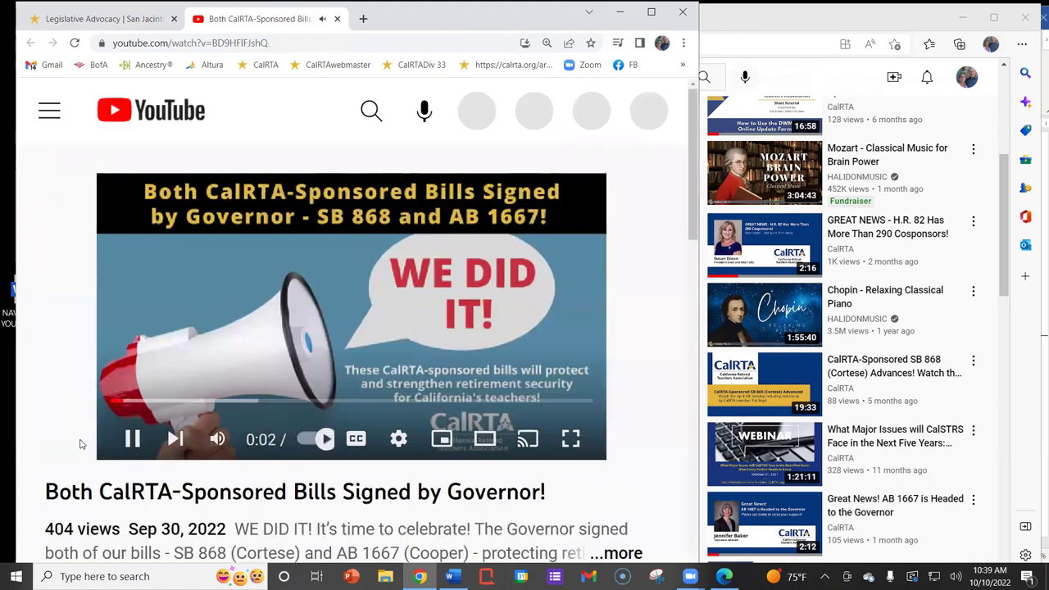
click(132, 440)
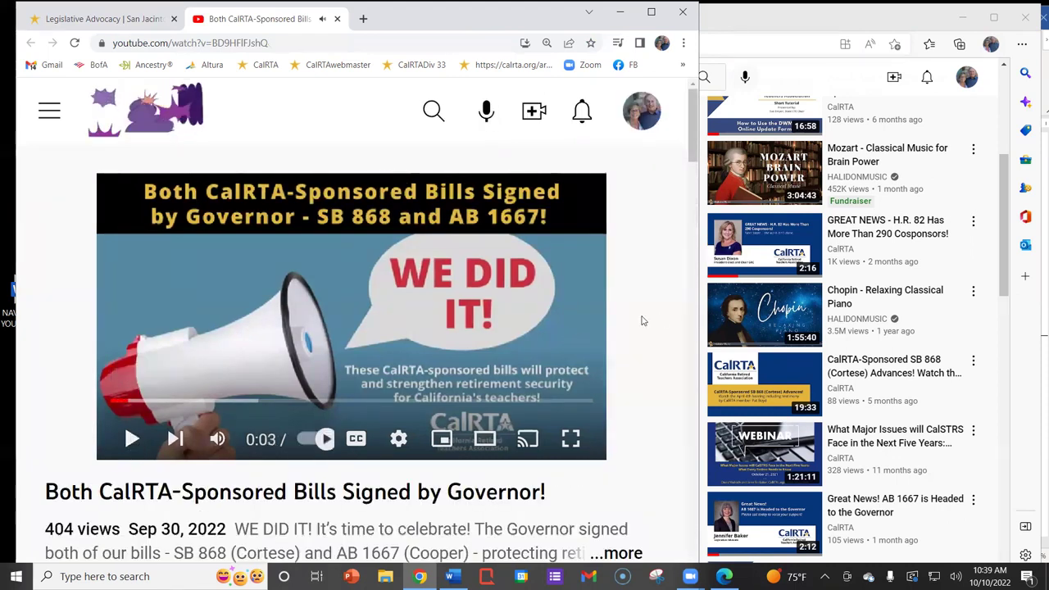
scroll(651, 307, down, 4)
scroll(656, 300, up, 4)
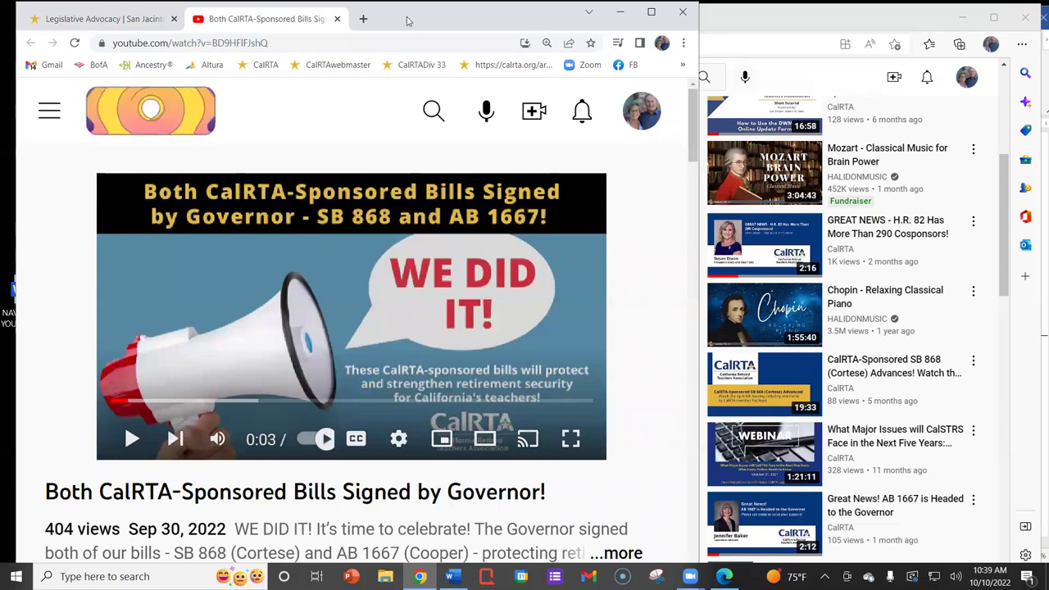
click(336, 19)
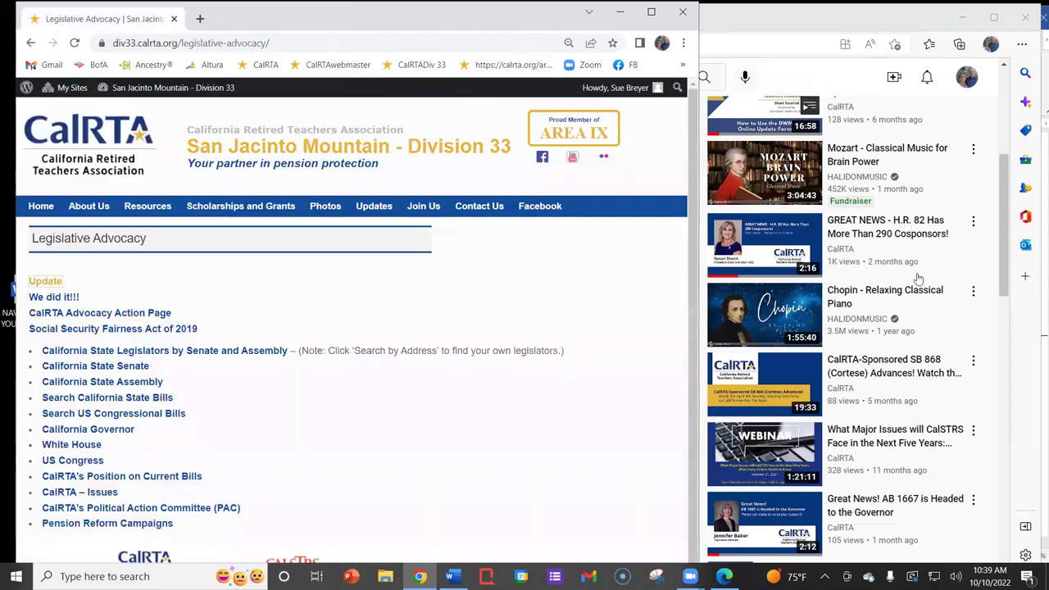
Close the YouTube window in Edge and follow the "Link CalRTA Convention photo album" link in row 11 of the Word instructions
double_click(794, 28)
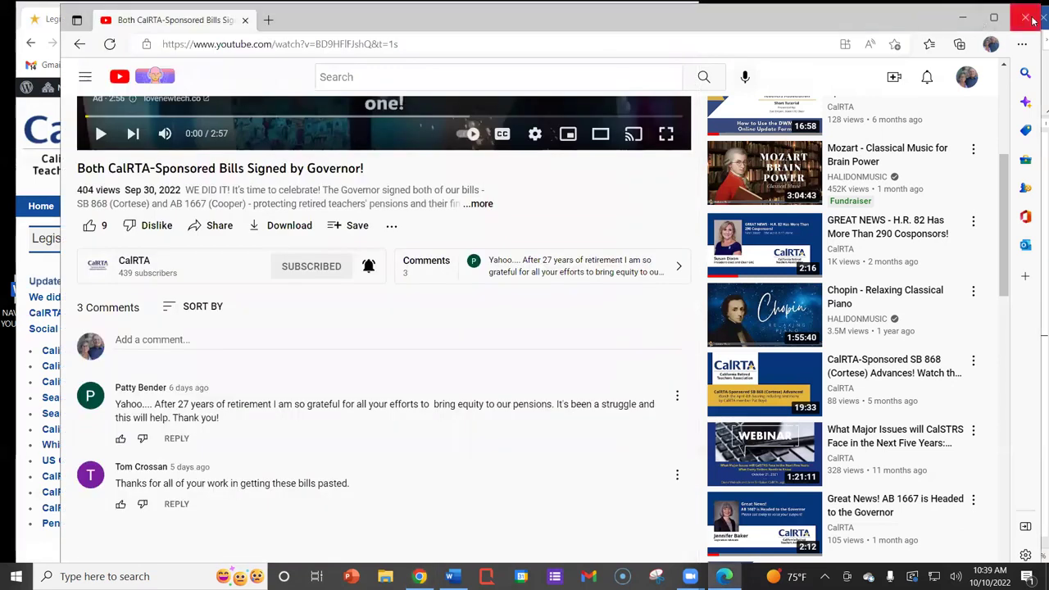
click(1023, 20)
click(903, 259)
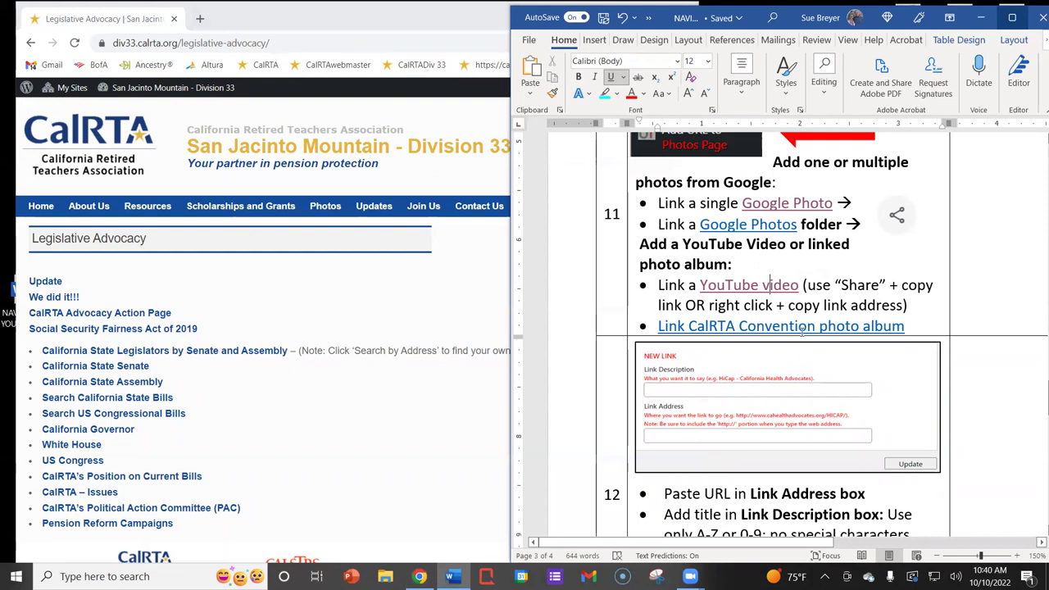
triple_click(731, 330)
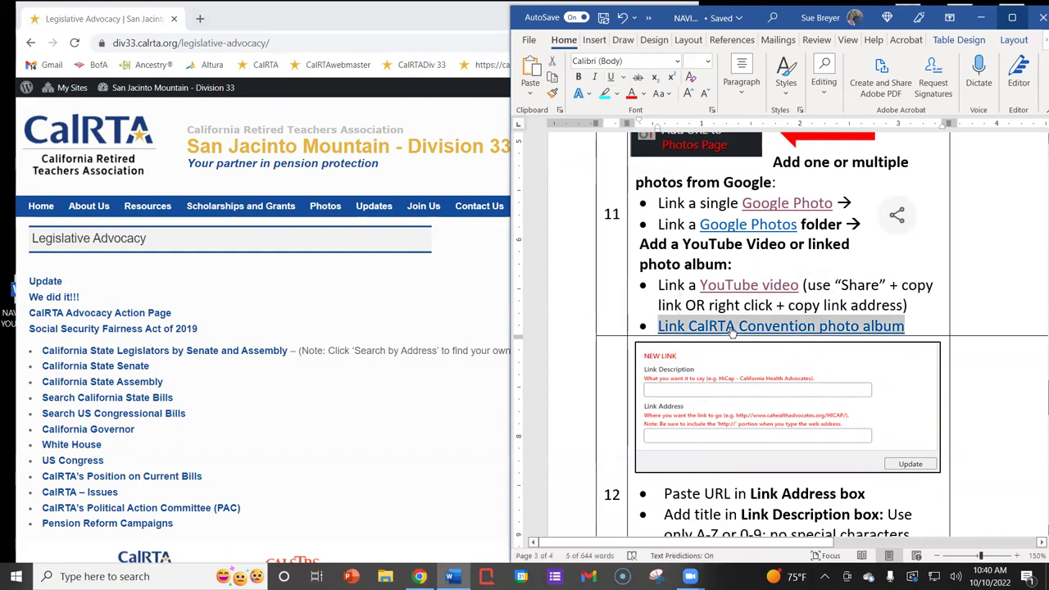
ctrl+click(733, 329)
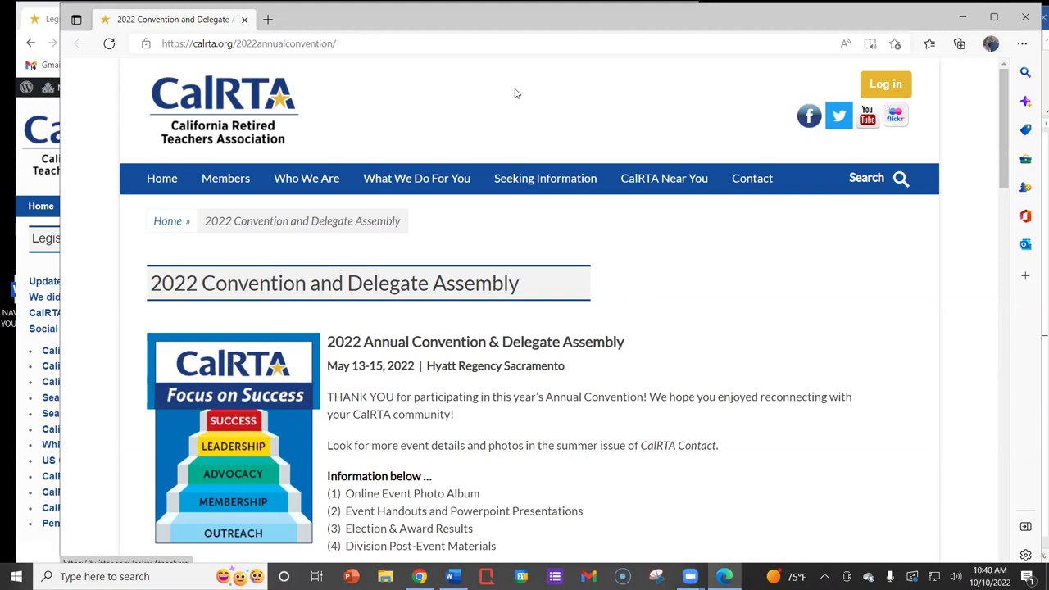
Open the "CalRTA Convention and Delegate Assembly 2022" website gallery under Online Event Photo Album and browse its photos
scroll(533, 176, down, 1)
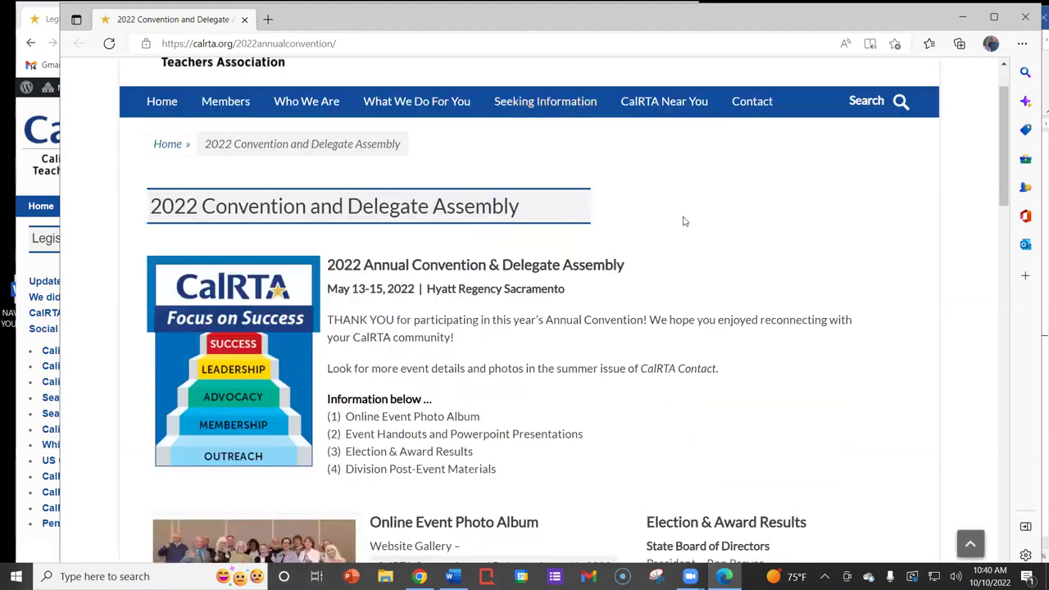
scroll(685, 222, down, 5)
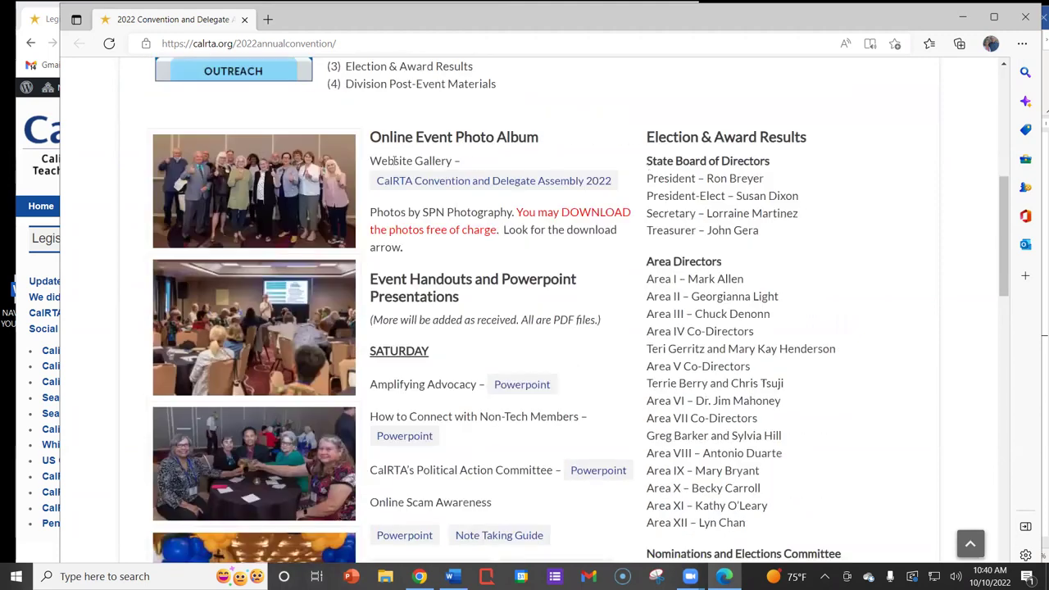
drag(370, 162, 463, 162)
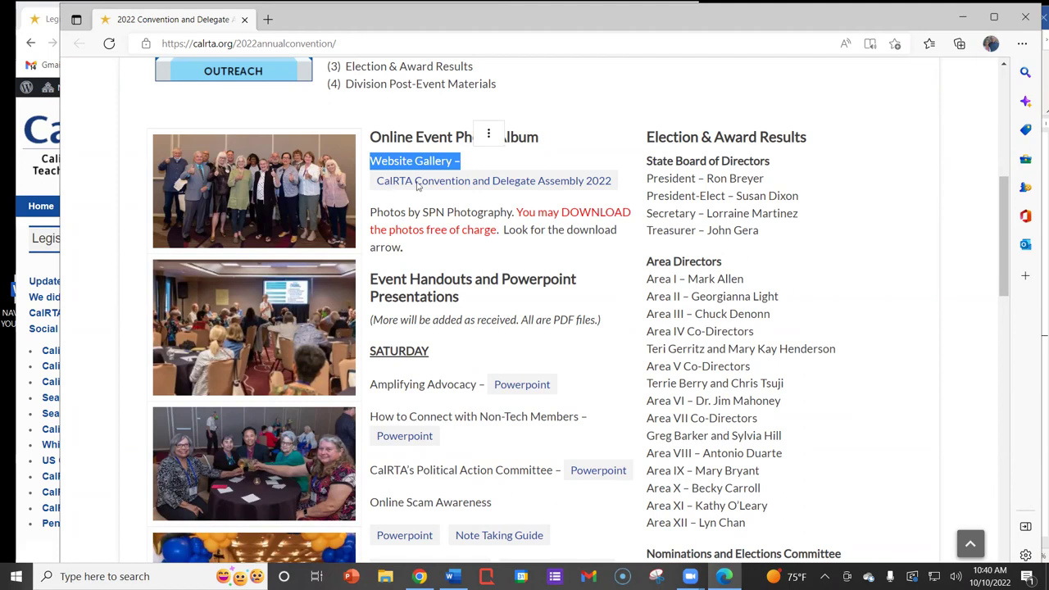
click(514, 186)
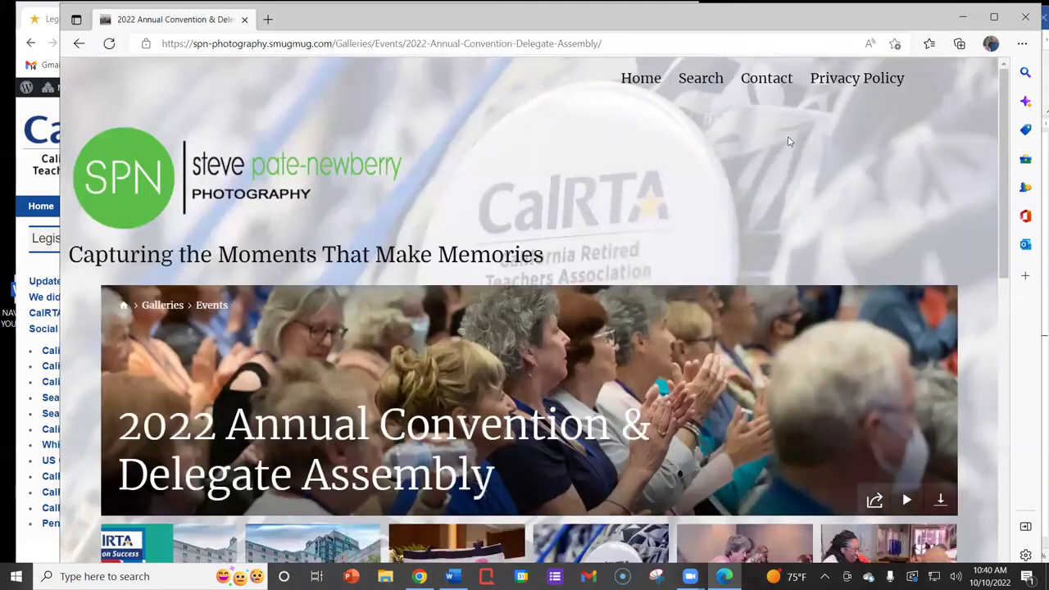
scroll(824, 222, down, 3)
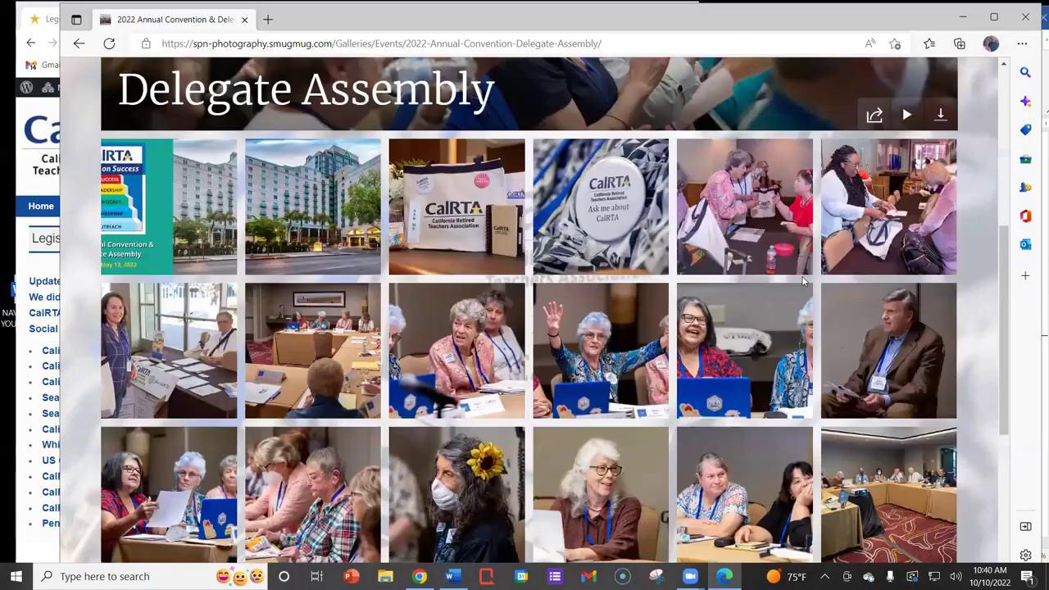
scroll(647, 325, up, 3)
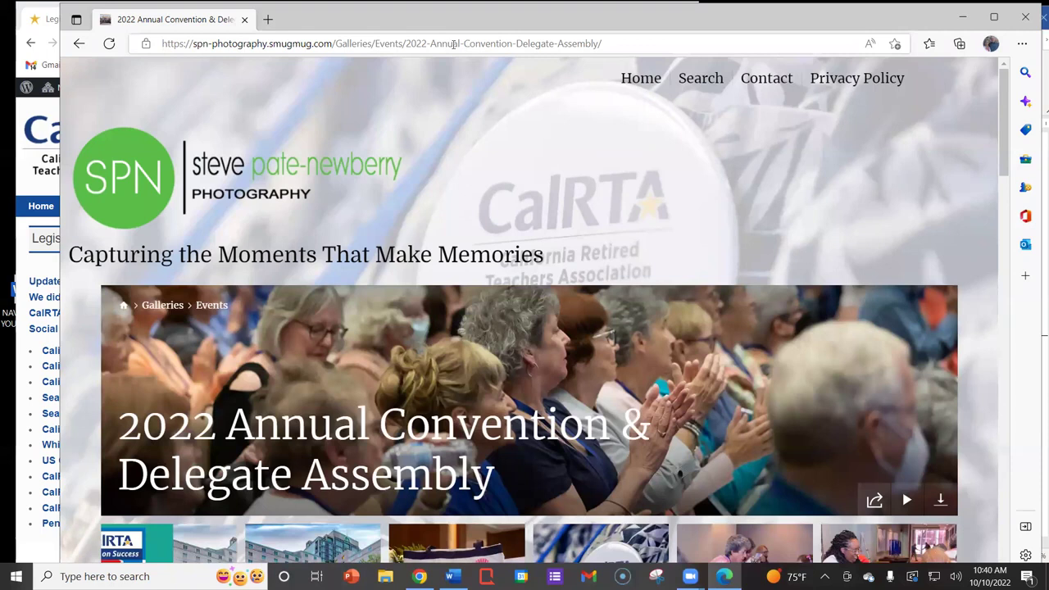
Copy the web address of the 2022 Annual Convention & Delegate Assembly gallery and close the Edge window
click(461, 43)
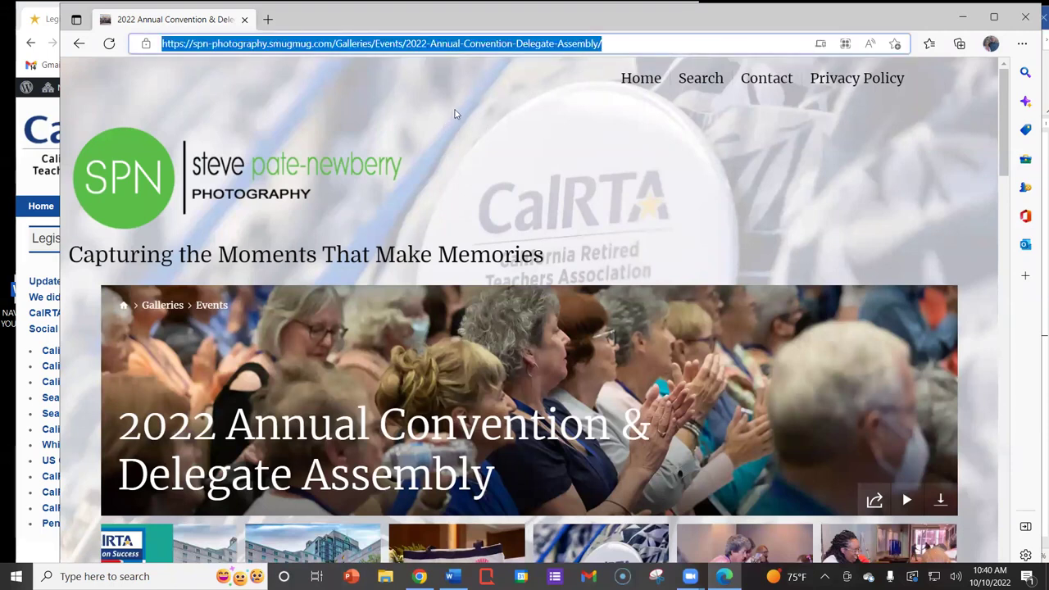
right_click(467, 47)
click(477, 175)
click(1025, 17)
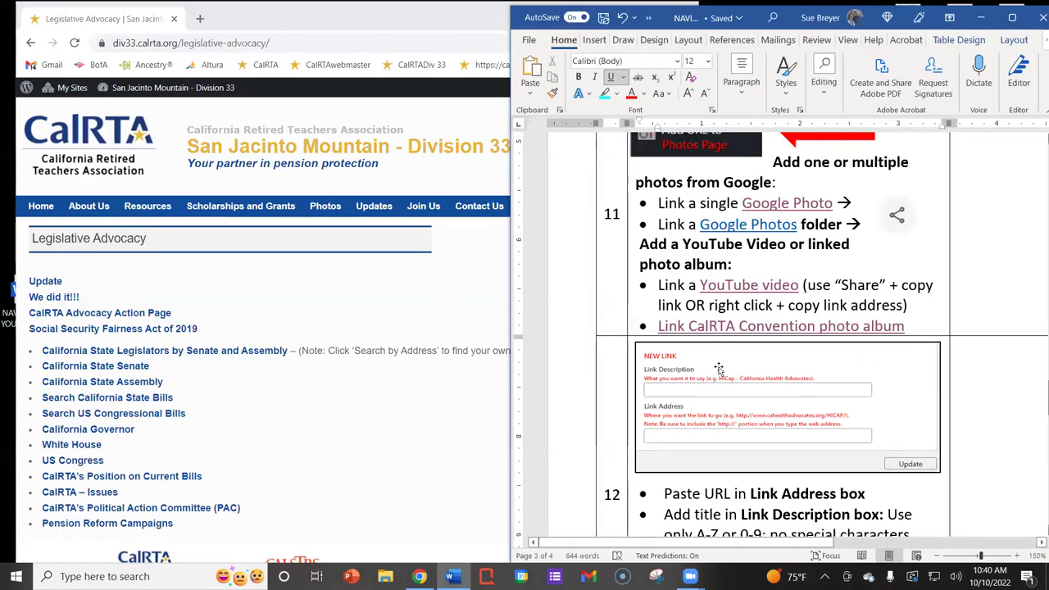
Widen the Word window and review instruction rows 11 to 15 on adding links to the Photos, Scholarships, Resources and Advocacy pages
scroll(774, 375, down, 2)
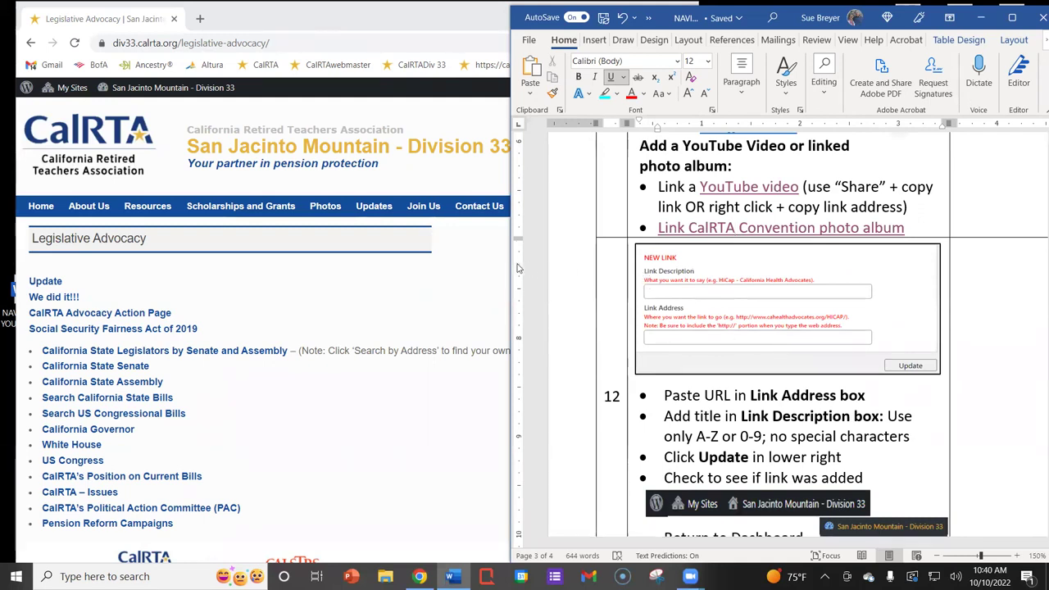
drag(507, 261, 275, 261)
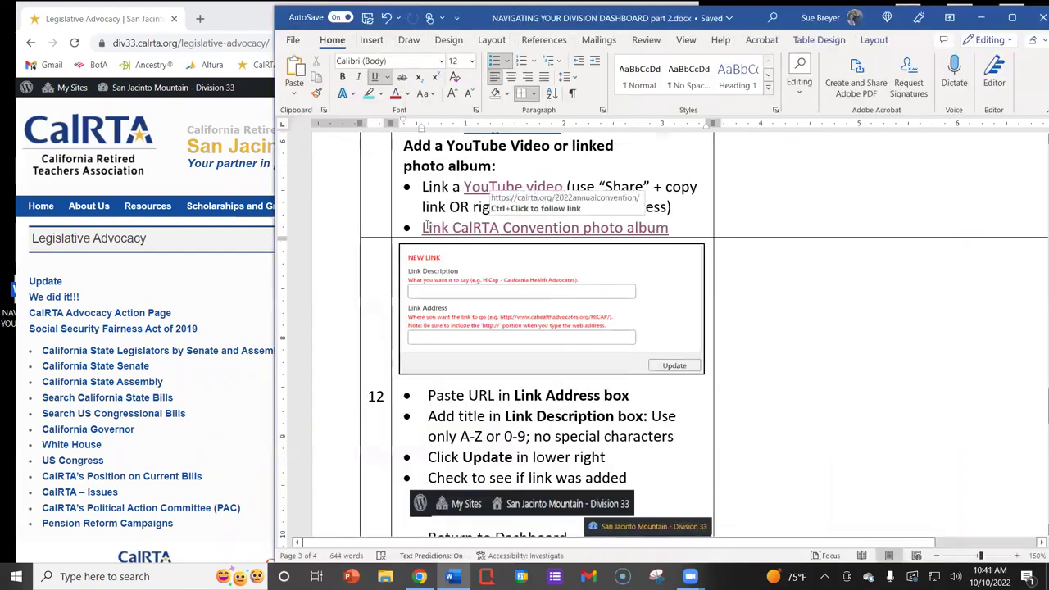
scroll(443, 163, up, 2)
scroll(530, 257, up, 2)
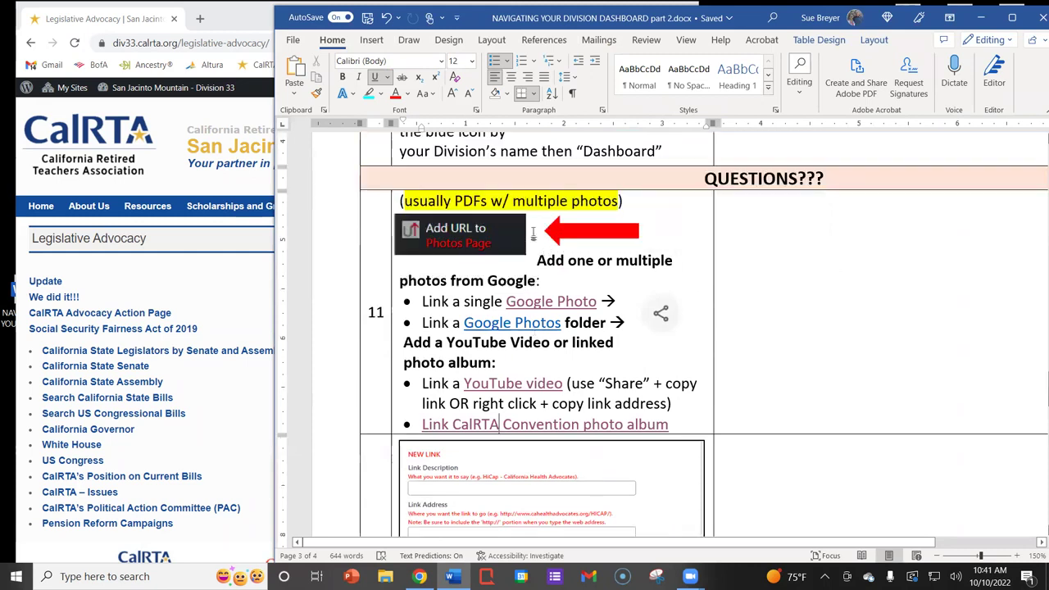
scroll(795, 273, down, 5)
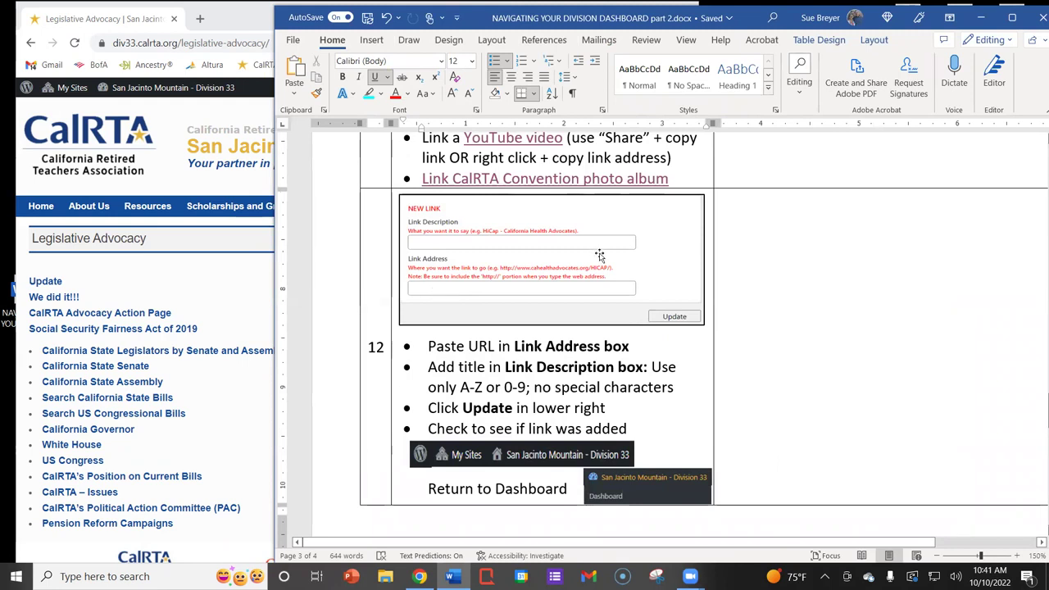
scroll(803, 262, down, 2)
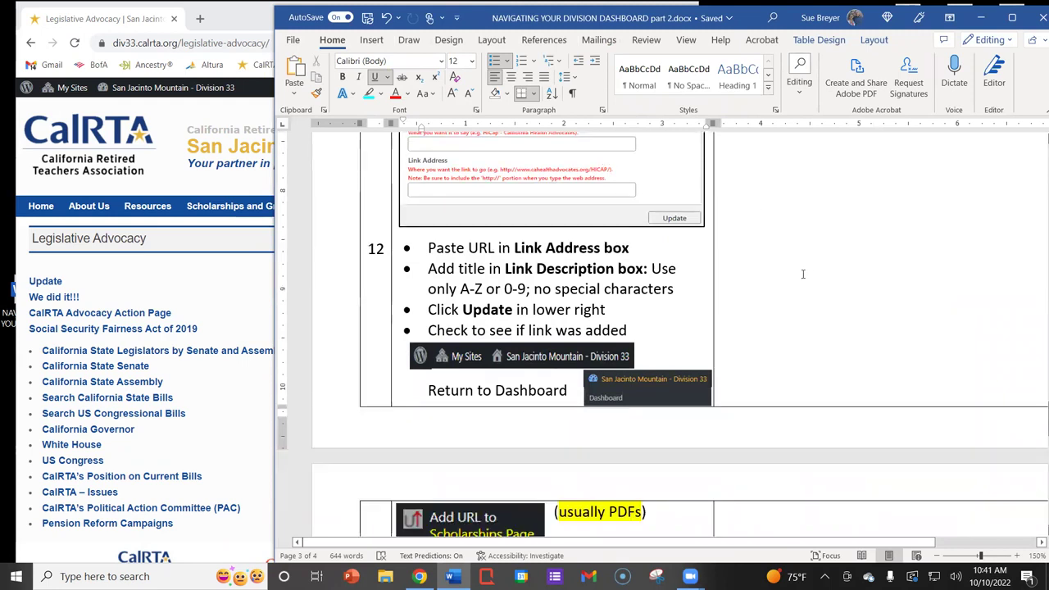
scroll(795, 254, down, 2)
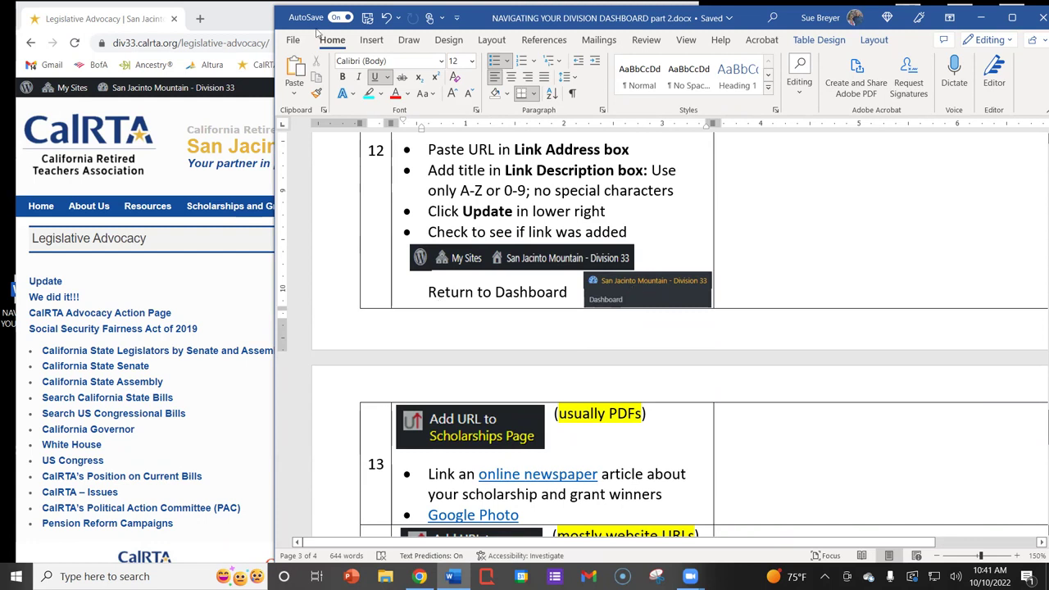
mouse_move(115, 94)
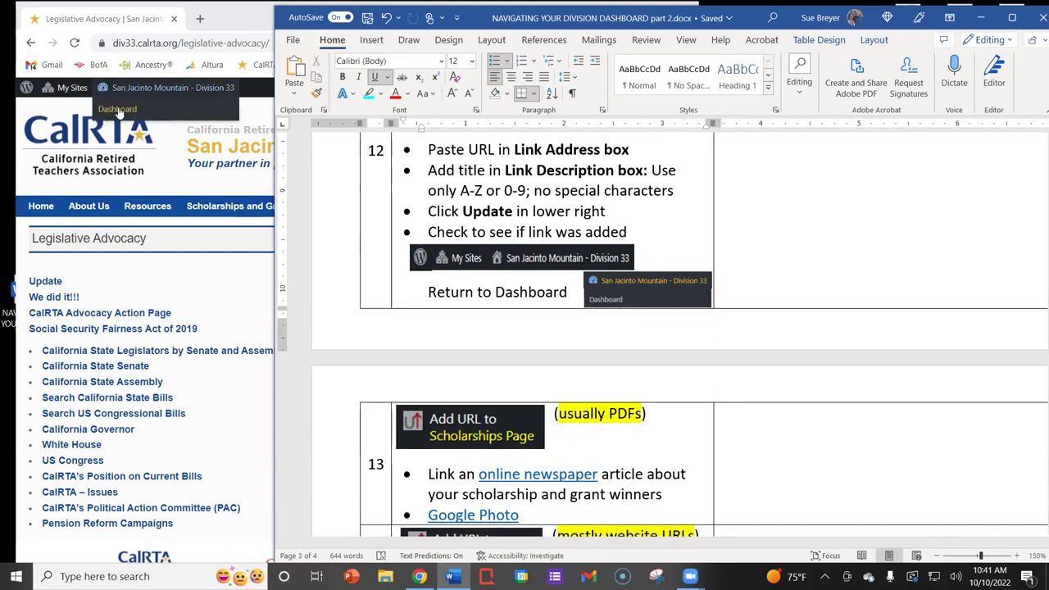
scroll(910, 228, down, 2)
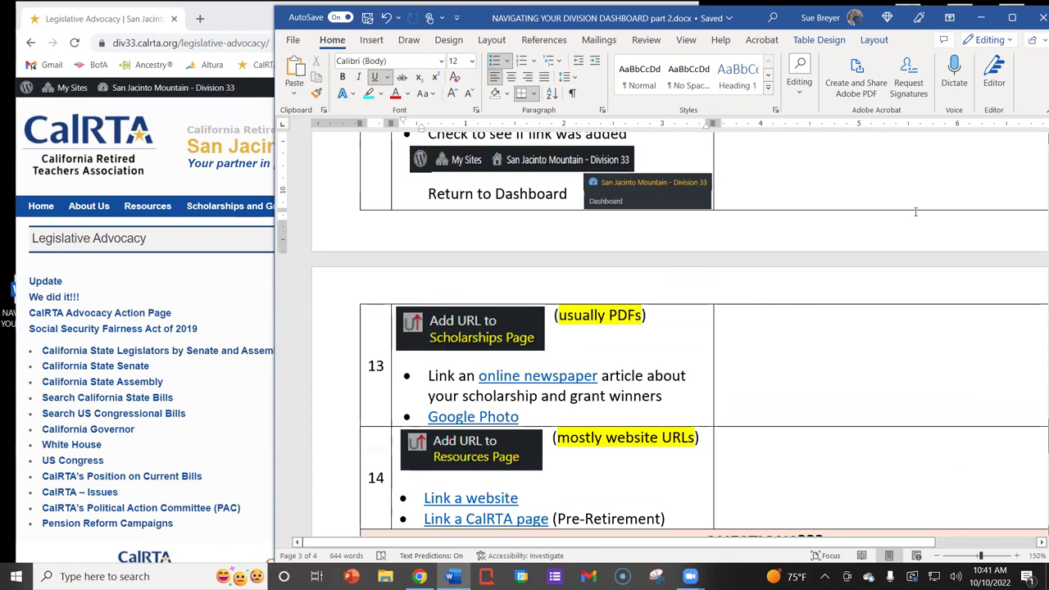
scroll(934, 197, down, 2)
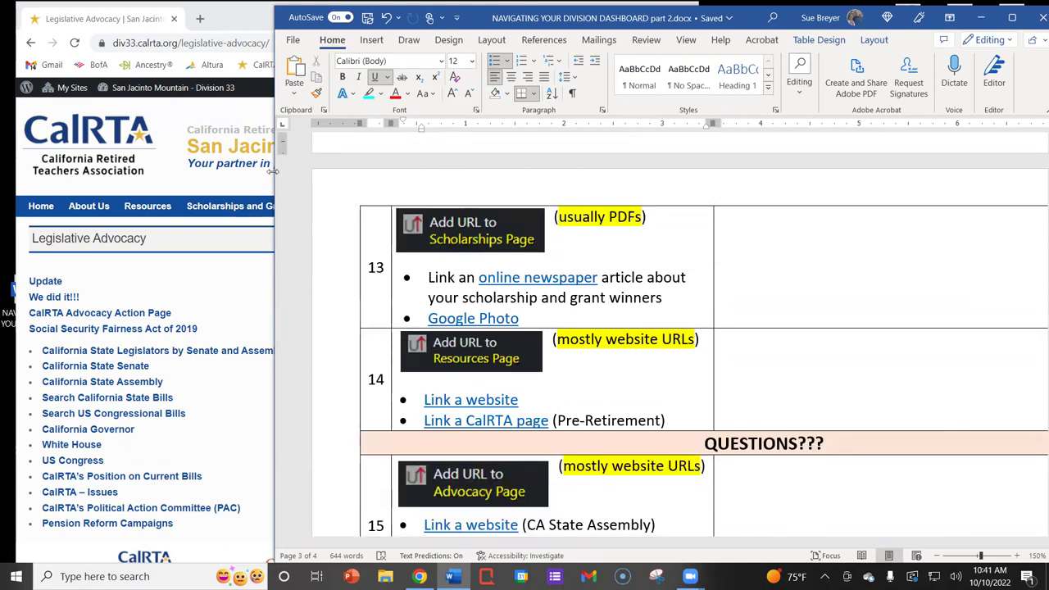
Narrow the Word window and bring the Division 33 site in Chrome to the front
drag(272, 170, 569, 172)
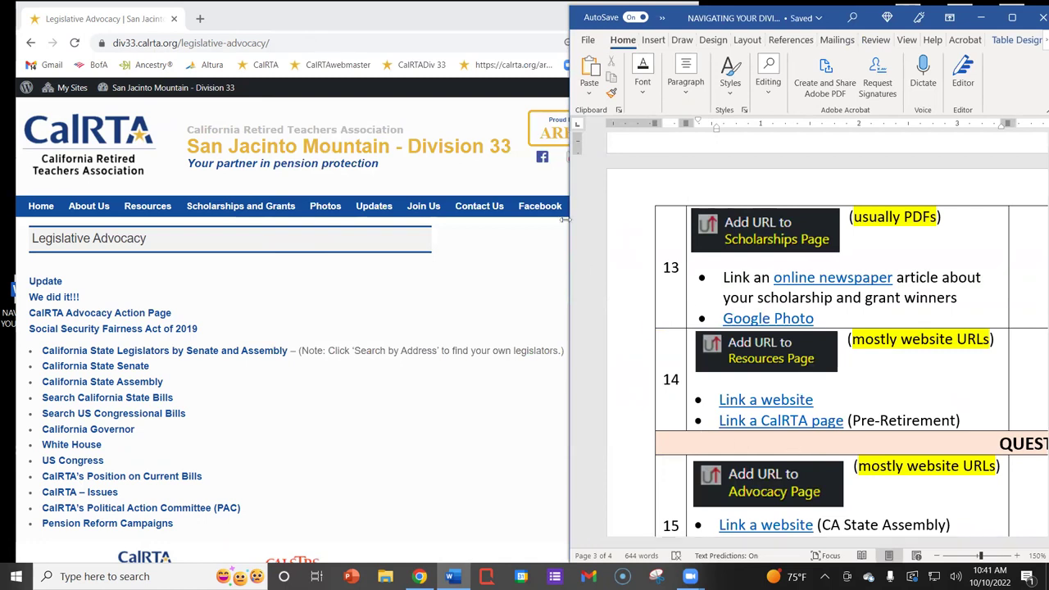
click(533, 258)
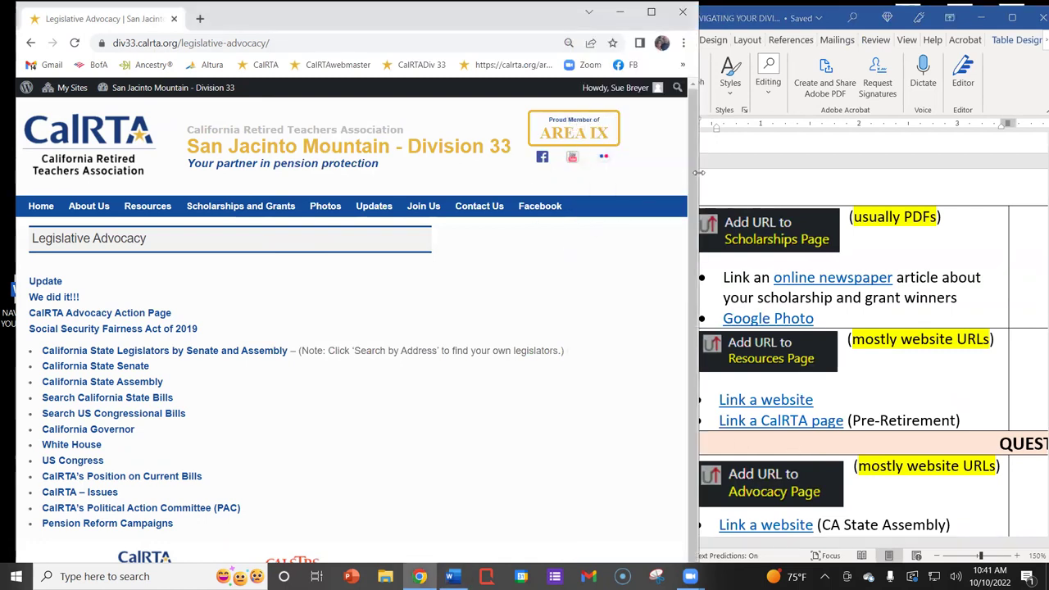
Resize the Chrome and Word windows so the Division 33 site and the instructions sit side by side
drag(698, 172, 521, 173)
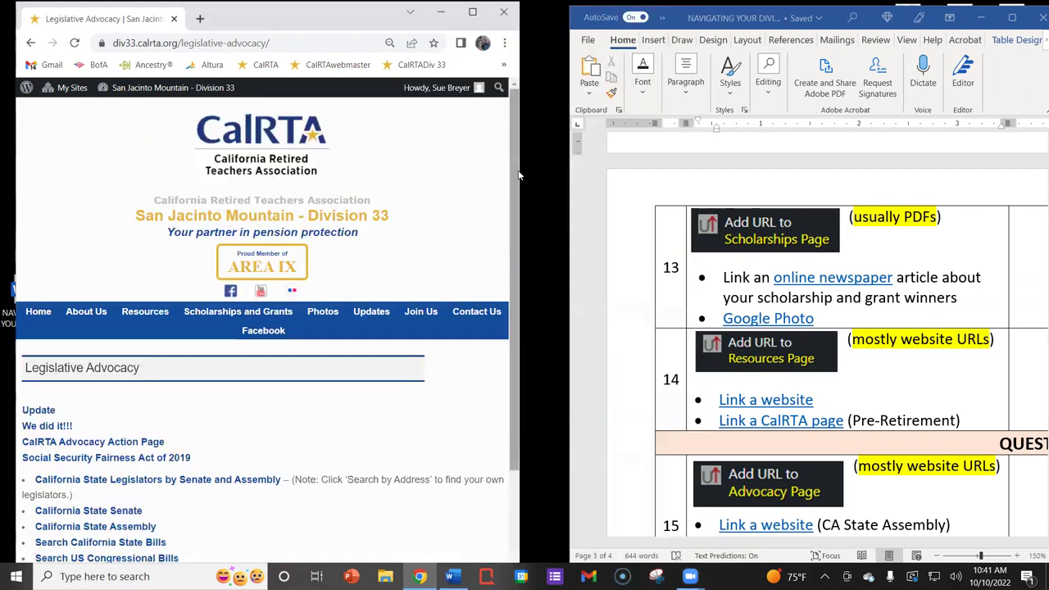
click(575, 174)
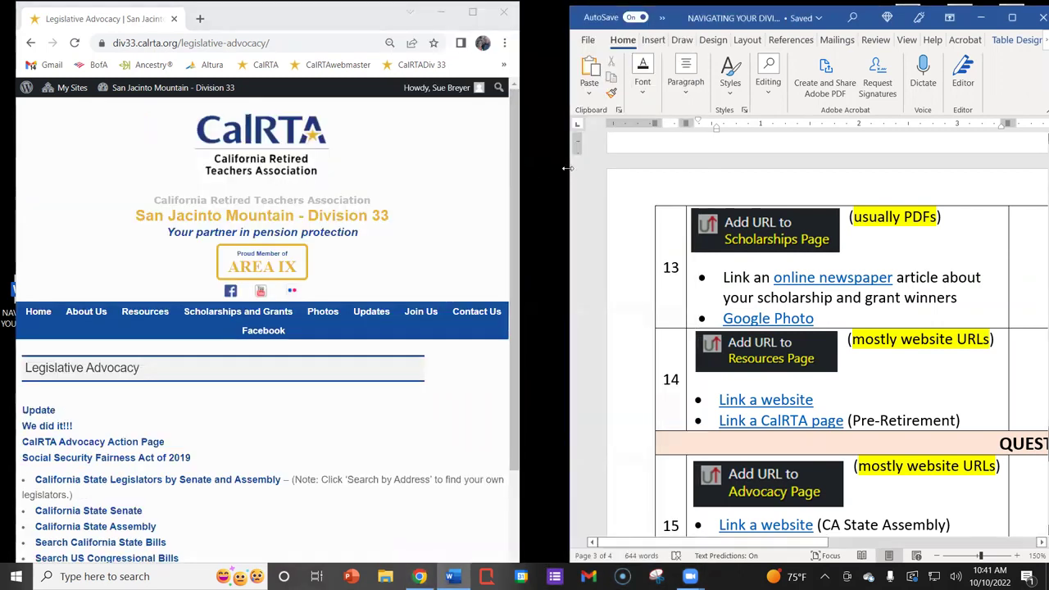
drag(567, 168, 533, 171)
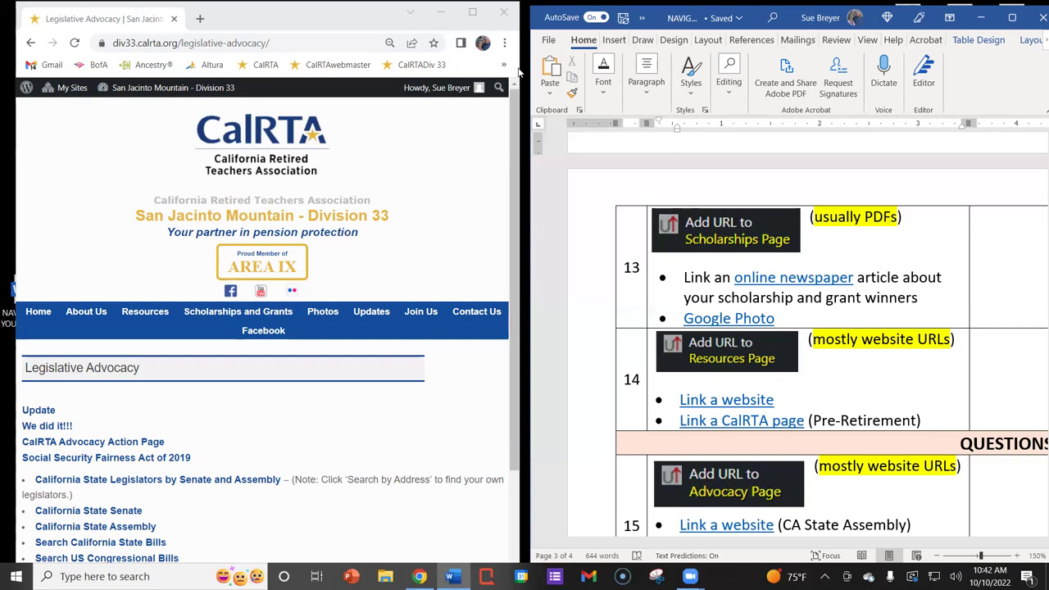
Widen the Chrome window, open the bookmarked personal YouTube channel and look over its uploads and playlists
drag(518, 71, 732, 60)
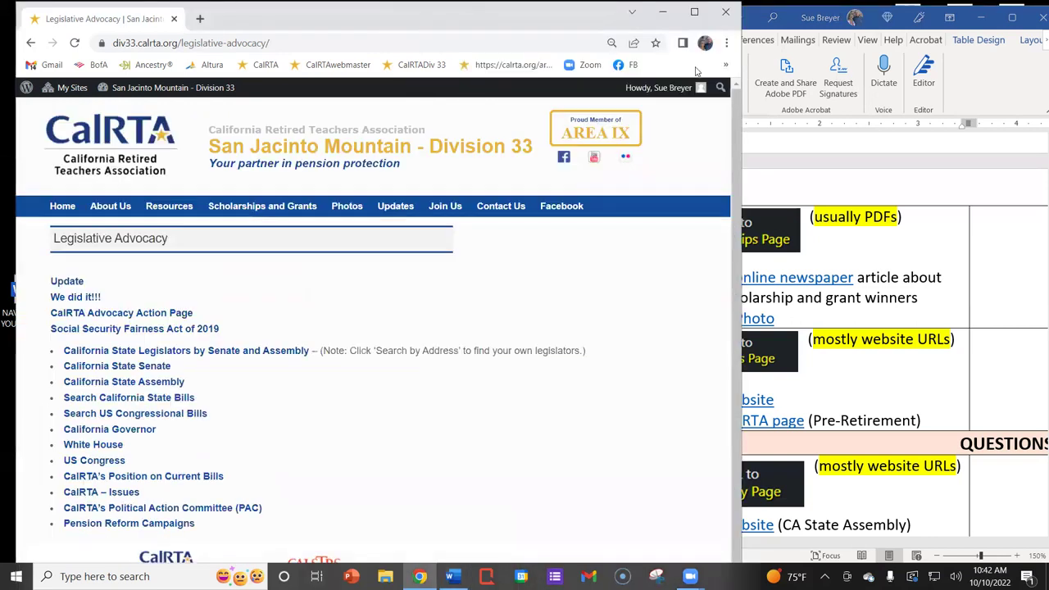
click(726, 65)
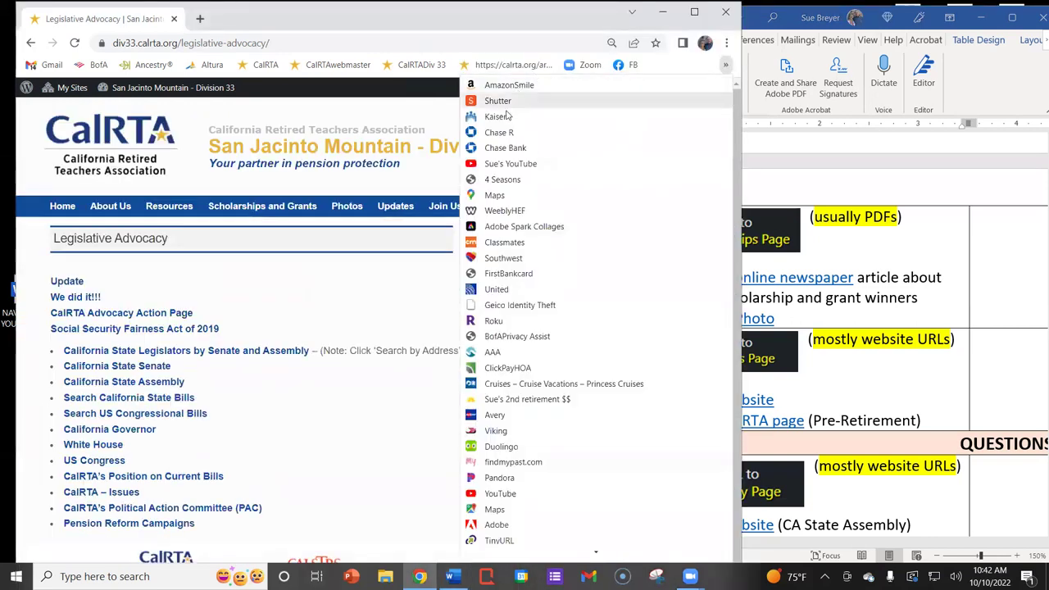
click(504, 165)
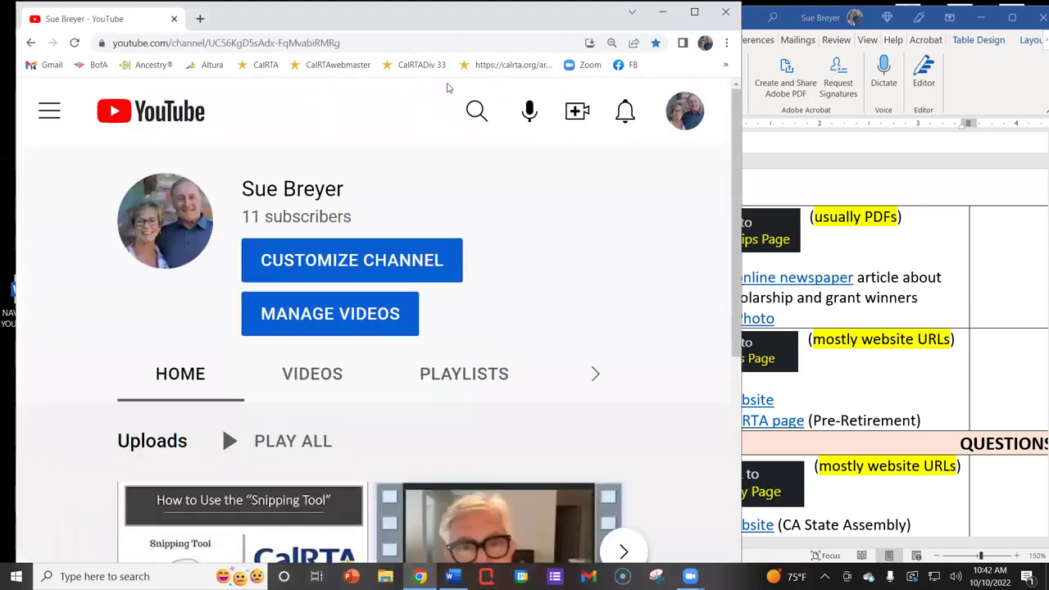
scroll(553, 315, down, 5)
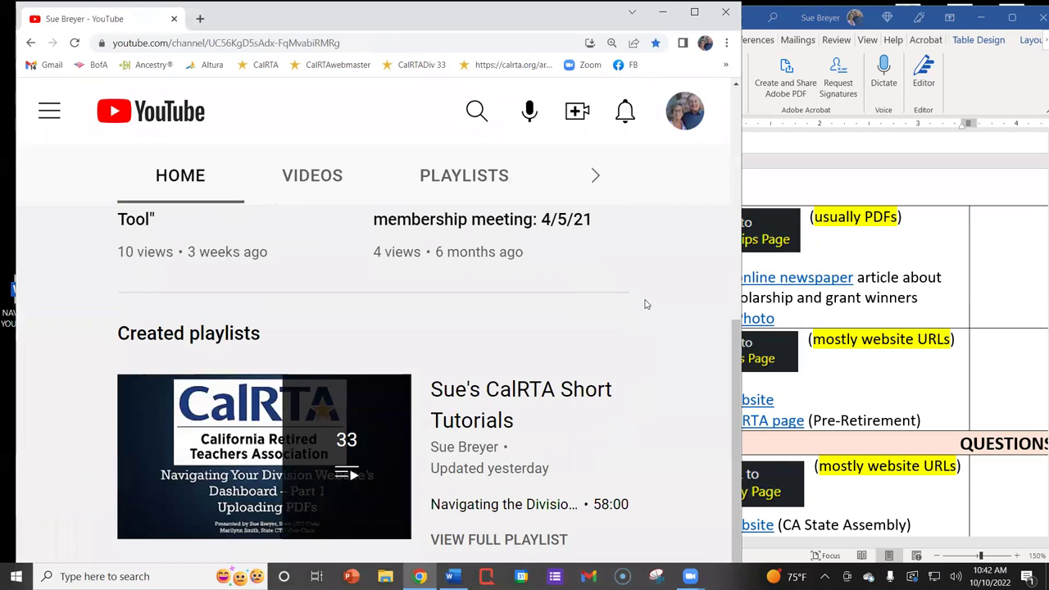
scroll(647, 320, up, 3)
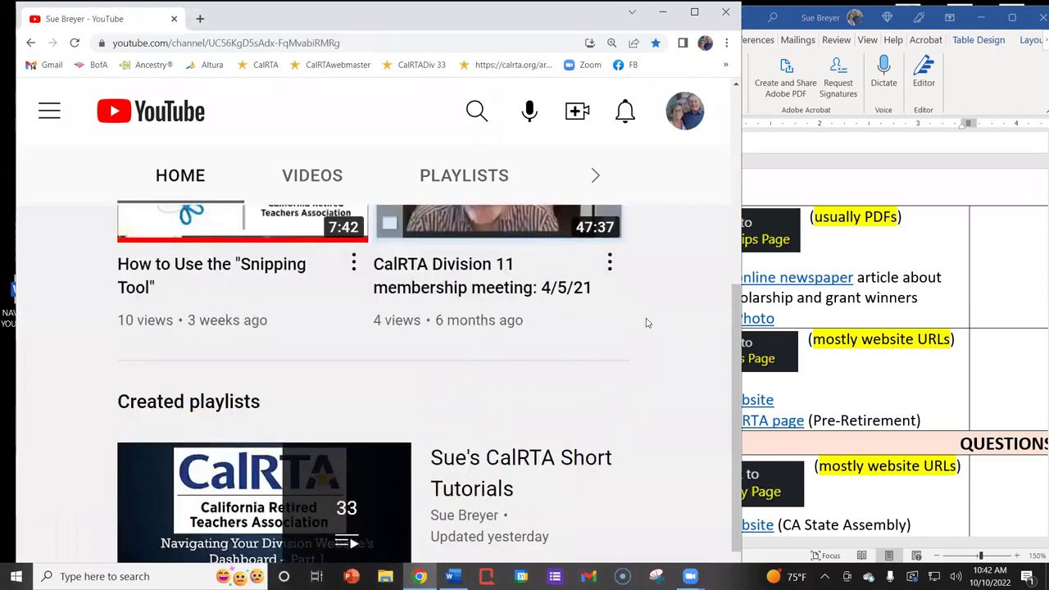
scroll(646, 322, up, 2)
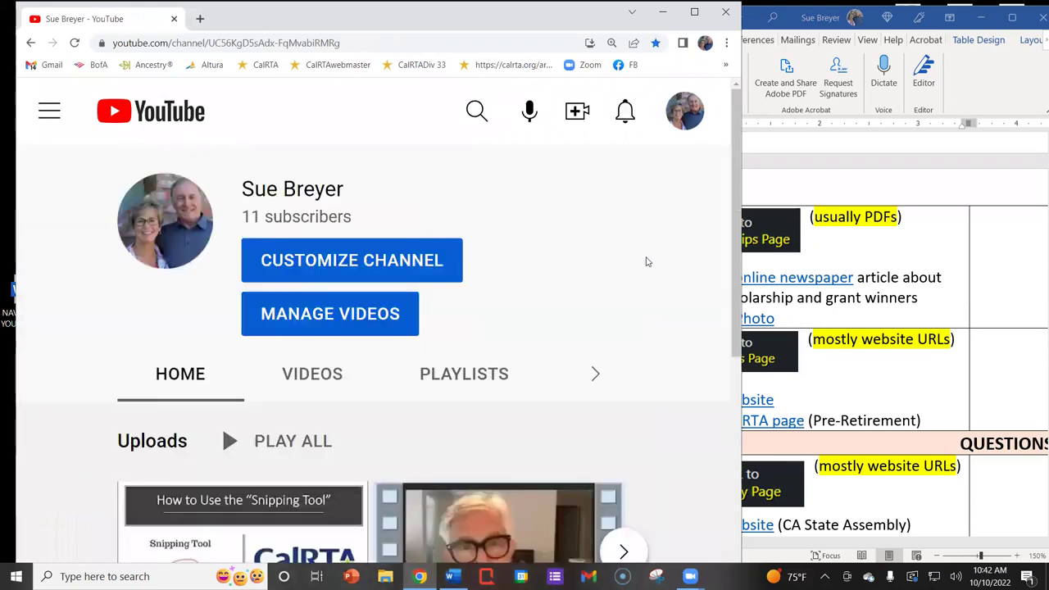
Open the channel's video management list, browse it and view the sharing options of the "Navigating the Division Website Dashboard" video
click(323, 316)
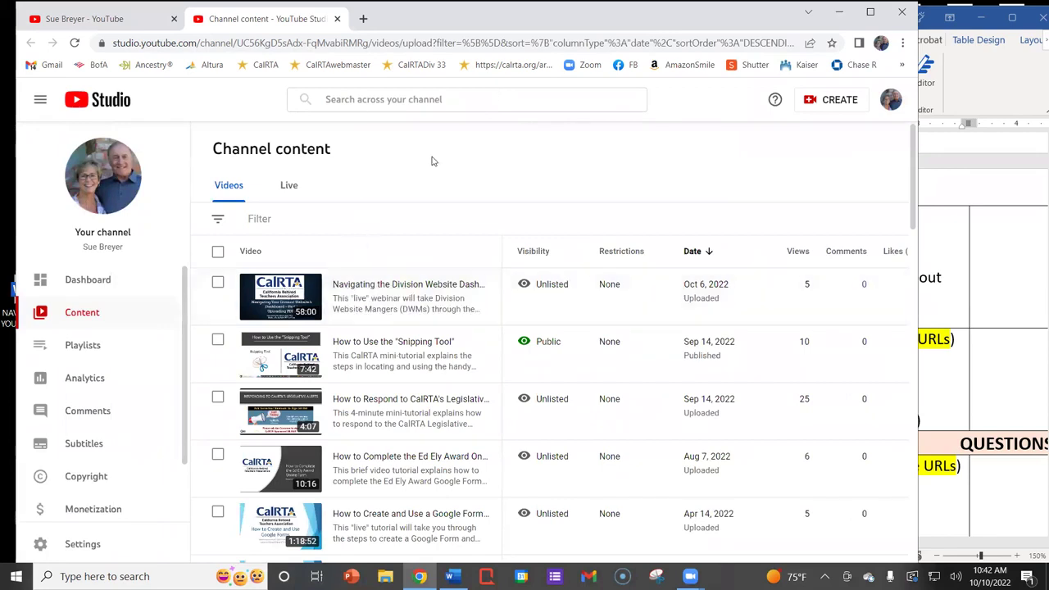
scroll(326, 311, down, 5)
scroll(326, 311, down, 6)
scroll(339, 368, up, 12)
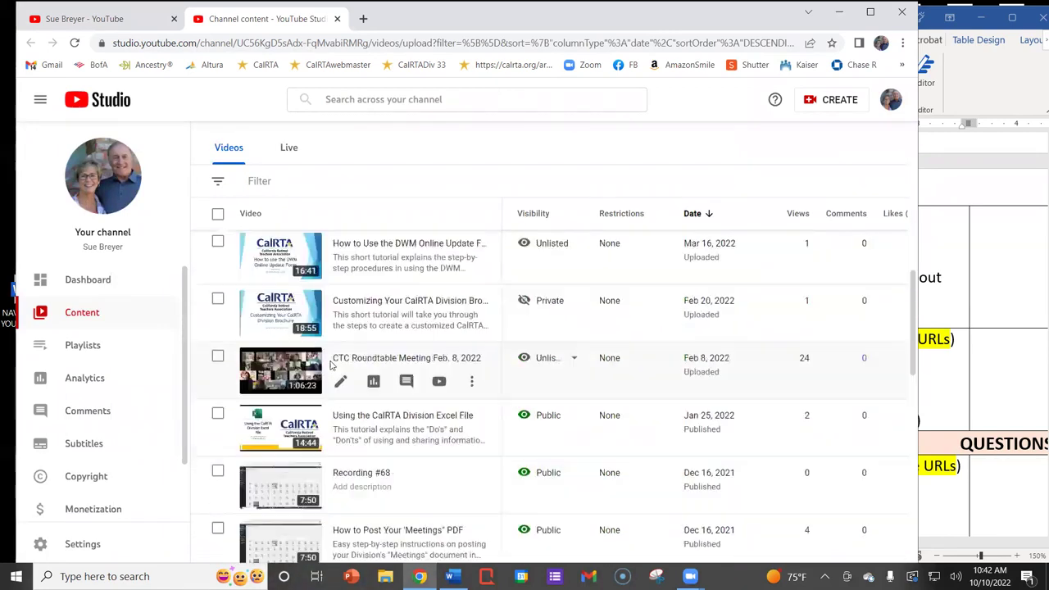
mouse_move(296, 292)
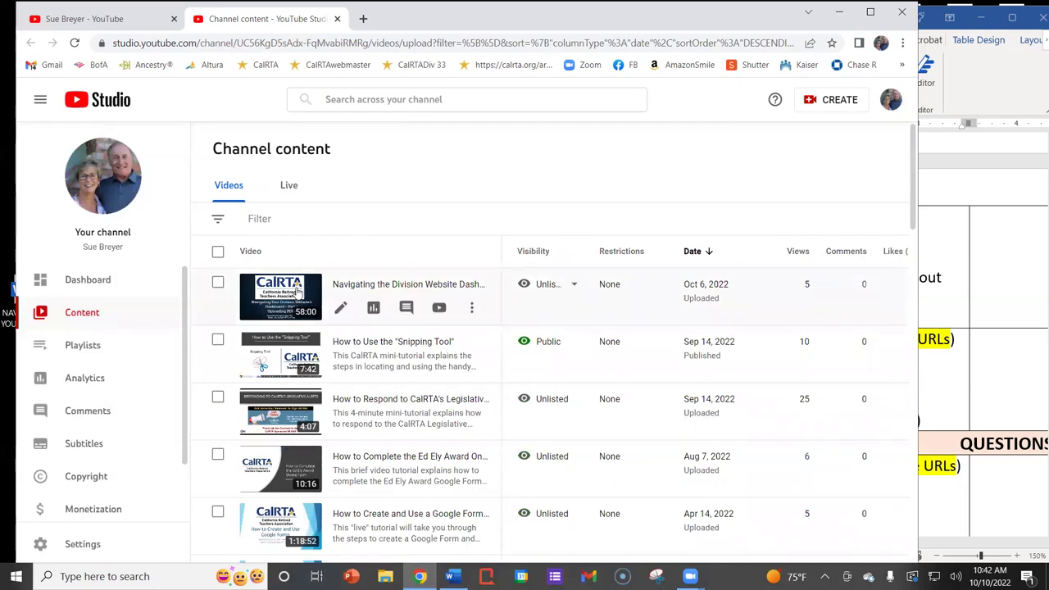
click(472, 311)
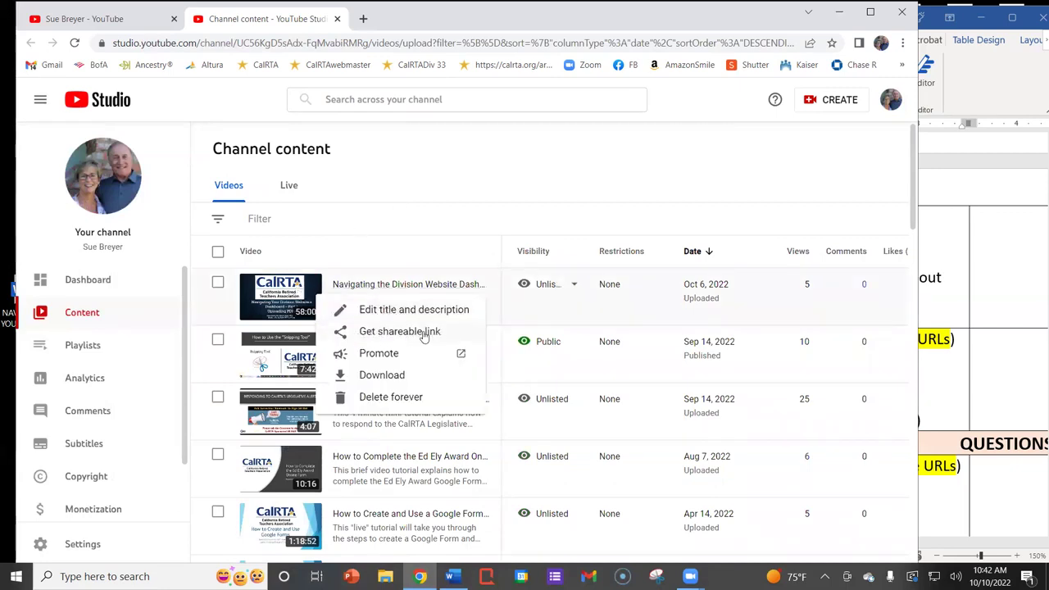
click(513, 173)
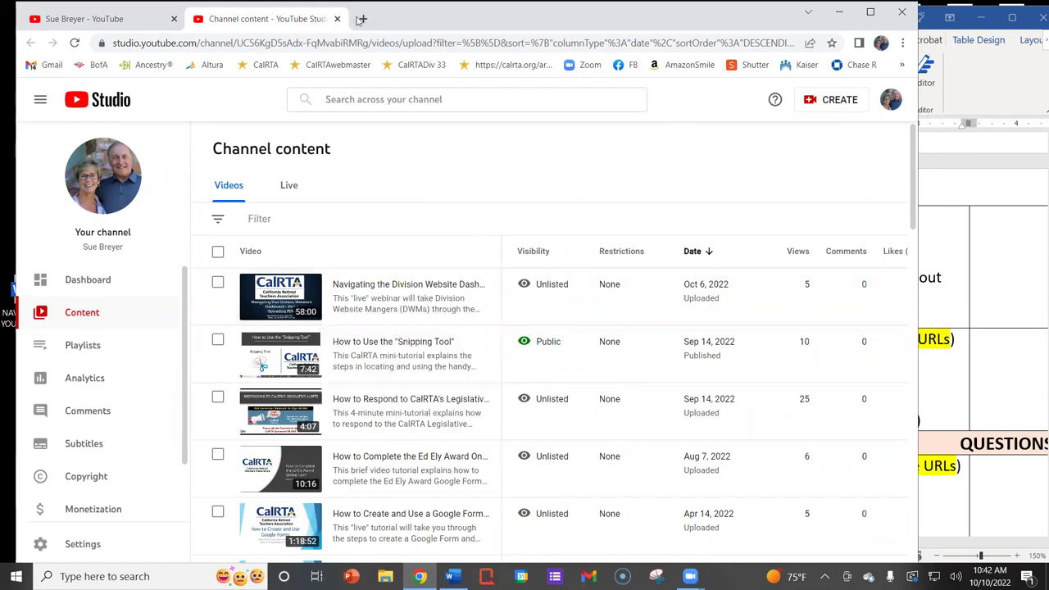
Collapse the YouTube Studio navigation and look over the channel dashboard
click(40, 99)
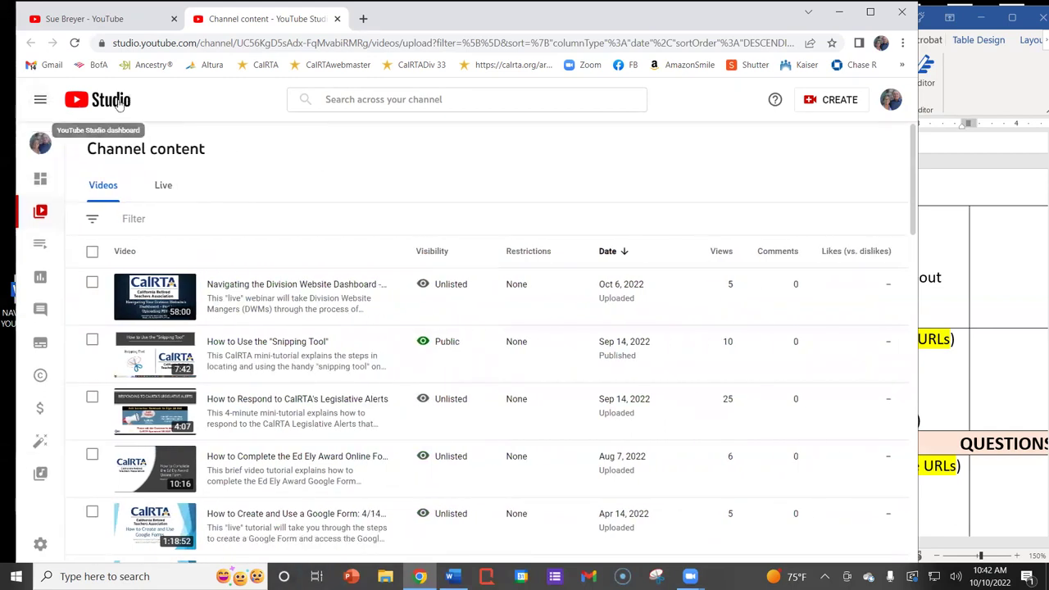
click(145, 99)
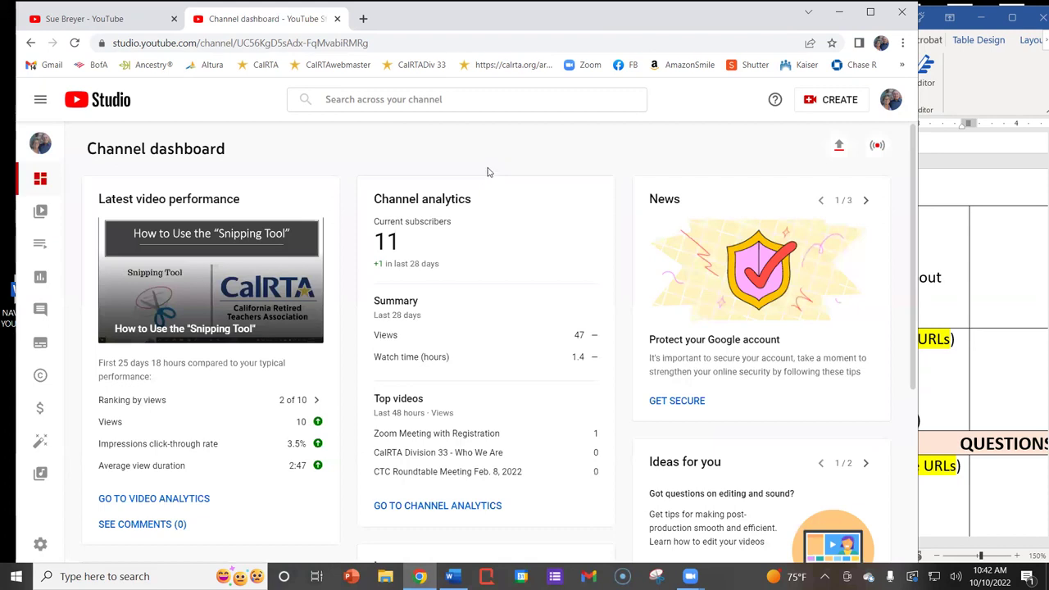
scroll(584, 145, down, 4)
scroll(592, 139, up, 4)
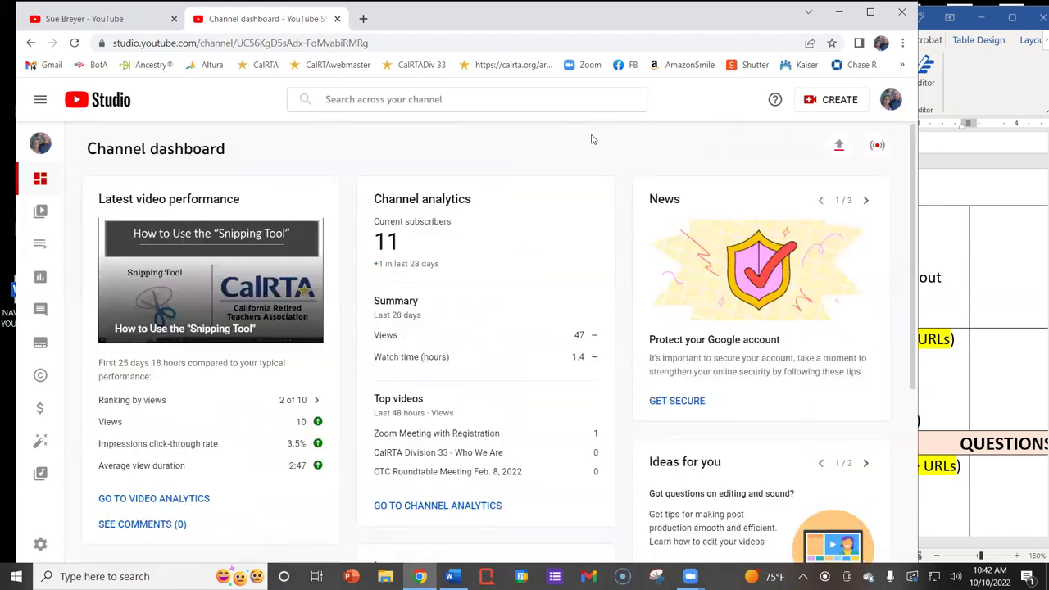
Search Google for "youtube" in a new tab and open the YouTube home page
click(363, 19)
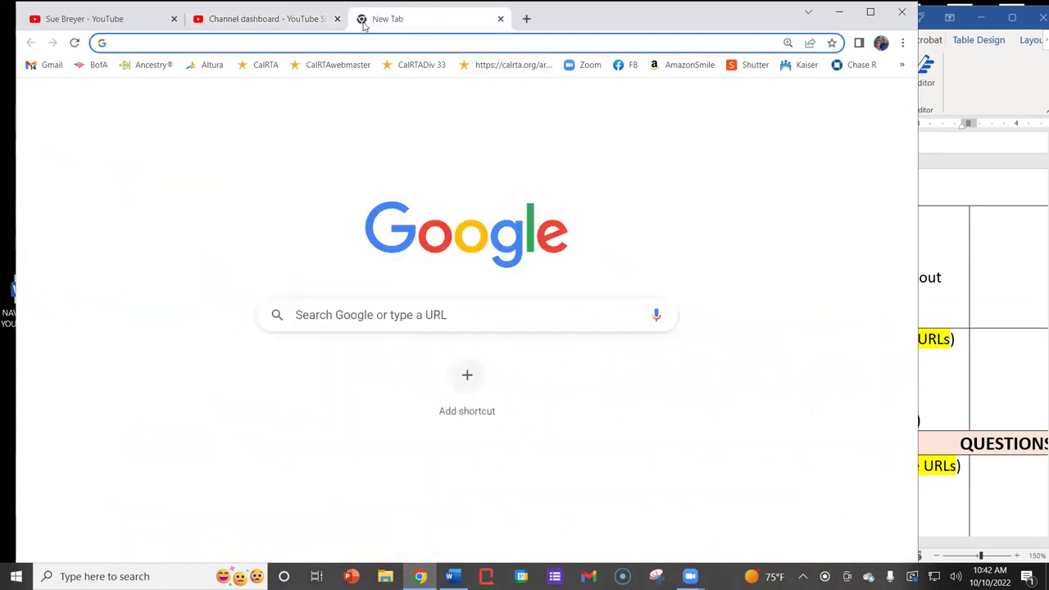
text(youtube)
key(Delete)
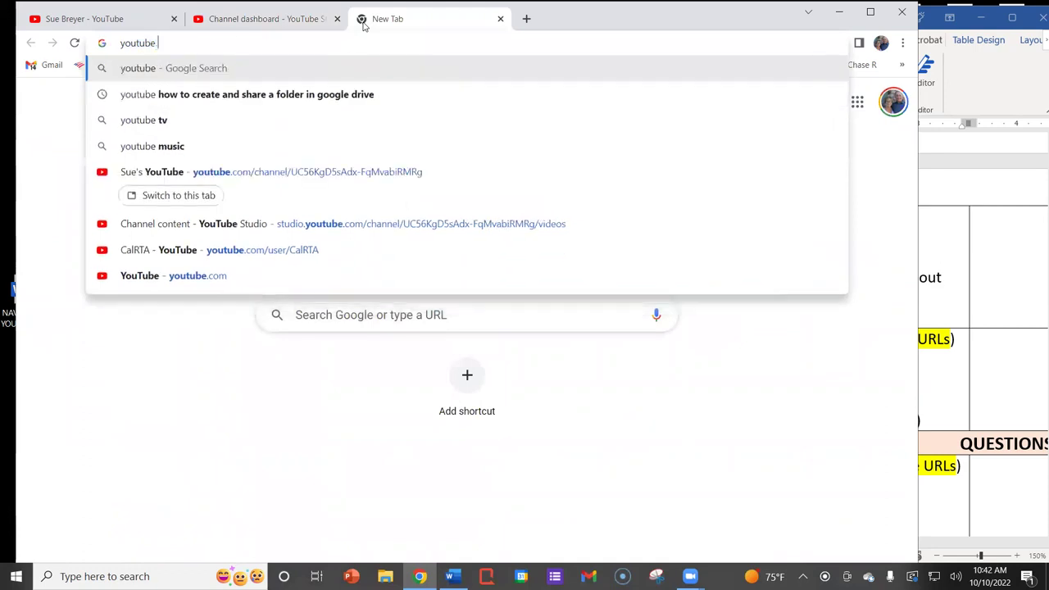
key(Return)
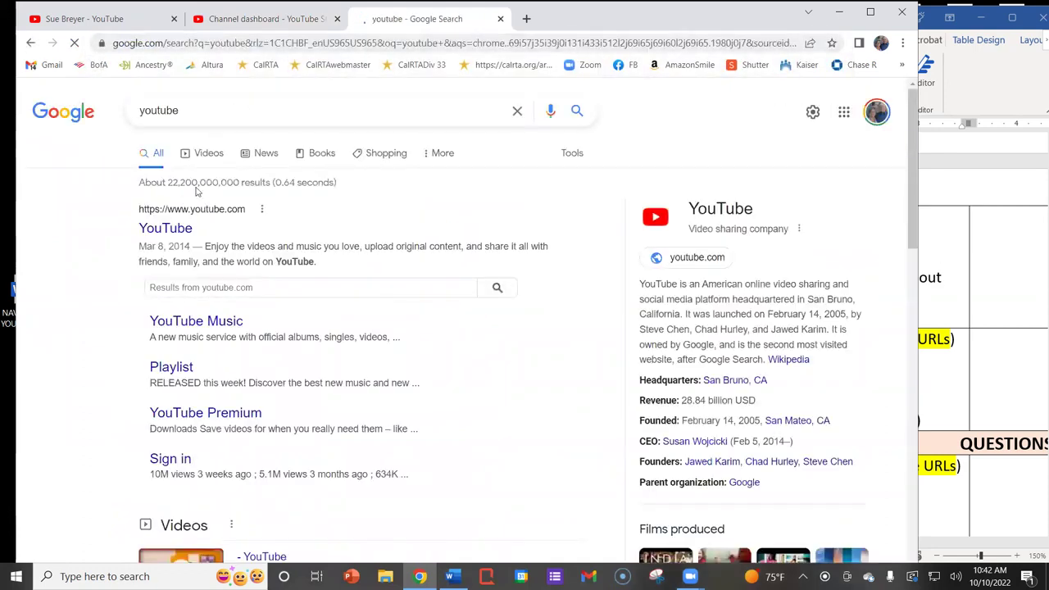
click(178, 229)
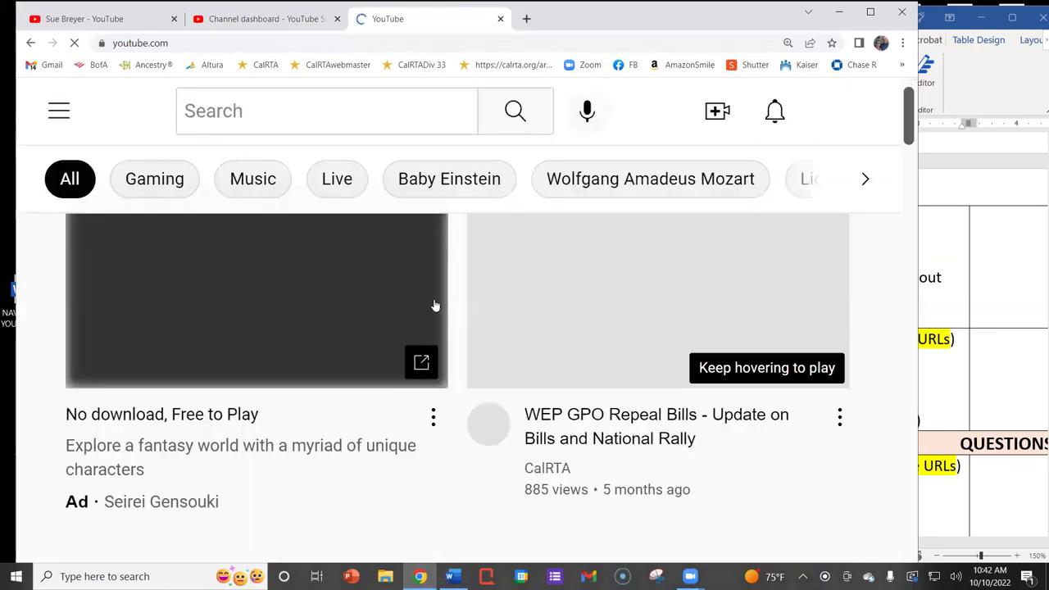
Browse the recommended videos, open "Mozart - Classical Music for Brain Power" and pause the playback
scroll(765, 302, down, 6)
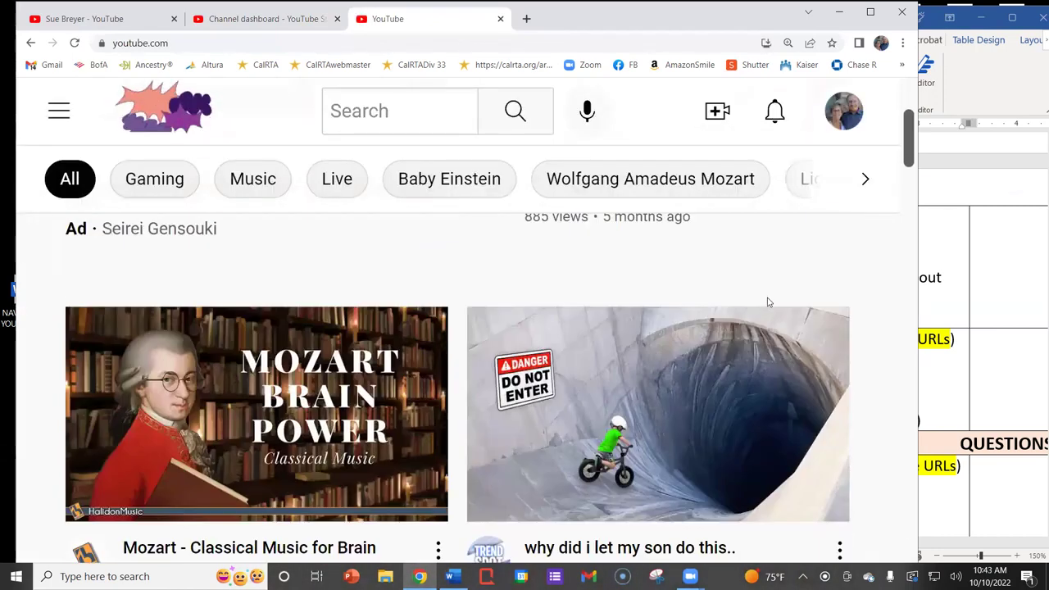
scroll(166, 388, up, 3)
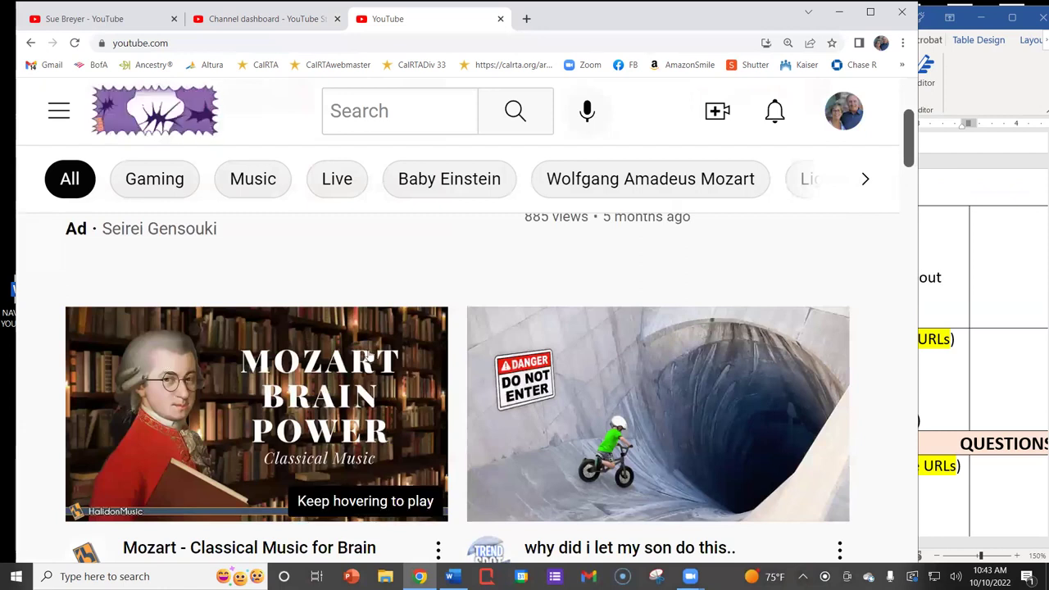
scroll(319, 434, down, 3)
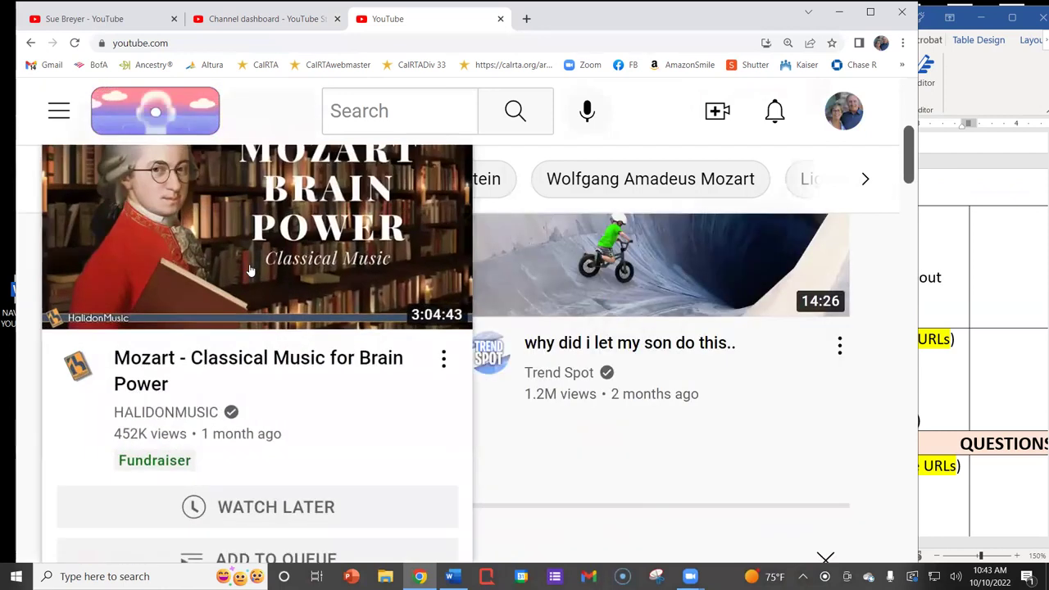
click(249, 267)
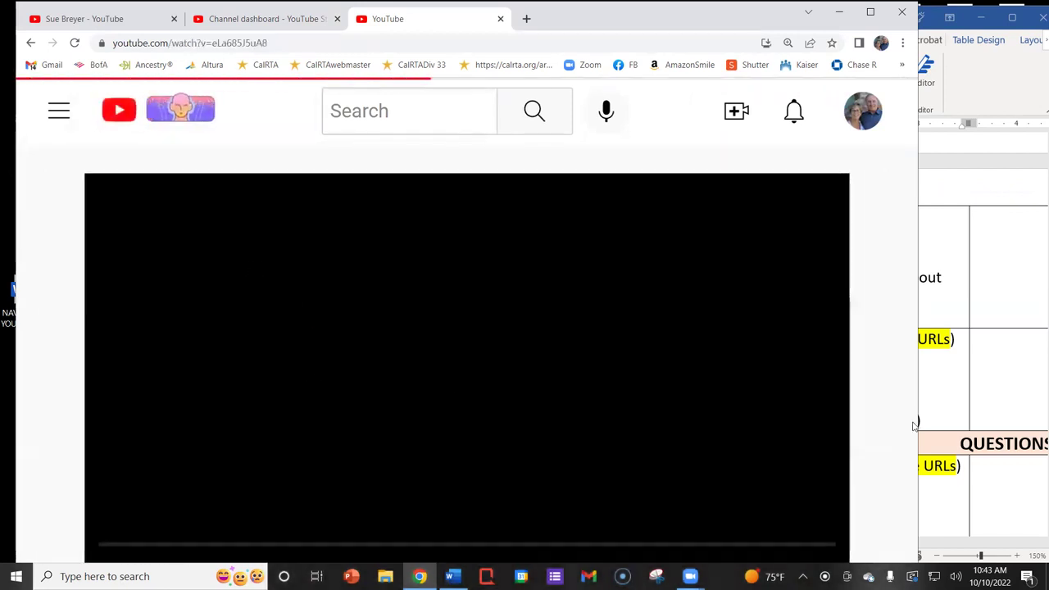
scroll(267, 240, down, 3)
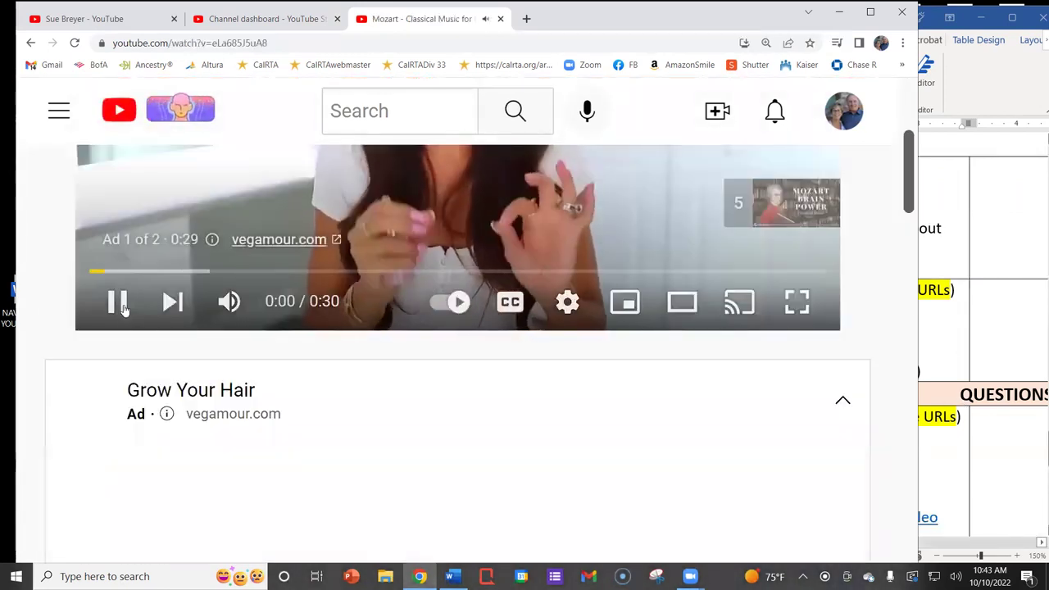
click(117, 302)
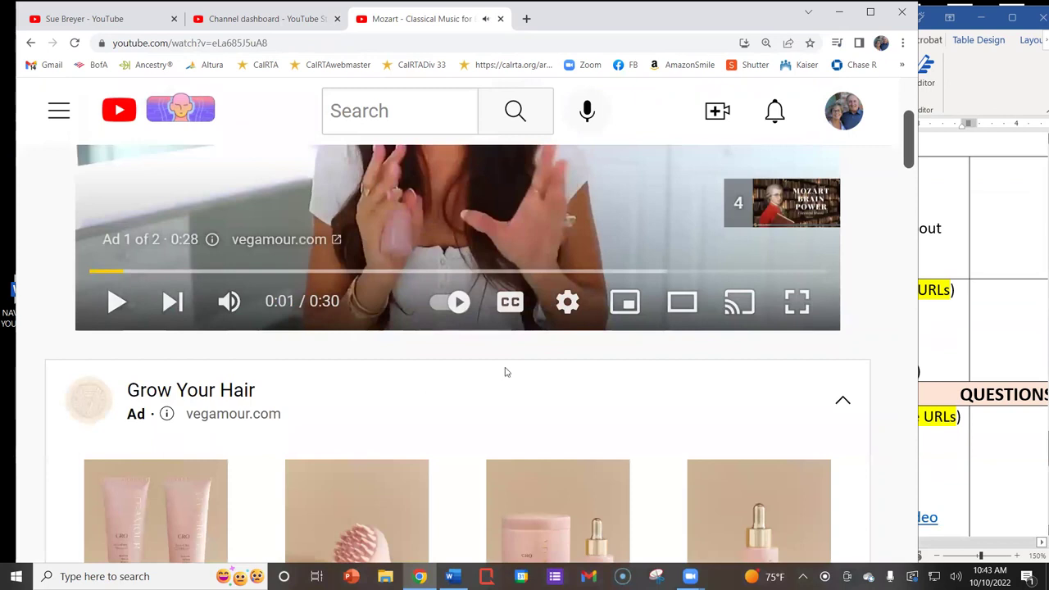
View the paused video in full screen, check the area beneath the player for details and exit full screen
scroll(828, 300, down, 1)
scroll(830, 301, up, 3)
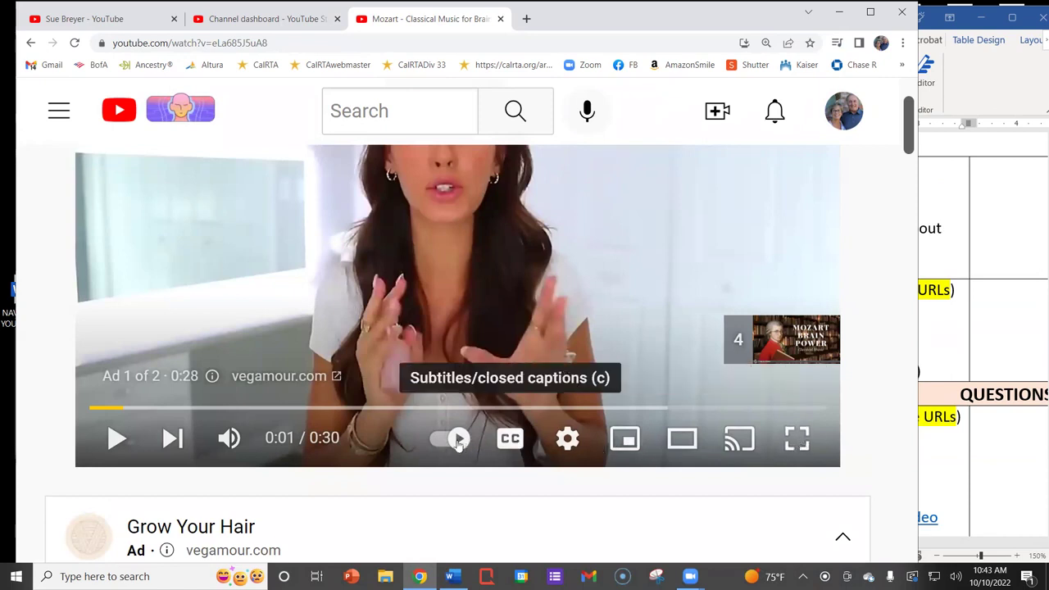
click(796, 440)
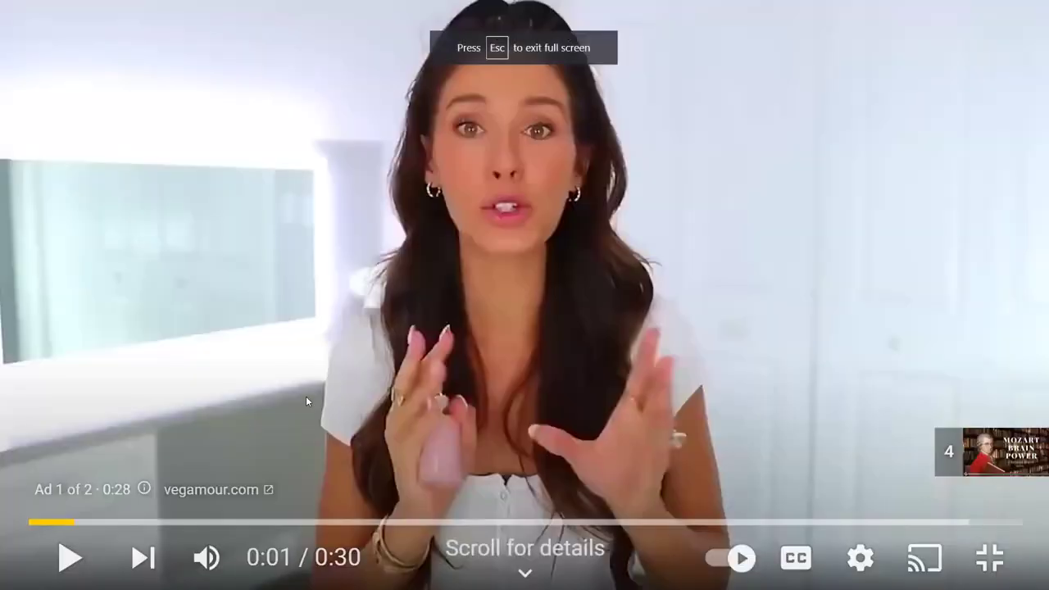
scroll(306, 395, down, 3)
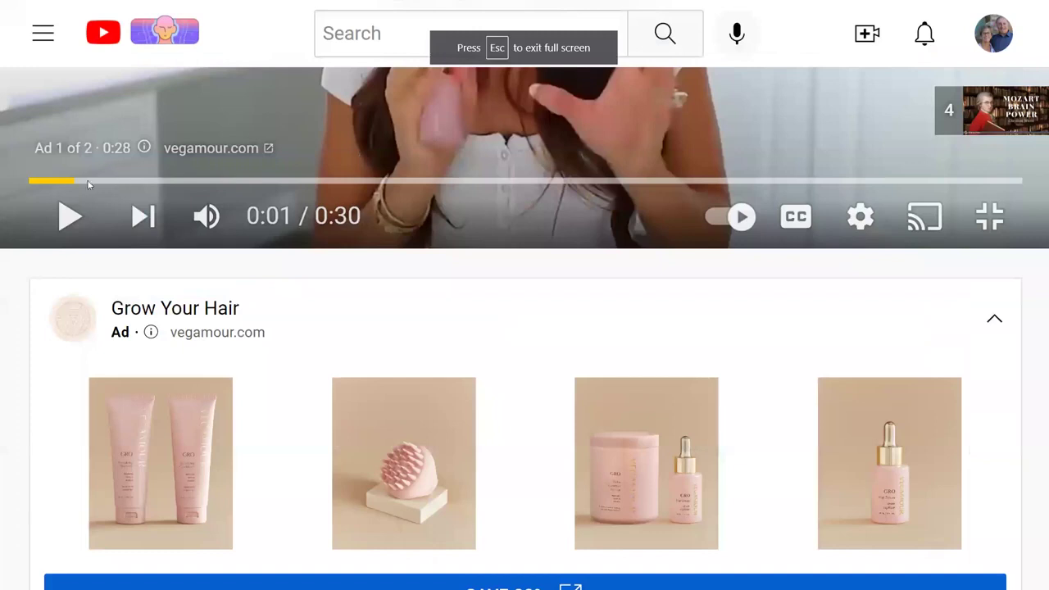
scroll(683, 317, up, 3)
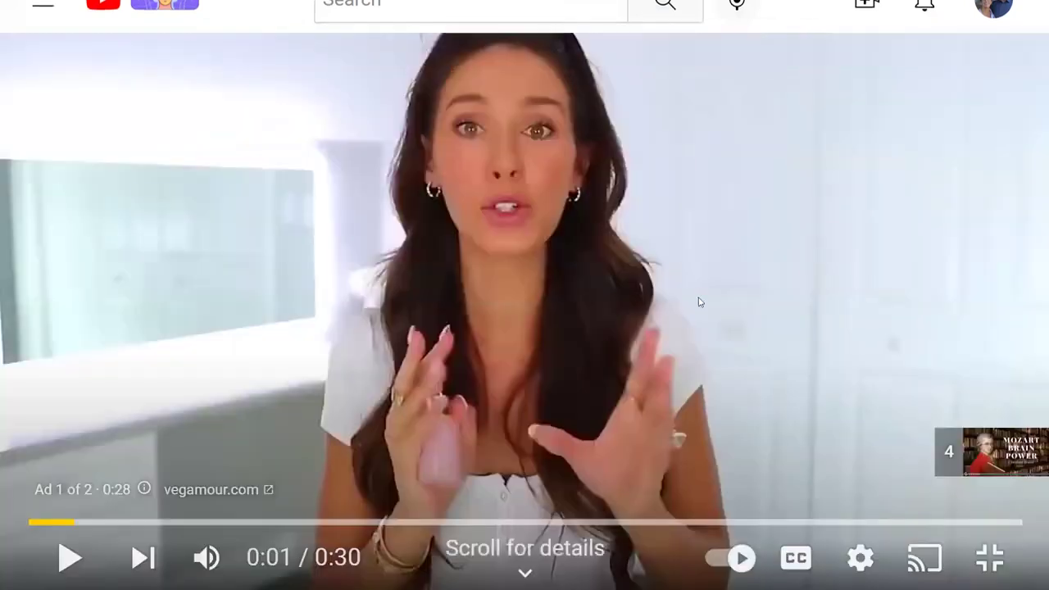
scroll(108, 500, down, 3)
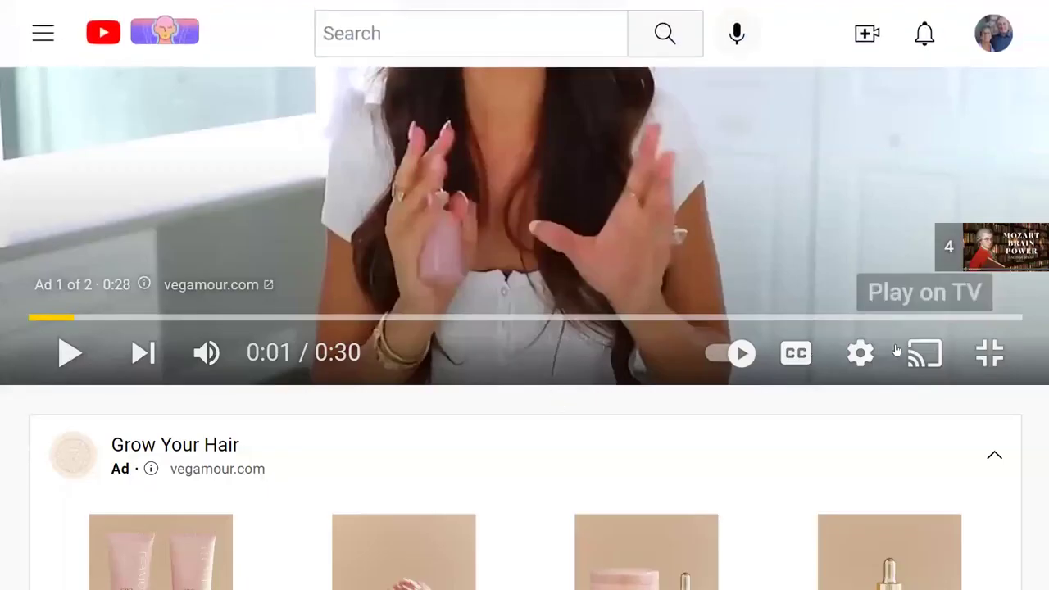
click(989, 354)
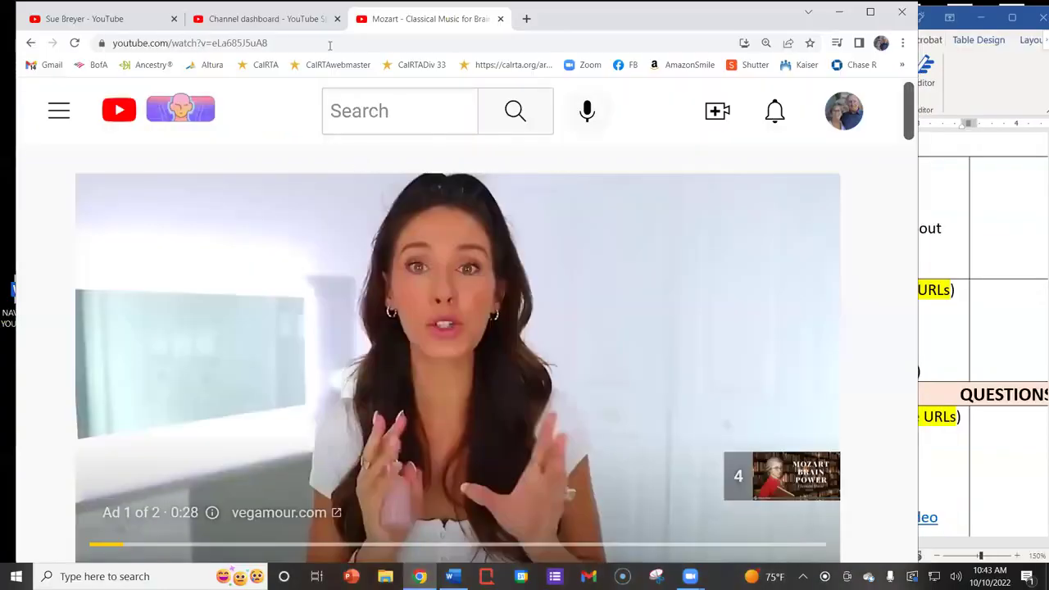
Select the web address of the Mozart video page, then clear the selection
click(244, 43)
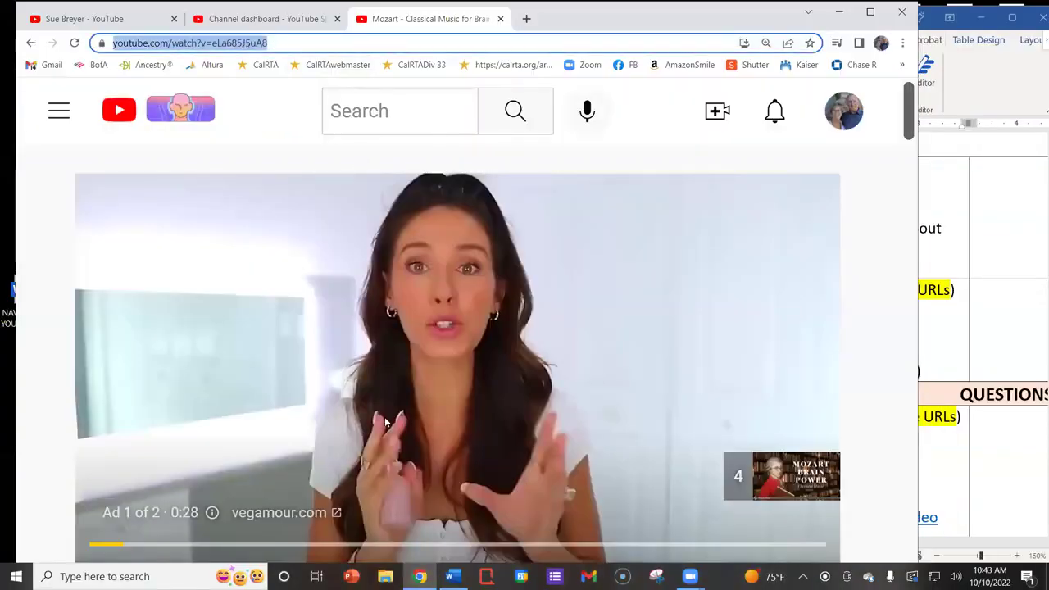
click(271, 42)
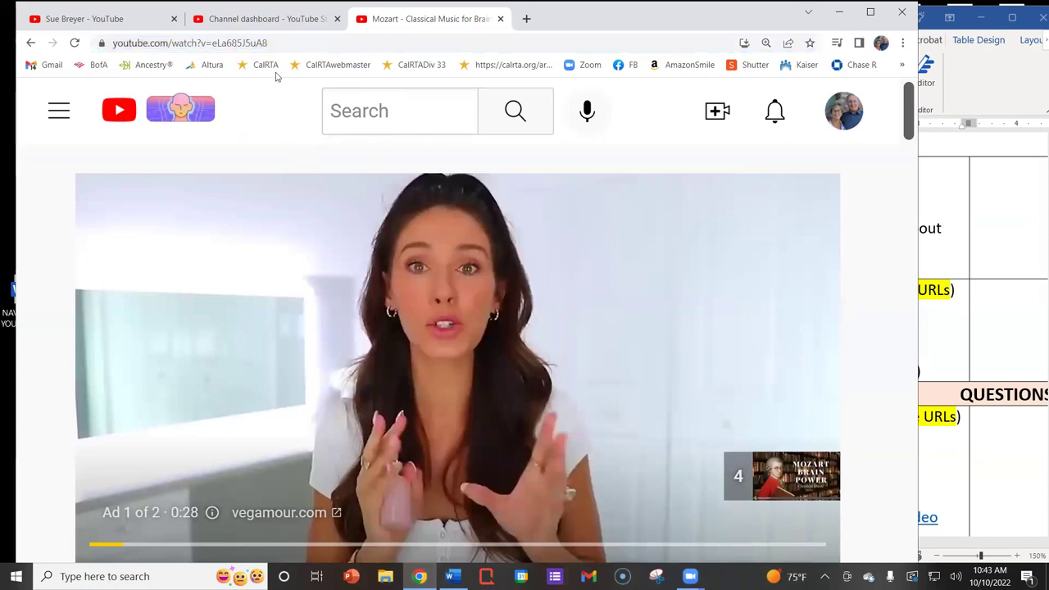
Close the Mozart video, Channel dashboard and channel pages along with the browser window, and resize the Word document window
click(267, 41)
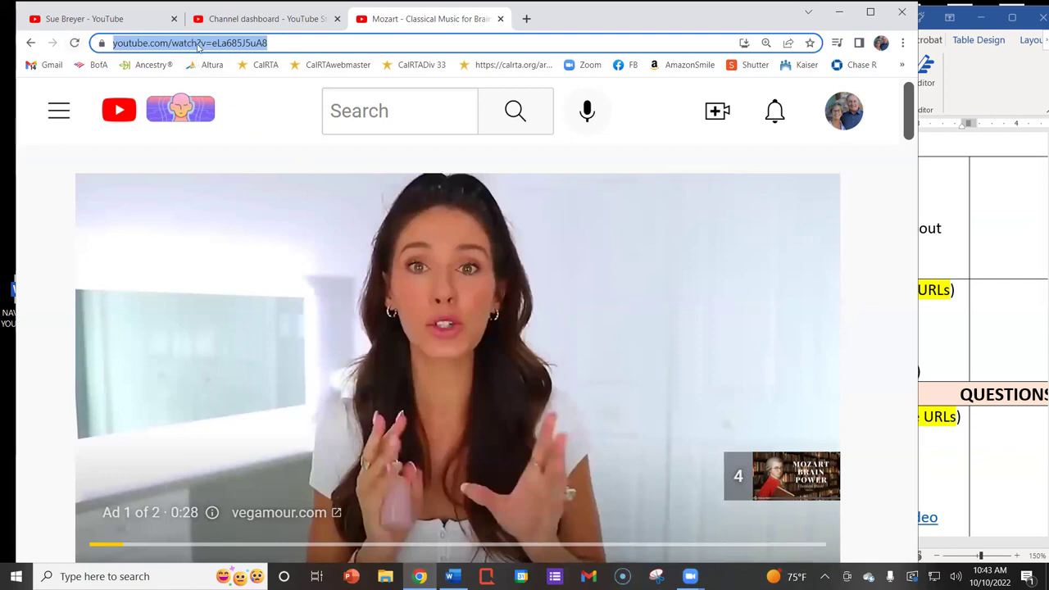
right_click(198, 43)
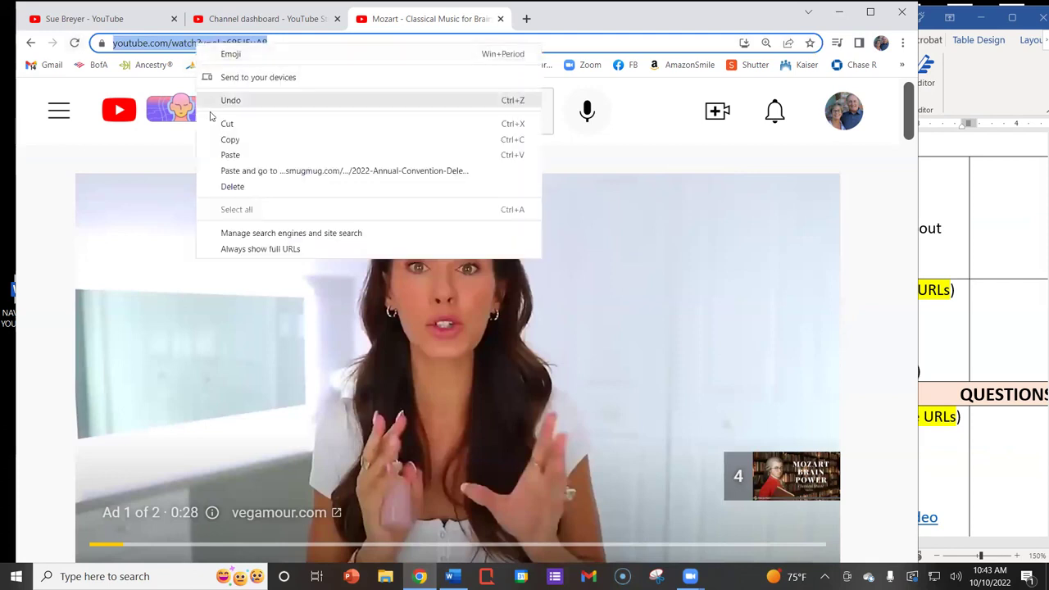
click(501, 18)
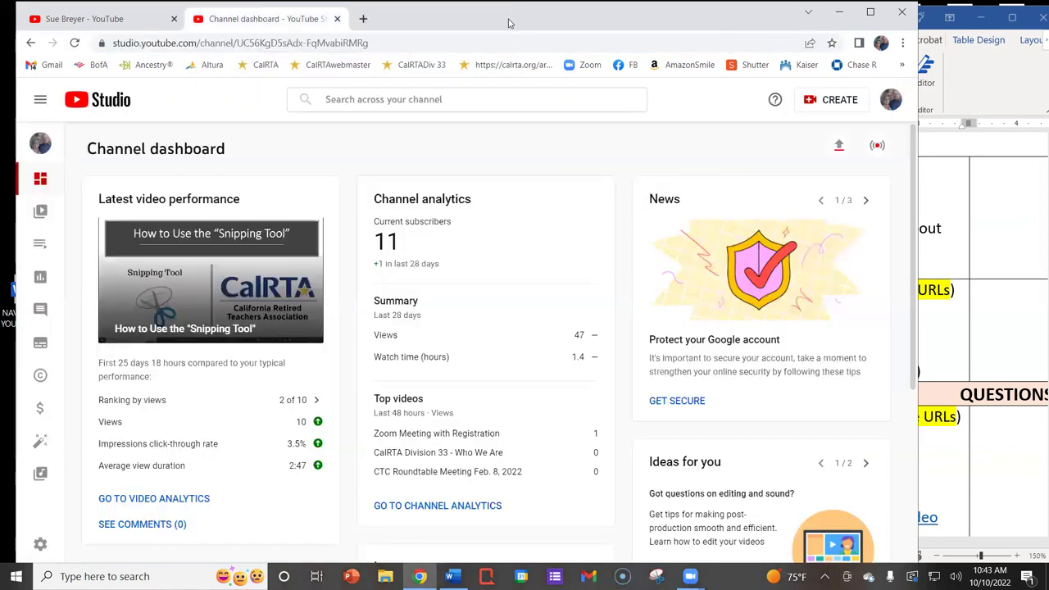
click(336, 19)
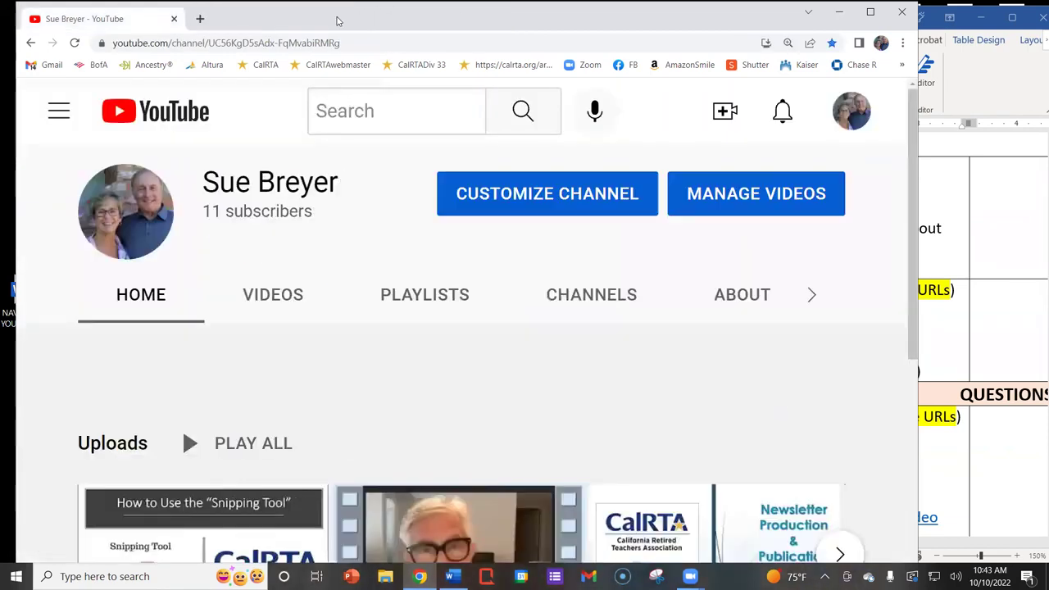
click(902, 15)
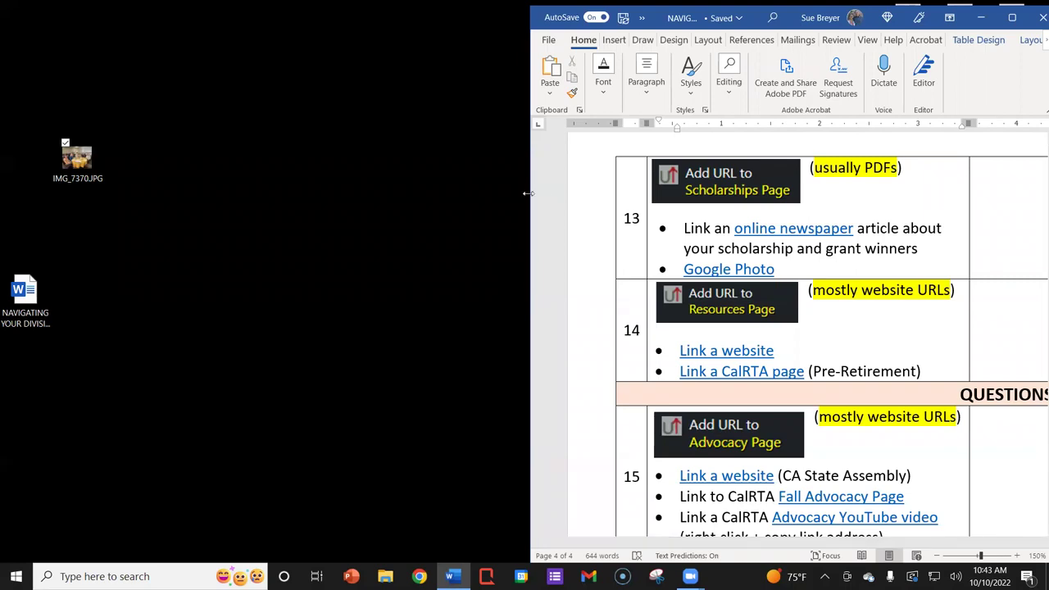
drag(528, 194, 486, 193)
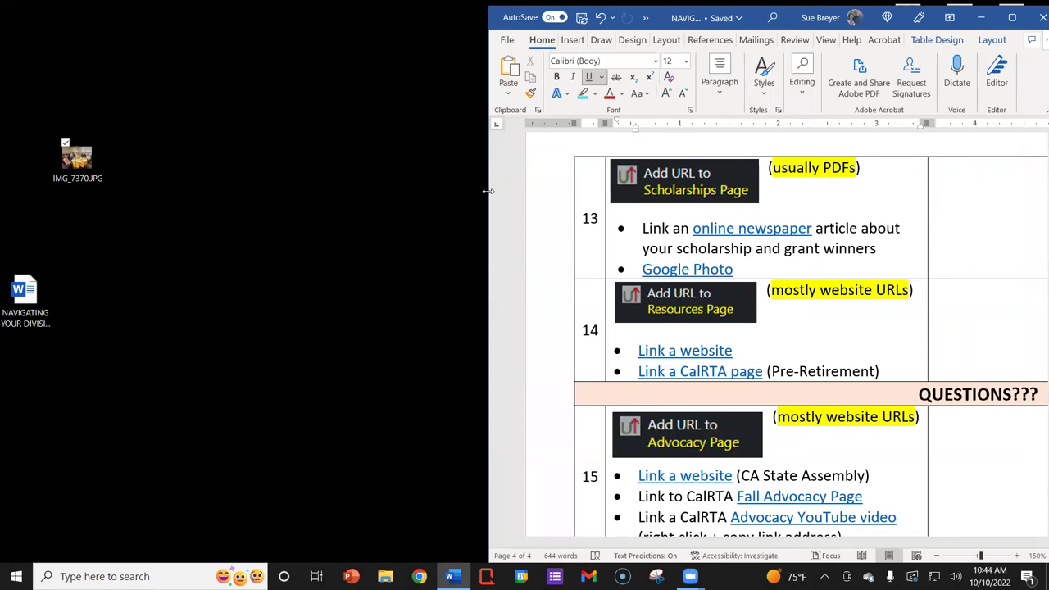
drag(486, 191, 519, 179)
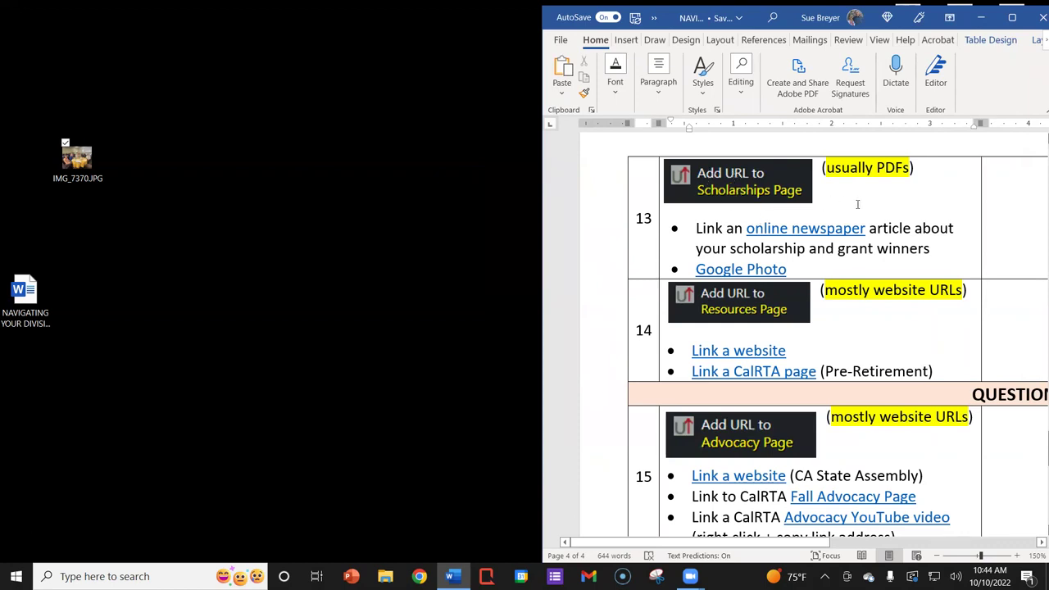
Follow the document's online newspaper link and search the site for "calrta" to open the "CalRTA Division 33 Local Scholarship Recipients" article
ctrl+click(769, 234)
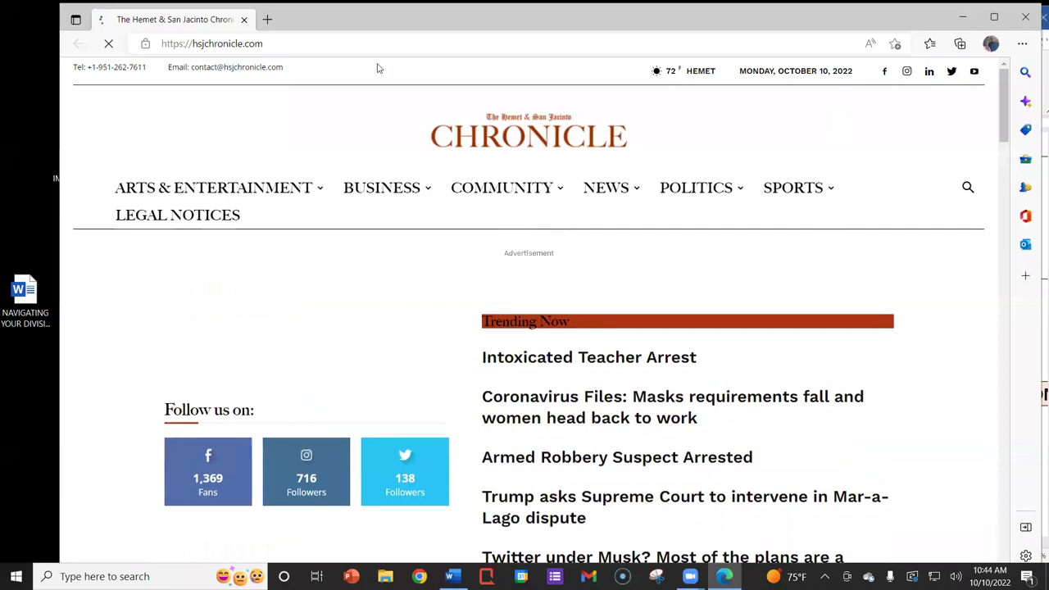
click(967, 188)
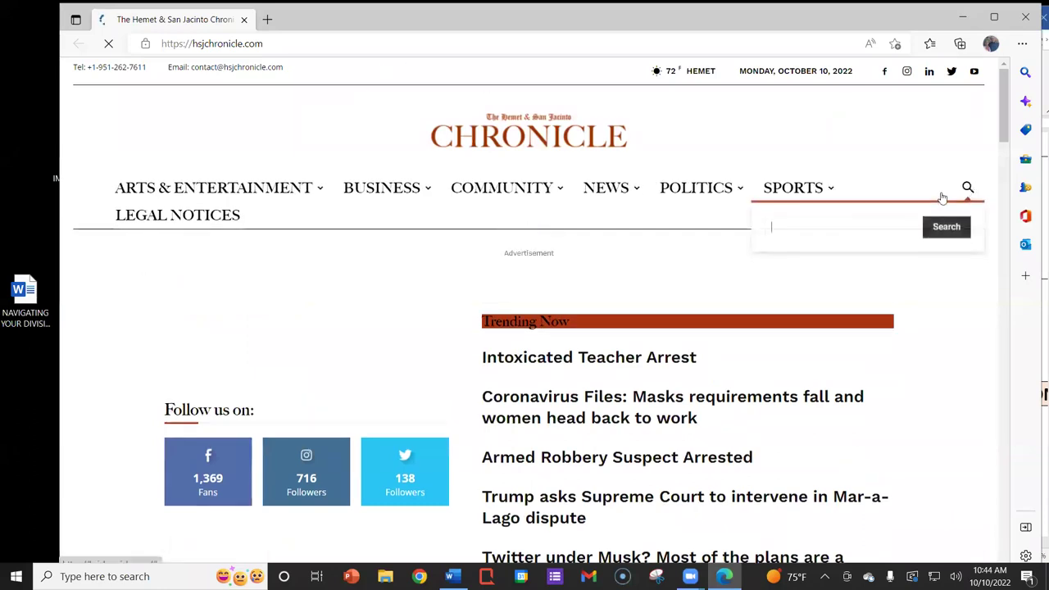
text(calrta)
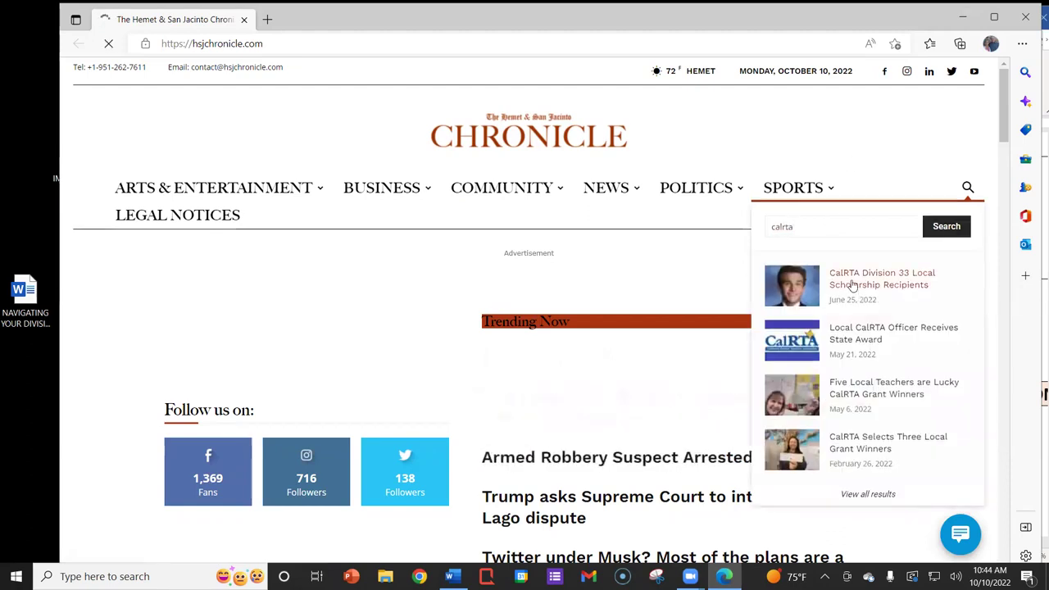
click(852, 285)
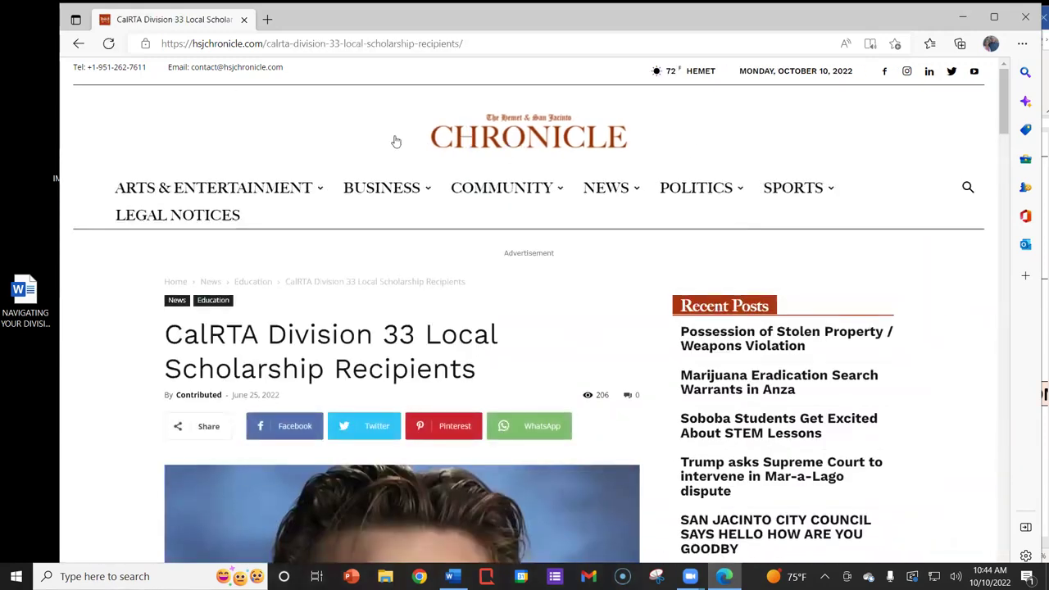
Copy the web address of the local scholarship recipients article
scroll(353, 190, down, 4)
scroll(246, 260, up, 4)
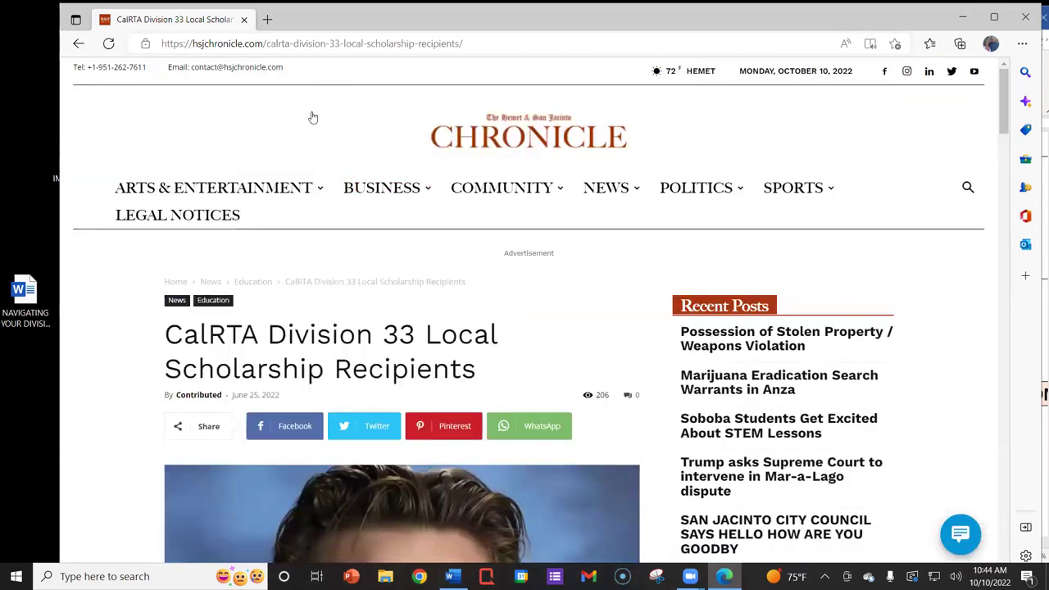
scroll(92, 361, down, 1)
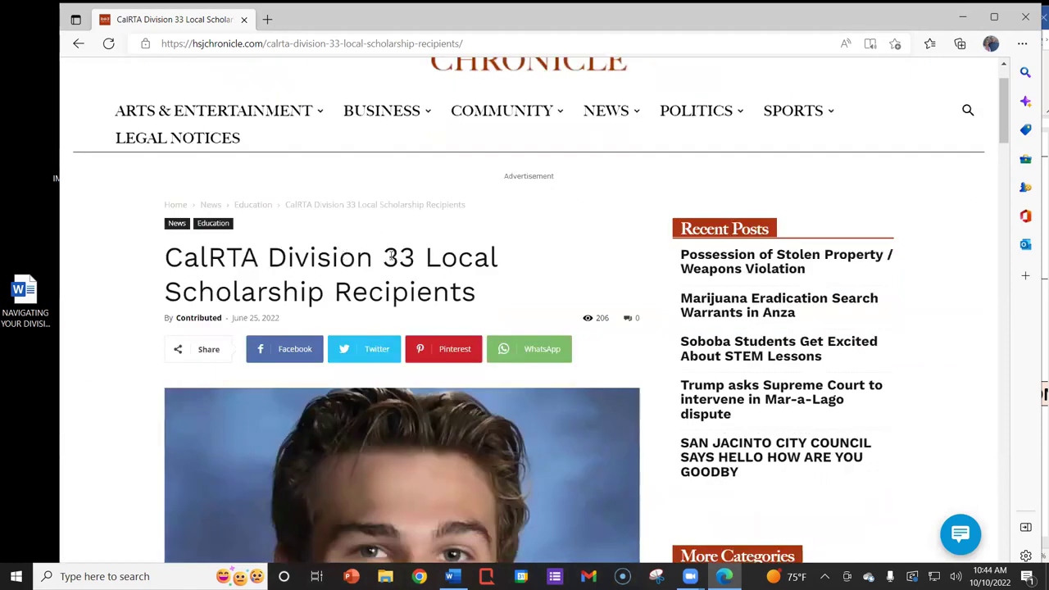
scroll(388, 258, up, 1)
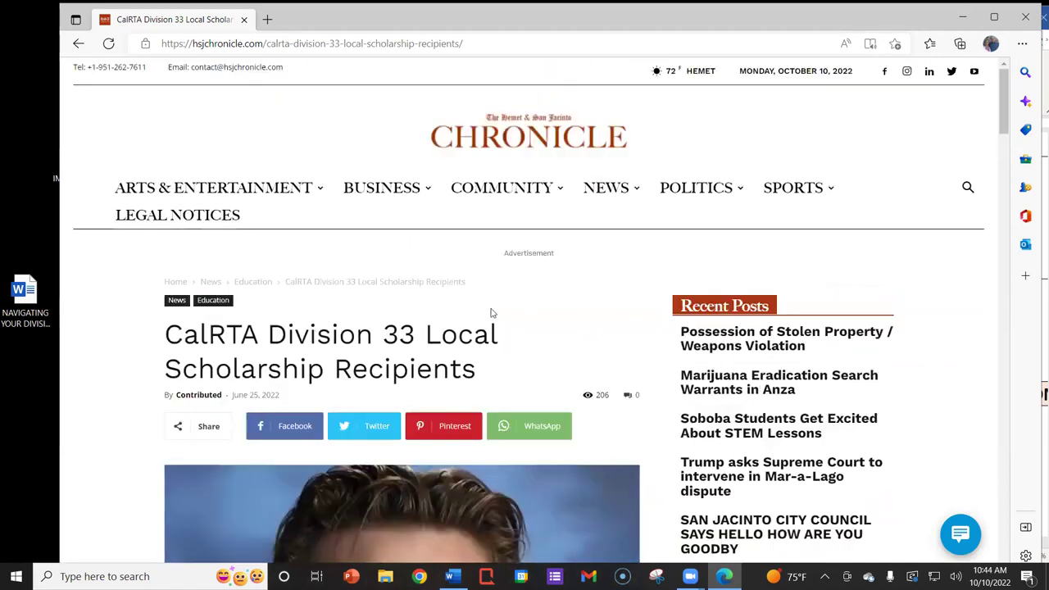
click(352, 43)
key(ctrl+c)
right_click(352, 42)
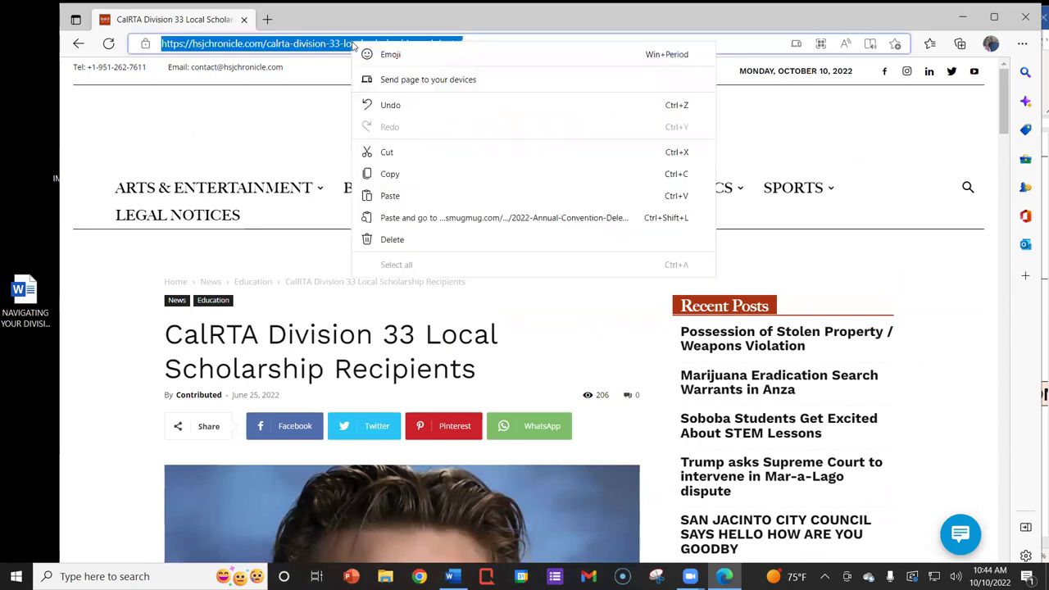
click(390, 174)
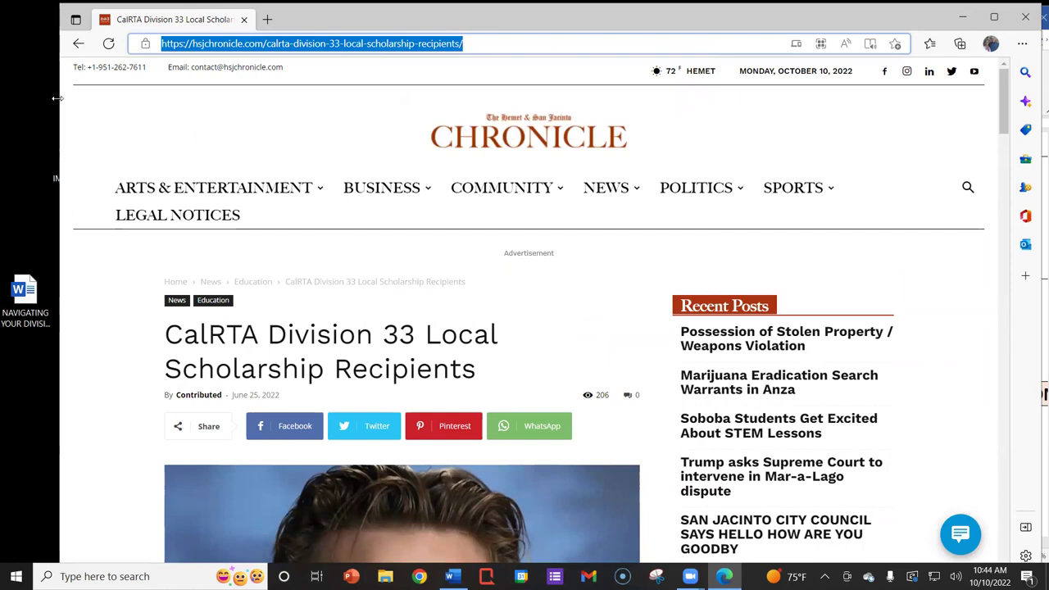
Switch to Chrome, open the Division 33 web manager login beside the article and log in with the account username and password
drag(56, 97, 468, 98)
click(419, 576)
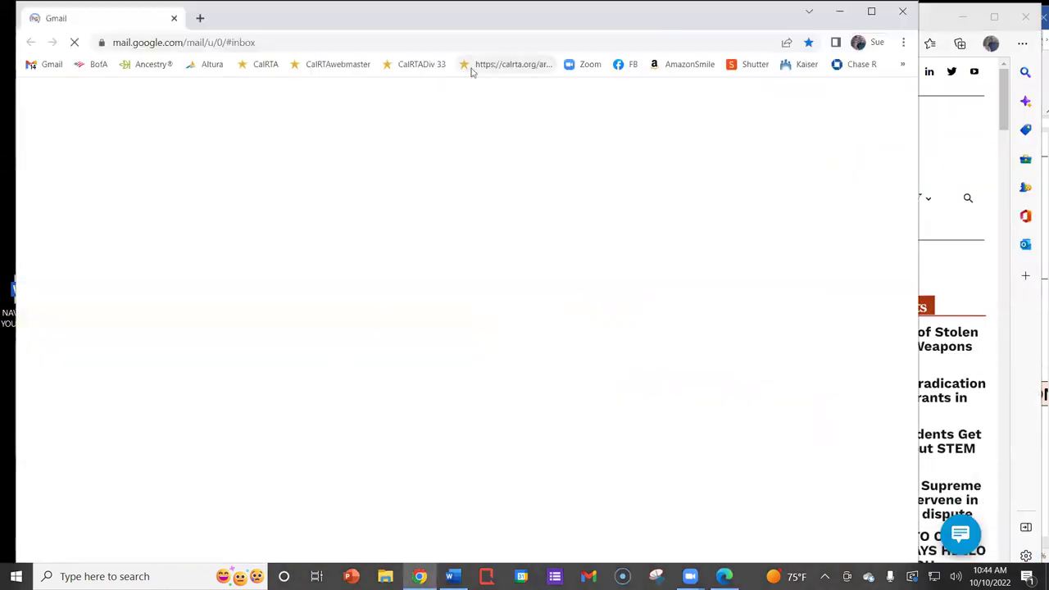
click(352, 67)
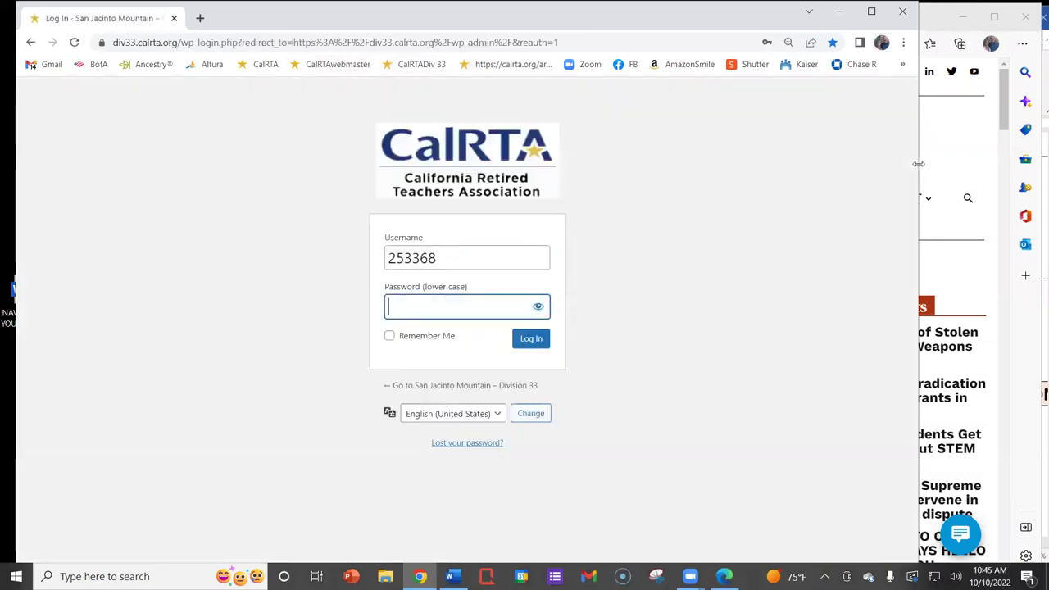
drag(918, 164, 598, 186)
click(375, 324)
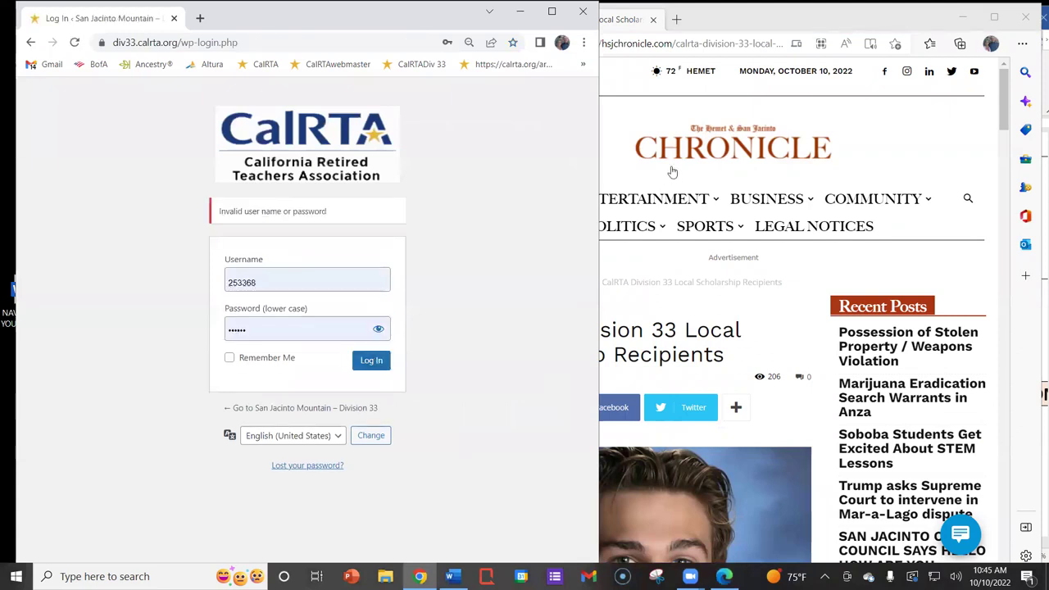
click(375, 363)
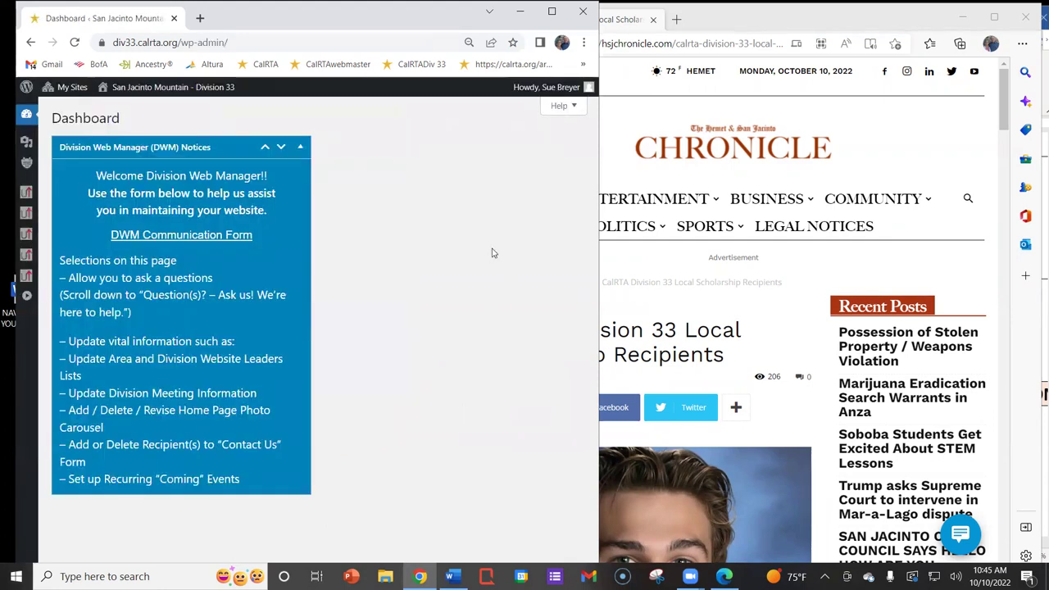
Open the URL upload form for the Scholarships page and paste the copied article address as the new link address
drag(593, 187, 778, 176)
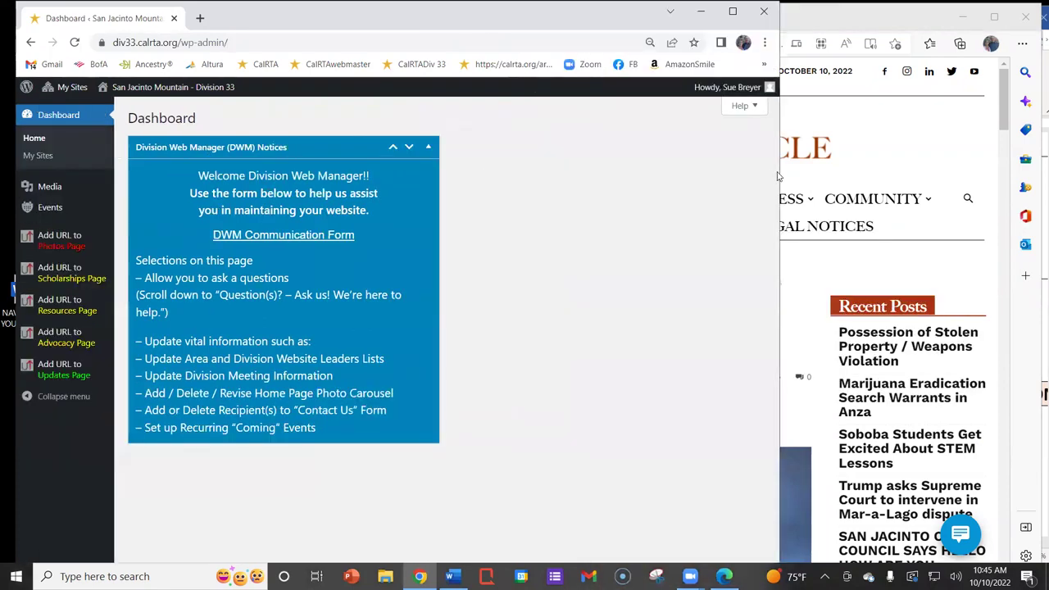
click(55, 279)
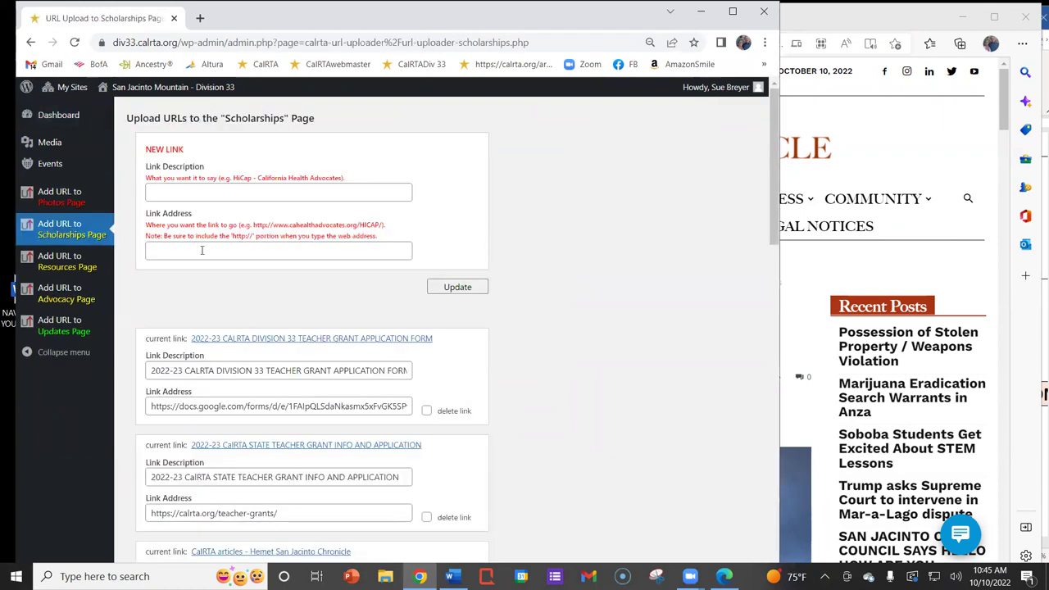
click(202, 251)
right_click(201, 251)
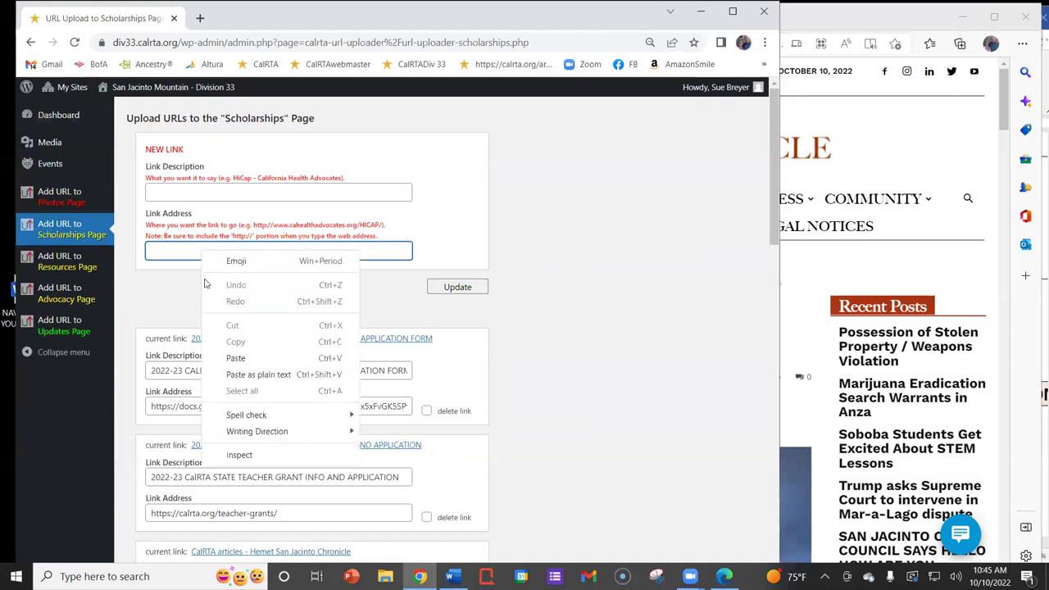
click(223, 358)
Describe the new link as "2022 Scholarships H SJ Chronicle" and save it to the Scholarships page
click(315, 195)
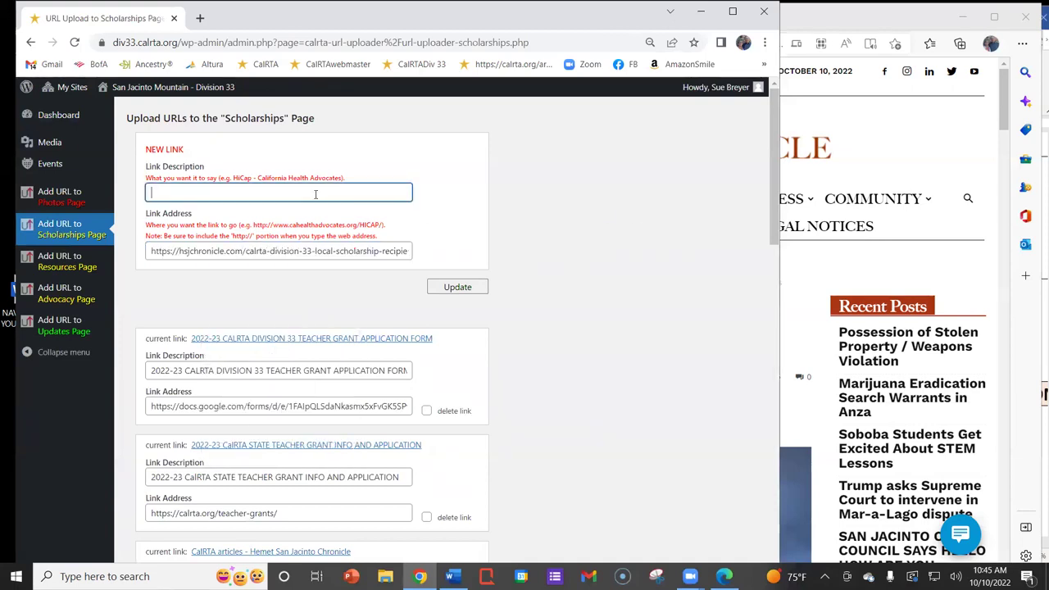
text(2022 Scholarships H SJ Chronicle)
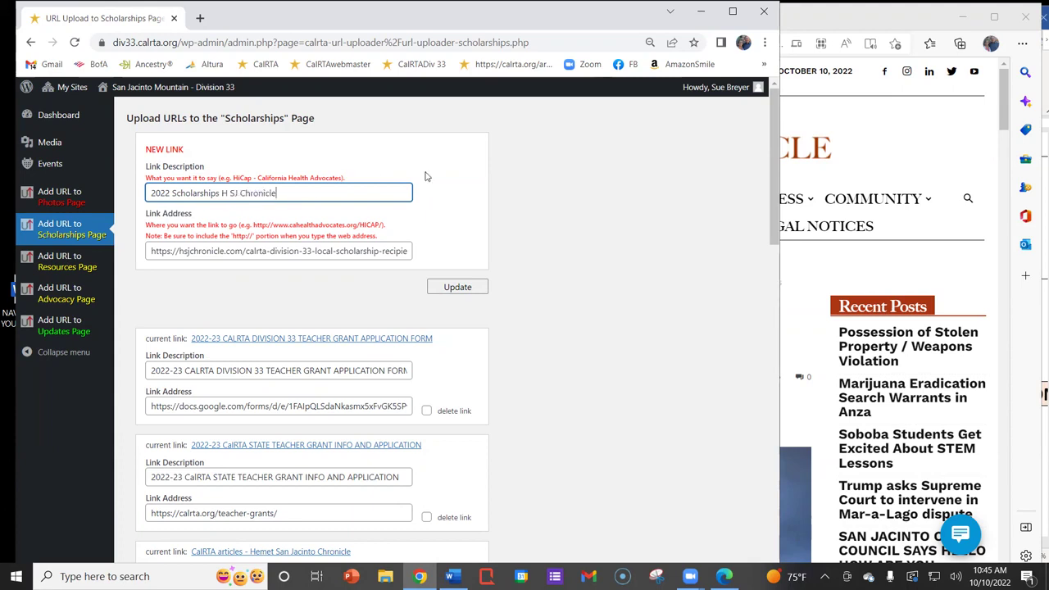
drag(277, 192, 223, 193)
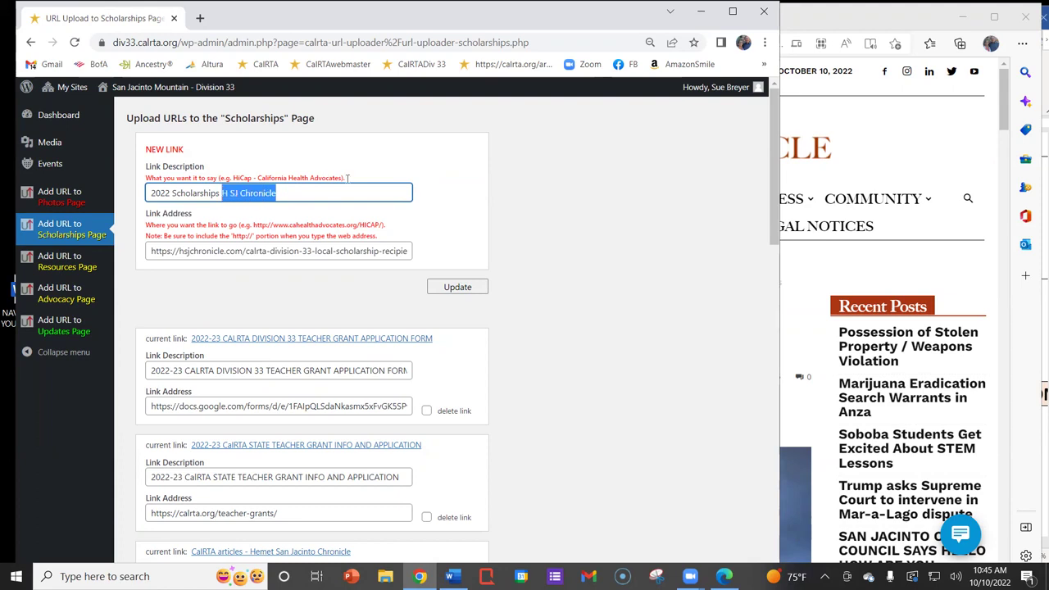
click(457, 286)
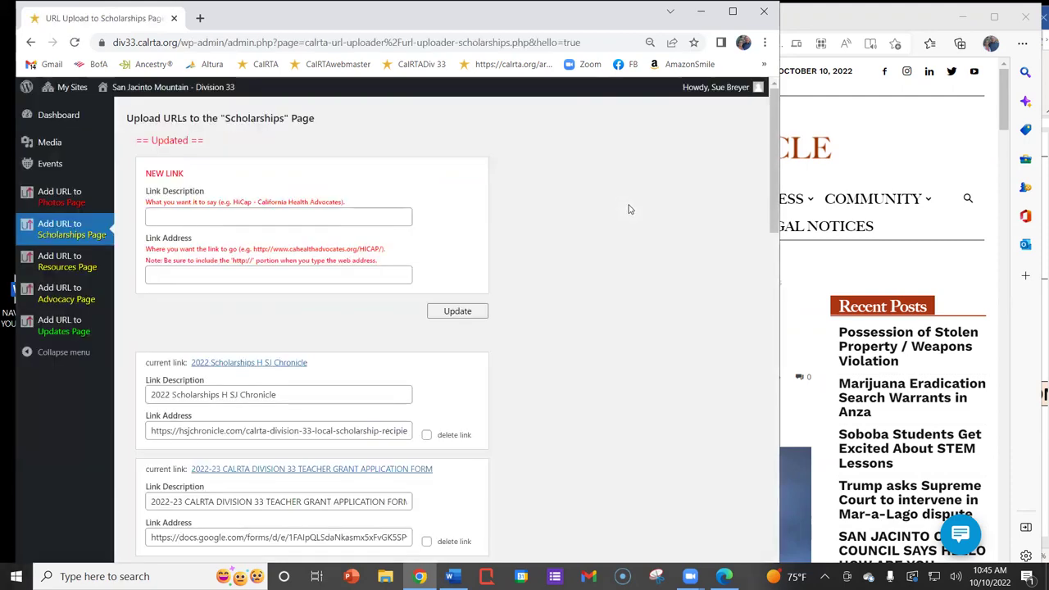
Visit the public Division 33 site's Scholarships and Grants page and test the "2022 Scholarships H SJ Chronicle" link
mouse_move(172, 88)
click(117, 109)
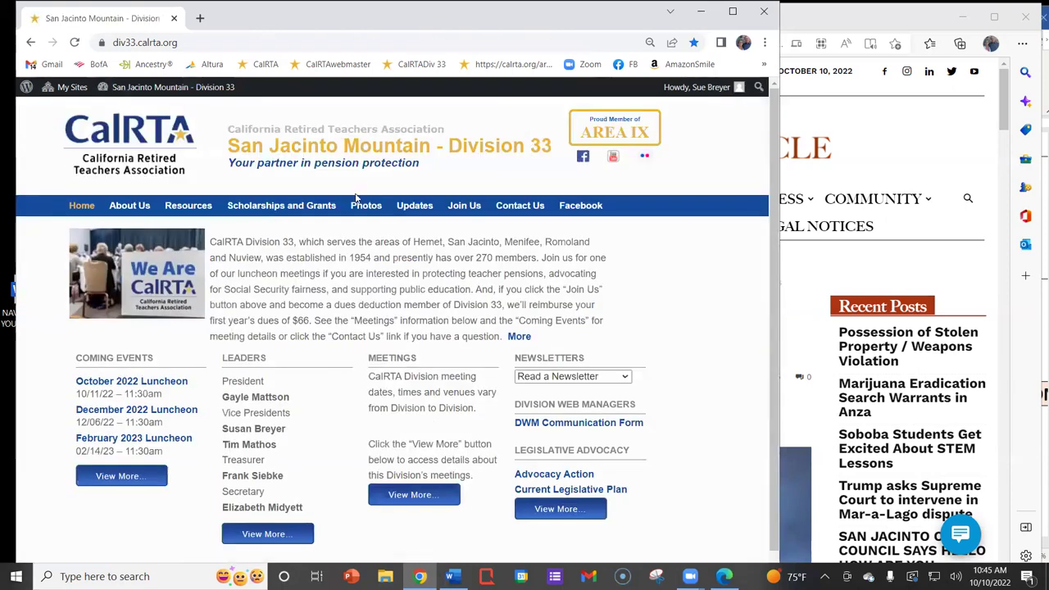
click(300, 205)
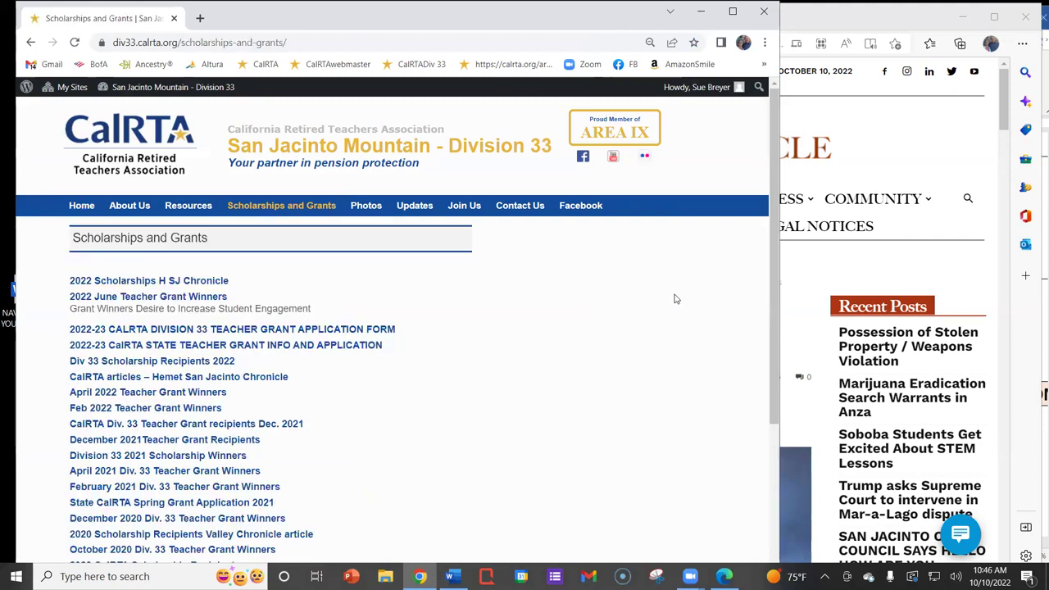
click(100, 283)
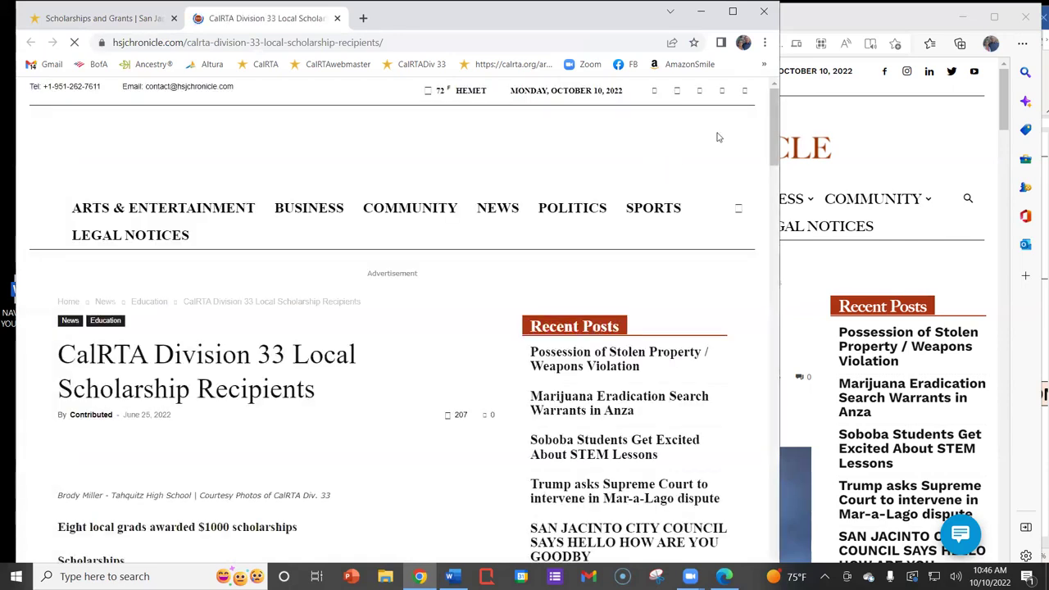
Look through the linked scholarship article and close it to return to the Scholarships and Grants page
scroll(723, 174, down, 1)
scroll(723, 173, down, 3)
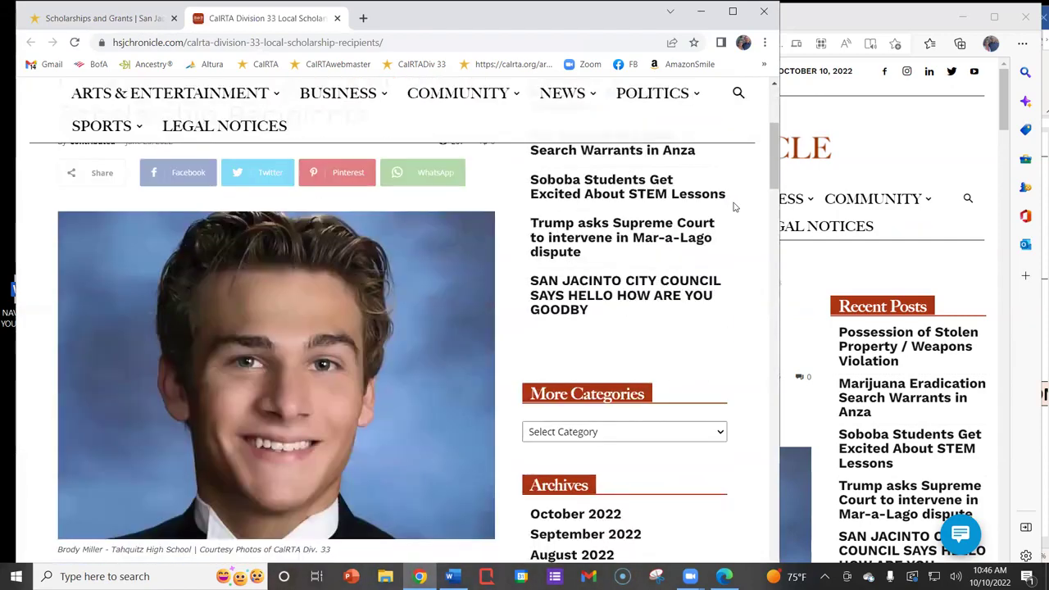
scroll(421, 385, down, 4)
scroll(421, 386, down, 5)
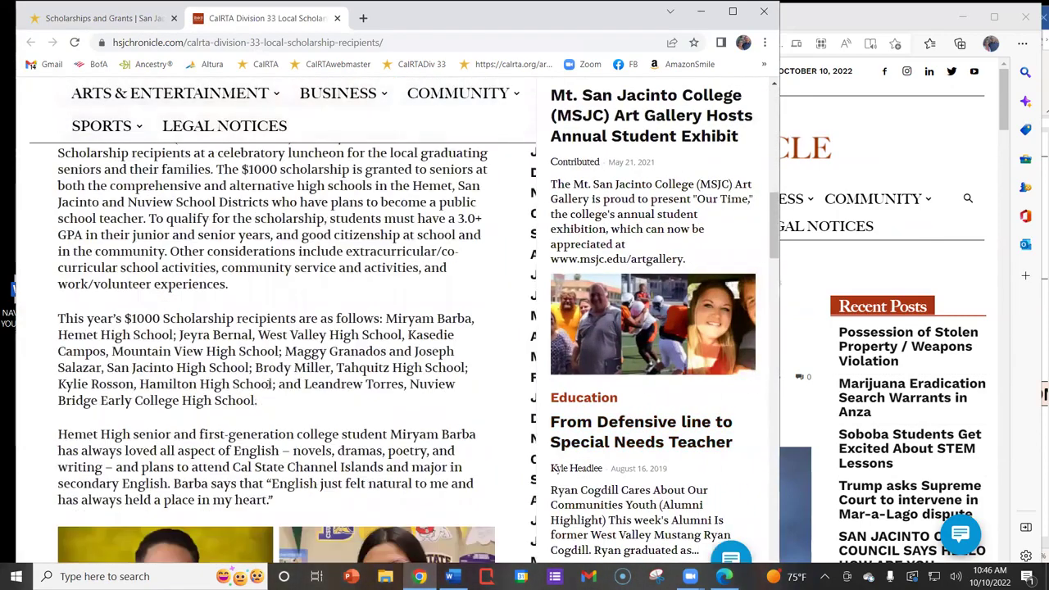
scroll(421, 386, up, 6)
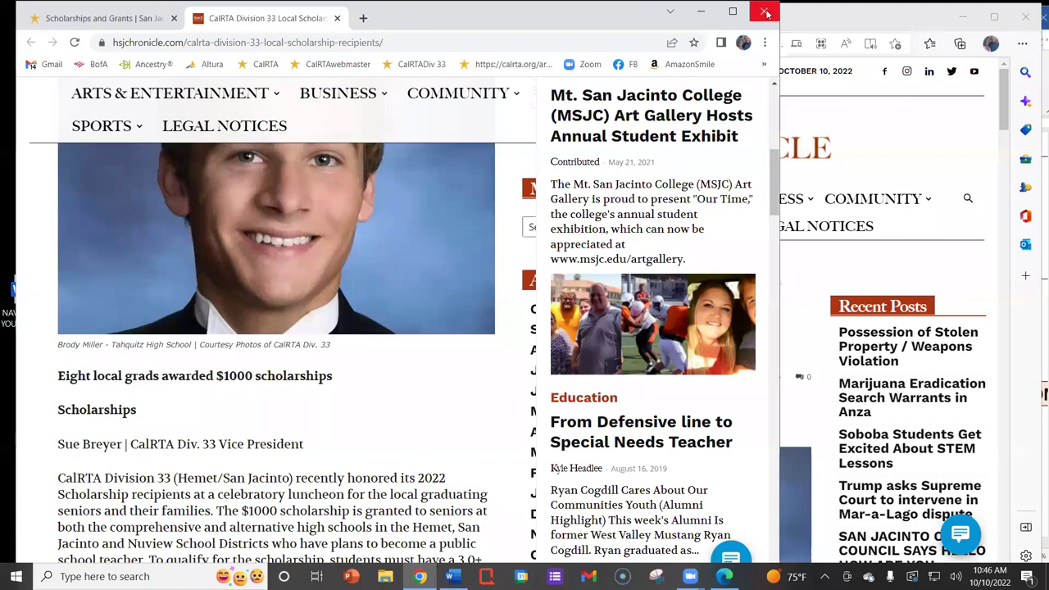
click(337, 18)
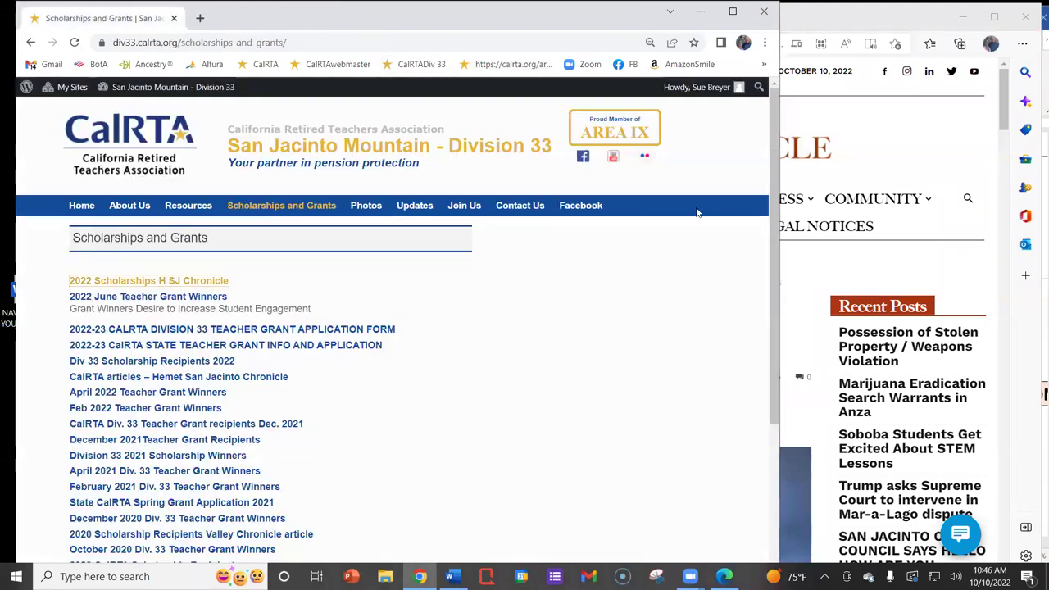
click(314, 274)
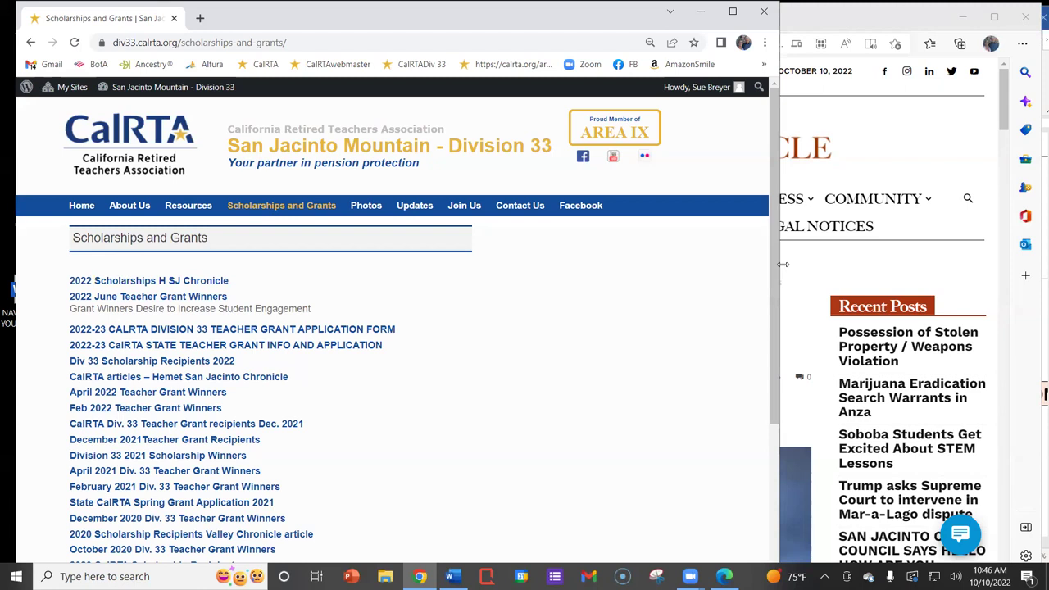
Close the newspaper article and look through the links listed on the public Scholarships and Grants page
drag(514, 244, 464, 240)
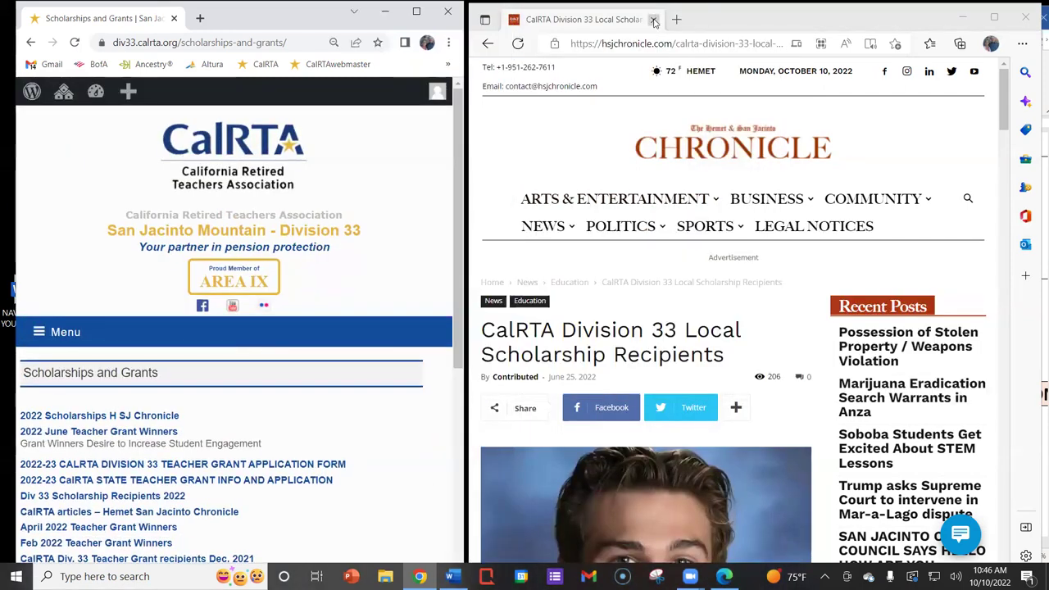
click(1025, 18)
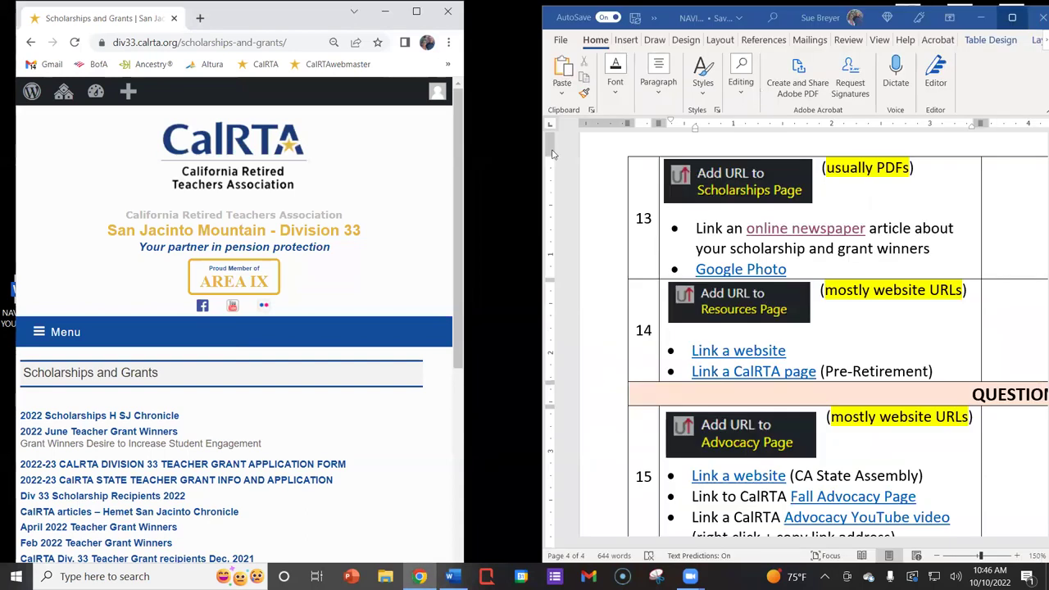
drag(464, 186, 530, 185)
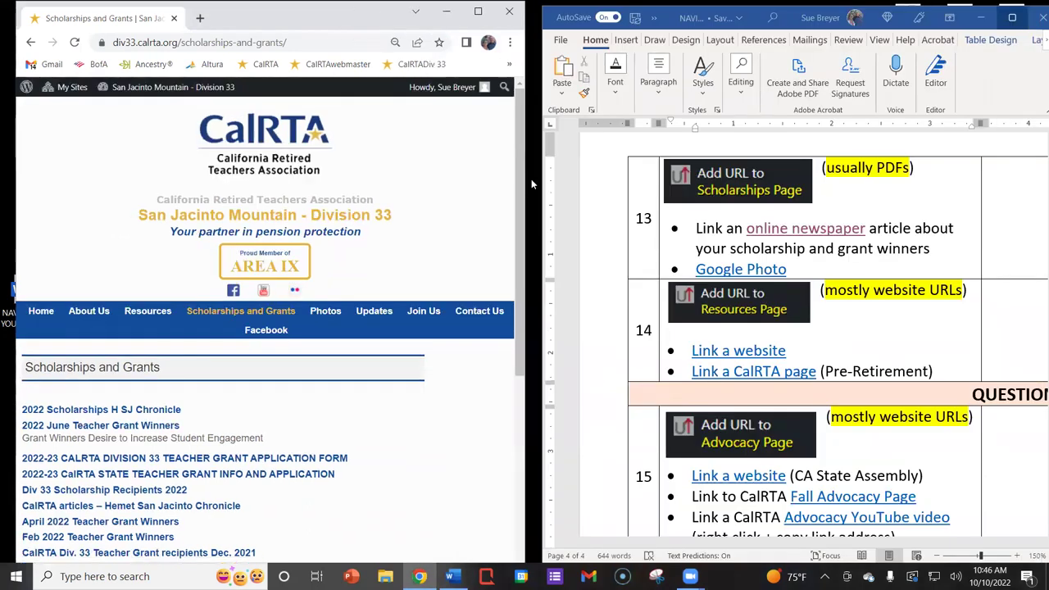
scroll(414, 213, down, 5)
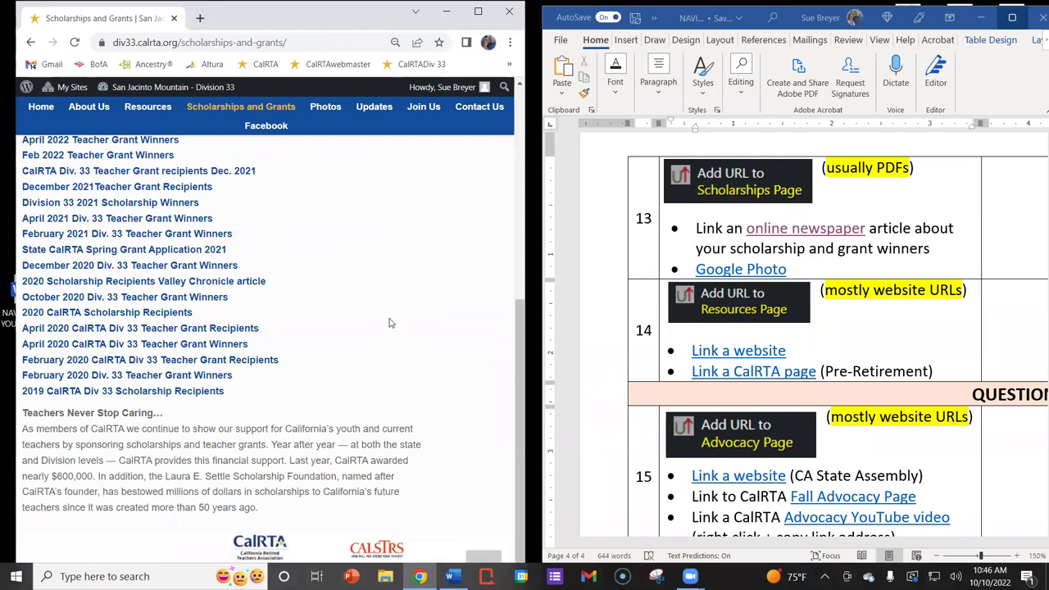
scroll(323, 340, up, 2)
scroll(323, 340, down, 2)
scroll(329, 371, up, 3)
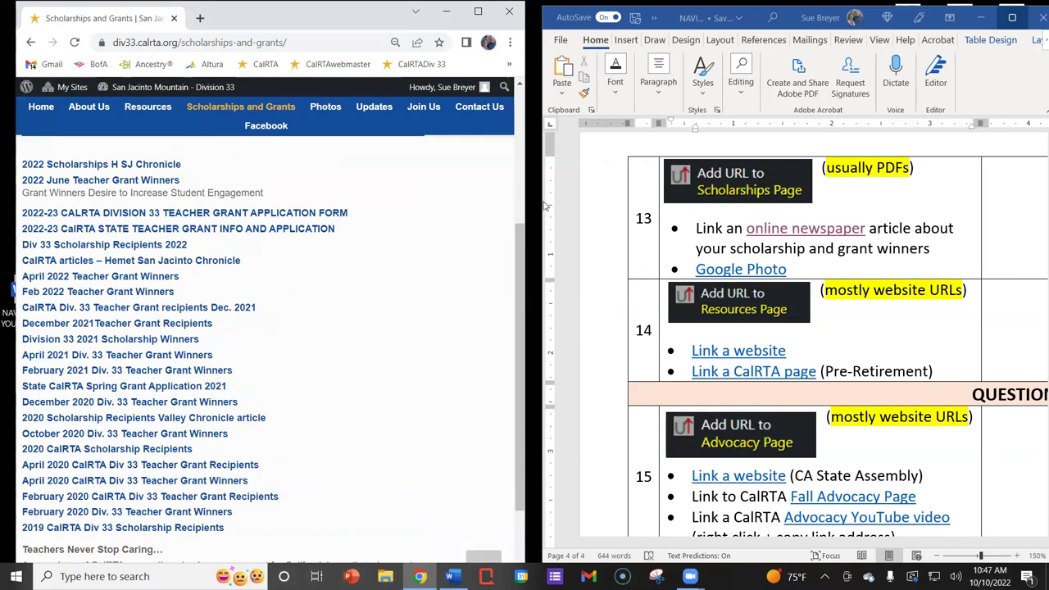
Switch to the Word guide and review its entries on adding URLs to the Scholarships and Resources pages
drag(541, 201, 294, 199)
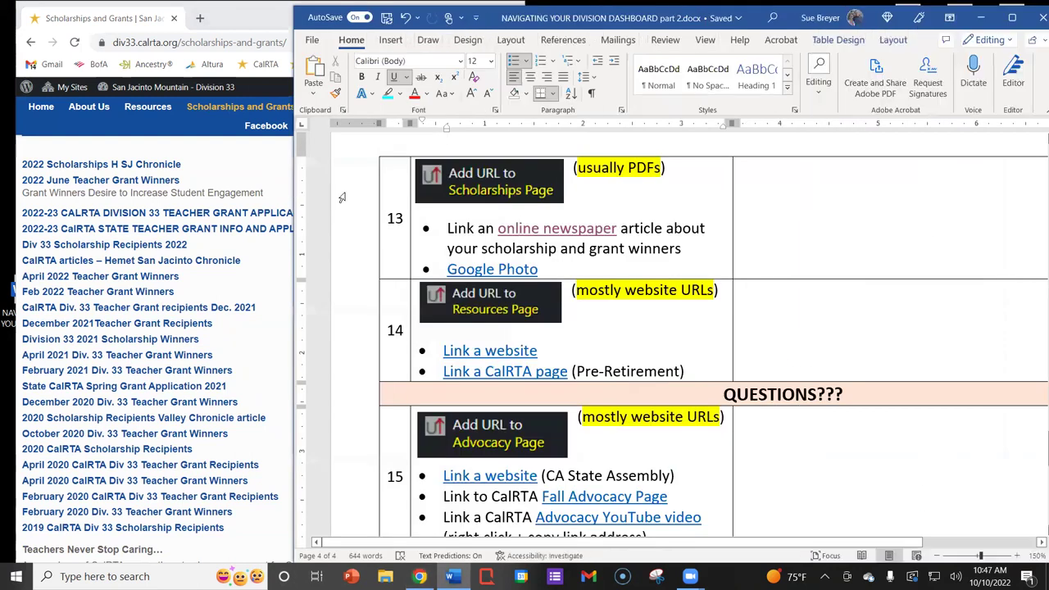
scroll(756, 227, down, 1)
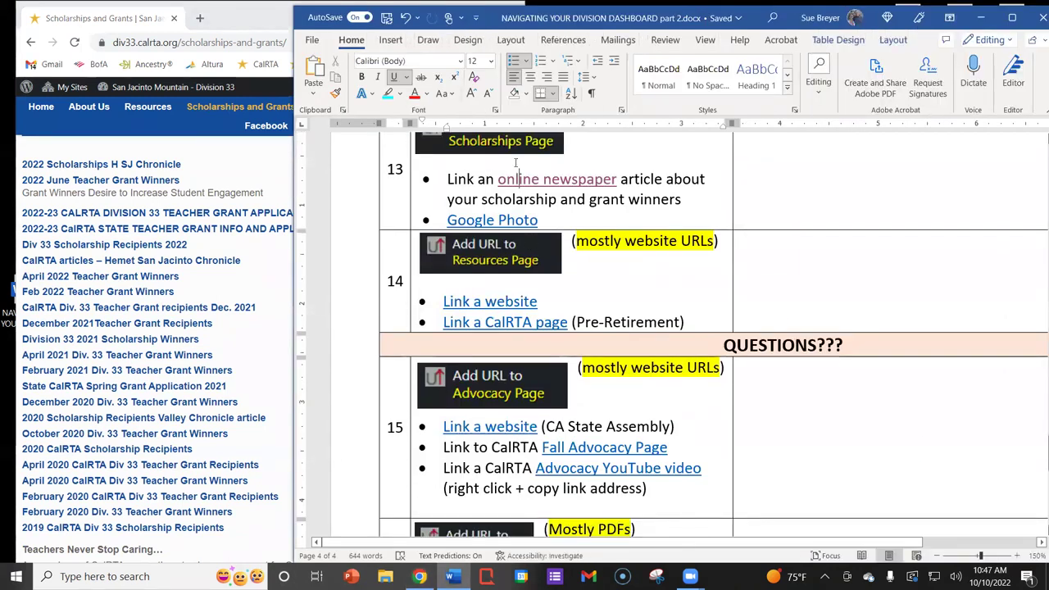
scroll(516, 174, up, 1)
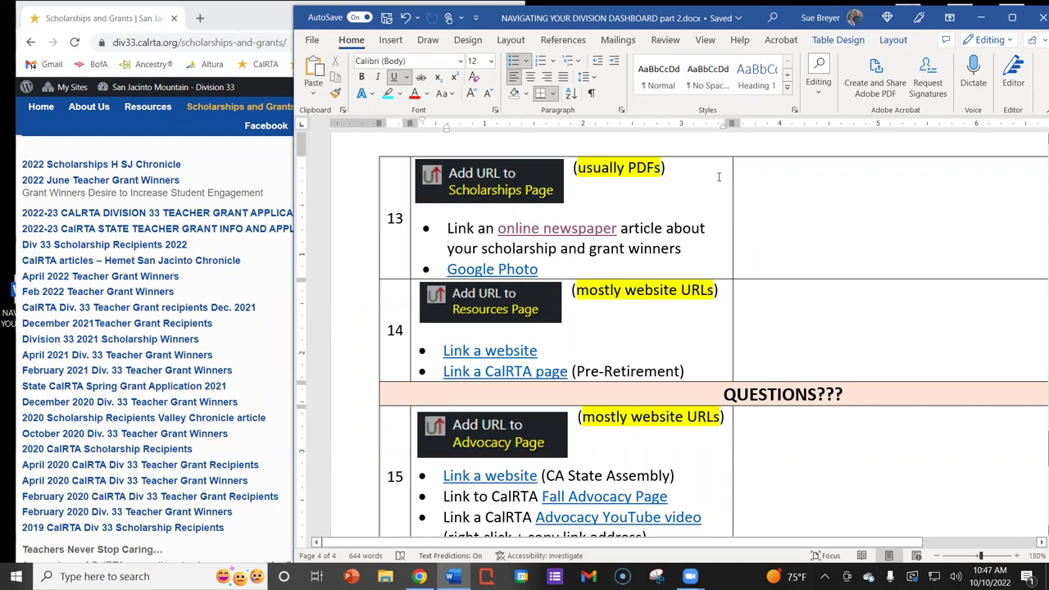
scroll(574, 180, down, 3)
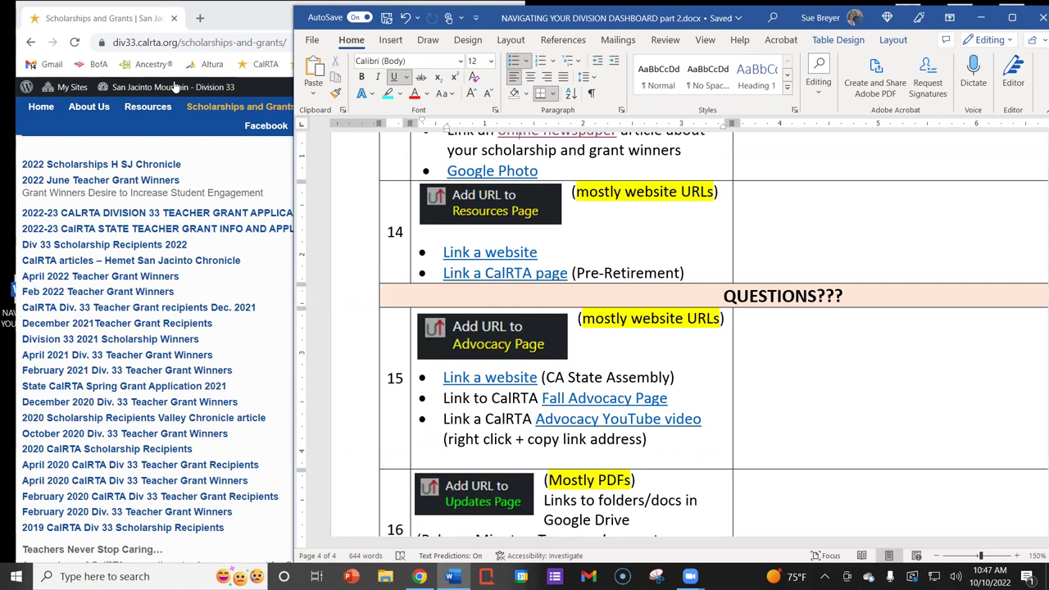
Open the public Division 33 Resources page and look through its Division/Area Support and Training links
click(148, 107)
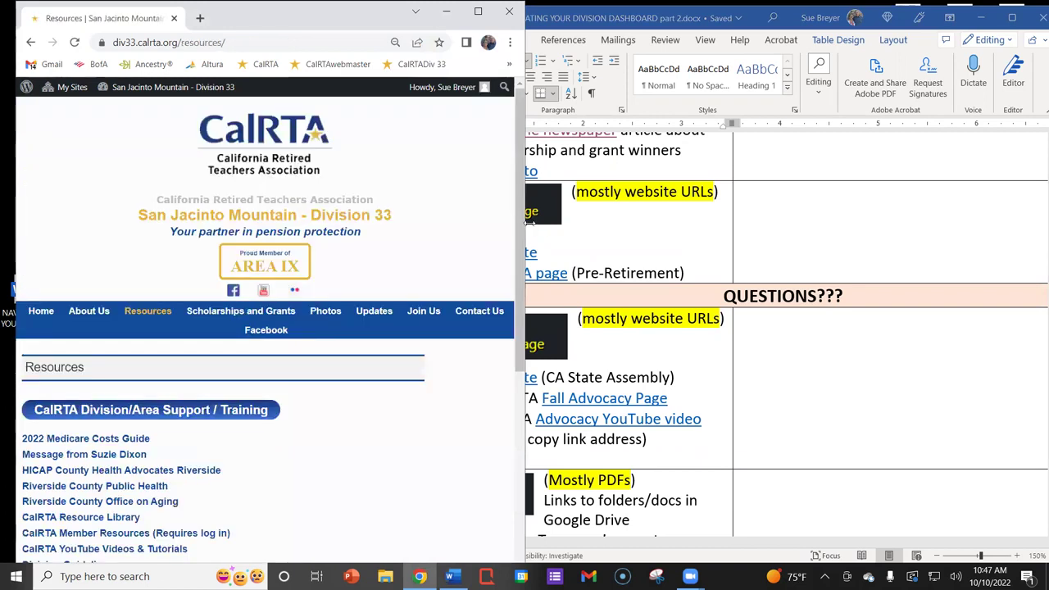
drag(526, 229, 474, 233)
scroll(298, 250, down, 1)
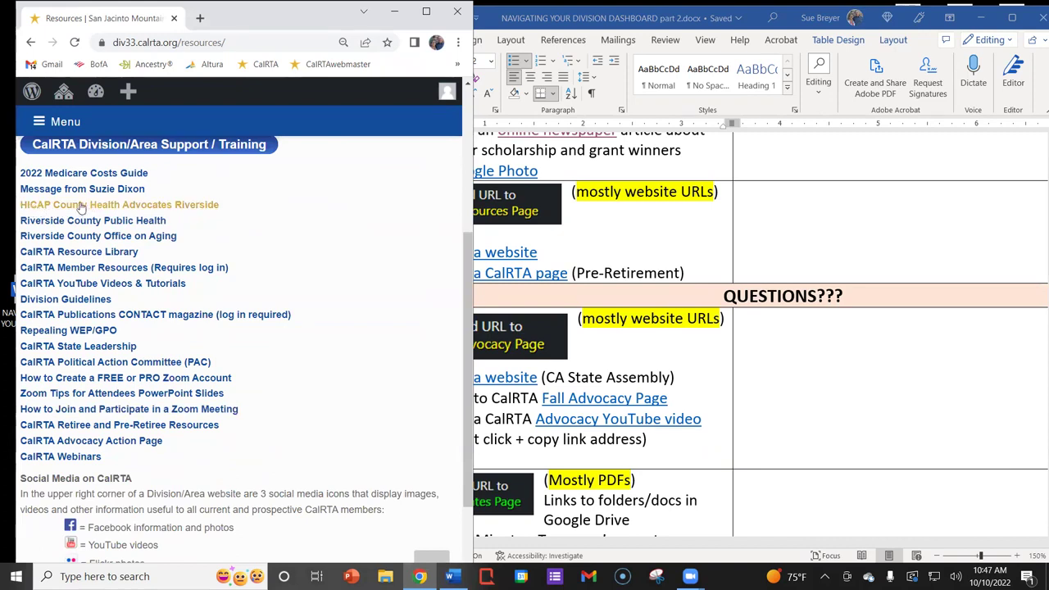
Review the Word guide's Advocacy Page entry, view its linked California State Assembly website and web address, and close that site
click(714, 245)
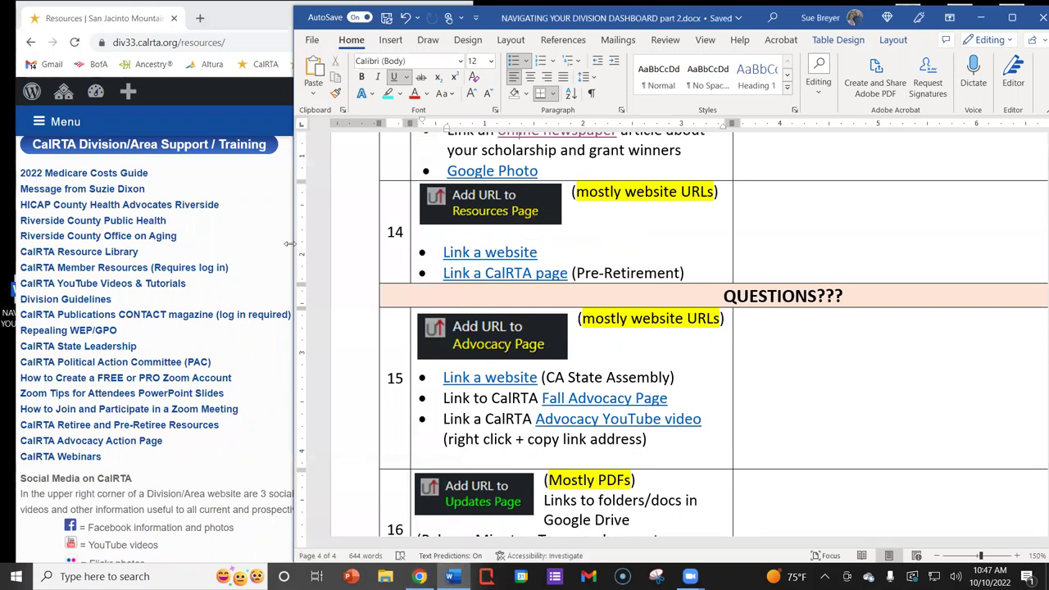
drag(290, 243, 338, 237)
scroll(686, 169, down, 3)
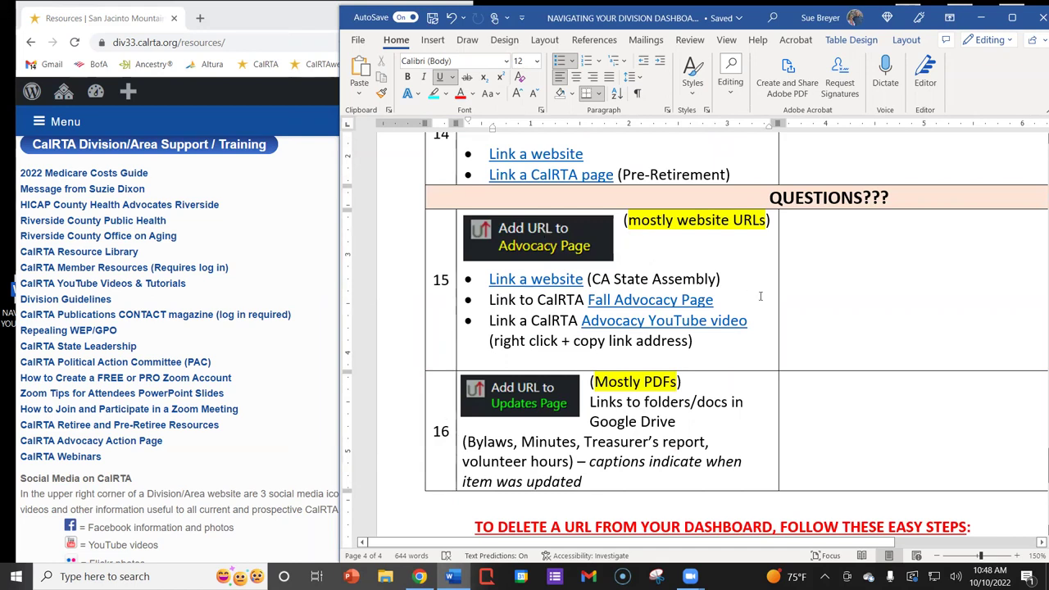
ctrl+click(534, 280)
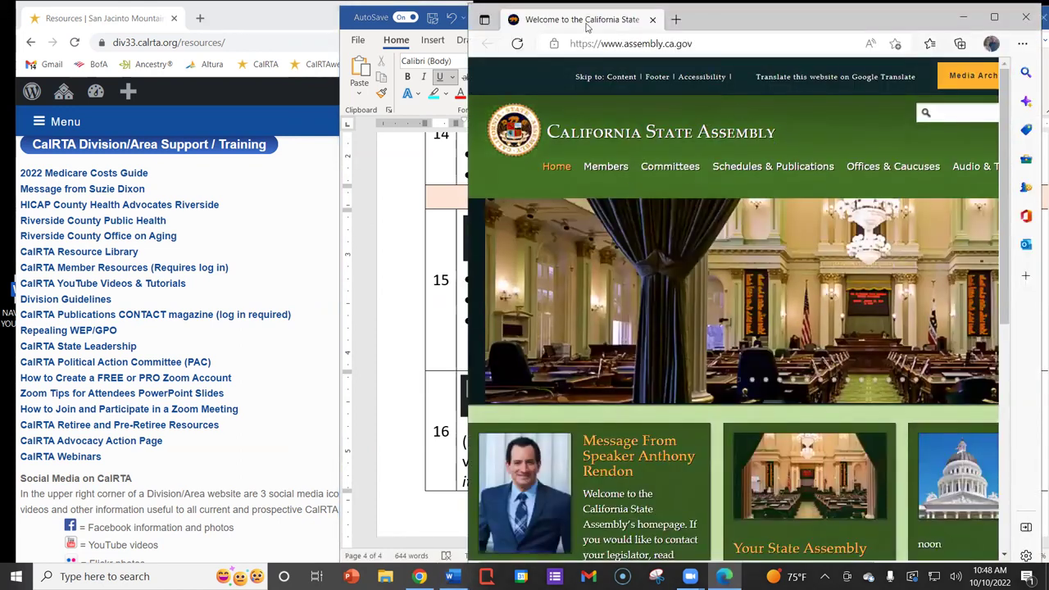
click(616, 43)
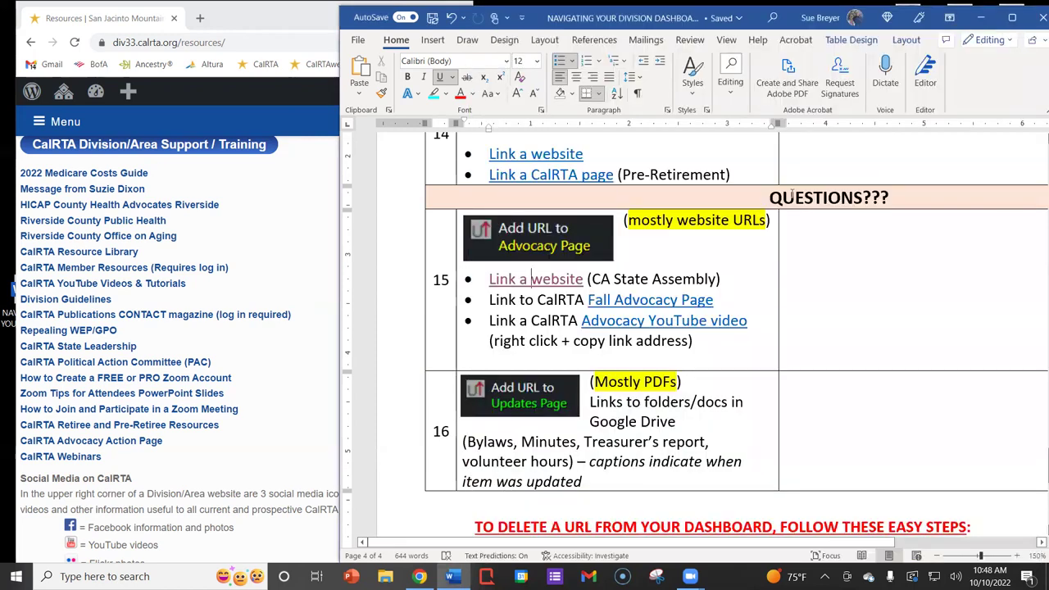
click(1025, 17)
Read the guide's entry on adding Google Drive folders and documents to the Updates Page
scroll(842, 339, down, 2)
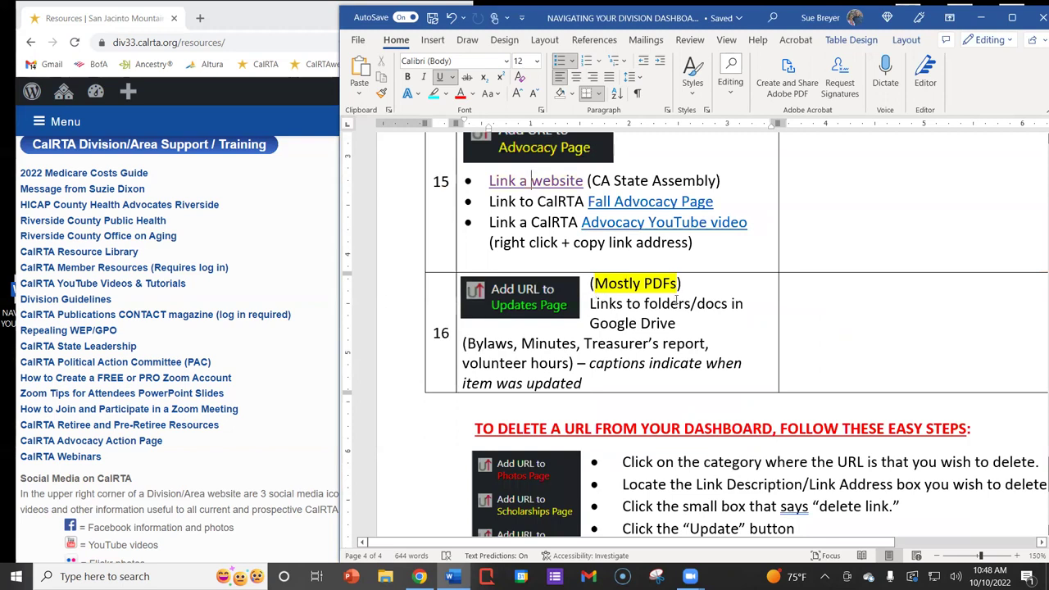
drag(518, 342, 585, 344)
click(840, 346)
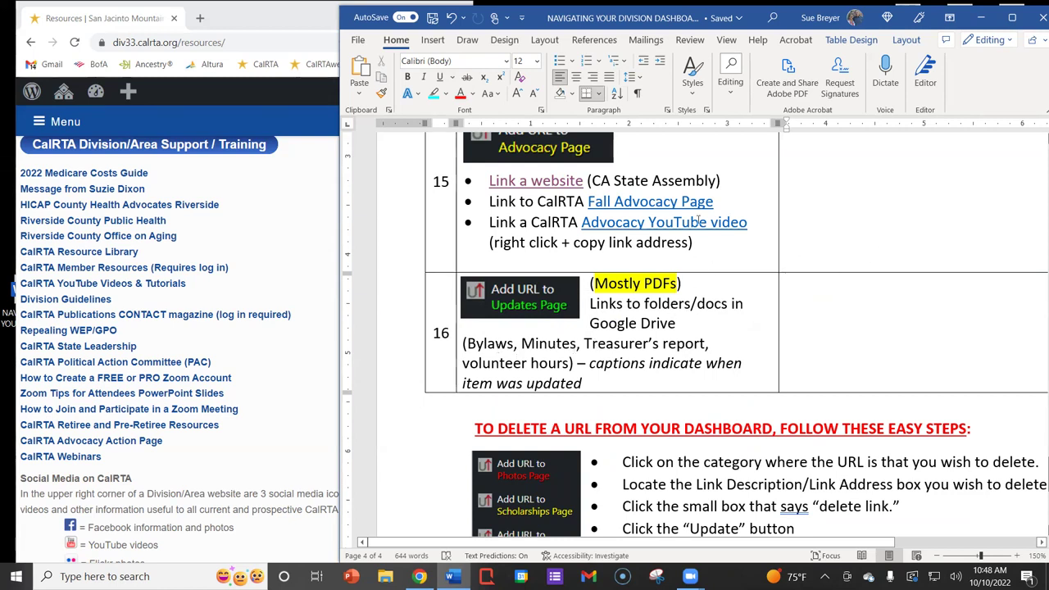
scroll(698, 221, up, 2)
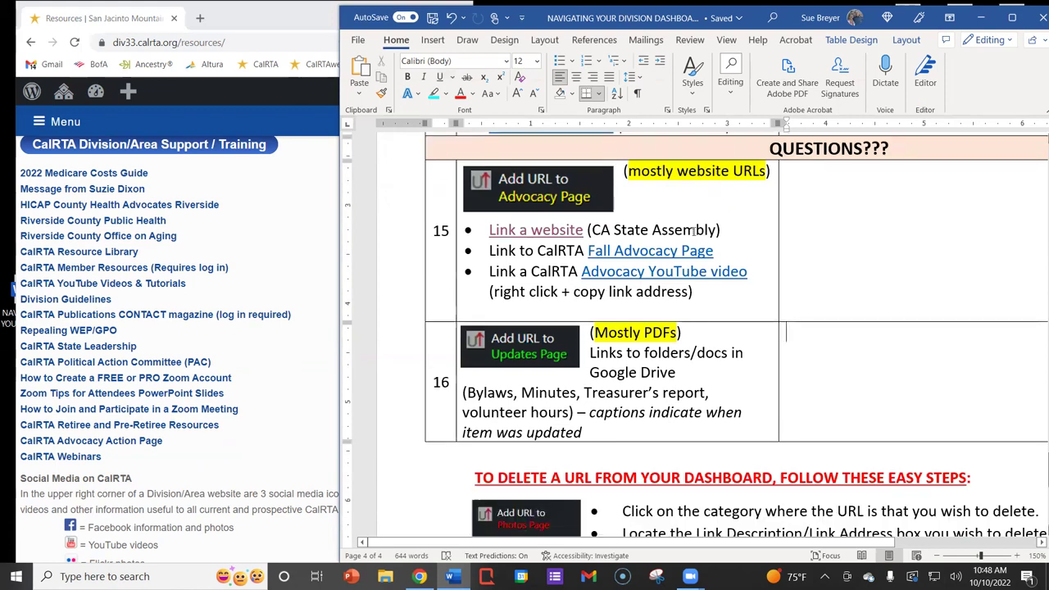
scroll(695, 229, down, 3)
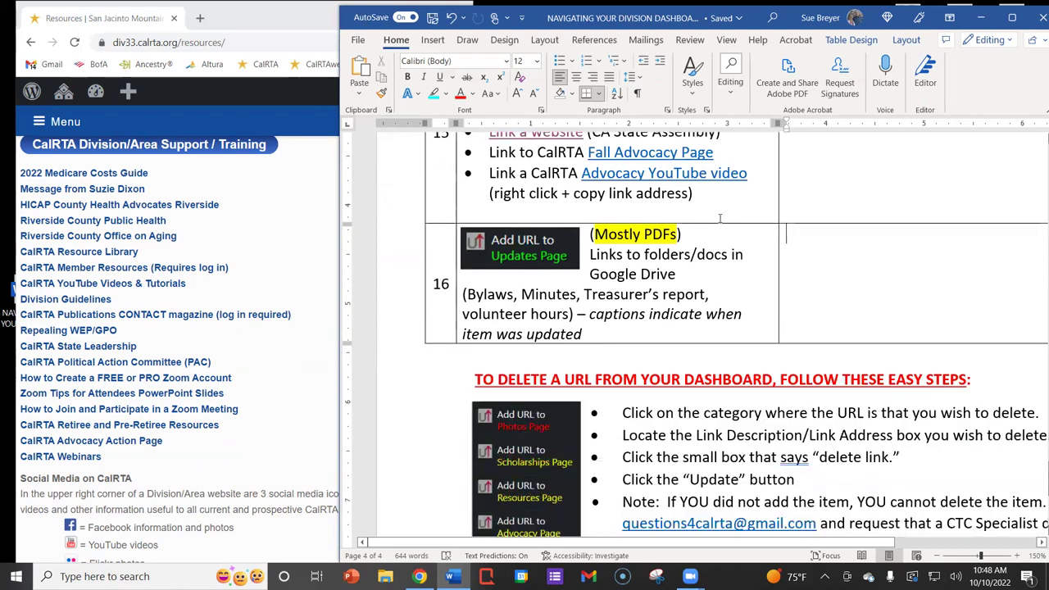
Read the guide's instructions for deleting a URL from the dashboard, including the advice on old items
click(1012, 17)
scroll(831, 202, down, 4)
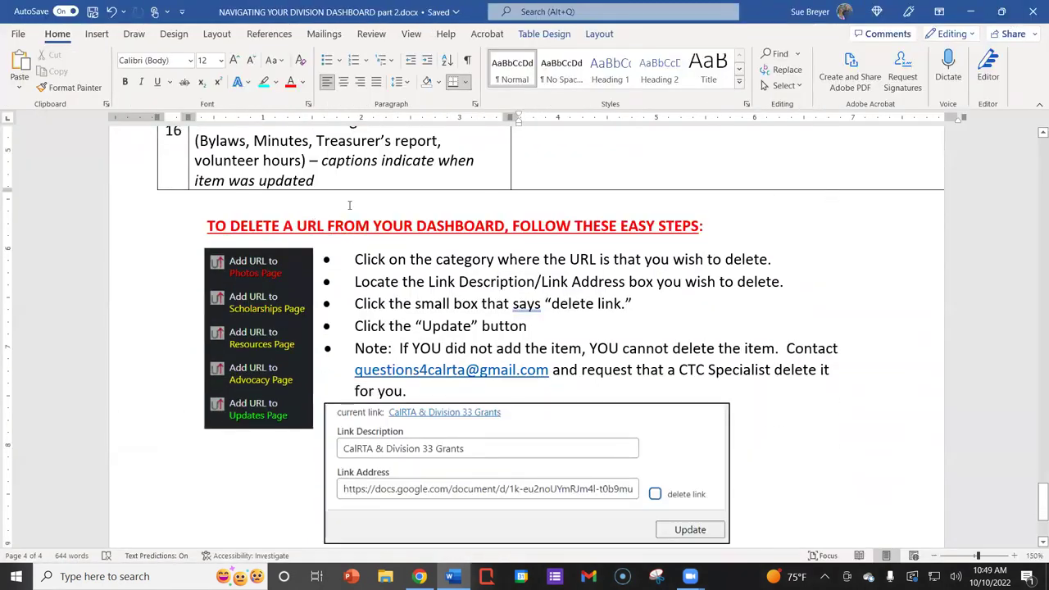
click(1002, 12)
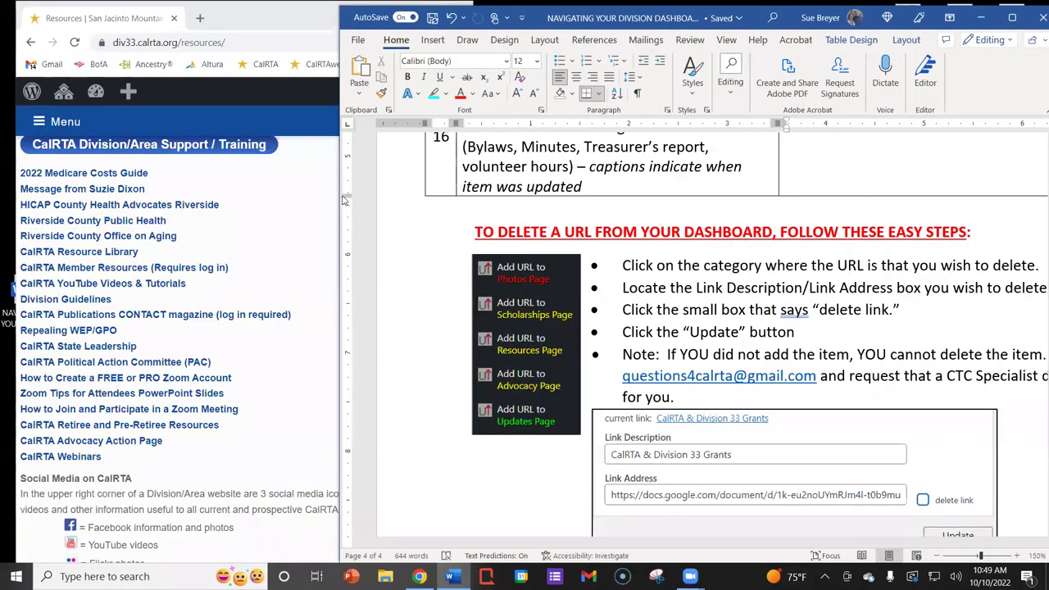
drag(338, 195, 495, 196)
scroll(577, 202, down, 2)
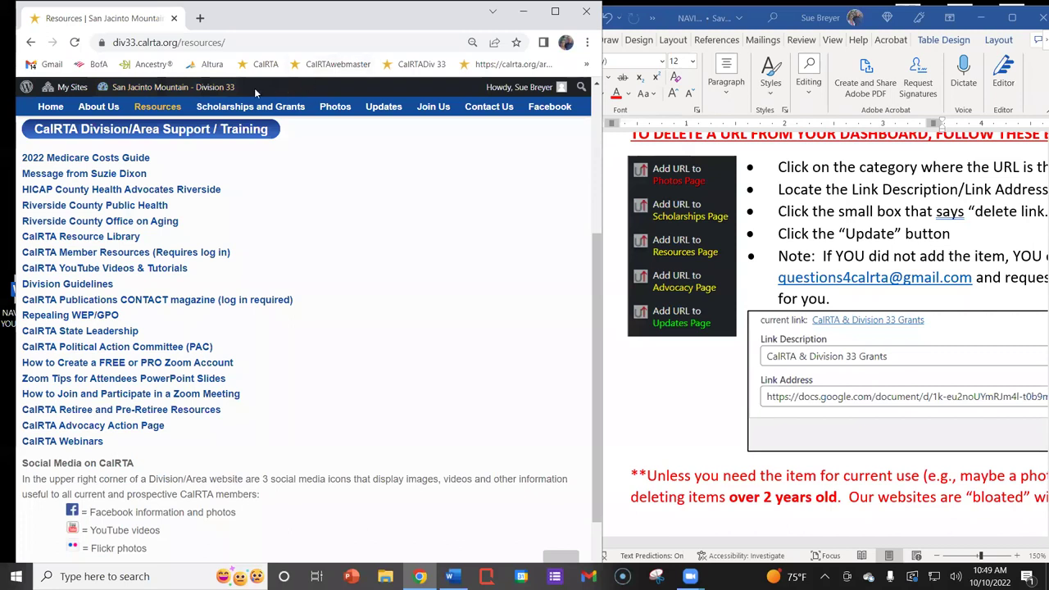
Go to the Division 33 site dashboard in Chrome and open the URL upload form for the Photos page
click(207, 88)
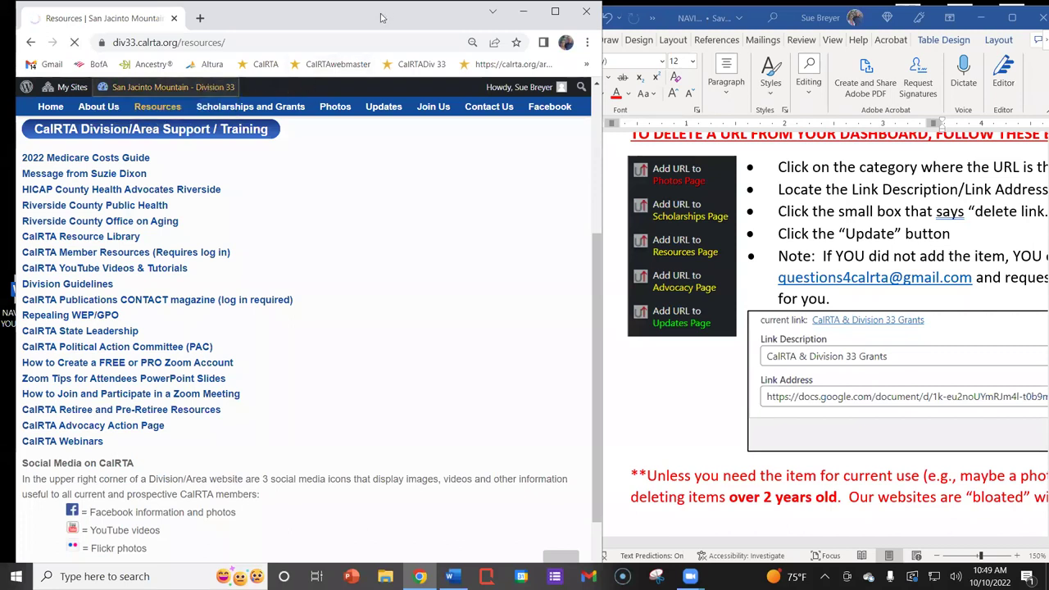
drag(379, 16, 394, 15)
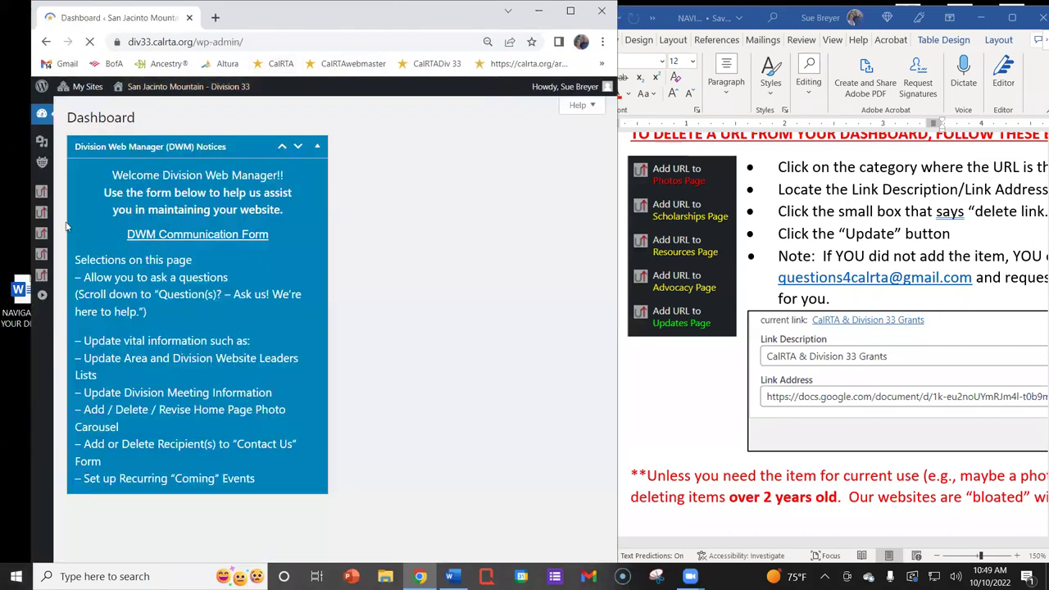
drag(28, 193, 0, 192)
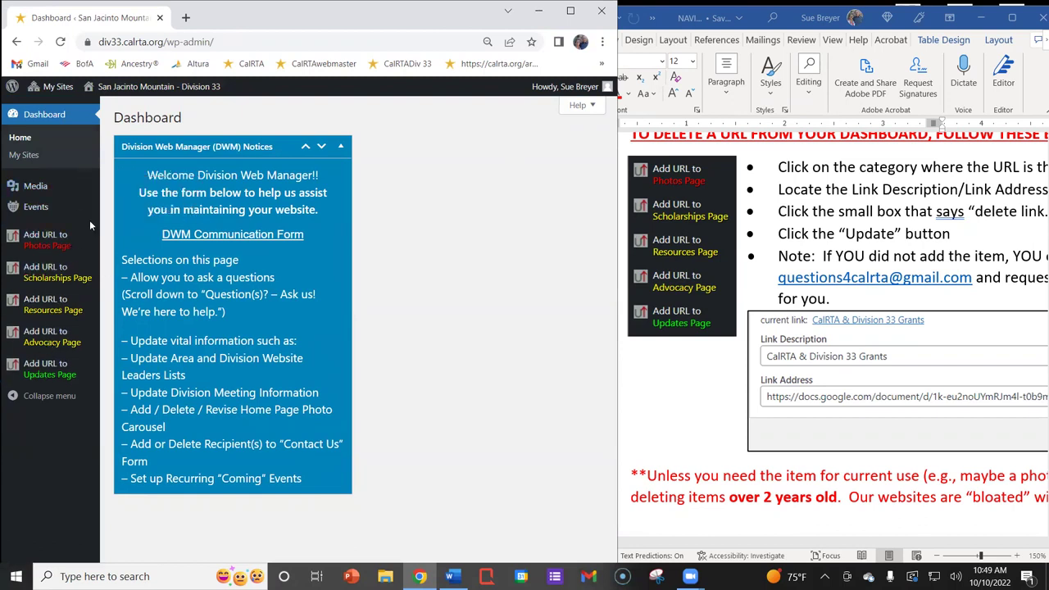
click(41, 240)
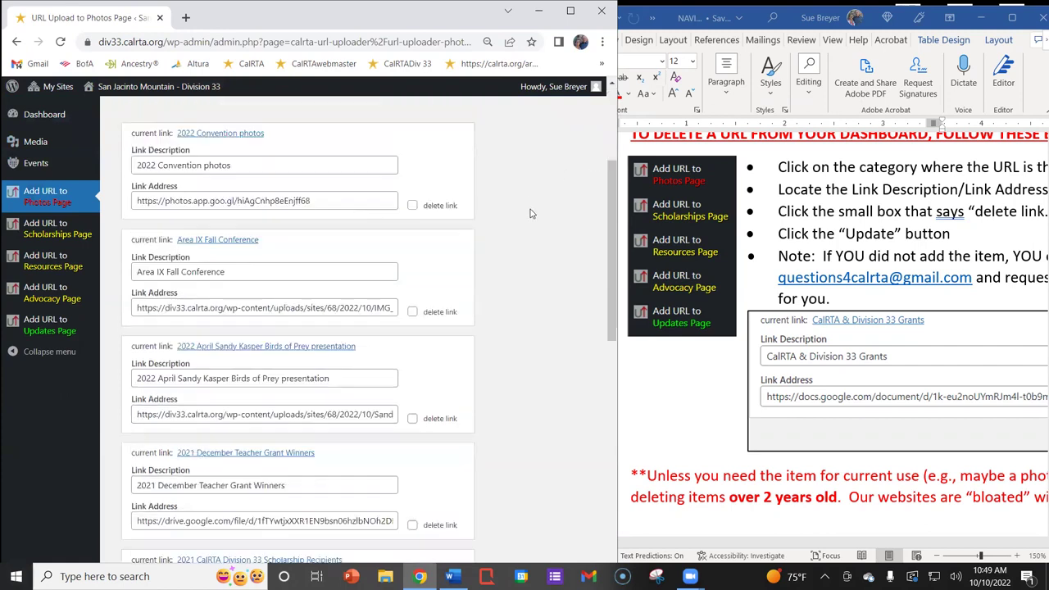
Mark the "CalRTA & Division 33 Grants" link for deletion and update the Photos page links
scroll(529, 213, down, 7)
scroll(528, 214, down, 4)
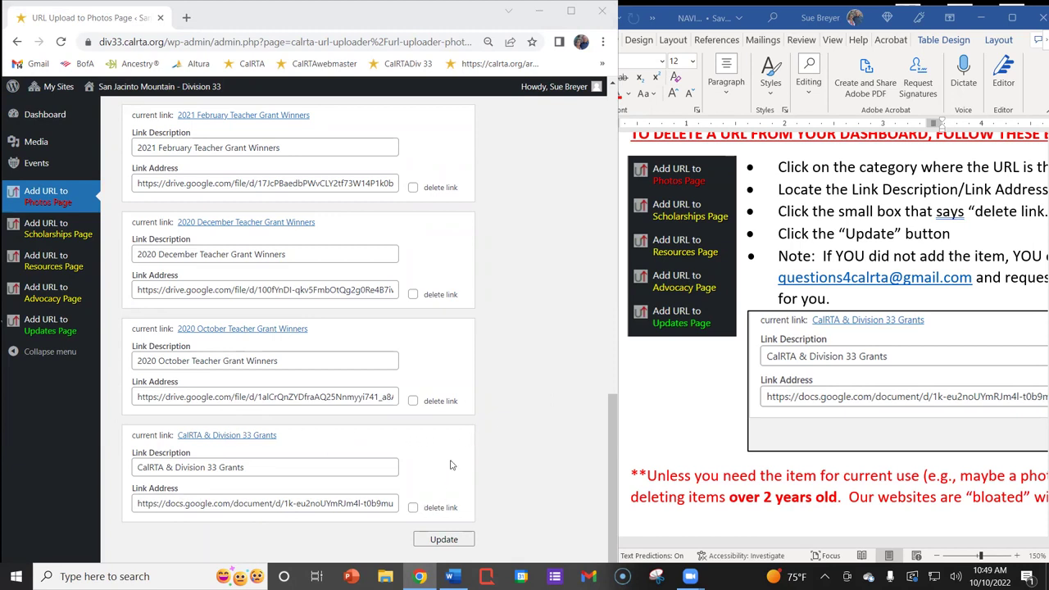
drag(133, 487, 188, 490)
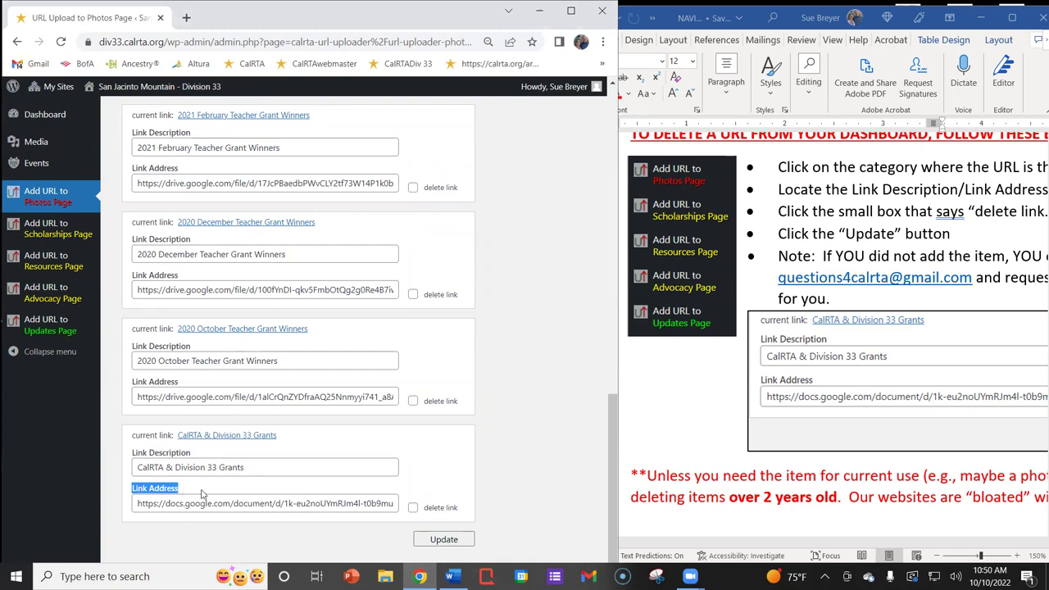
click(440, 460)
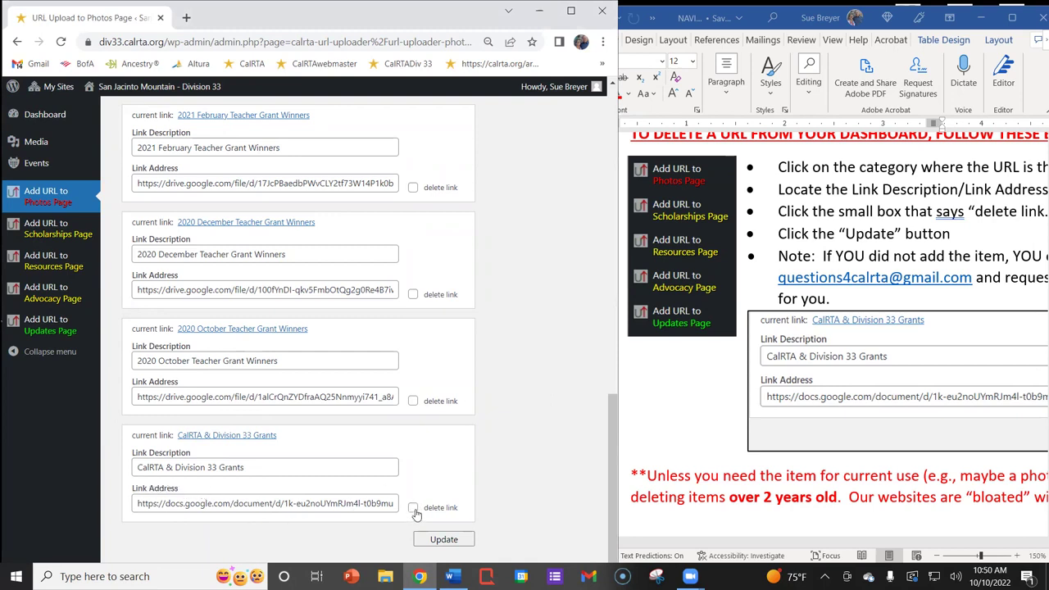
click(413, 508)
click(779, 547)
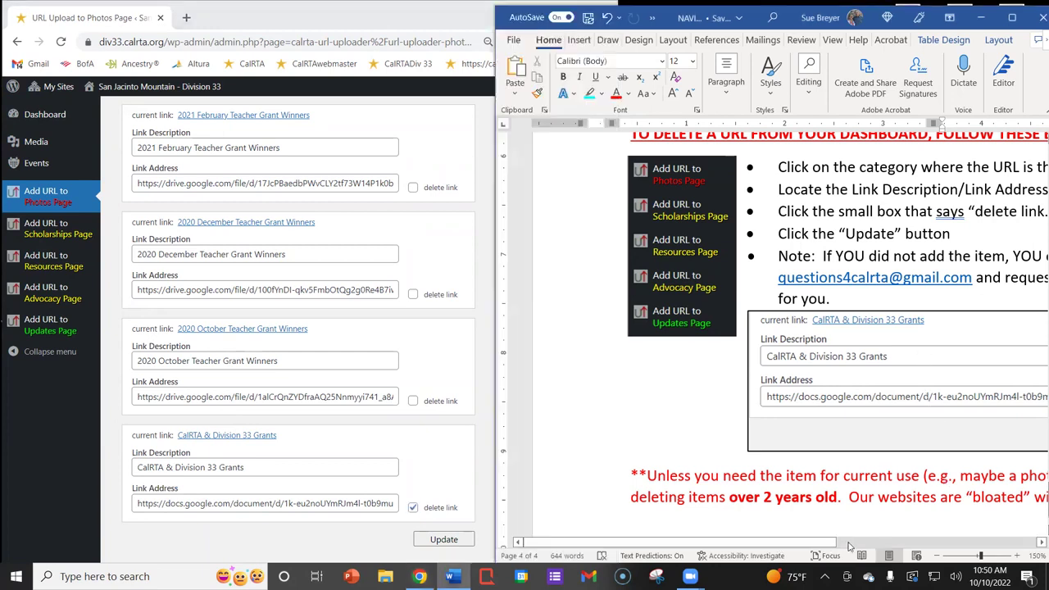
scroll(901, 524, right, 5)
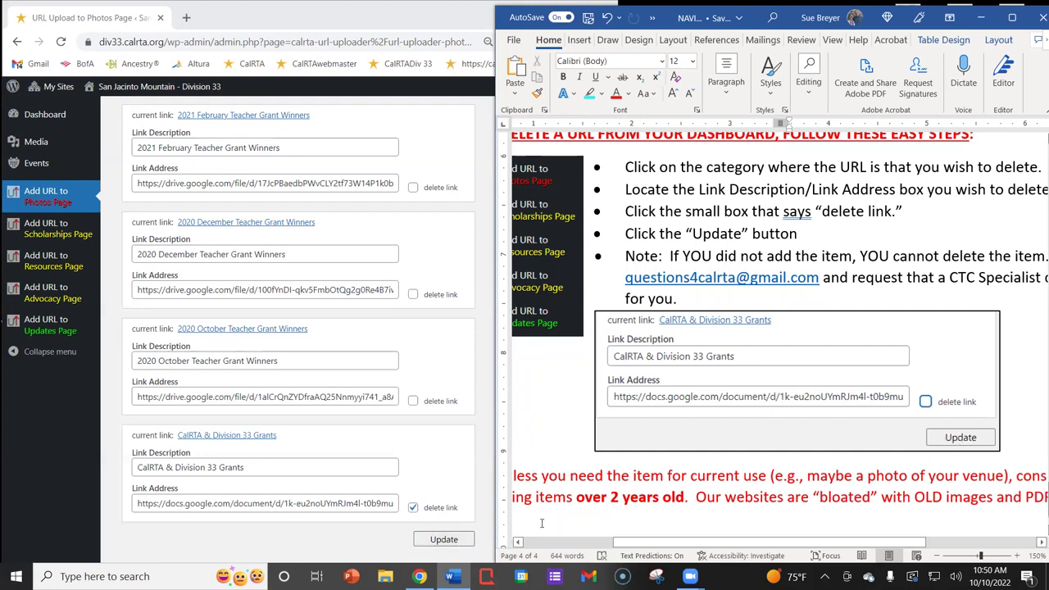
click(443, 539)
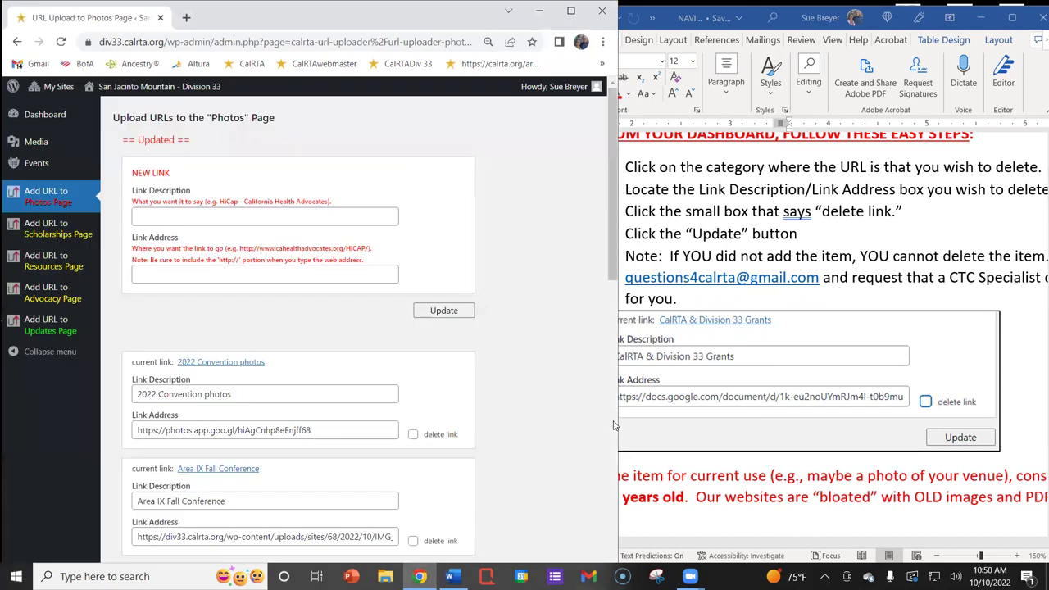
Look over the remaining Photos page links and open the URL upload form for the Scholarships page
scroll(615, 413, down, 2)
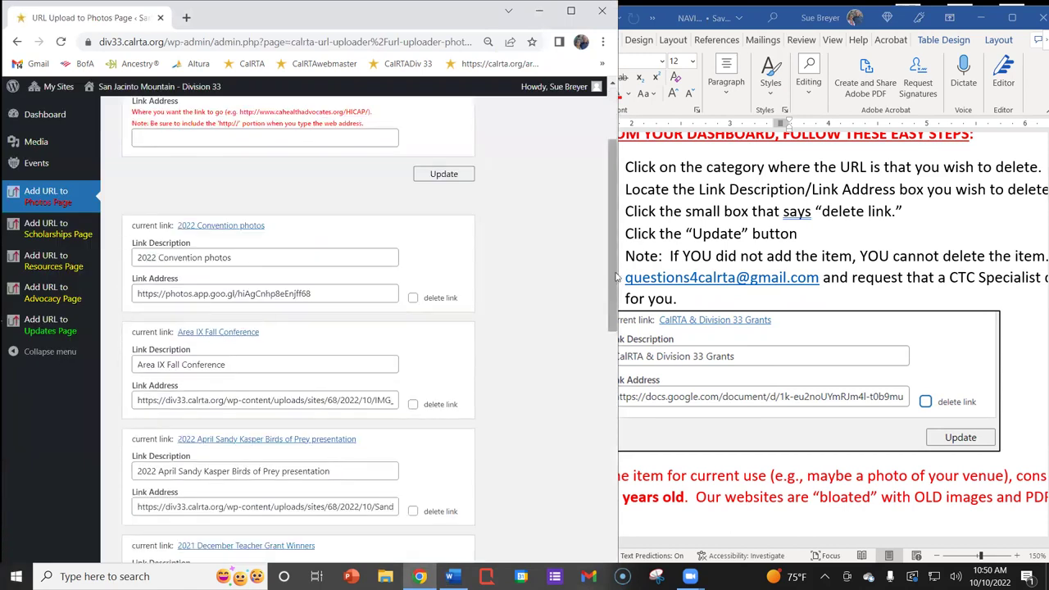
scroll(559, 331, down, 2)
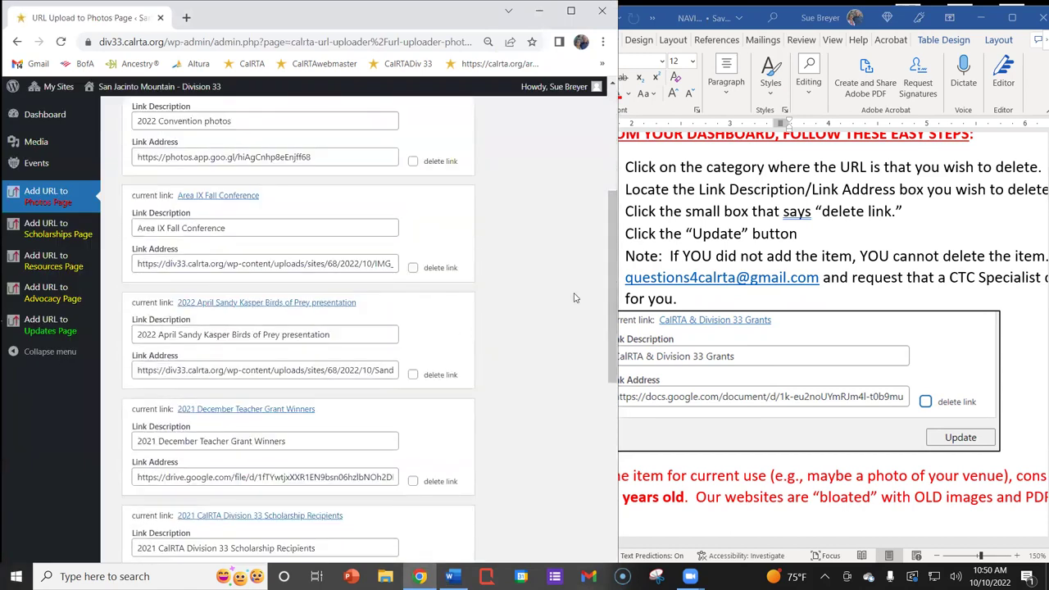
scroll(577, 298, down, 2)
click(57, 228)
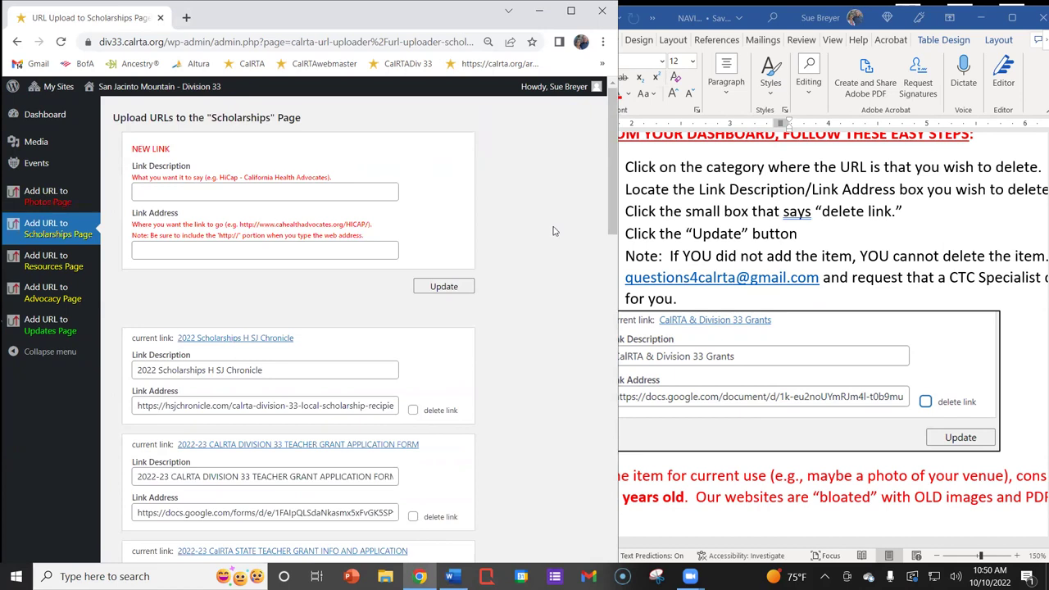
Look through the Scholarships page links and mark the "February 2020 Div. 33 Teacher Grant Winners" link for deletion
scroll(562, 237, down, 2)
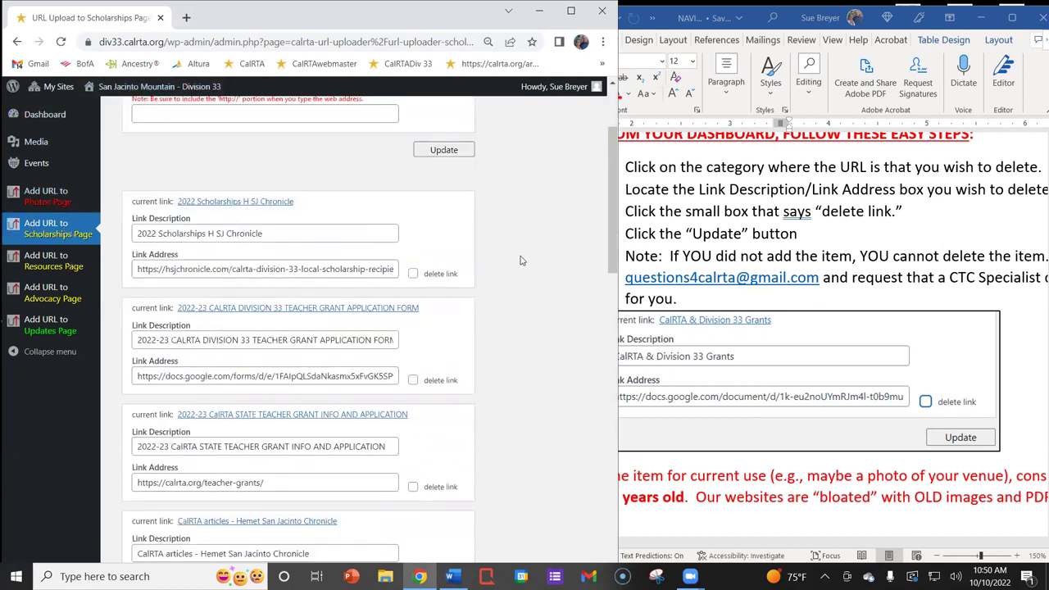
scroll(520, 260, down, 7)
scroll(524, 264, down, 5)
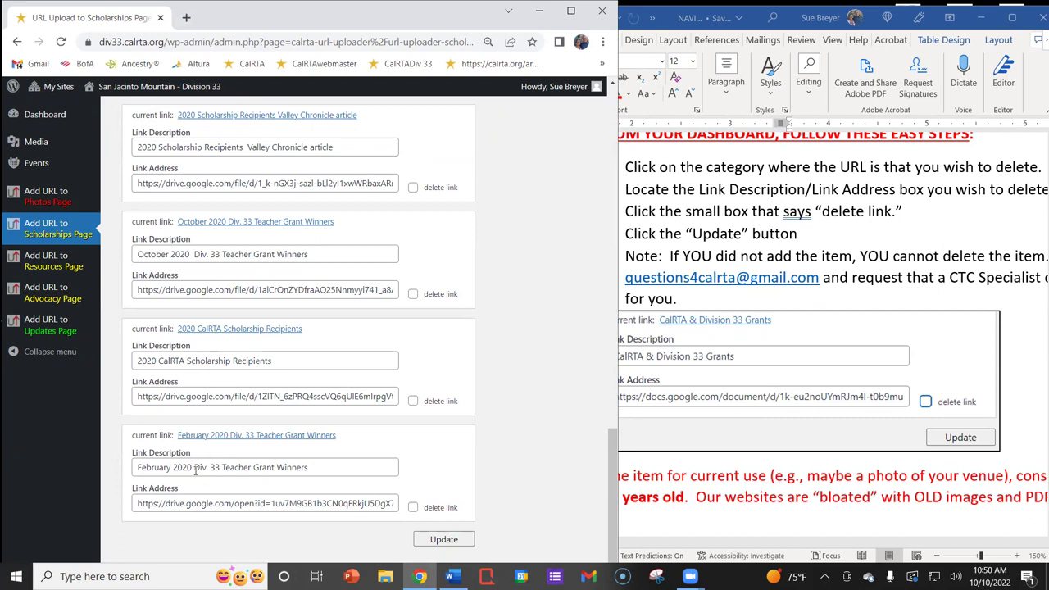
click(413, 508)
Try the delete option on the "2022 Scholarships H SJ Chronicle" link
scroll(532, 434, up, 20)
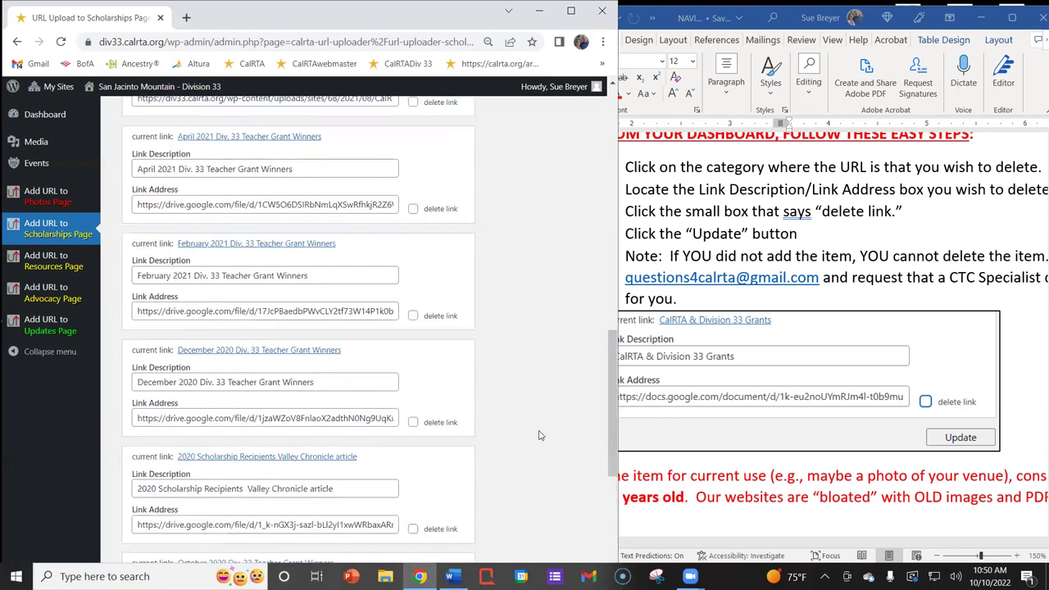
scroll(534, 238, up, 1)
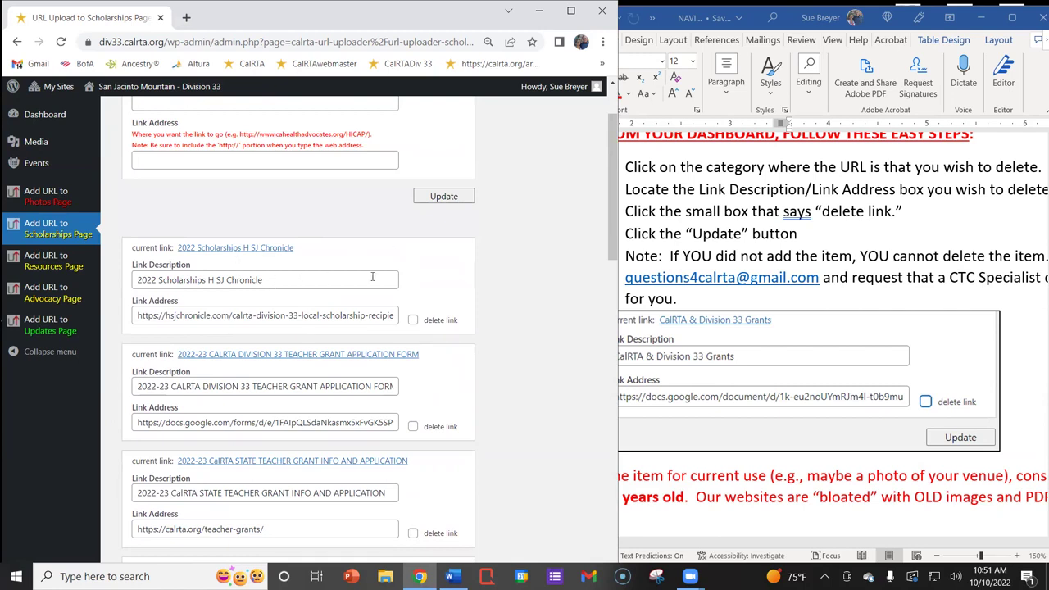
click(413, 320)
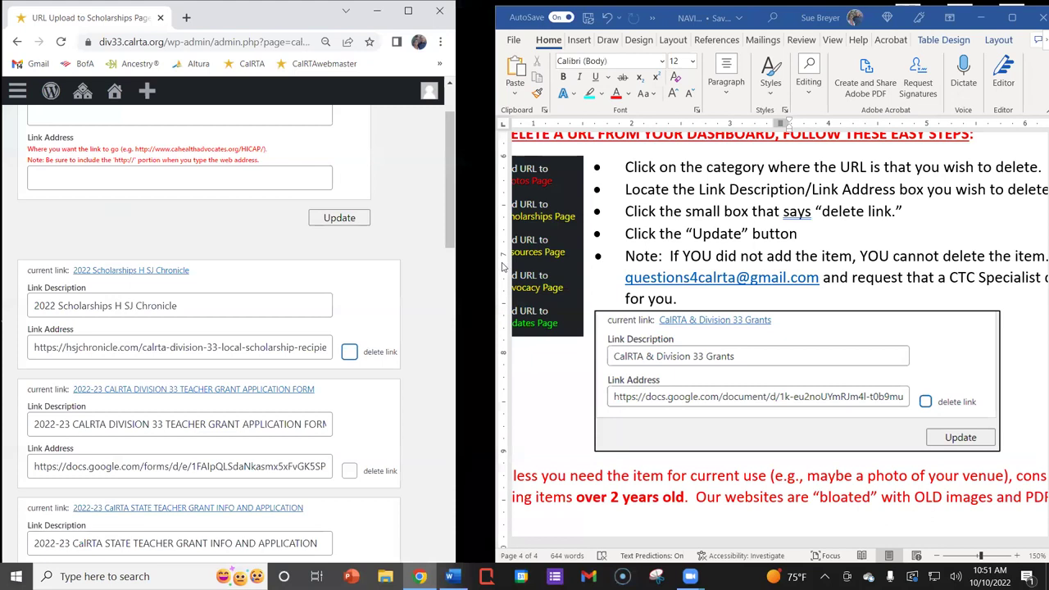
Widen the Word window to read the guide's URL deletion steps and its advice on items over 2 years old
drag(496, 266, 470, 252)
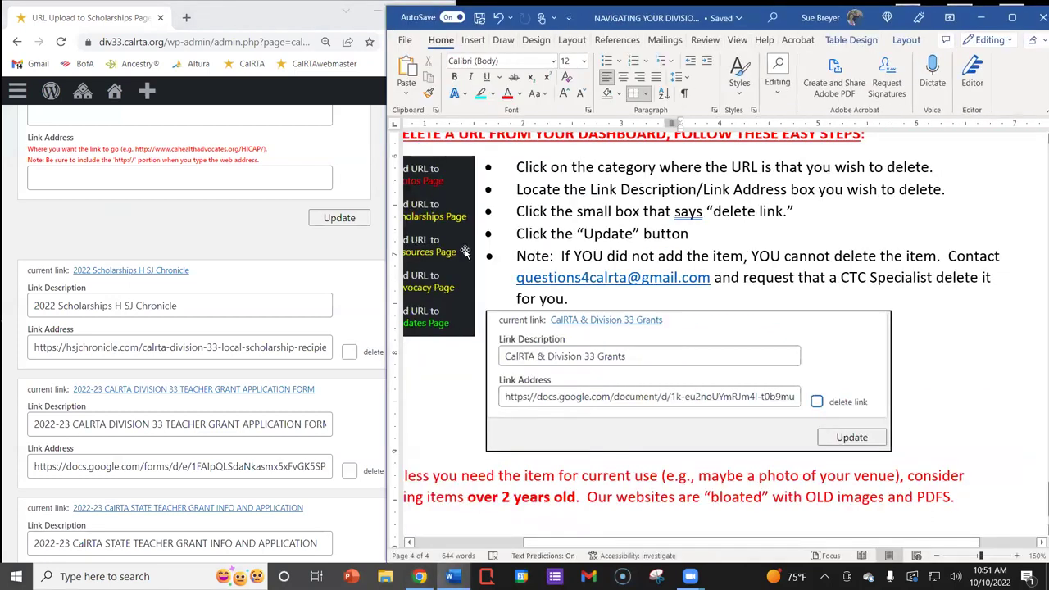
scroll(919, 406, down, 1)
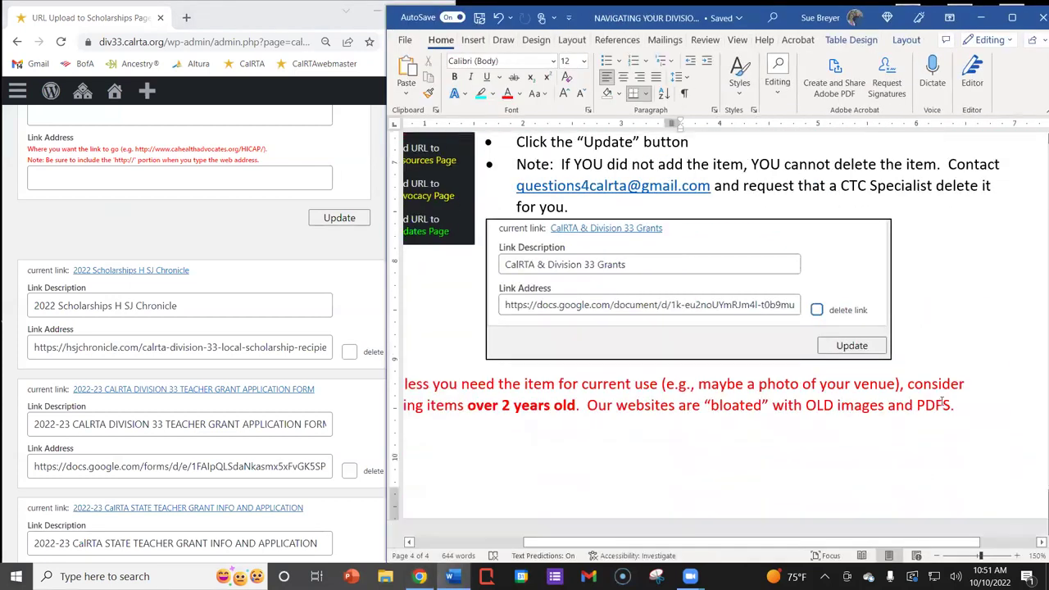
scroll(941, 381, up, 2)
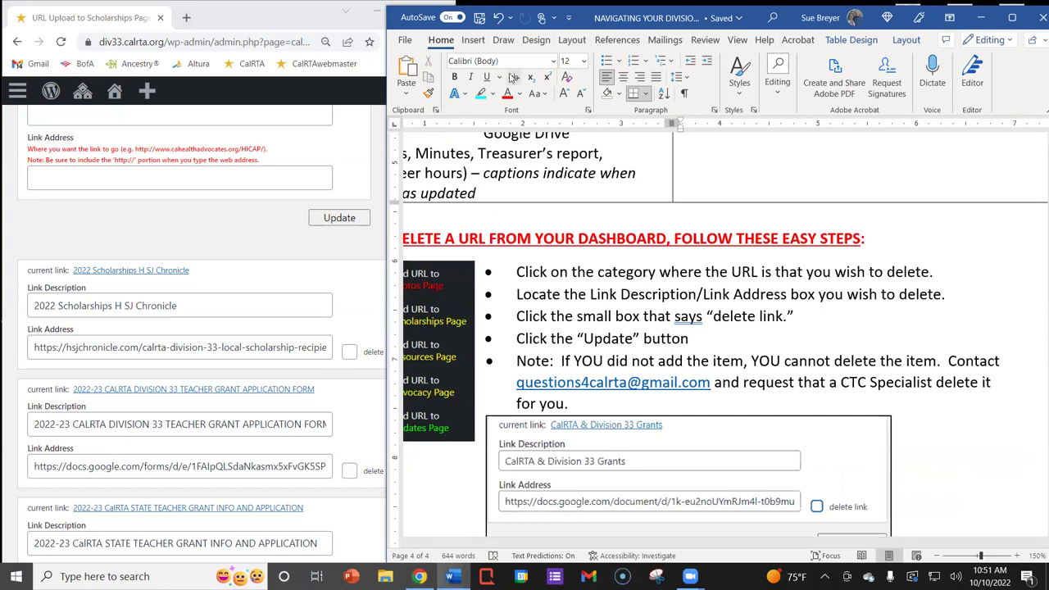
drag(385, 74, 141, 76)
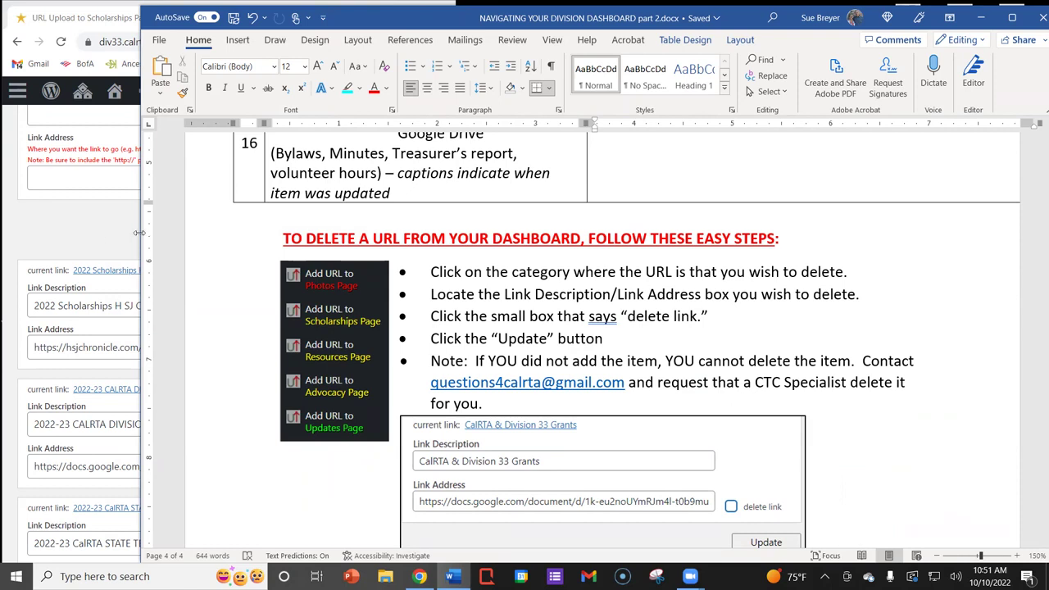
Narrow the Word window and widen the Chrome window so the guide and the Scholarships upload form sit side by side
drag(139, 233, 495, 246)
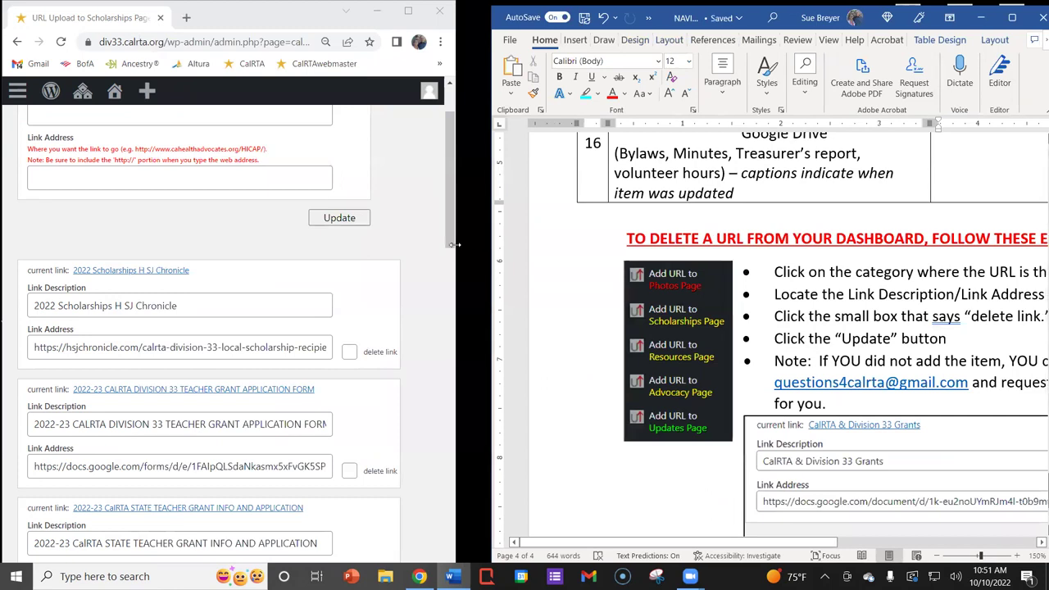
drag(455, 244, 530, 238)
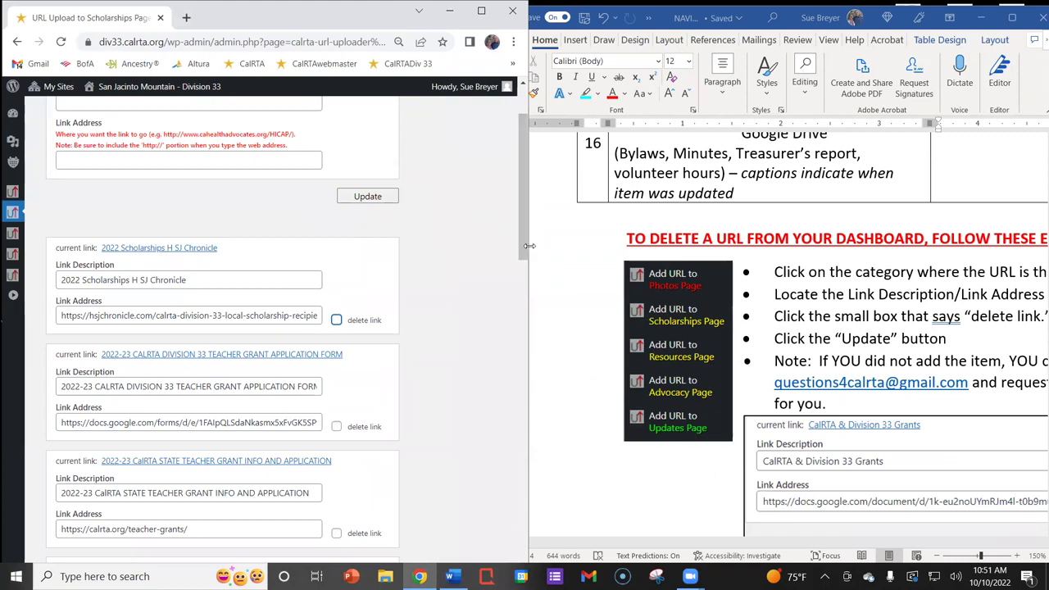
drag(528, 245, 570, 243)
scroll(484, 311, up, 2)
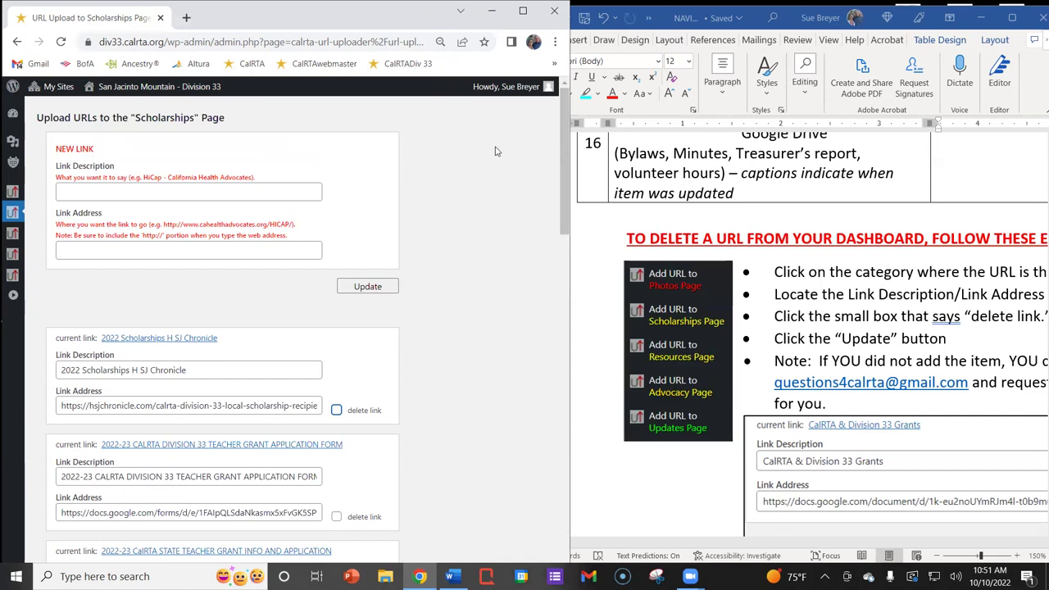
click(480, 77)
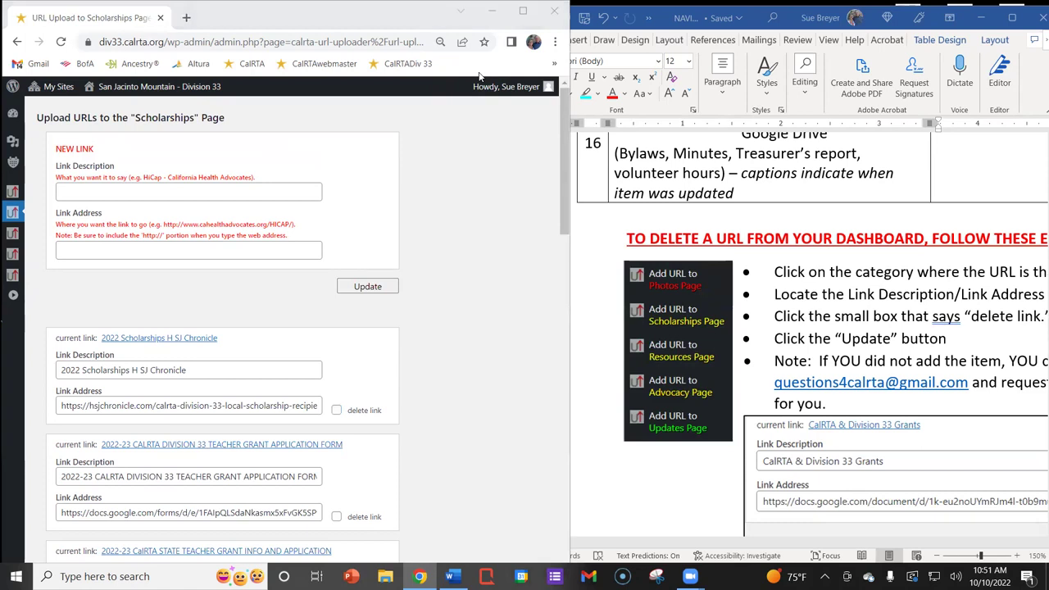
click(480, 76)
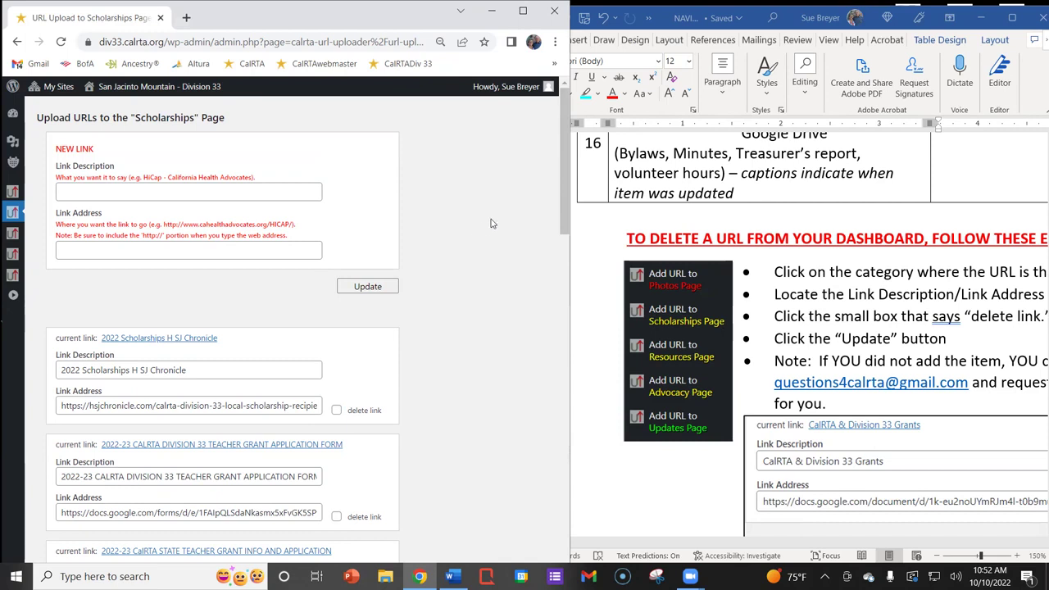
Highlight the full web address of the Scholarships upload form in Chrome to show how an entire URL is selected
click(597, 241)
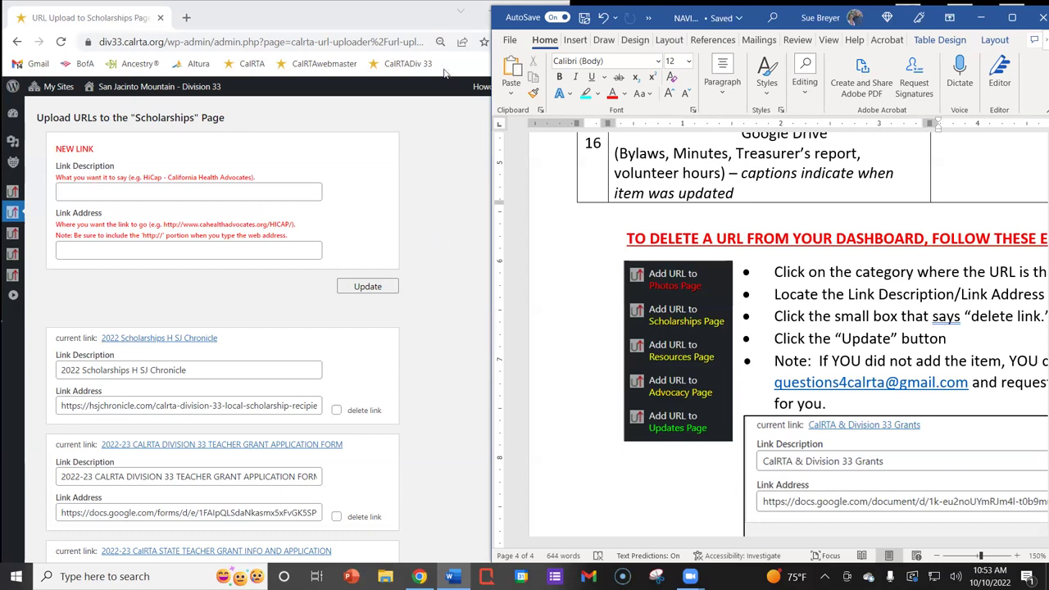
click(415, 16)
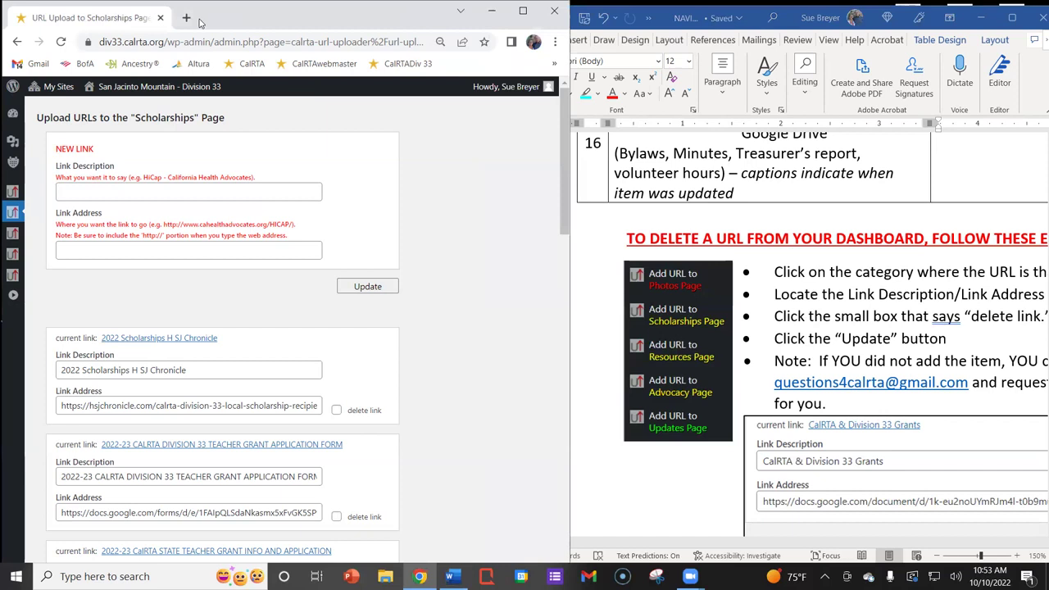
click(195, 41)
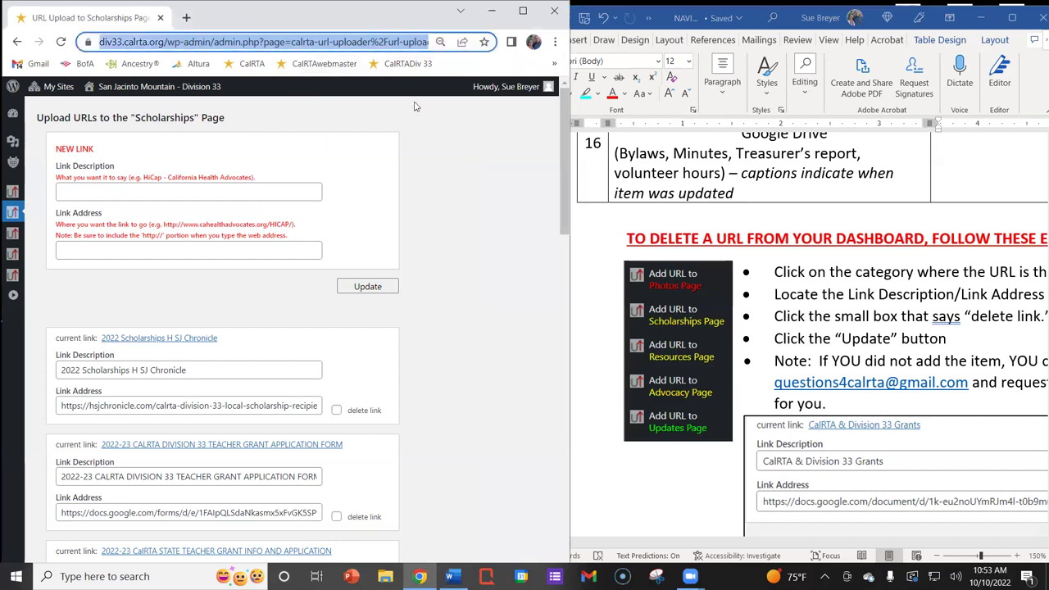
click(462, 125)
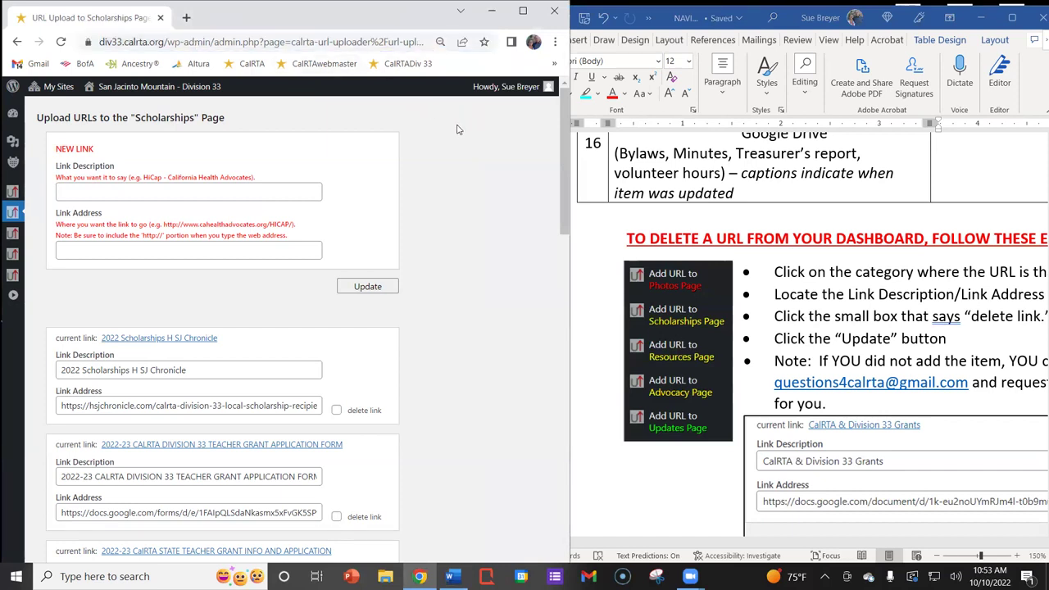
drag(100, 41, 431, 42)
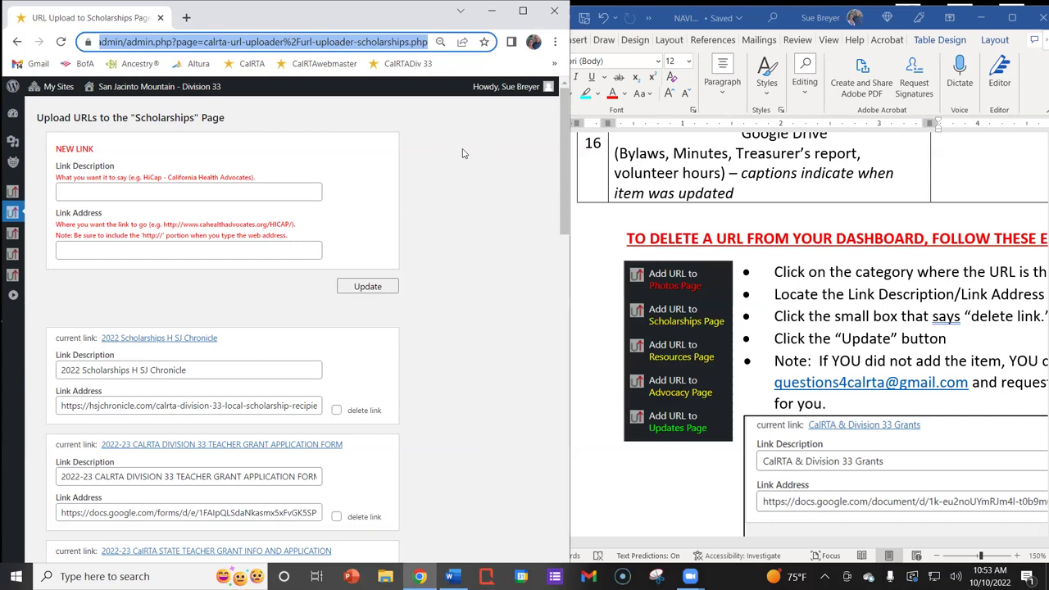
click(427, 44)
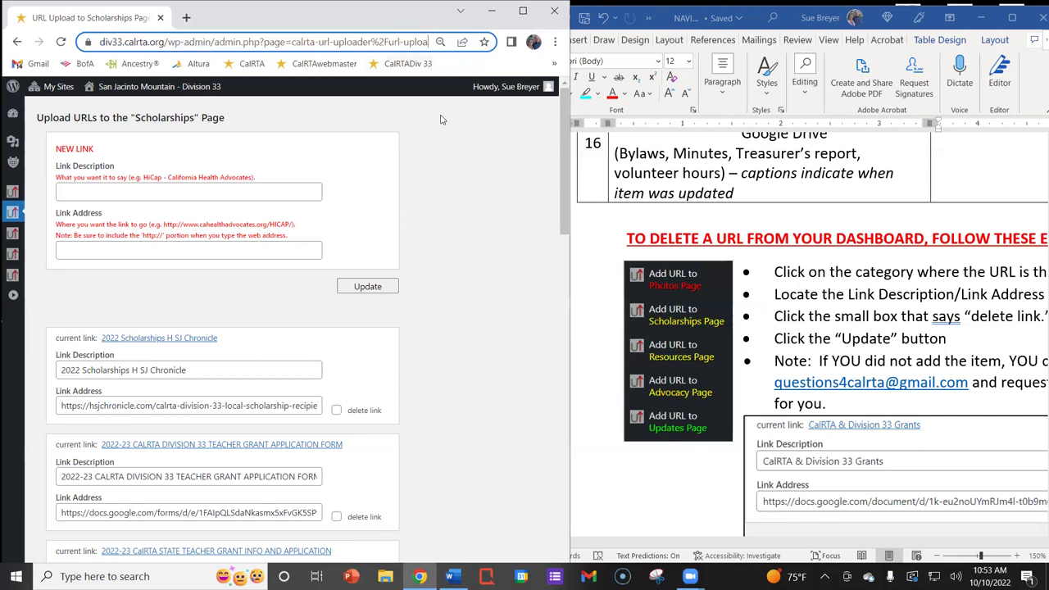
drag(99, 42, 440, 42)
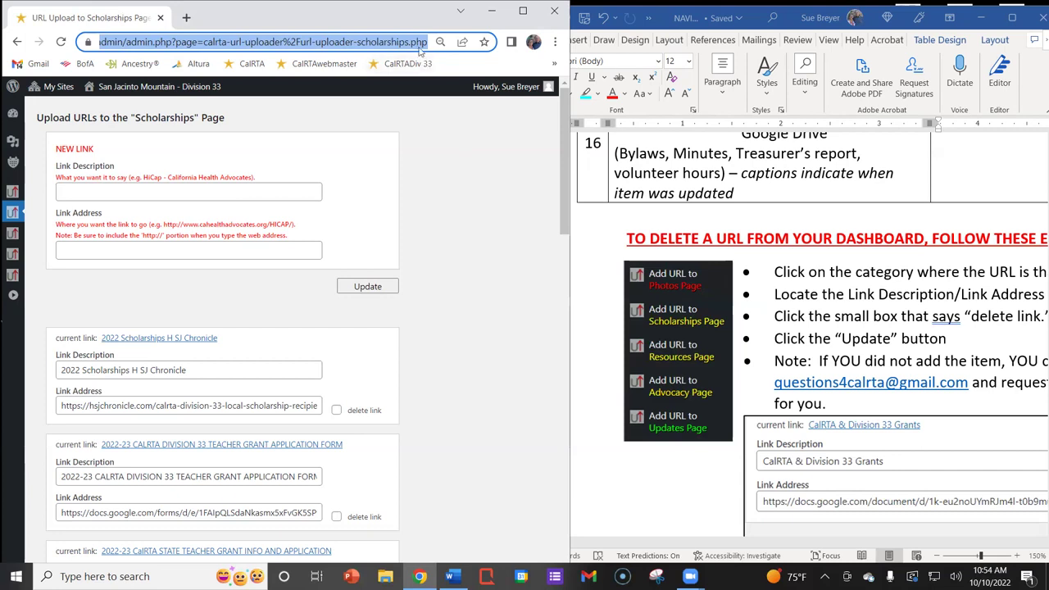
click(432, 145)
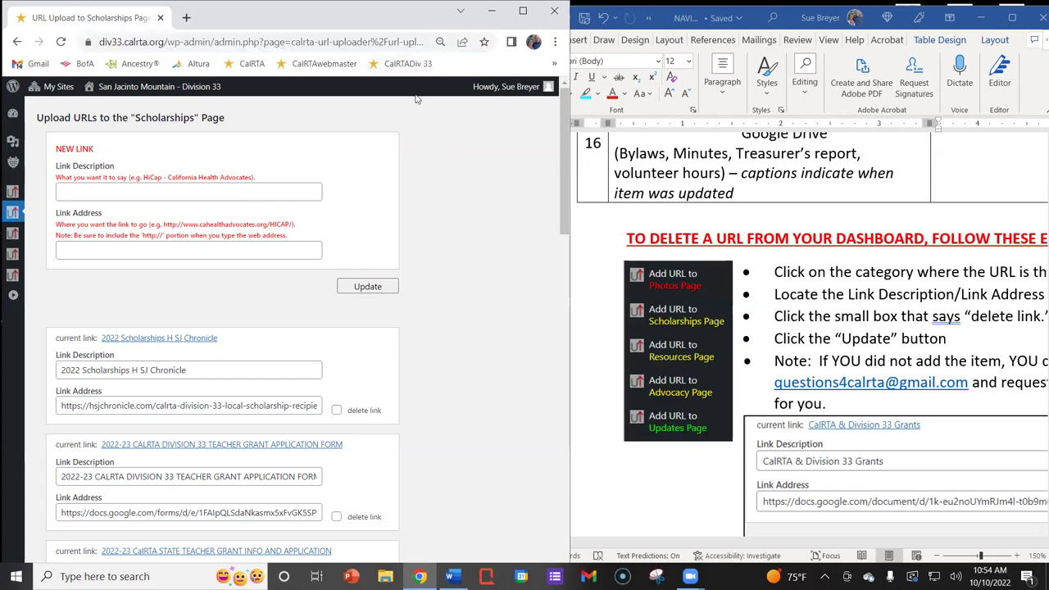
click(332, 41)
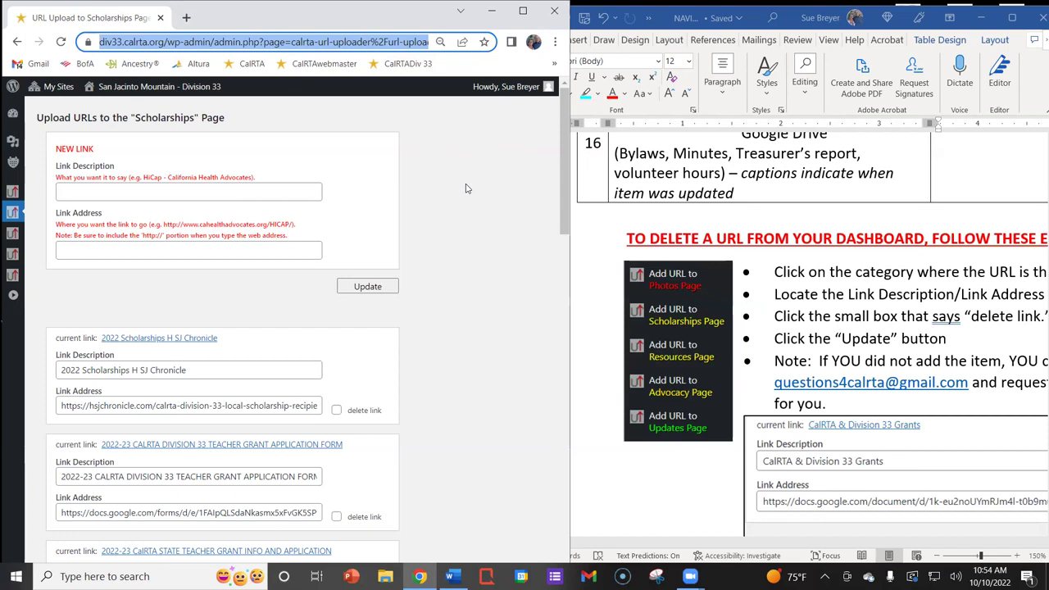
Return from the guide to Chrome and demonstrate selecting the whole page address from a cursor position inside it, clearing the selection at the end
click(592, 237)
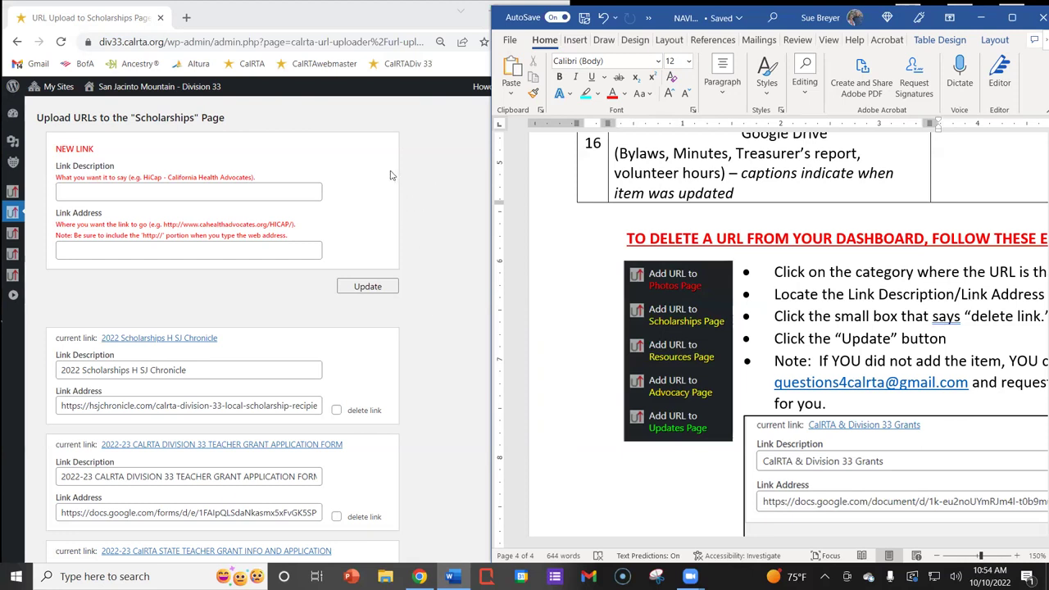
click(287, 41)
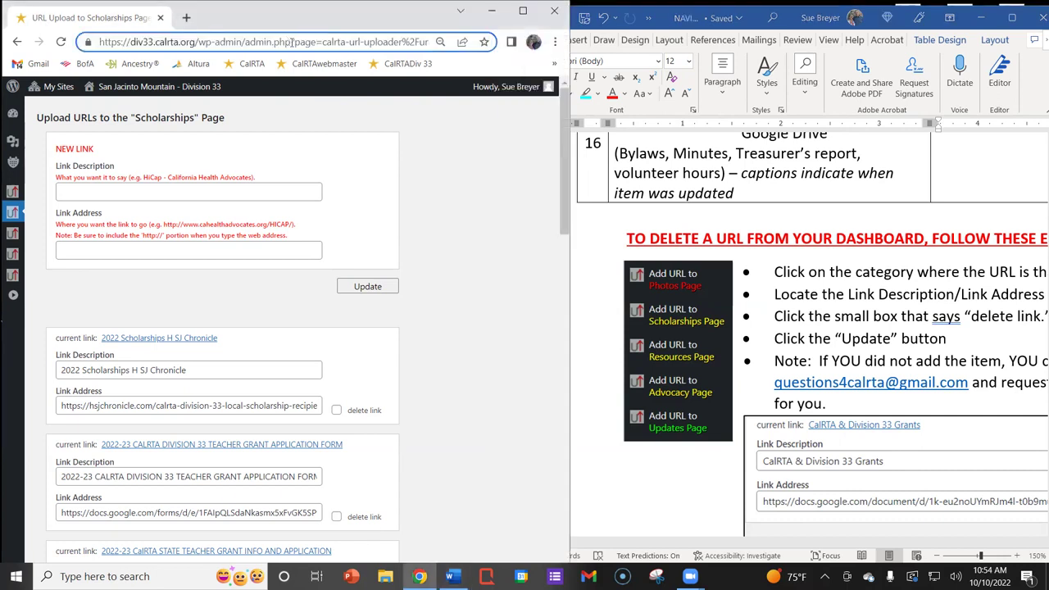
triple_click(292, 42)
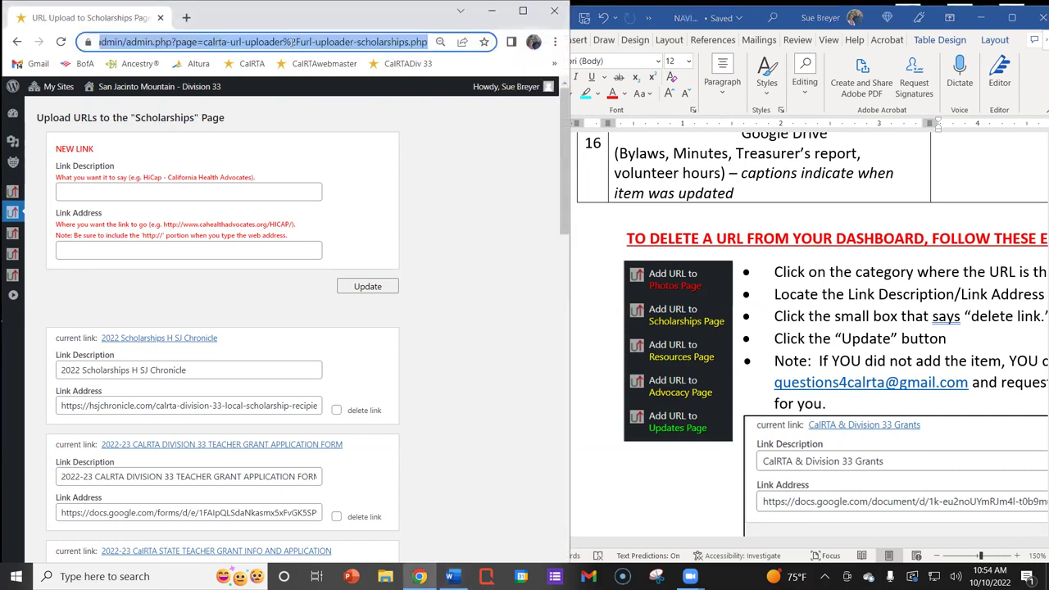
click(456, 176)
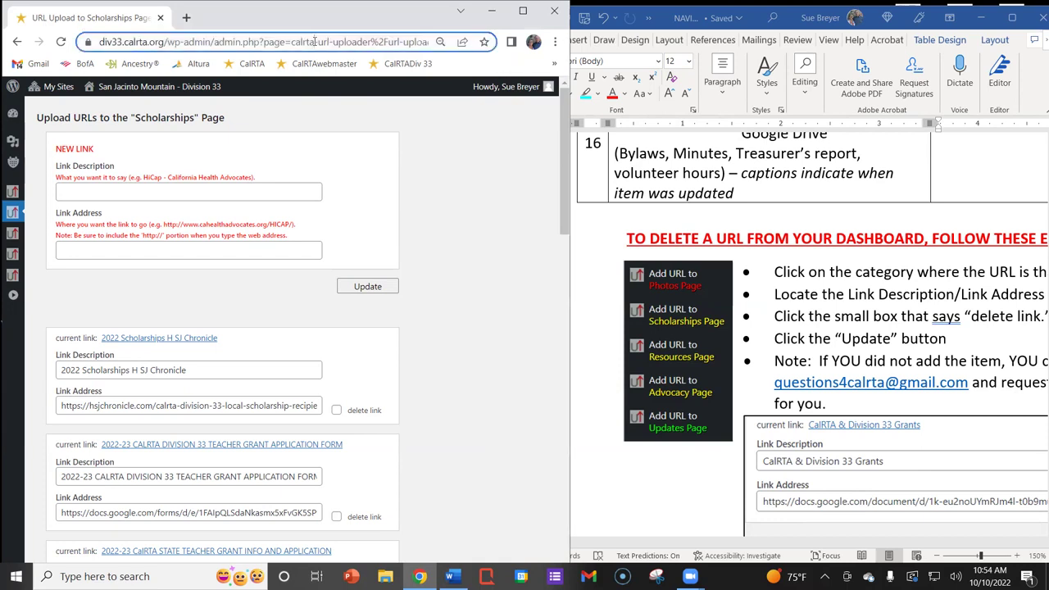
click(319, 42)
click(318, 41)
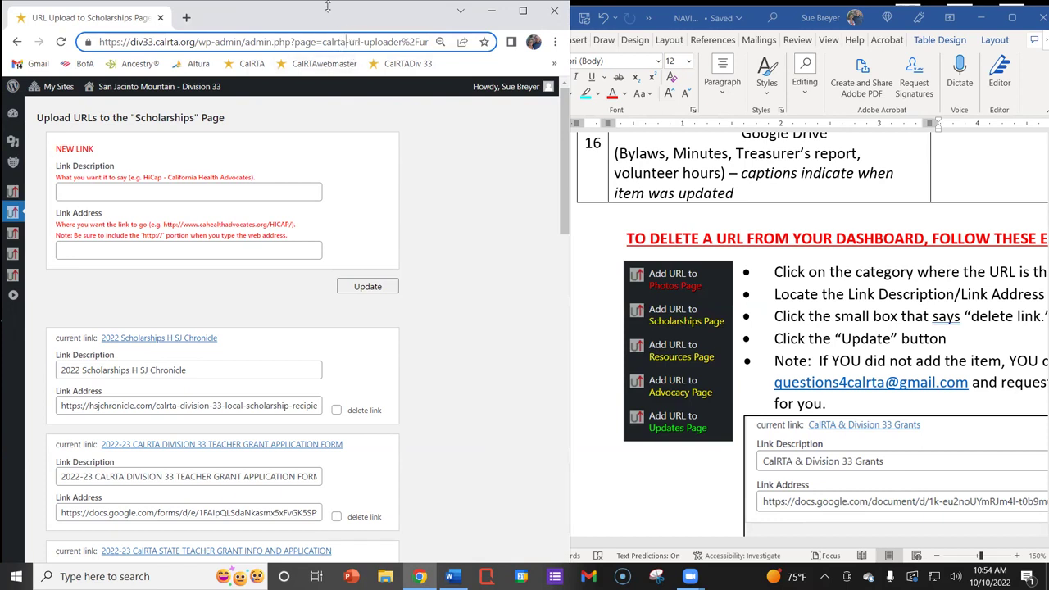
key(ctrl+a)
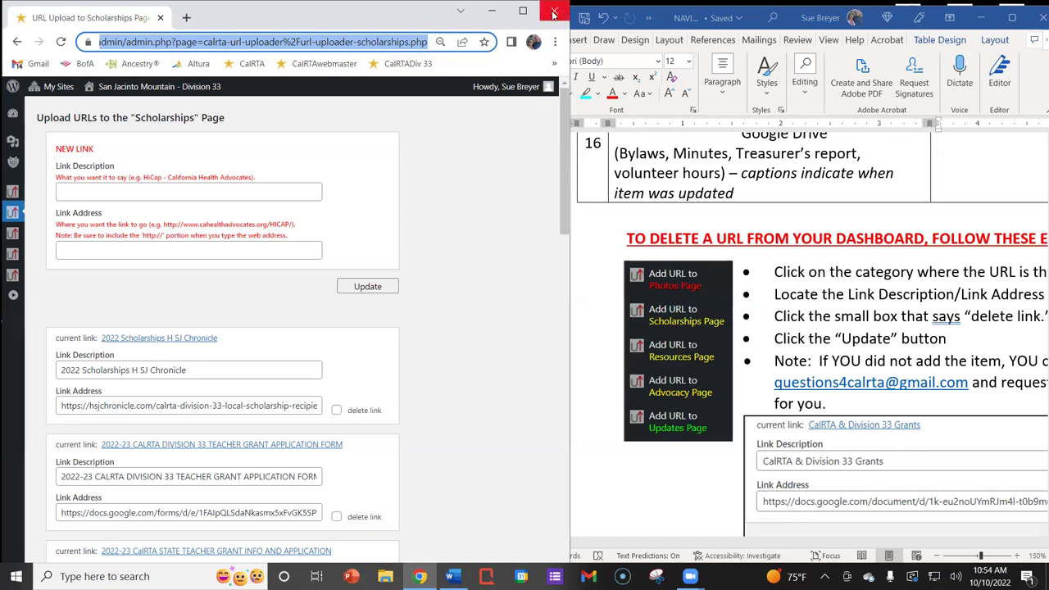
click(450, 500)
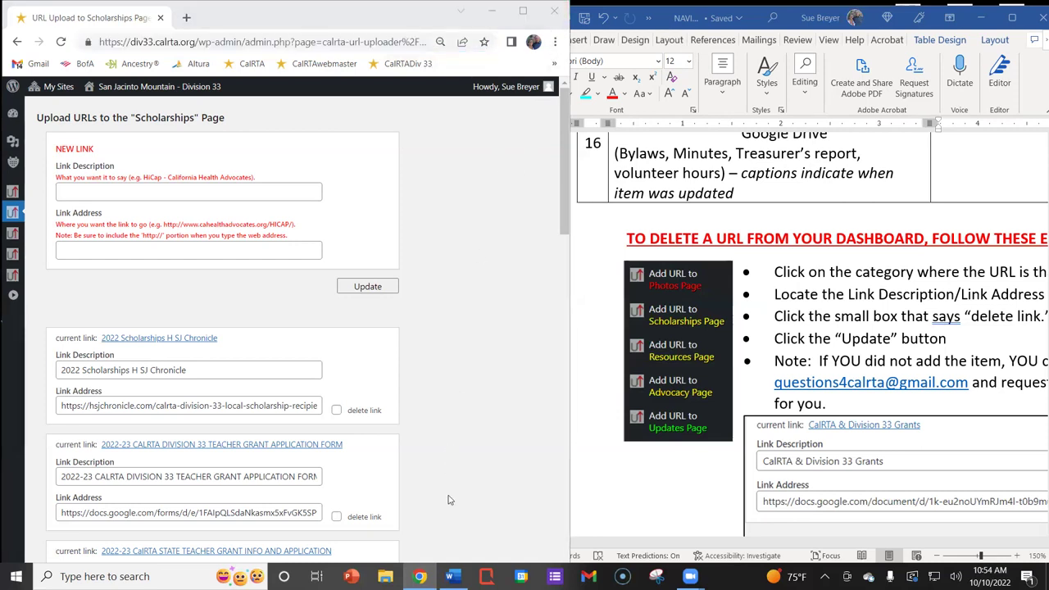